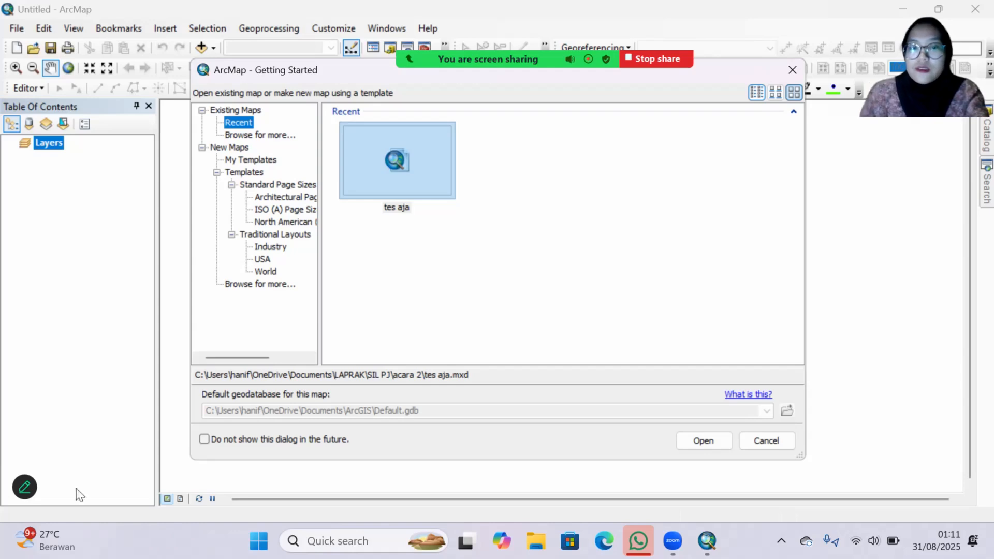
# Step: Create a new map document from the Blank Map template with the default geodatabase
pyautogui.click(49, 540)
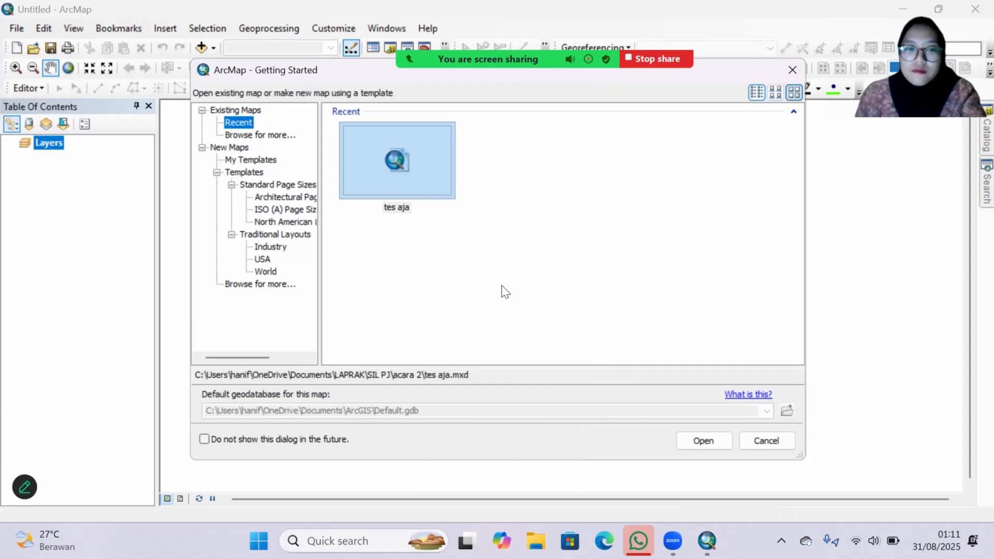
pyautogui.press('Tab')
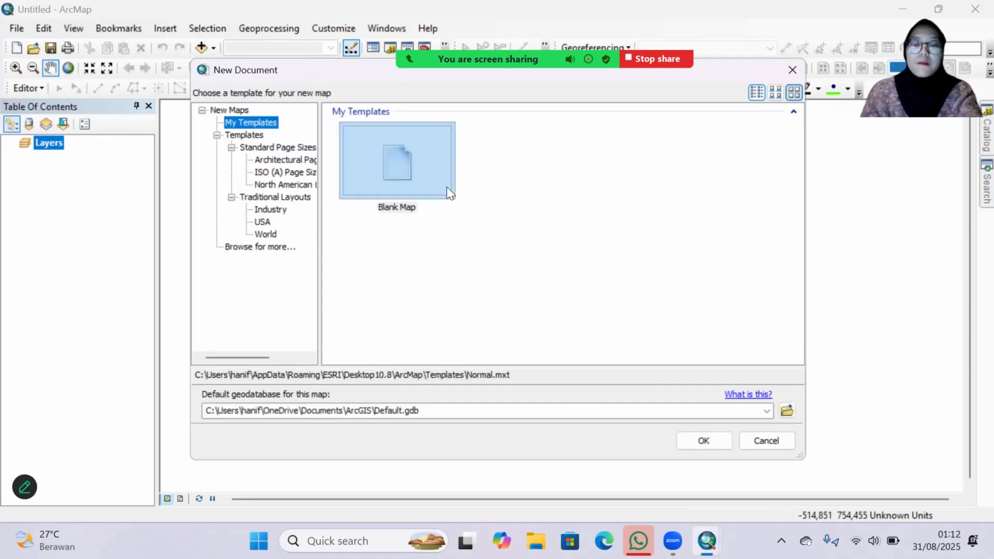
pyautogui.click(694, 441)
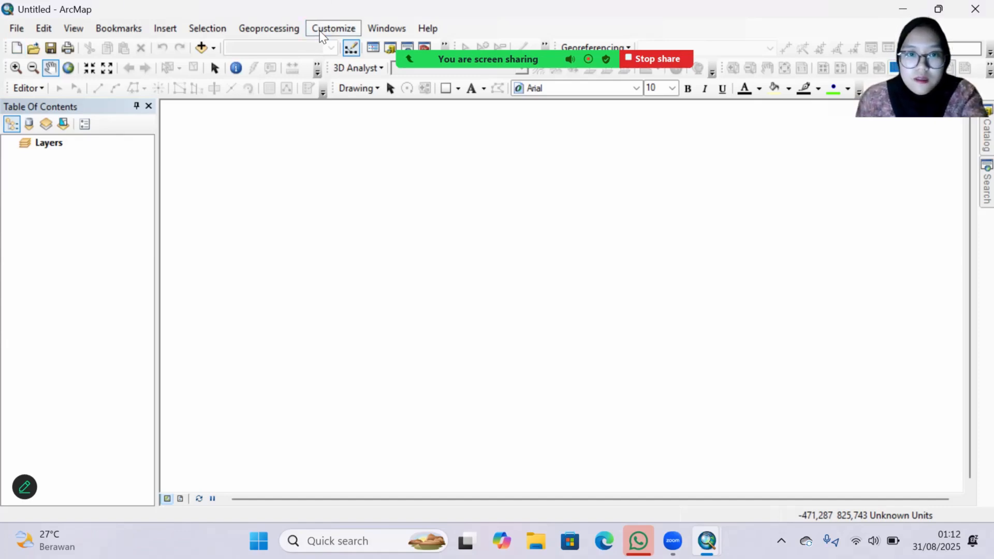
# Step: Review the list of toolbars in Customize Mode to see which ones are enabled
pyautogui.click(334, 29)
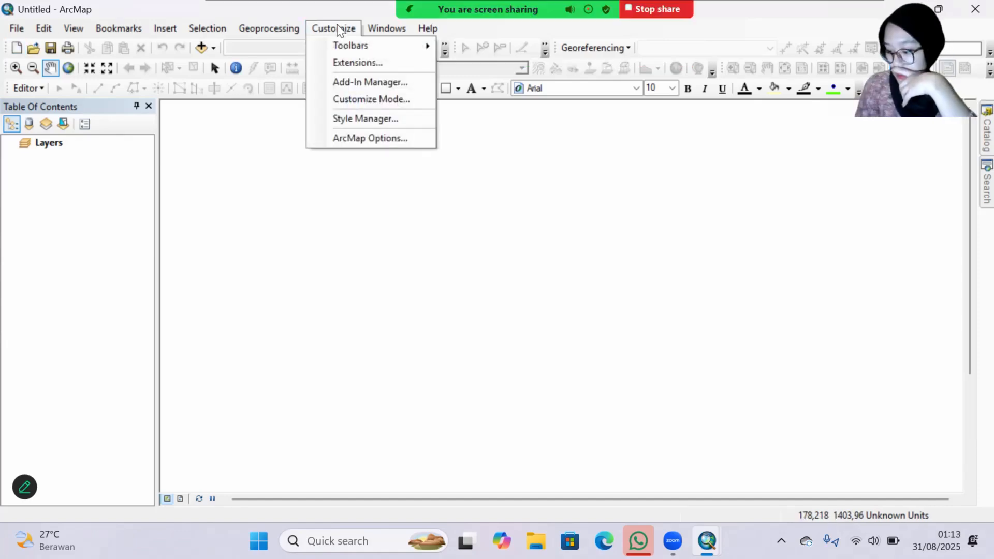
pyautogui.click(346, 103)
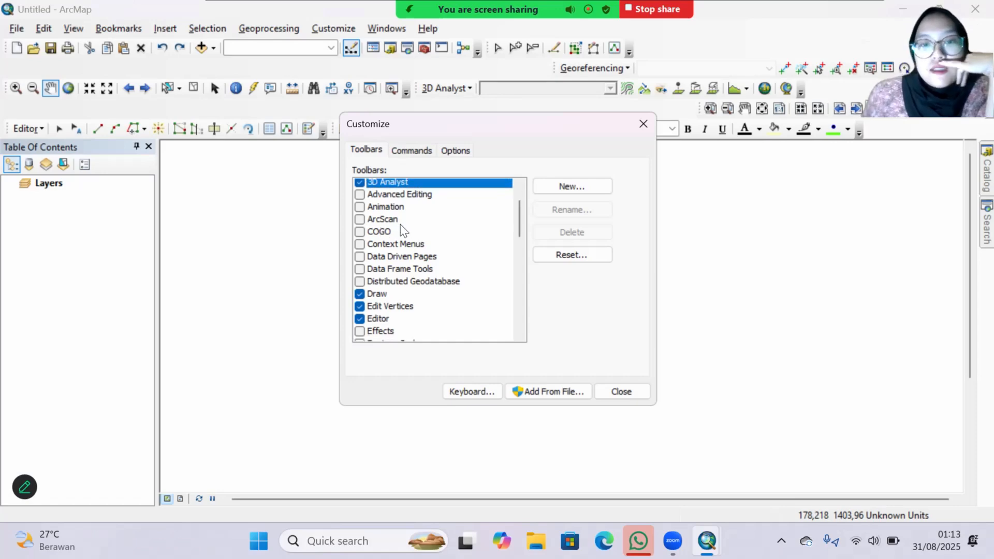
pyautogui.scroll(-3, 388, 233)
pyautogui.scroll(3, 404, 230)
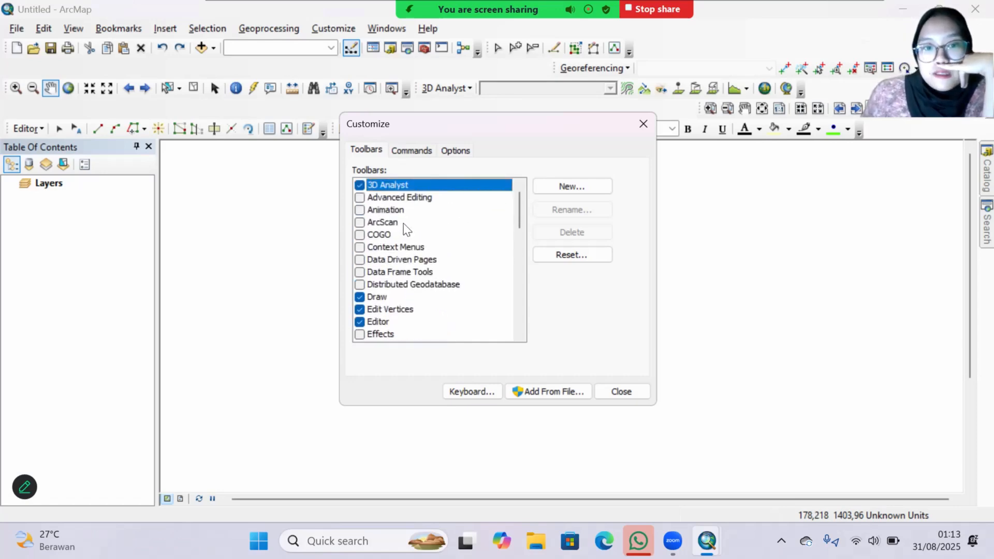
pyautogui.scroll(-1, 406, 229)
pyautogui.scroll(-6, 405, 228)
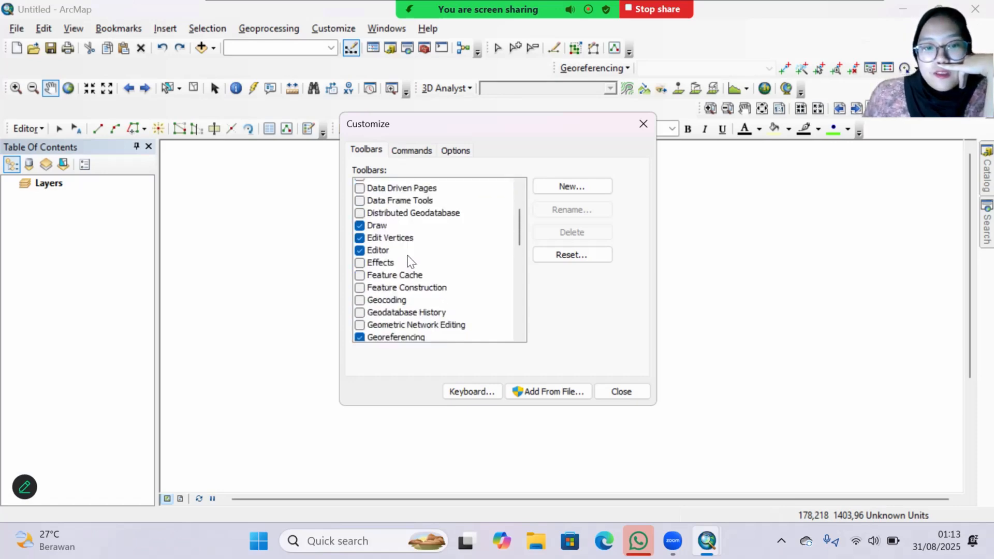
pyautogui.scroll(-5, 411, 252)
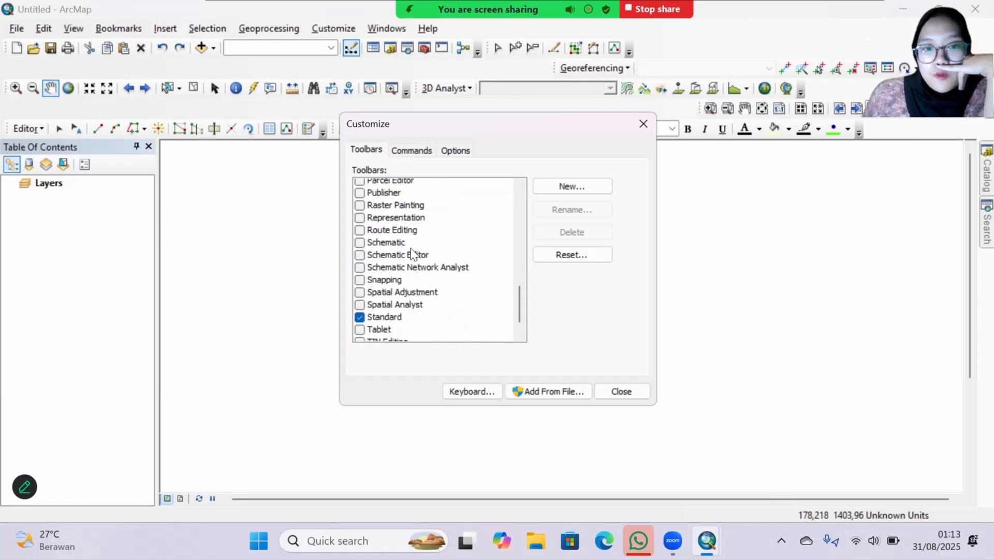
pyautogui.click(624, 392)
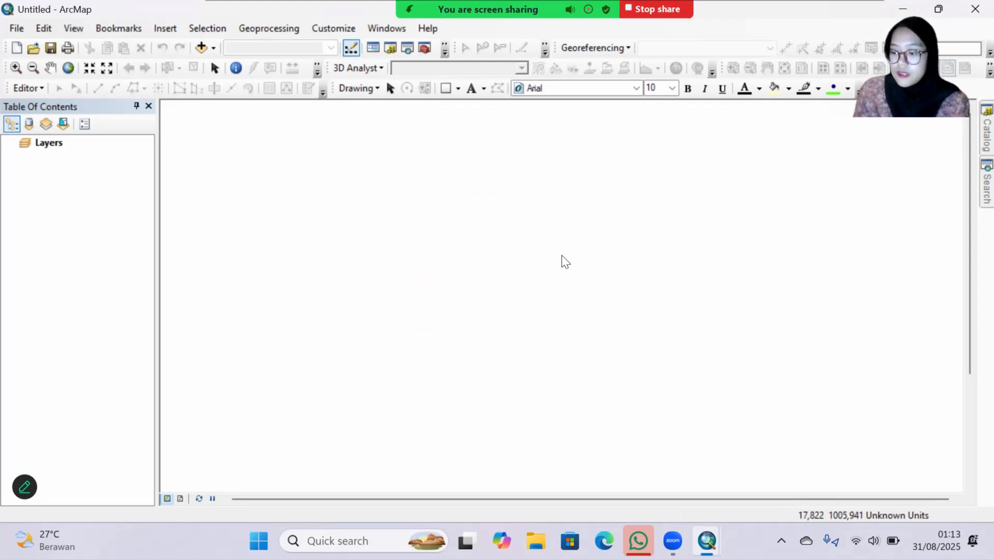
# Step: Open the coordinate system properties of the Layers data frame
pyautogui.click(42, 105)
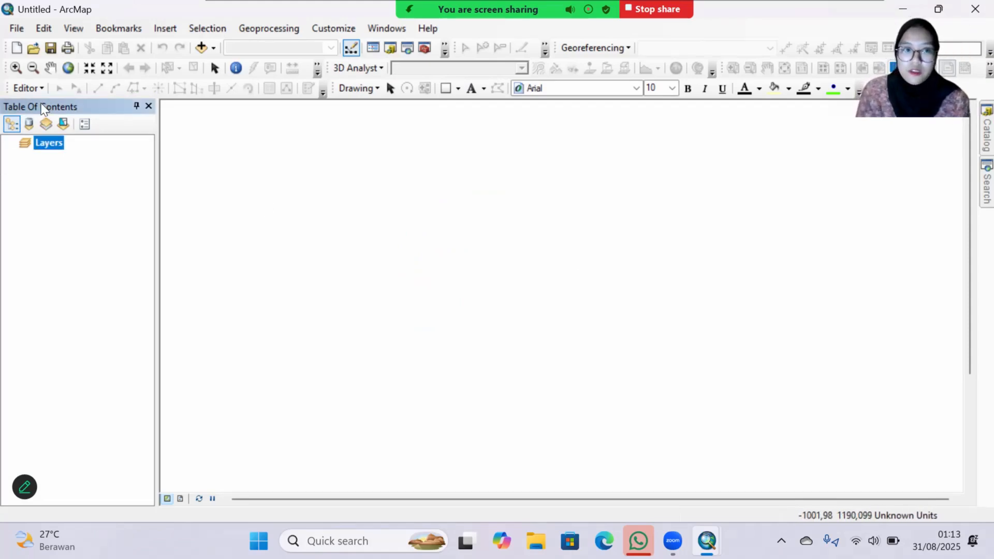
pyautogui.rightClick(62, 149)
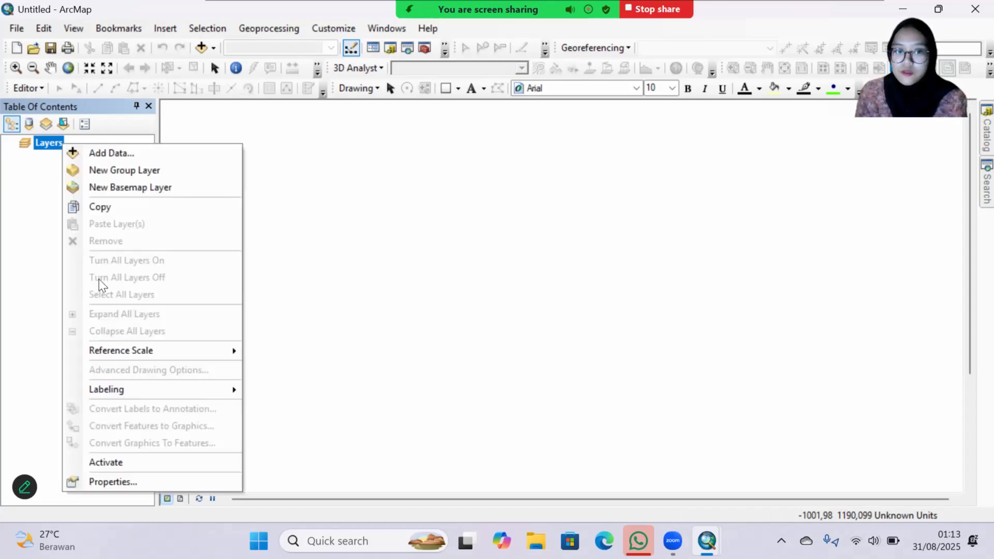
pyautogui.click(137, 480)
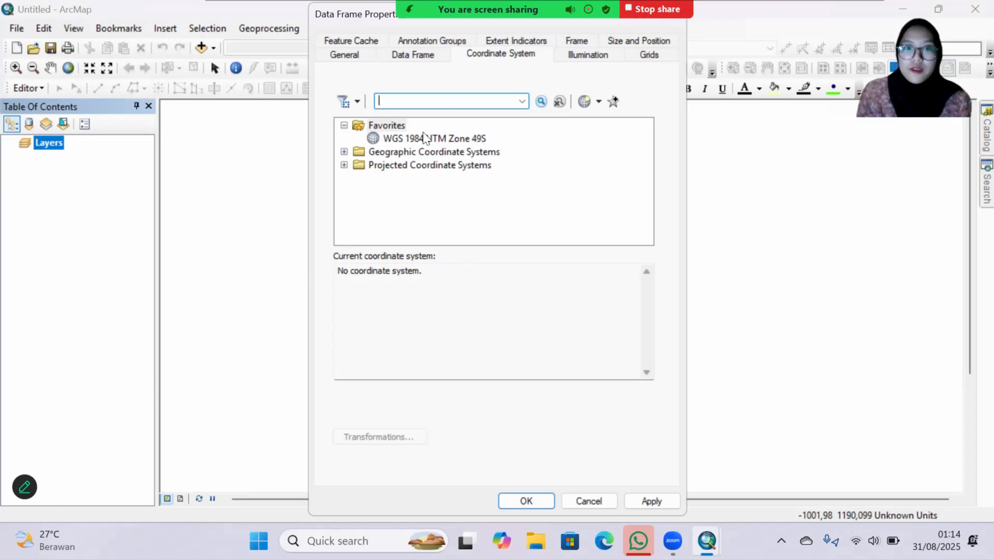
# Step: Browse the projected coordinate systems through UTM, WGS 1984 and Southern Hemisphere to examine the options for WGS 1984 UTM Zone 49S
pyautogui.click(392, 170)
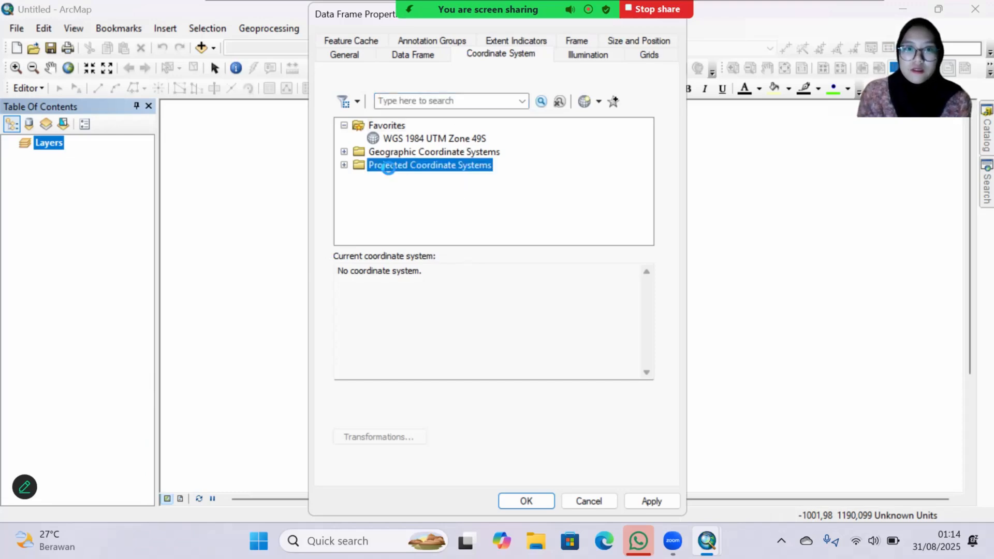
pyautogui.click(344, 165)
pyautogui.scroll(-8, 403, 175)
pyautogui.scroll(-12, 403, 175)
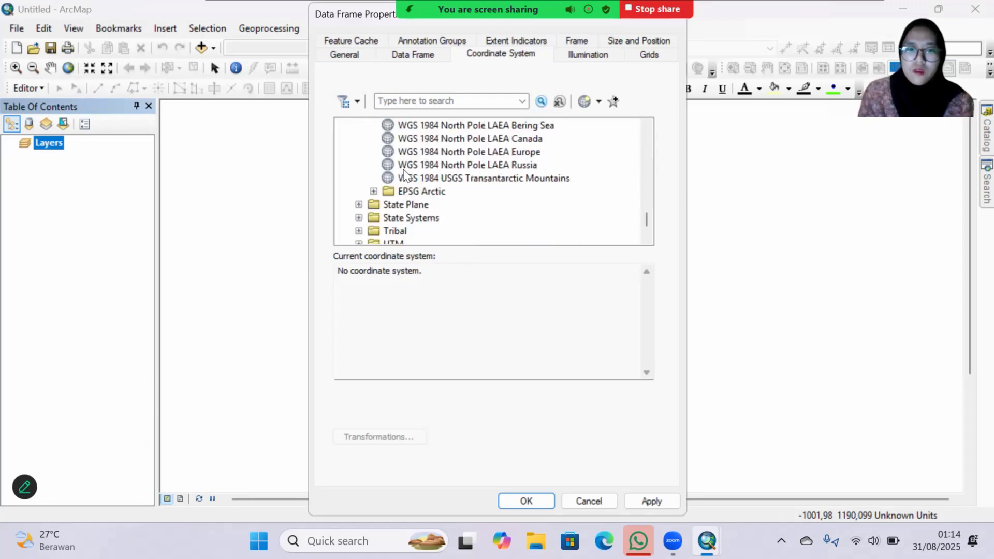
pyautogui.scroll(-1, 404, 175)
pyautogui.click(359, 204)
pyautogui.scroll(-5, 481, 220)
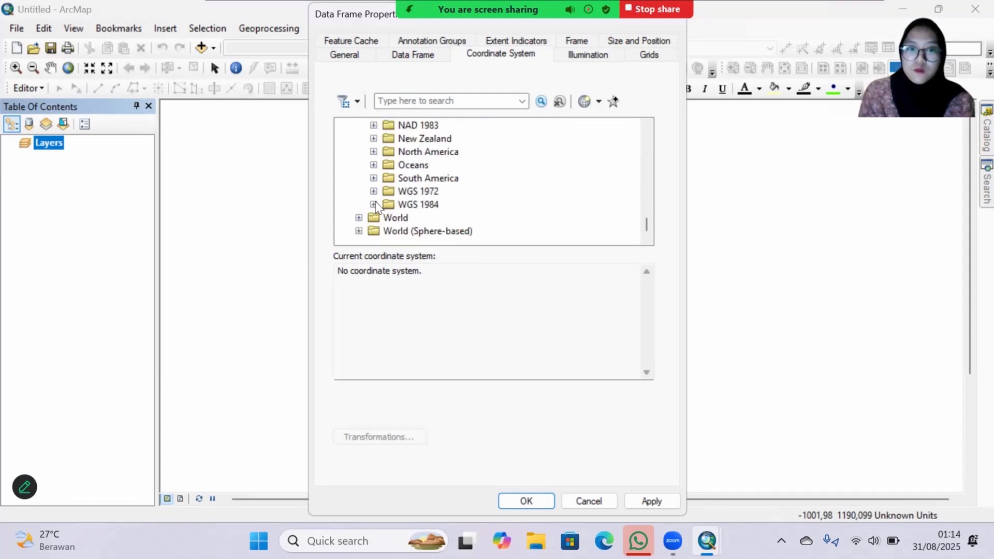
pyautogui.click(373, 204)
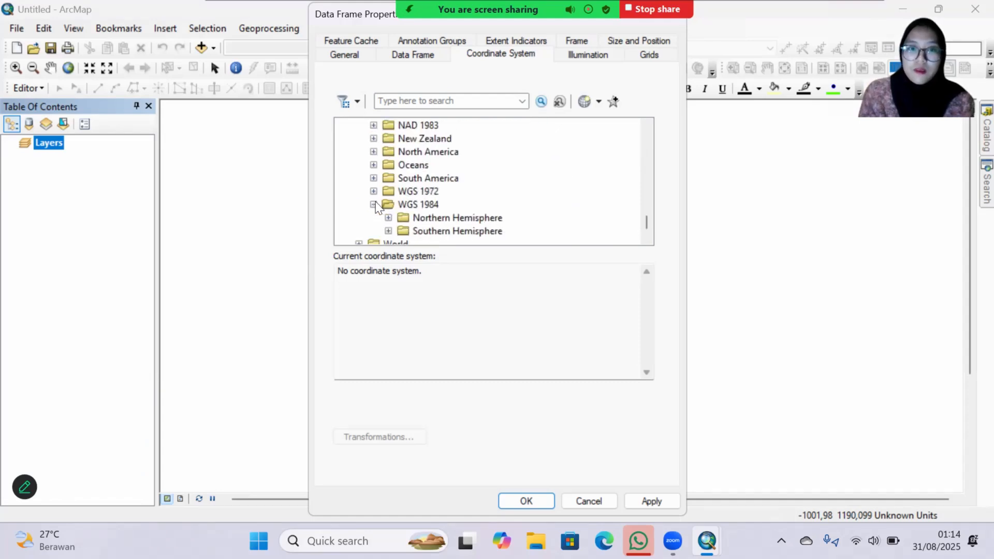
pyautogui.click(388, 230)
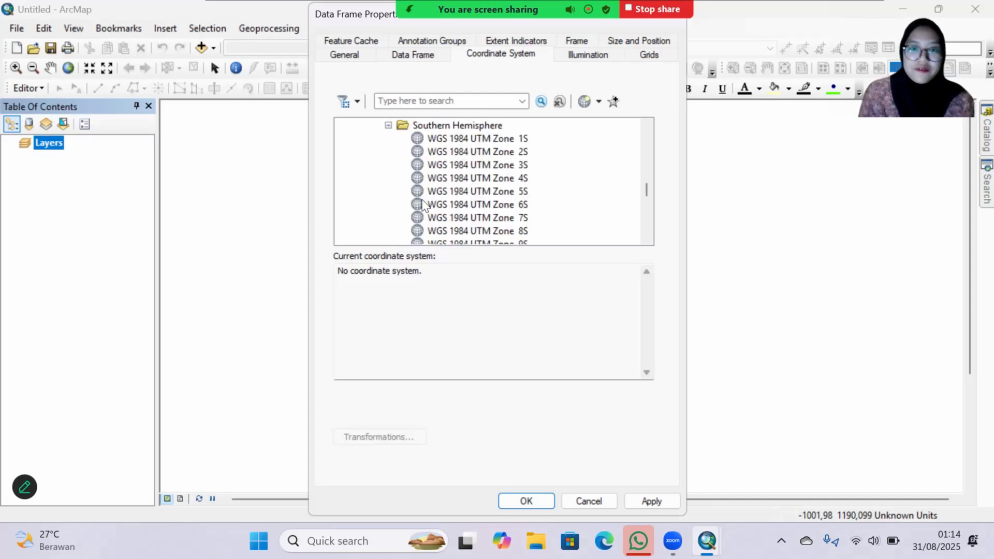
pyautogui.scroll(-10, 422, 207)
pyautogui.scroll(-4, 422, 205)
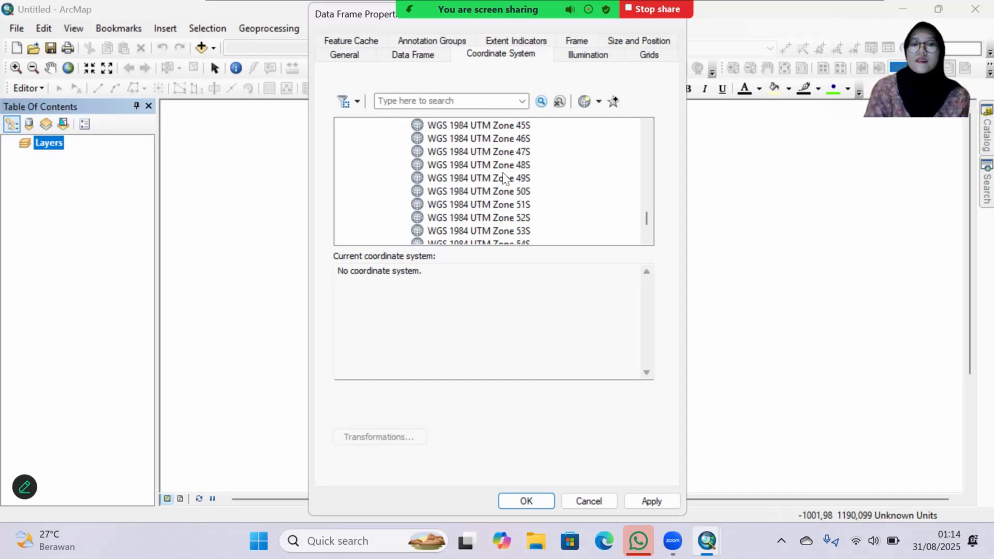
pyautogui.rightClick(500, 181)
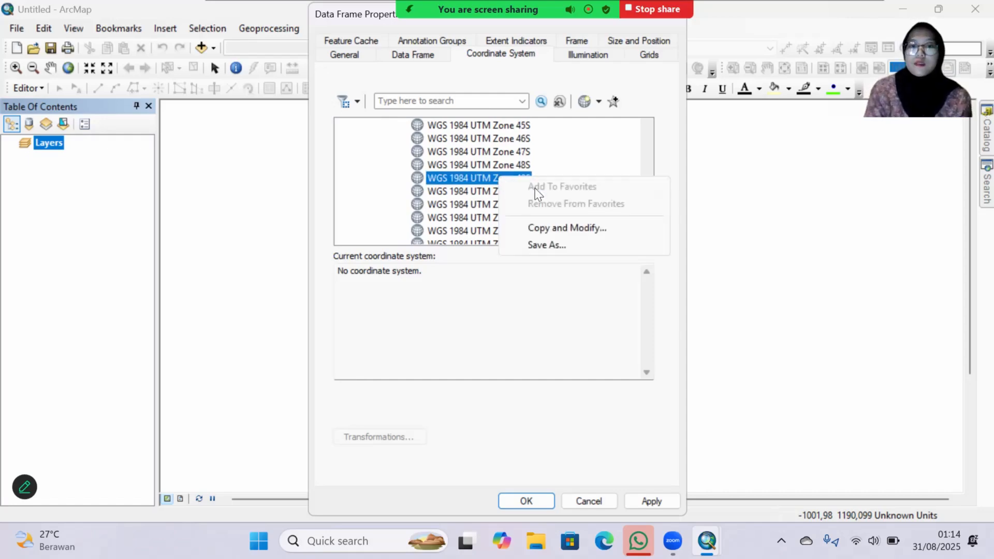
pyautogui.click(419, 314)
# Step: Set the data frame's coordinate system to WGS 1984 UTM Zone 49S from the favorites and apply it
pyautogui.scroll(13, 464, 212)
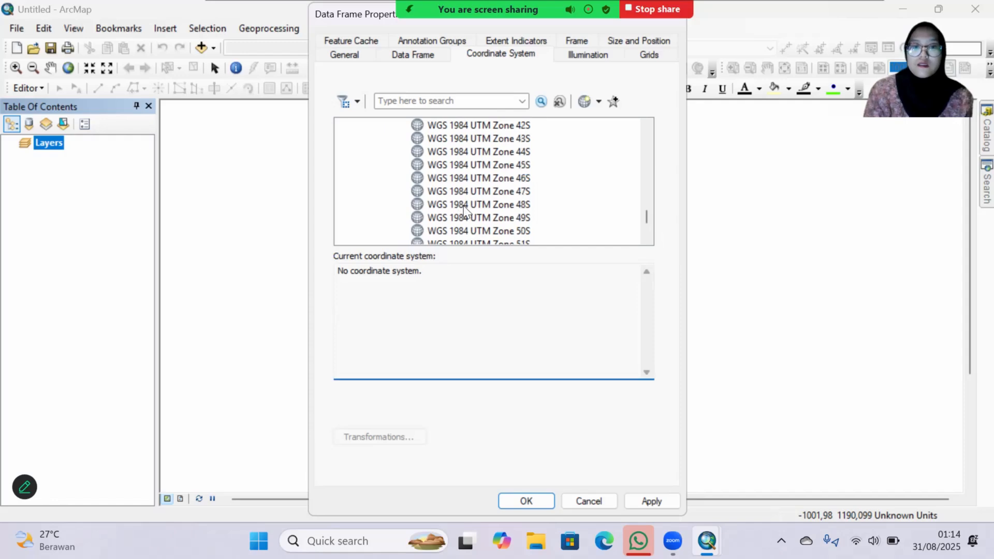
pyautogui.scroll(-1, 466, 209)
pyautogui.moveTo(647, 195); pyautogui.dragTo(656, 122)
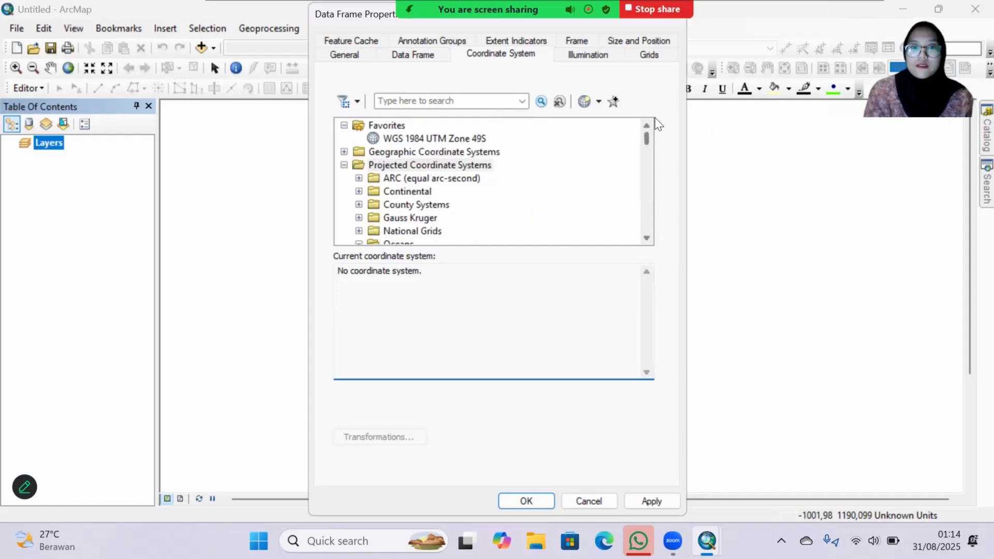
pyautogui.click(414, 140)
pyautogui.click(650, 501)
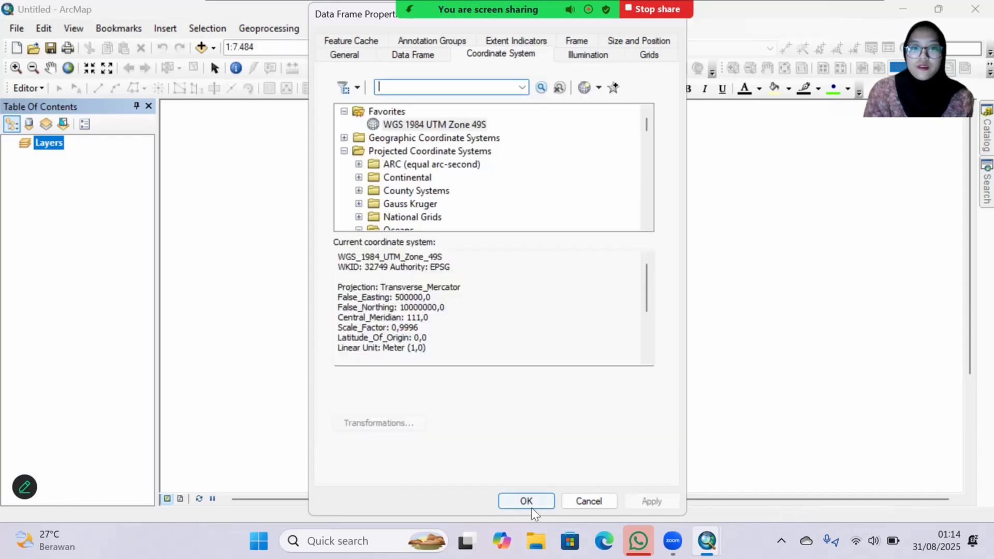
pyautogui.click(533, 504)
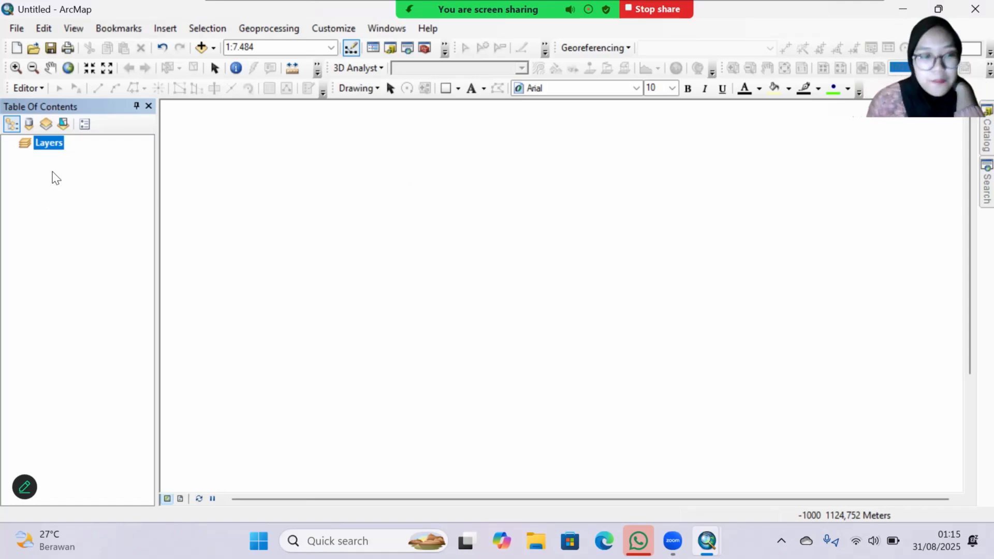
# Step: Start adding data to the Layers data frame and connect to the project folder under SIL PJ in Documents\LAPRAK
pyautogui.rightClick(56, 150)
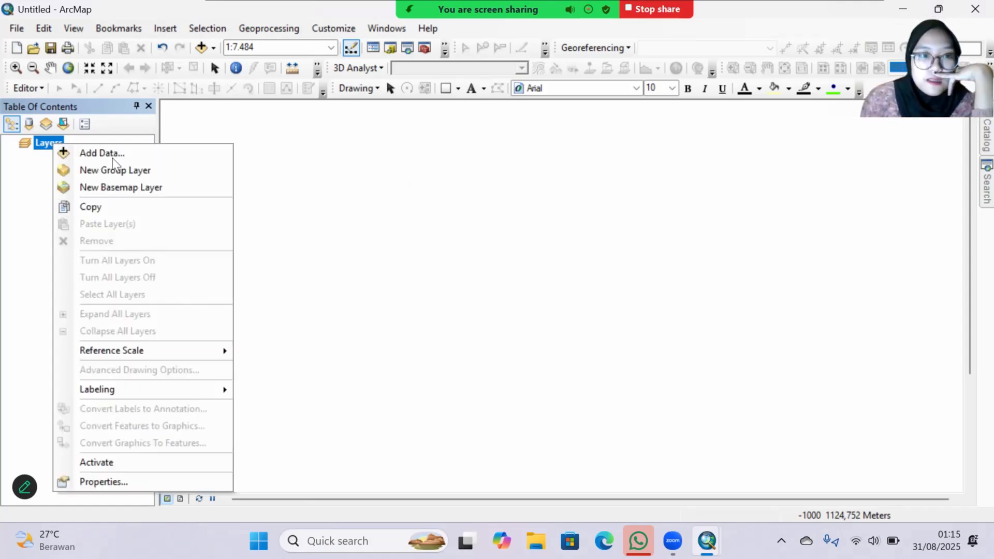
pyautogui.click(112, 155)
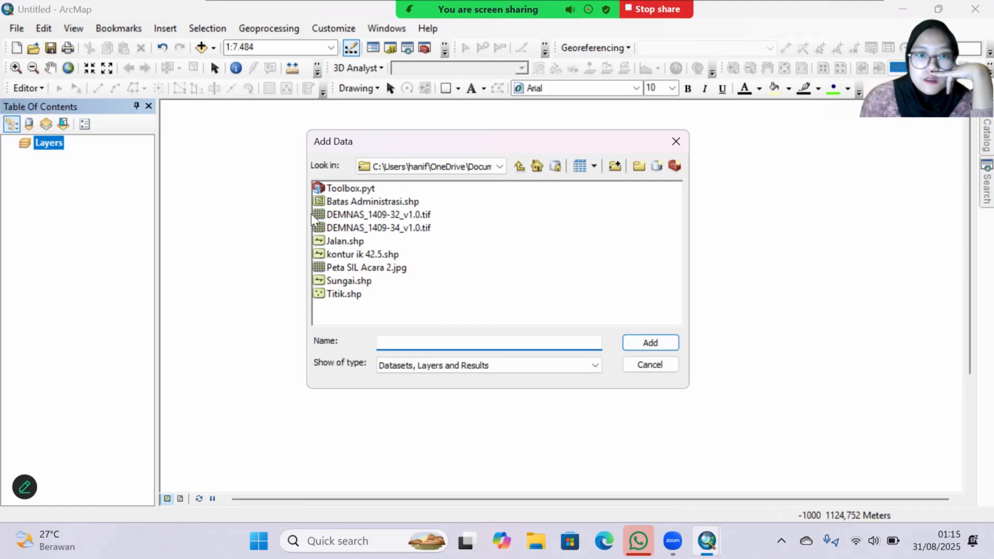
pyautogui.click(616, 166)
pyautogui.scroll(-1, 519, 313)
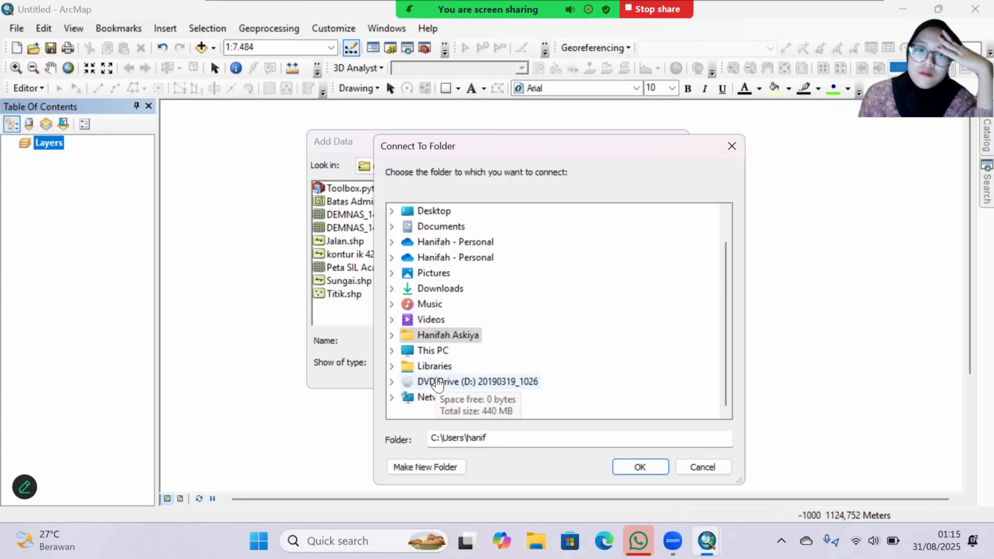
pyautogui.click(449, 334)
pyautogui.doubleClick(438, 226)
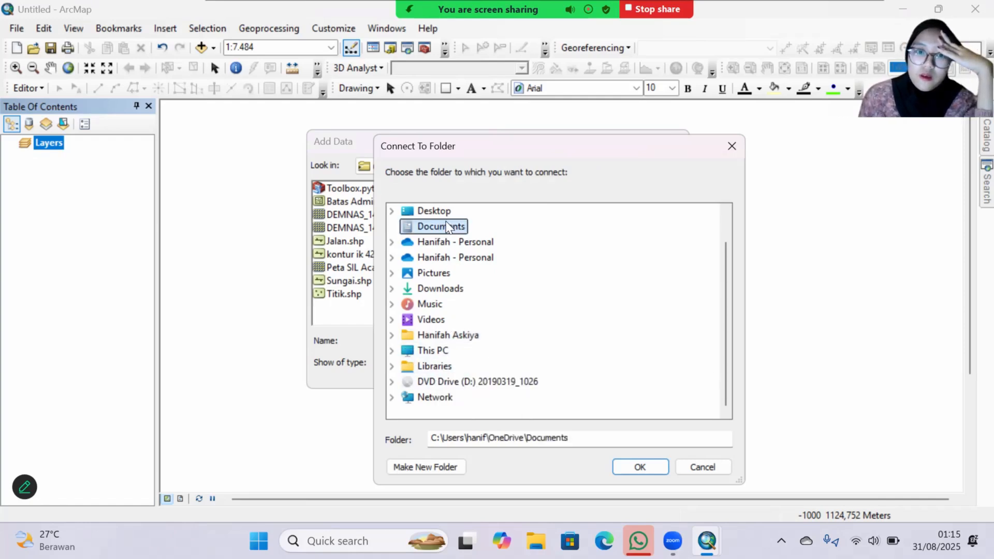
pyautogui.scroll(-4, 448, 277)
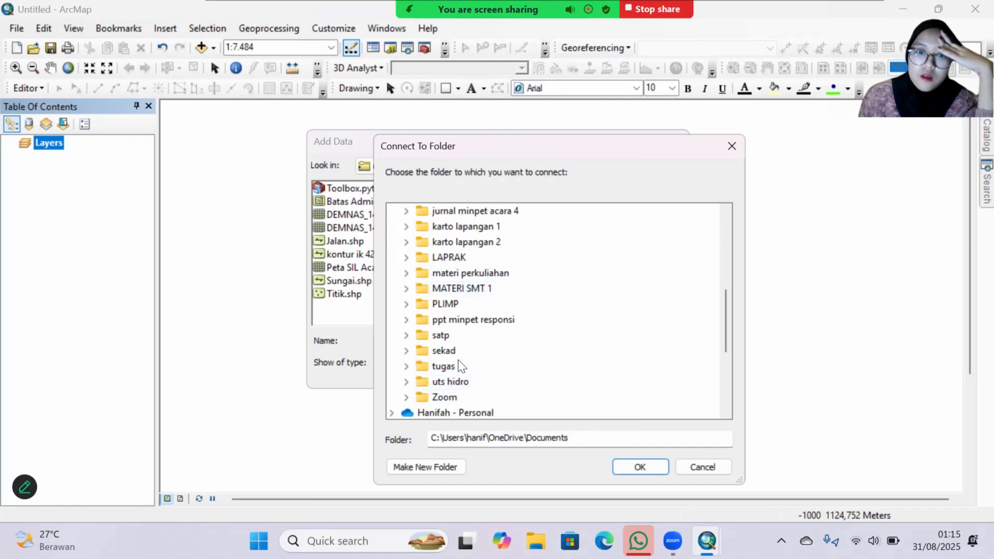
pyautogui.scroll(2, 458, 370)
pyautogui.click(408, 351)
pyautogui.scroll(-1, 425, 347)
pyautogui.click(421, 350)
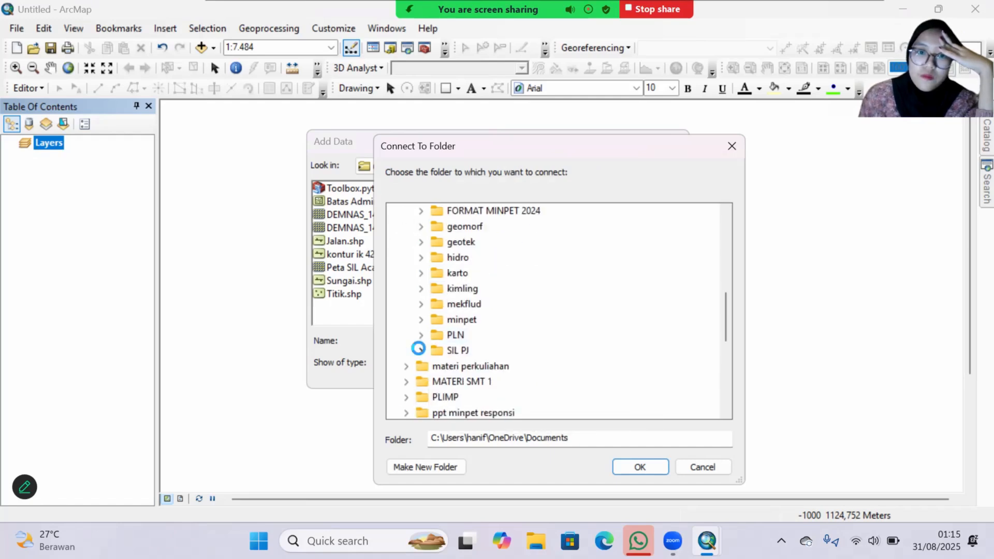
pyautogui.scroll(-2, 445, 326)
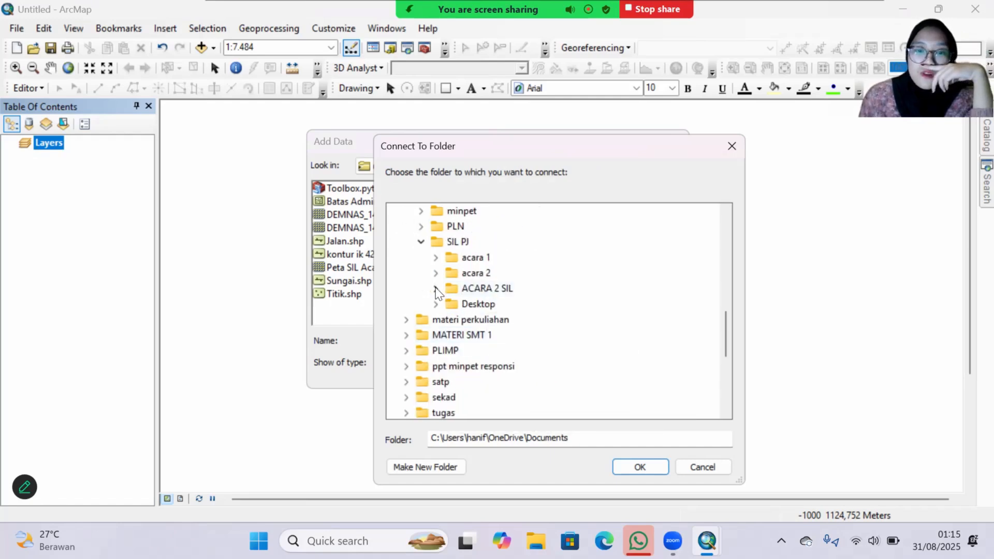
pyautogui.click(634, 466)
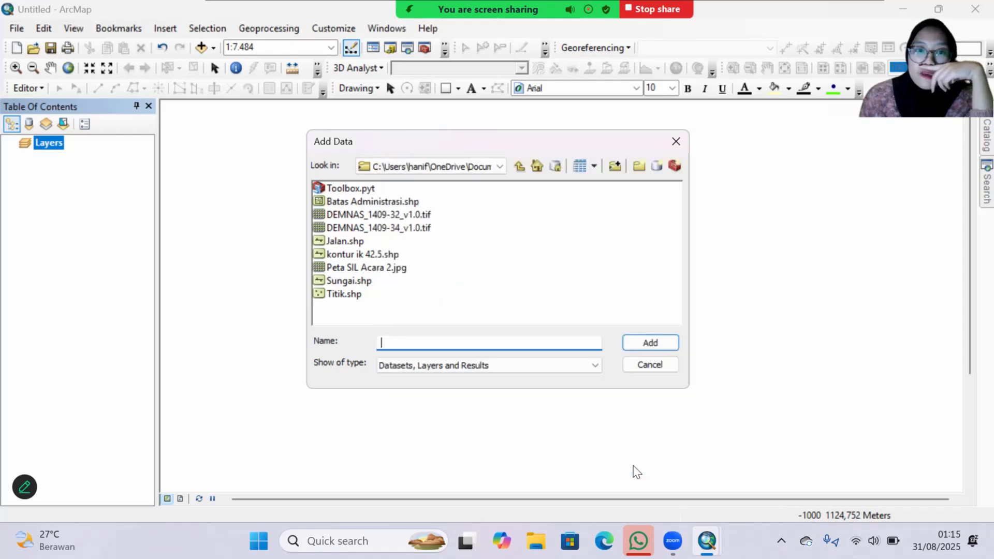
# Step: Switch to the folder holding the map image and add Peta SIL Acara 2.jpg to the map
pyautogui.click(479, 170)
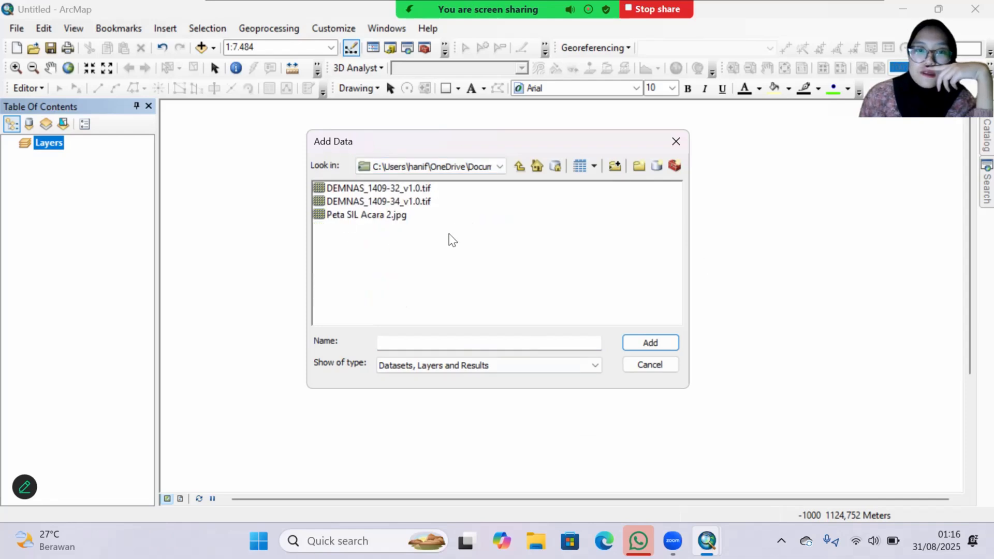
pyautogui.click(362, 217)
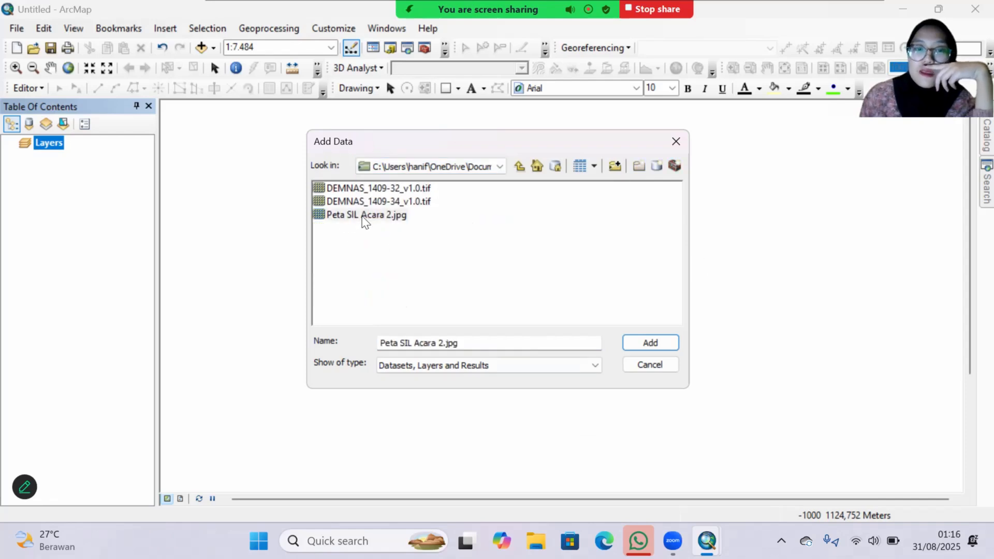
pyautogui.click(649, 342)
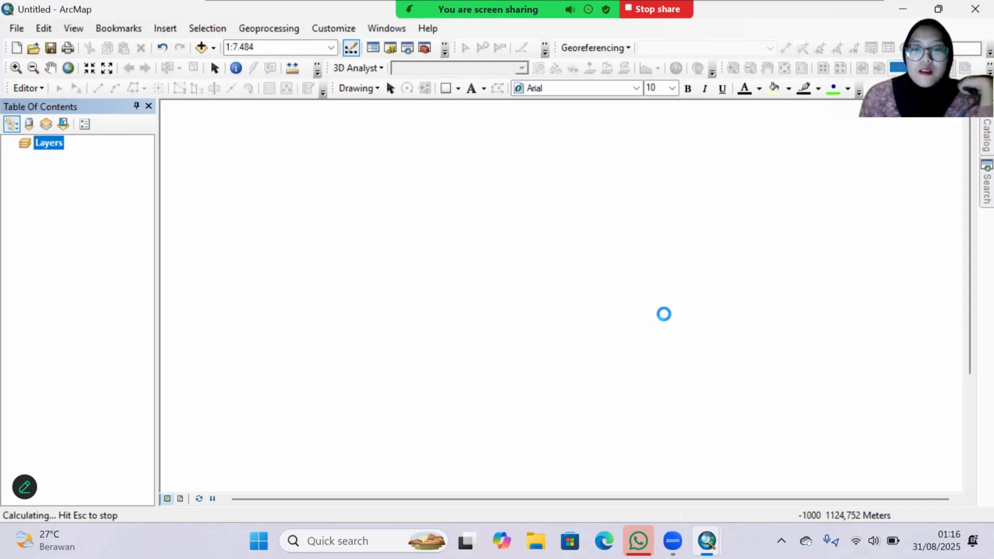
pyautogui.click(624, 340)
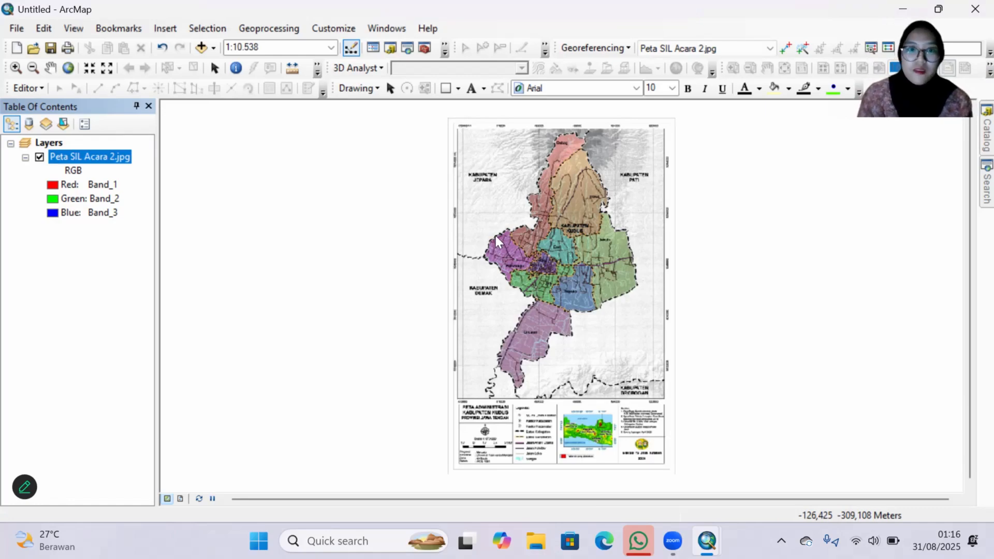
# Step: Add the first georeferencing control point at the map's upper-left grid intersection, where 470000 mT meets 9264000 mU
pyautogui.scroll(4, 520, 238)
pyautogui.moveTo(398, 198); pyautogui.dragTo(450, 385)
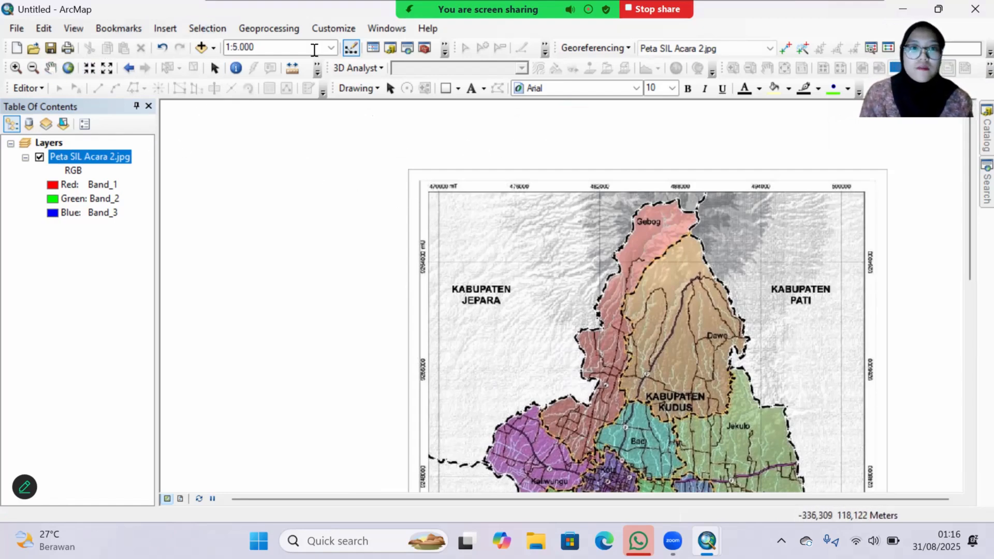
pyautogui.click(785, 51)
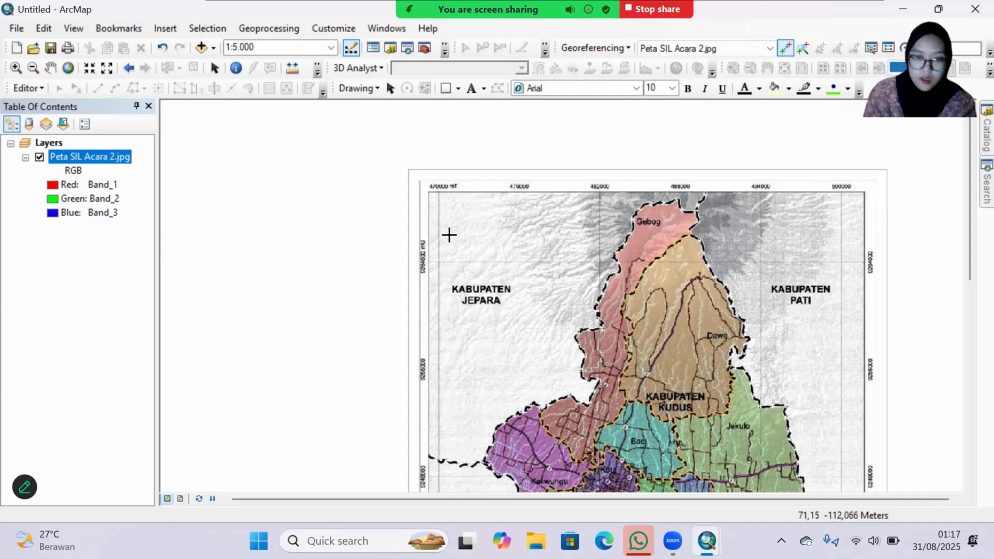
pyautogui.scroll(4, 449, 235)
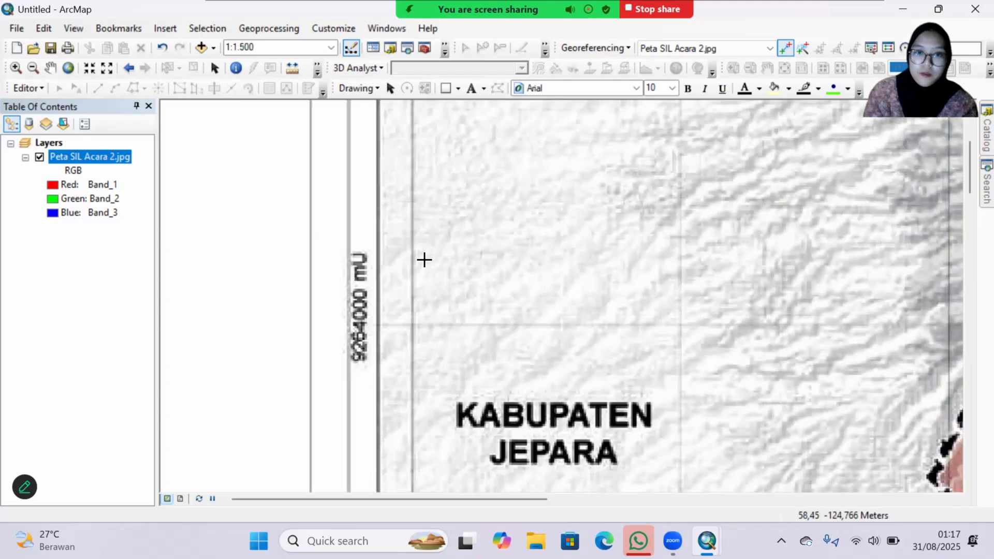
pyautogui.moveTo(421, 259); pyautogui.dragTo(469, 367)
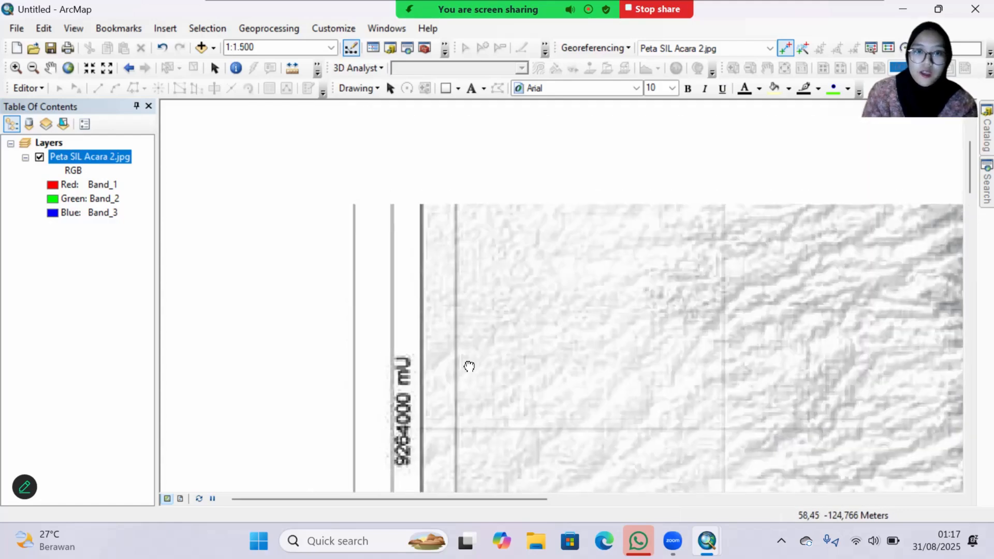
pyautogui.scroll(3, 479, 466)
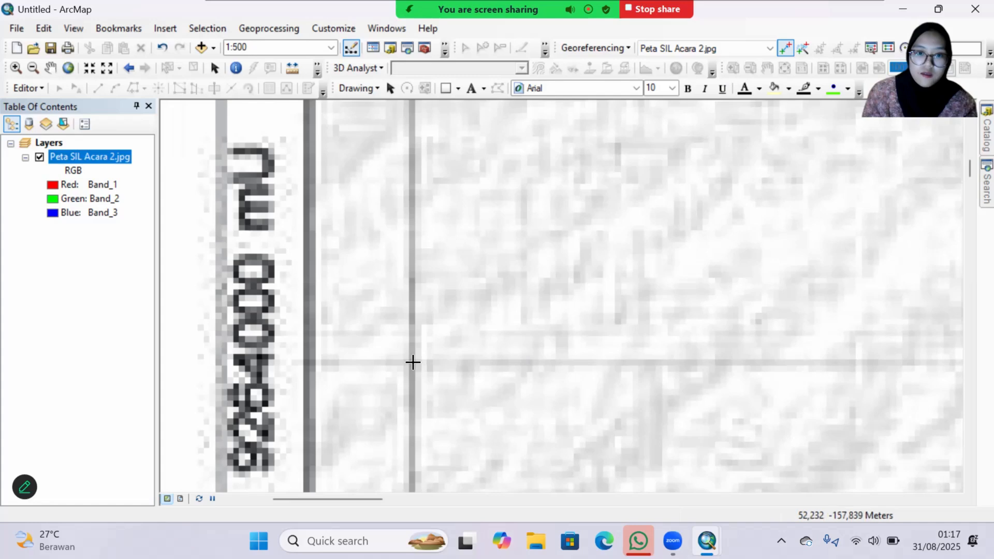
pyautogui.scroll(-3, 413, 362)
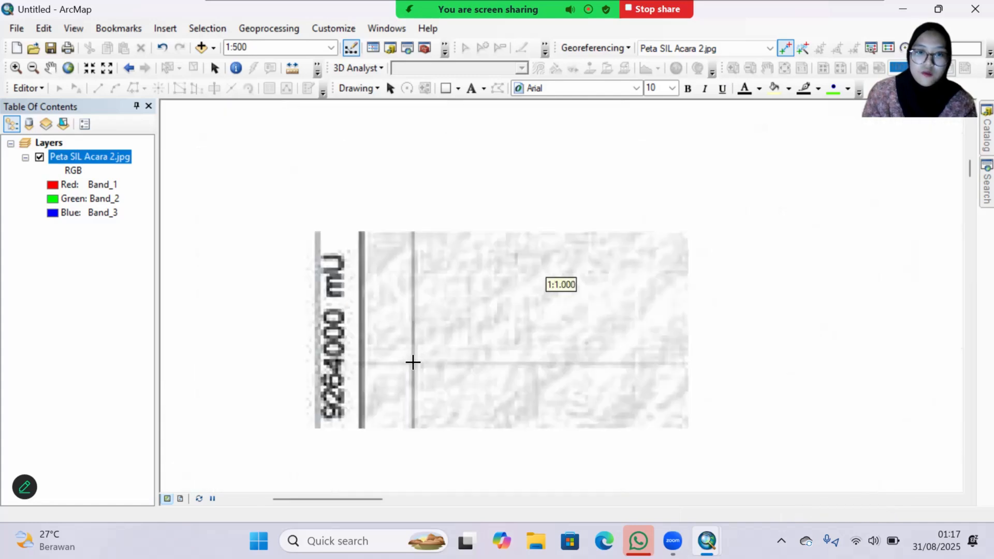
pyautogui.click(412, 363)
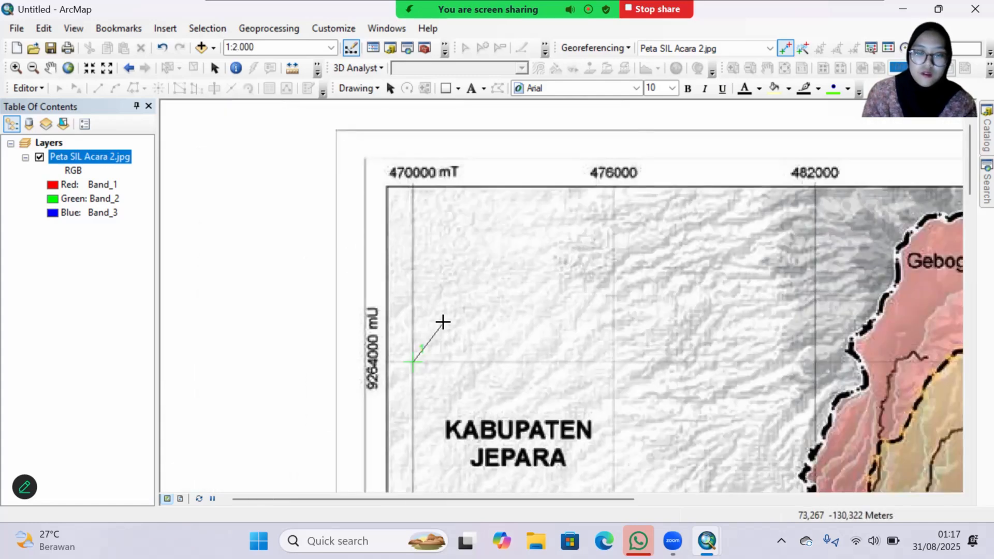
# Step: Assign the first control point the coordinates X 470000 and Y 9264000
pyautogui.rightClick(444, 326)
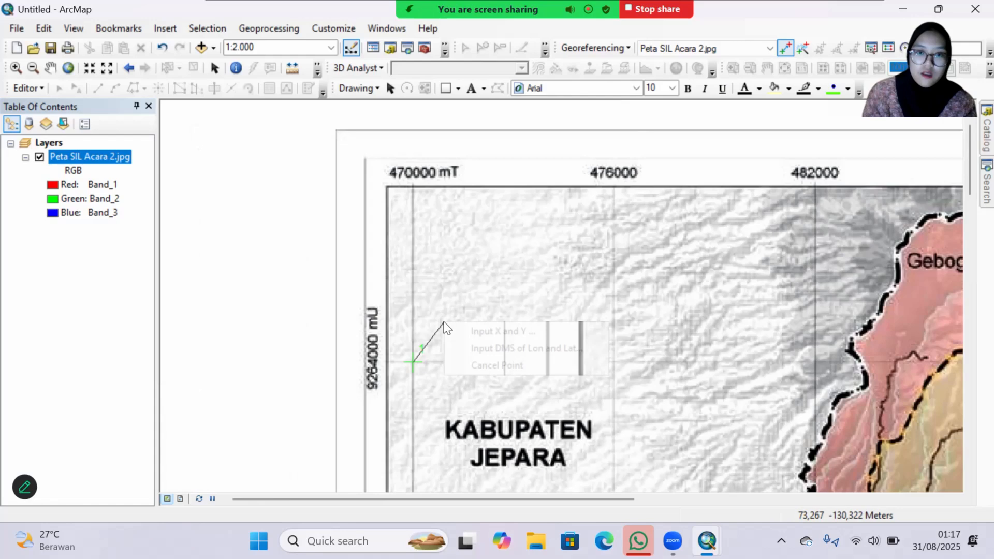
pyautogui.click(492, 332)
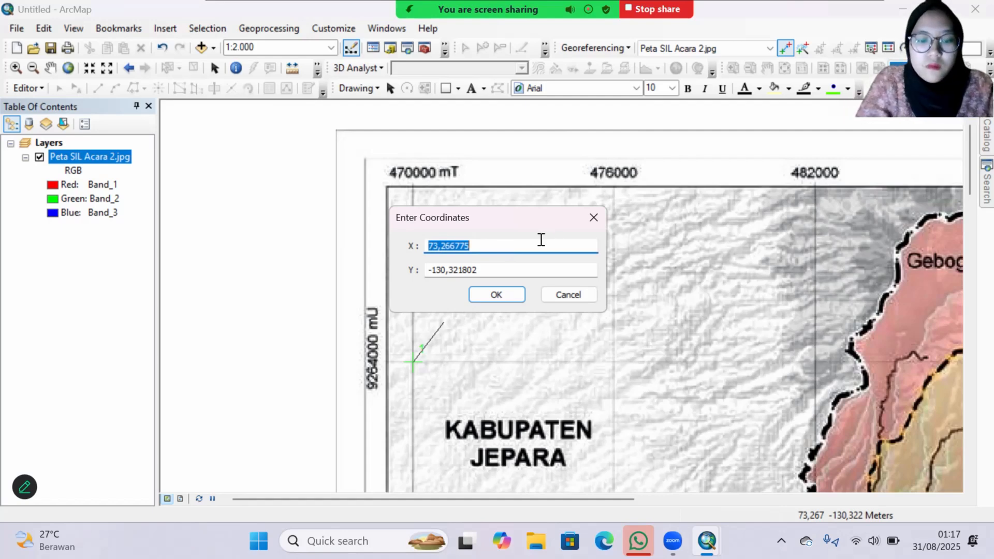
pyautogui.write('470000')
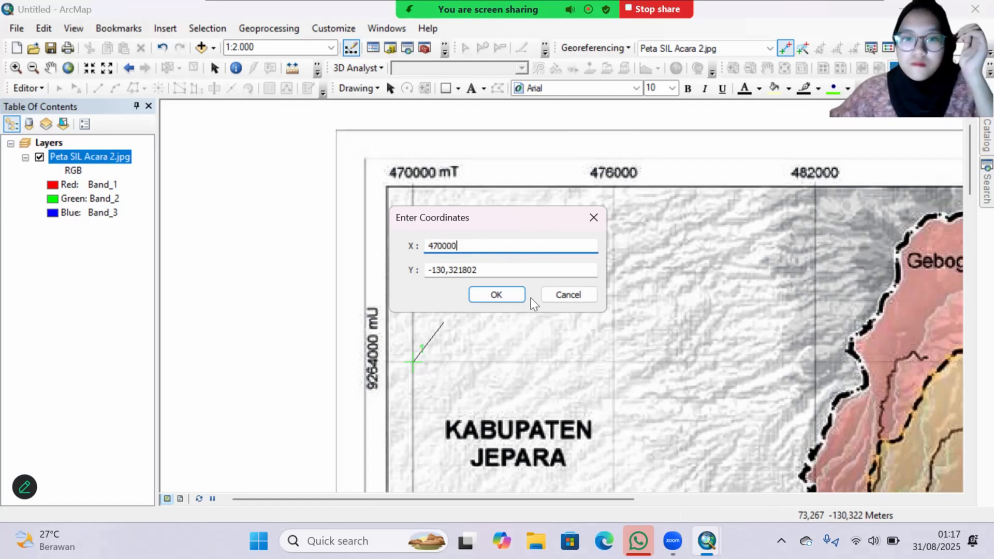
pyautogui.press('Tab')
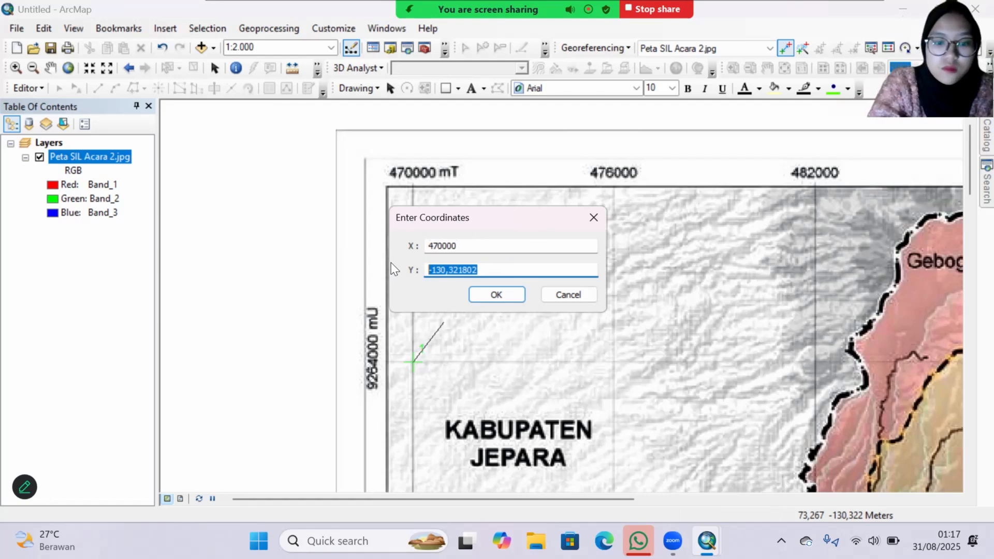
pyautogui.write('9264000')
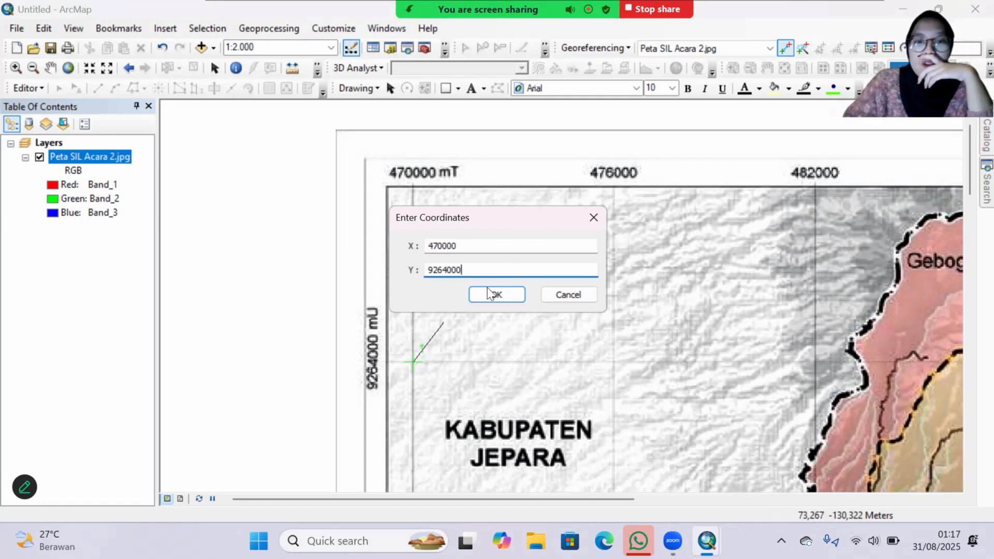
pyautogui.click(495, 294)
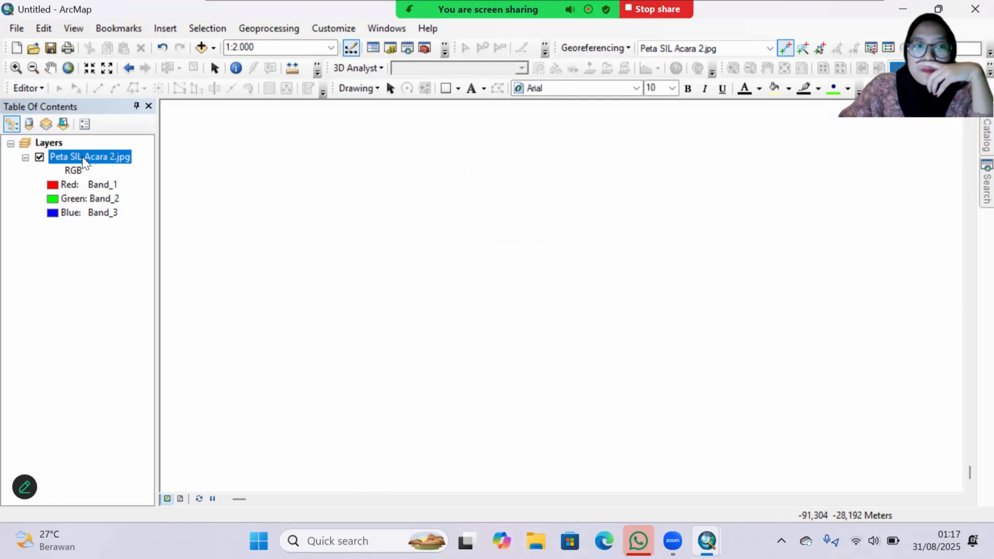
pyautogui.rightClick(79, 163)
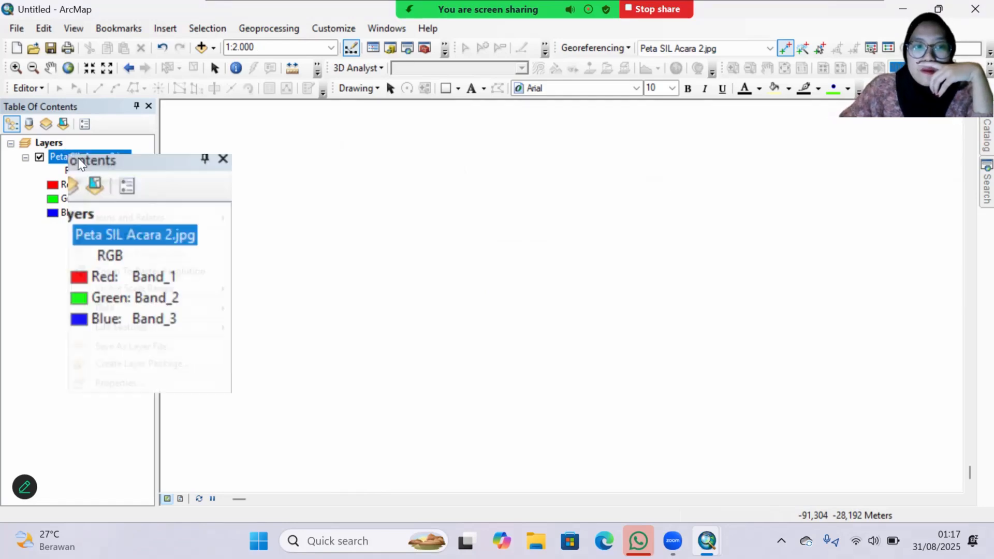
pyautogui.click(107, 238)
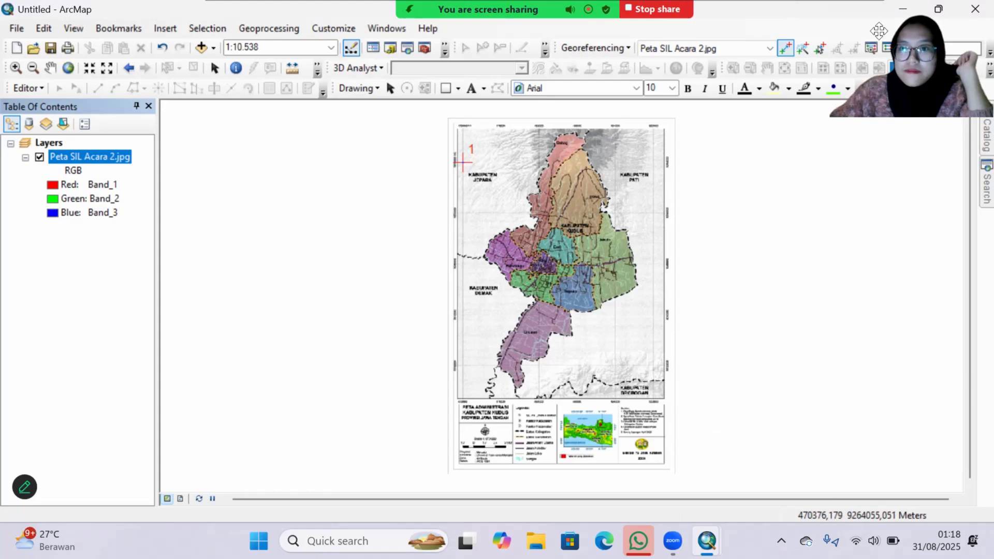
# Step: Update the georeferencing of Peta SIL Acara 2.jpg from its control points
pyautogui.click(855, 21)
pyautogui.click(854, 80)
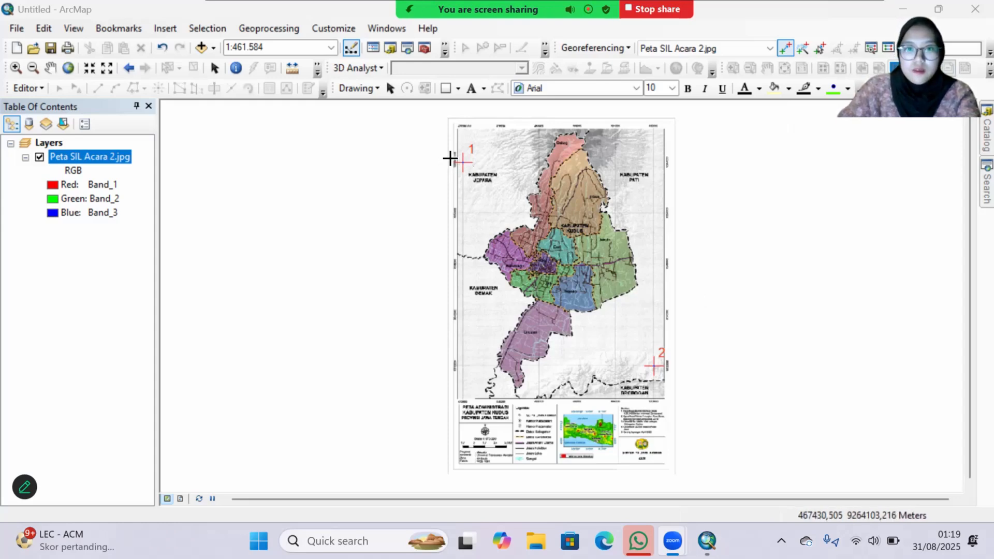
pyautogui.click(614, 51)
pyautogui.click(614, 63)
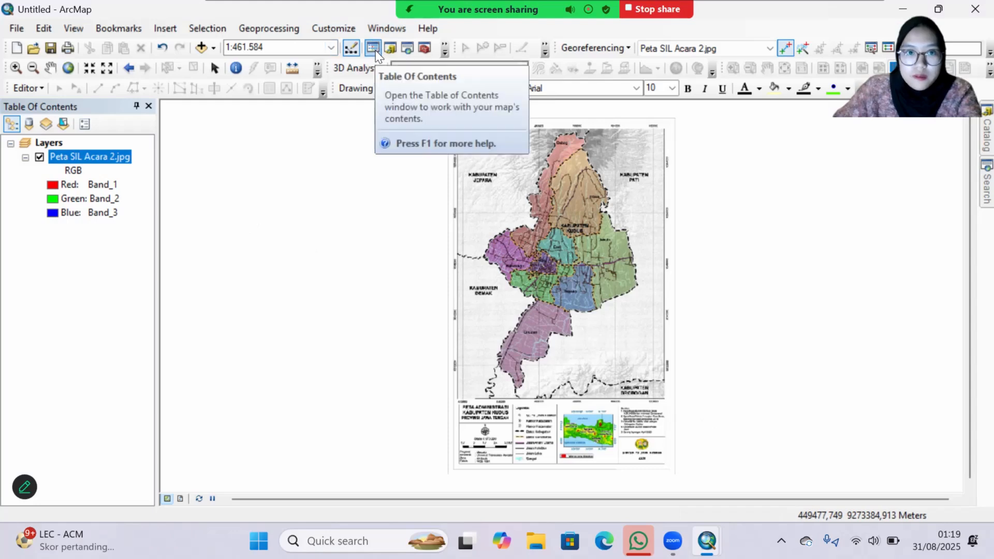
# Step: Open the Catalog and expand the ACARA 2 SIL folder connection under Documents\LAPRAK\SIL PJ
pyautogui.click(390, 50)
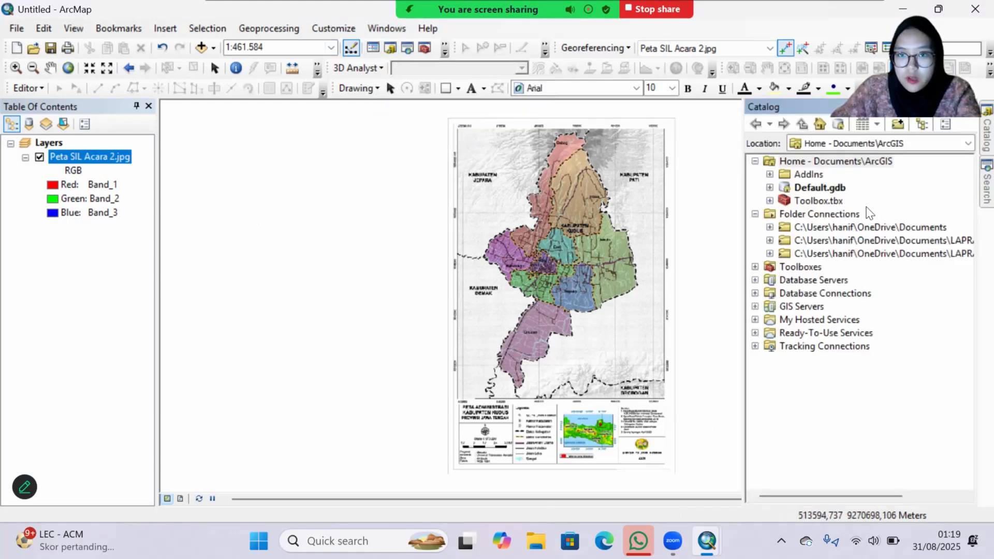
pyautogui.click(769, 256)
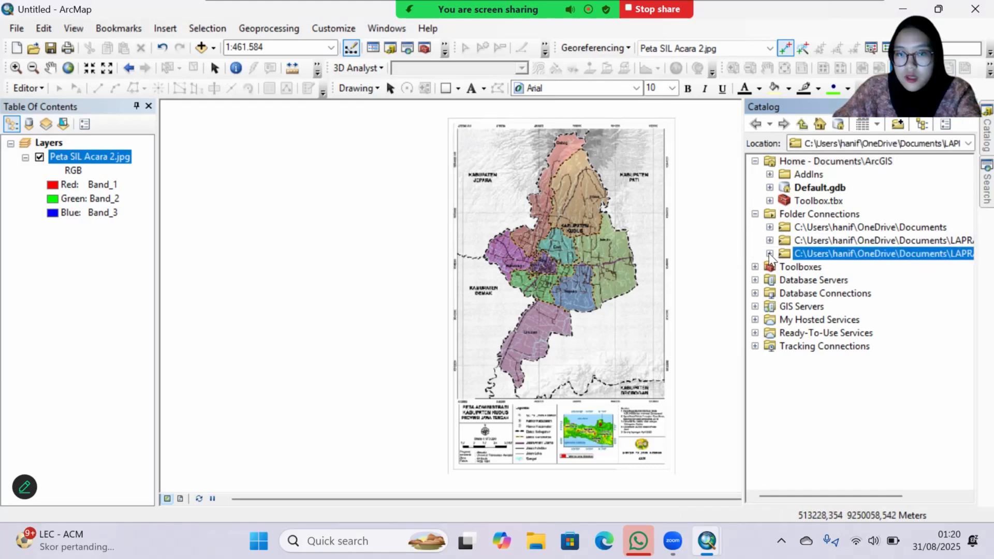
pyautogui.click(769, 253)
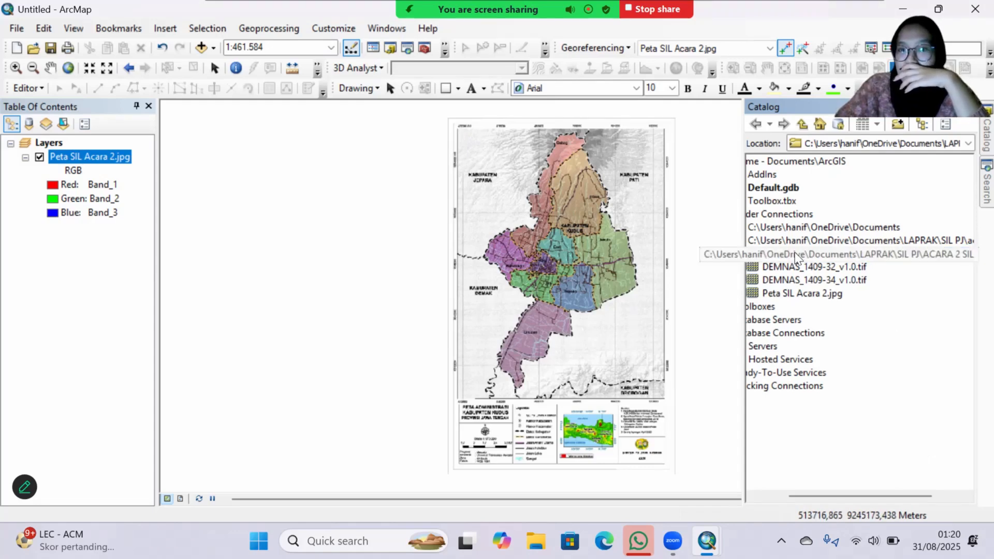
# Step: Set up a new shapefile in the ACARA 2 SIL folder, named Batas Administrasi with feature type Polygon
pyautogui.rightClick(823, 261)
pyautogui.moveTo(869, 349)
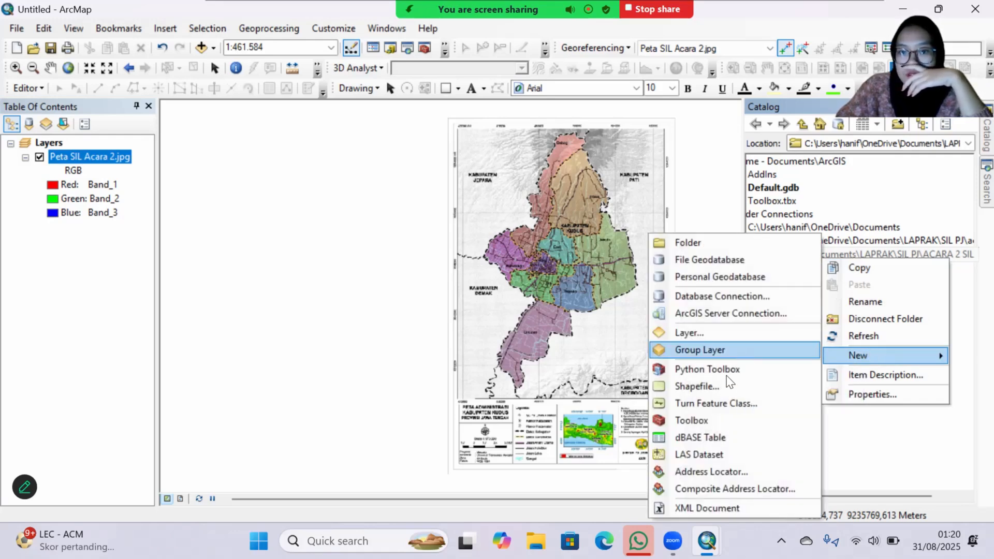
pyautogui.click(710, 390)
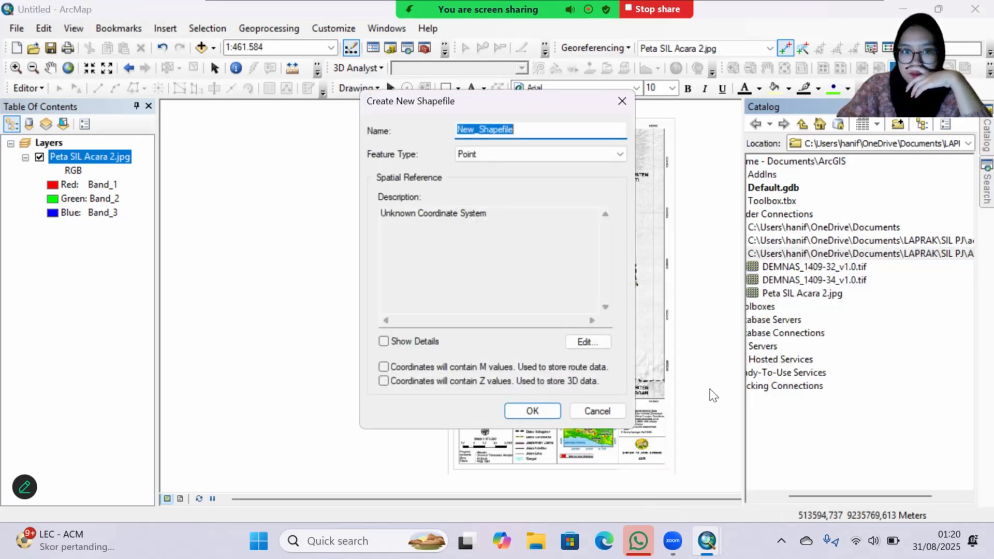
pyautogui.click(527, 129)
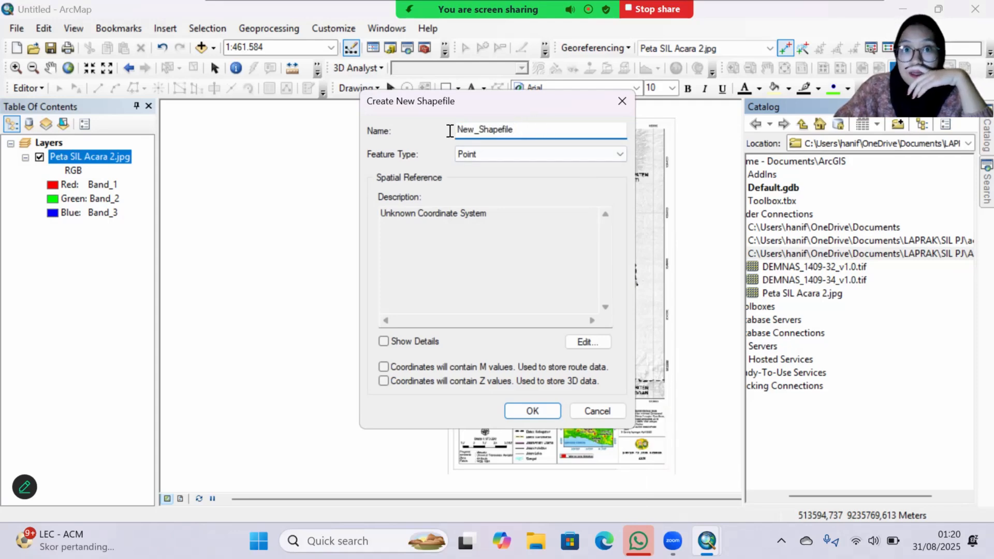
pyautogui.doubleClick(450, 131)
pyautogui.write('Batas Administrasi')
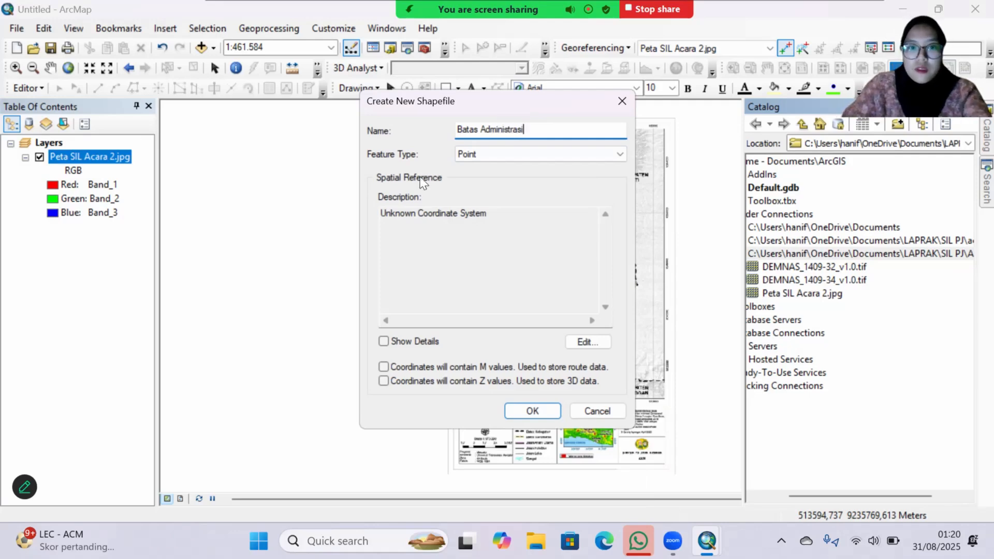
pyautogui.click(527, 158)
pyautogui.click(523, 187)
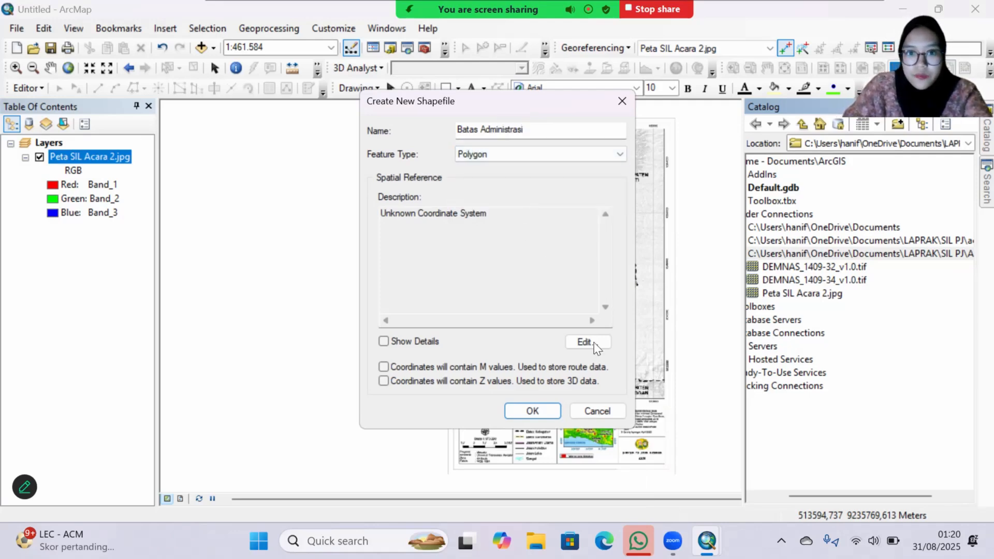
# Step: Assign WGS 1984 UTM Zone 49S from the favorites to the Batas Administrasi shapefile and create it
pyautogui.click(597, 343)
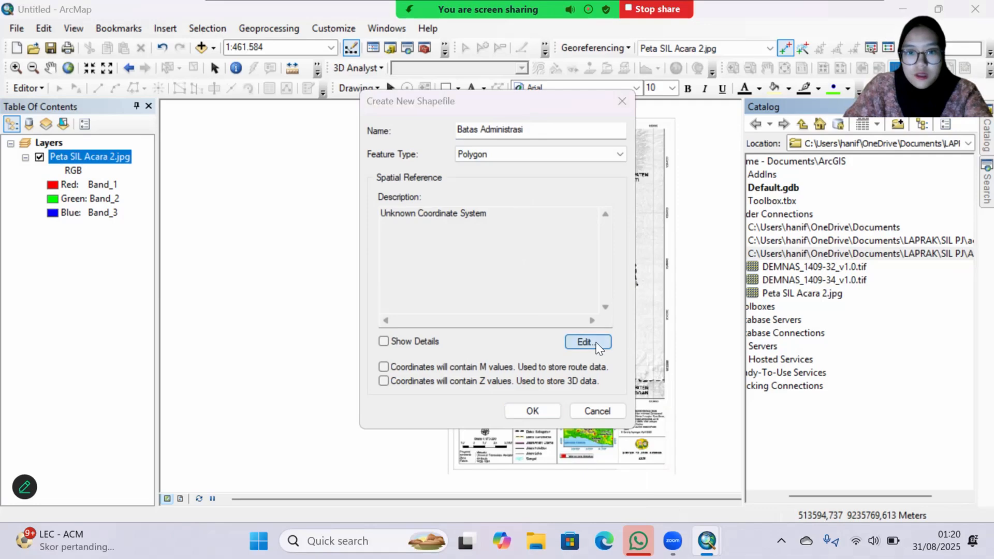
pyautogui.click(437, 150)
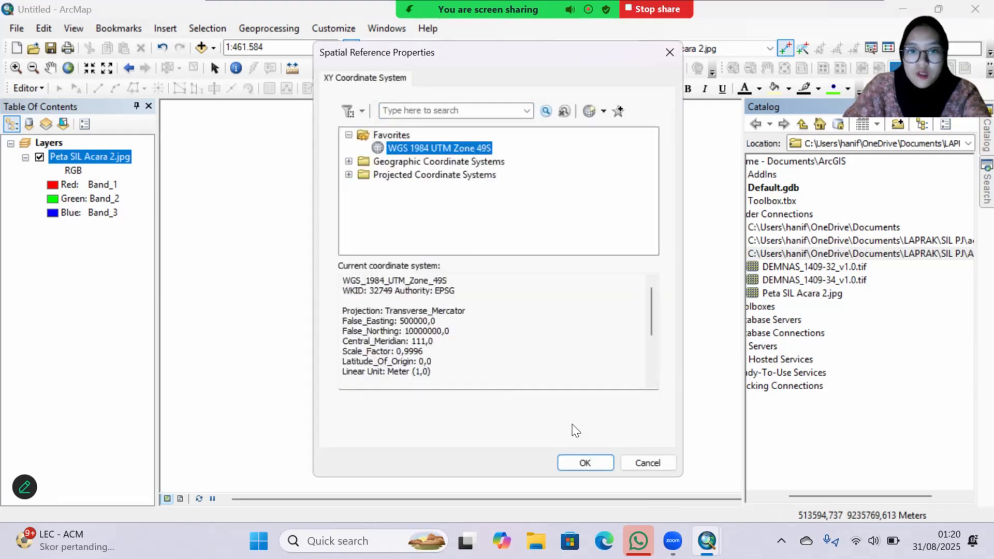
pyautogui.click(583, 462)
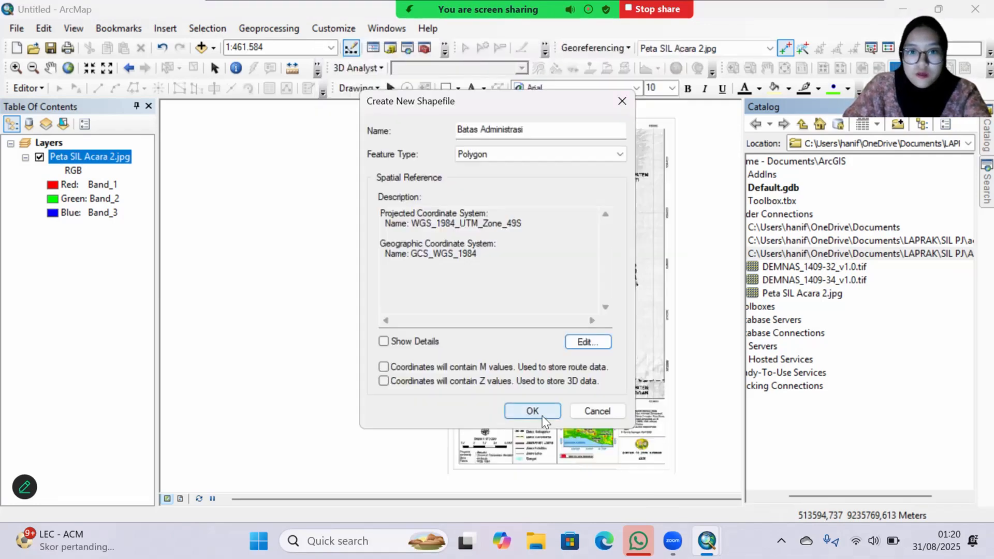
pyautogui.click(542, 416)
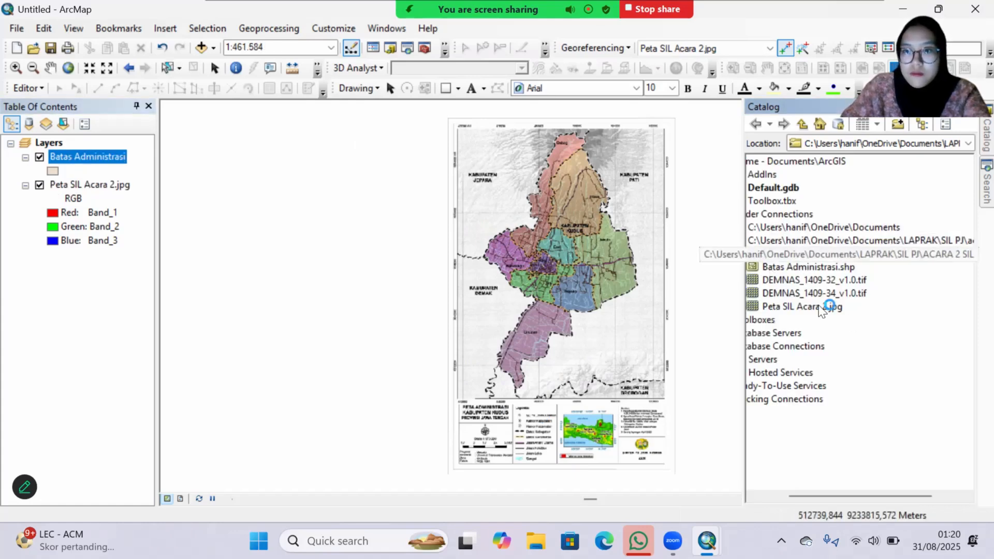
# Step: Set up another new shapefile in the ACARA 2 SIL folder, named Sungai with feature type Polyline
pyautogui.rightClick(801, 253)
pyautogui.moveTo(831, 346)
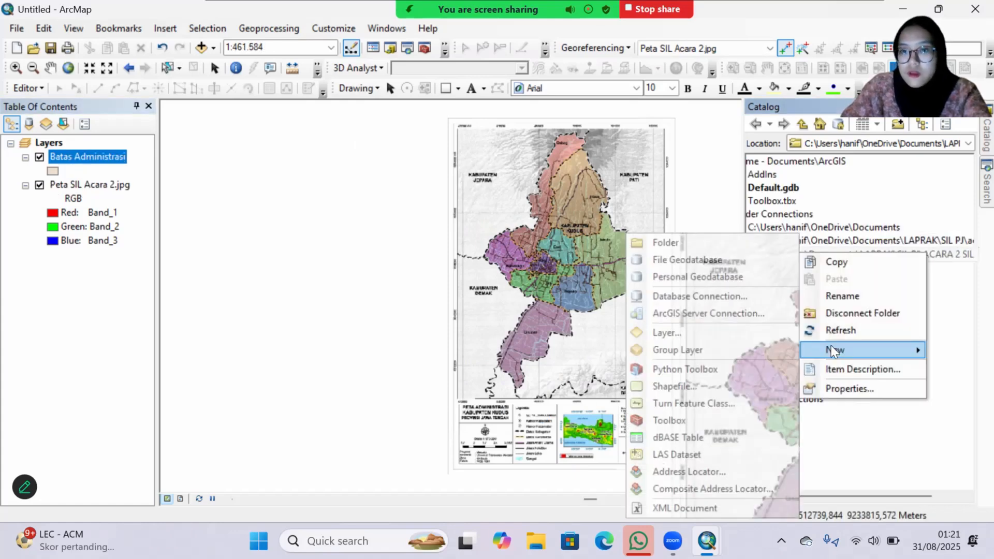
pyautogui.click(703, 389)
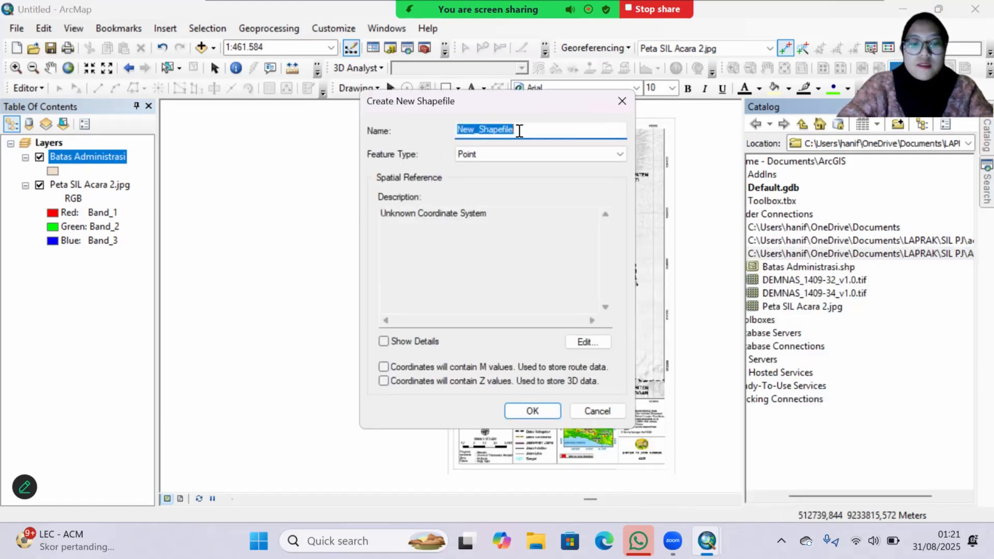
pyautogui.write('Sungai')
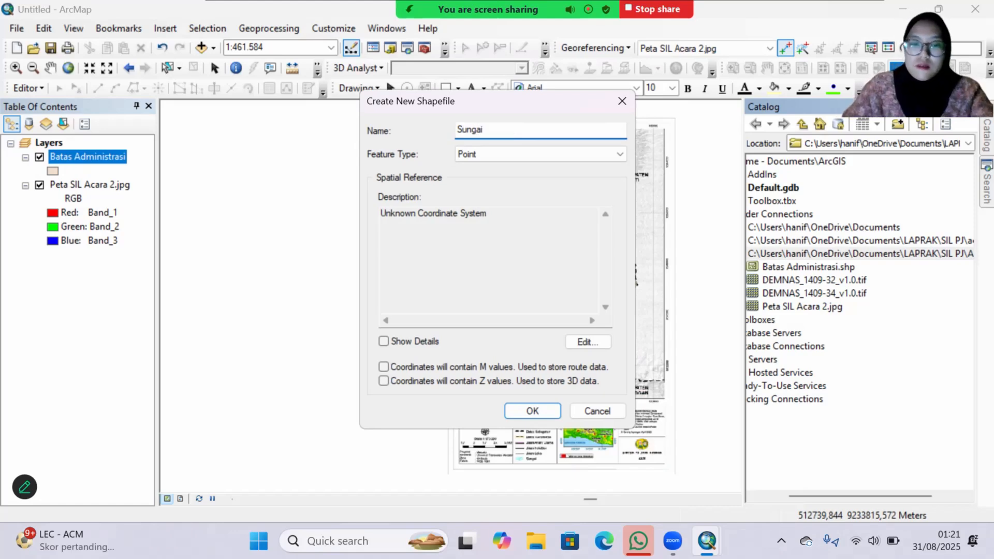
pyautogui.click(517, 155)
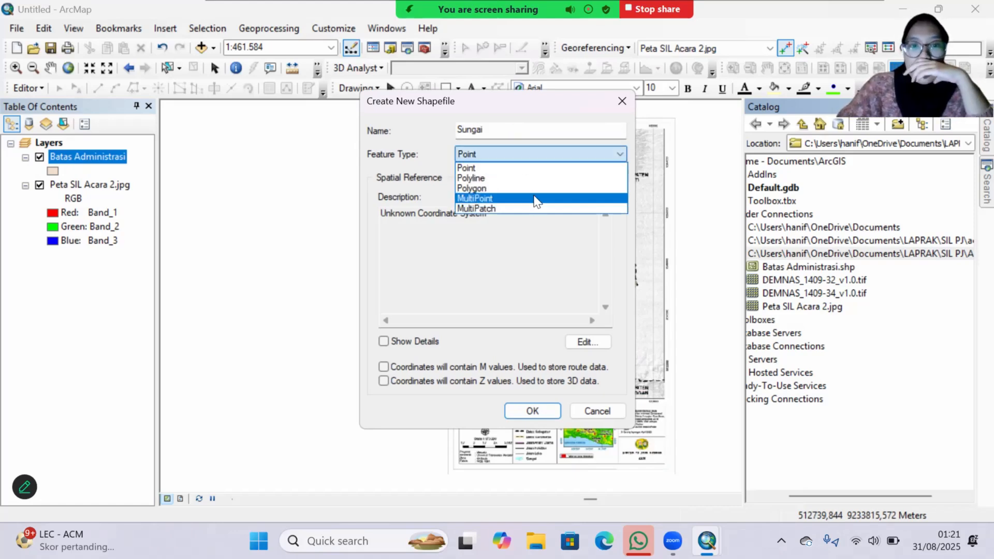
pyautogui.click(533, 178)
# Step: Assign WGS 1984 UTM Zone 49S from the favorites to the Sungai shapefile and create it
pyautogui.click(584, 342)
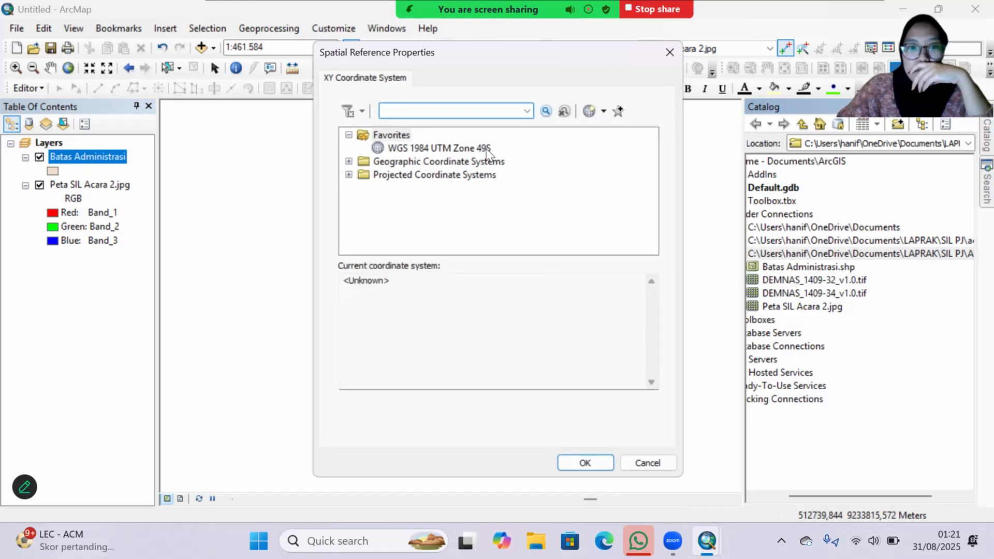
pyautogui.click(488, 149)
pyautogui.click(583, 464)
pyautogui.click(542, 412)
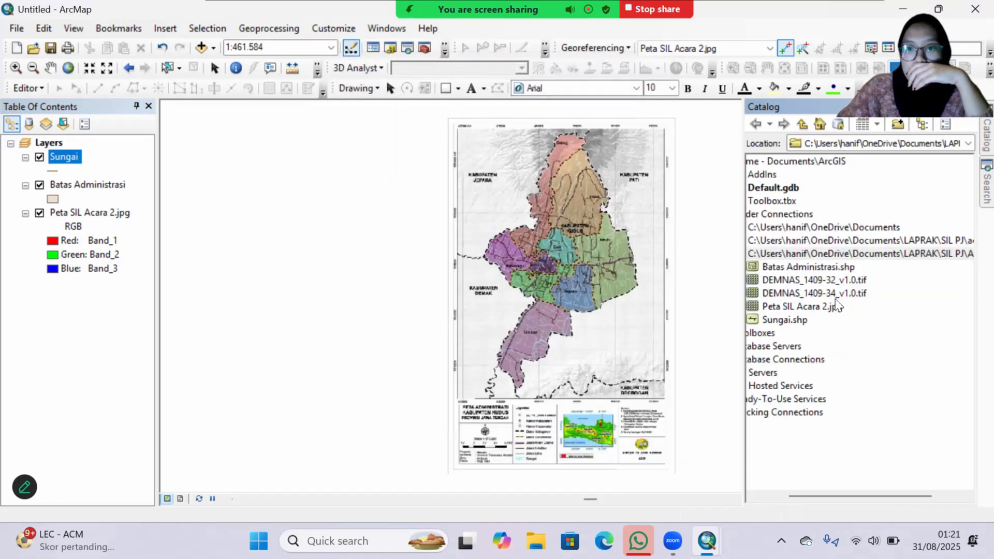
# Step: Create a Polyline shapefile named Jalan in the ACARA 2 SIL folder with the favorite coordinate system WGS 1984 UTM Zone 49S
pyautogui.rightClick(852, 253)
pyautogui.moveTo(887, 351)
pyautogui.click(735, 461)
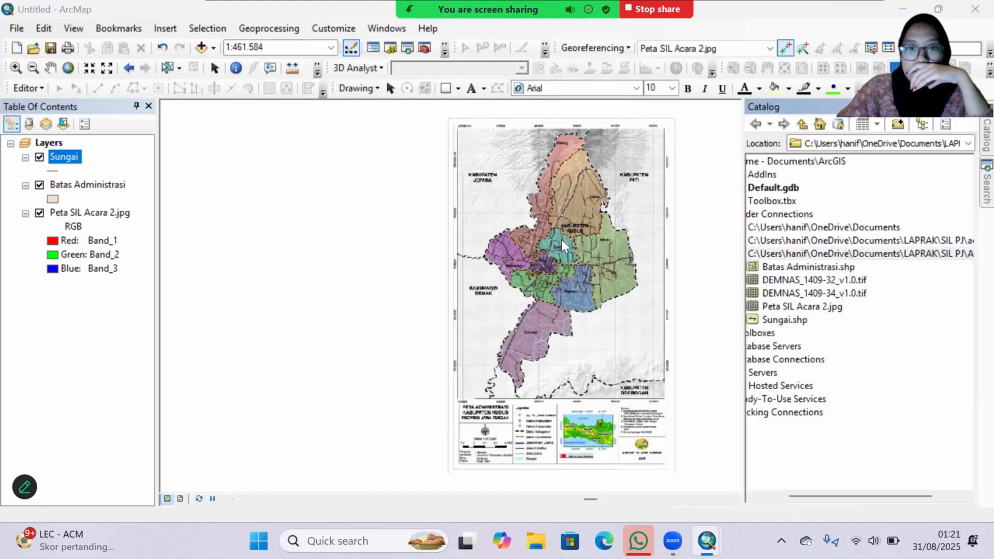
pyautogui.write('Jalan')
pyautogui.click(569, 155)
pyautogui.click(569, 175)
pyautogui.click(587, 342)
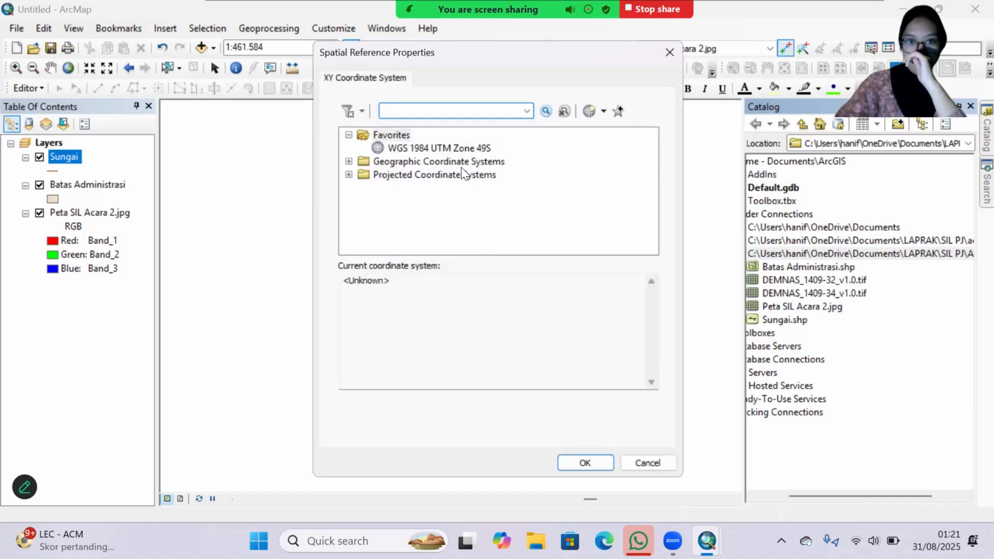
pyautogui.click(473, 149)
pyautogui.click(584, 462)
pyautogui.press('Return')
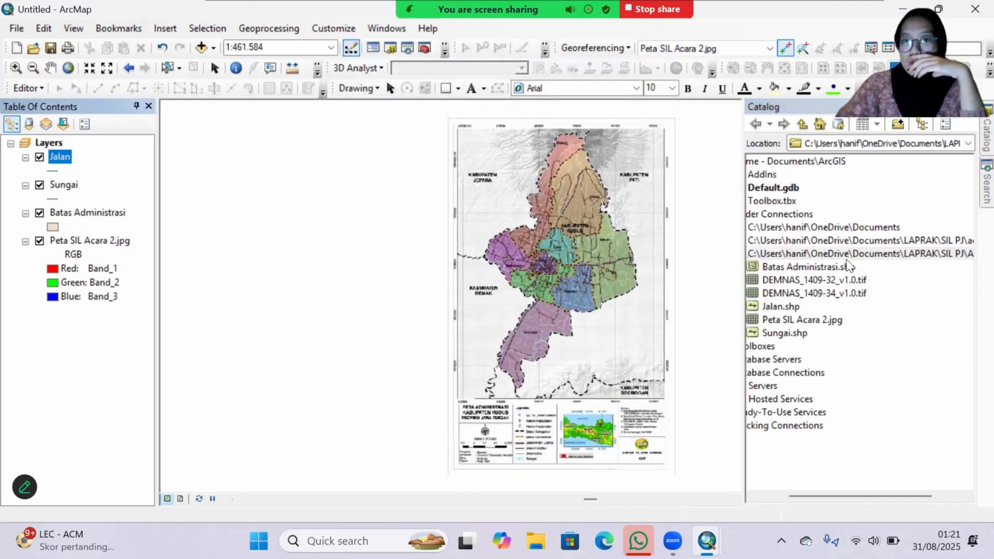
# Step: Create a Point shapefile named Titik in the ACARA 2 SIL folder with the favorite coordinate system WGS 1984 UTM Zone 49S
pyautogui.rightClick(852, 253)
pyautogui.moveTo(880, 349)
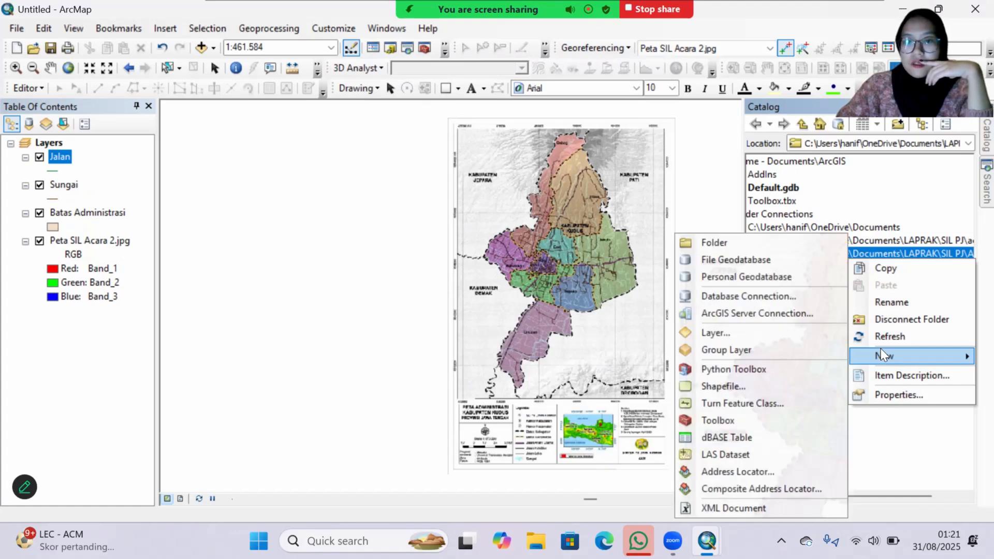
pyautogui.click(723, 386)
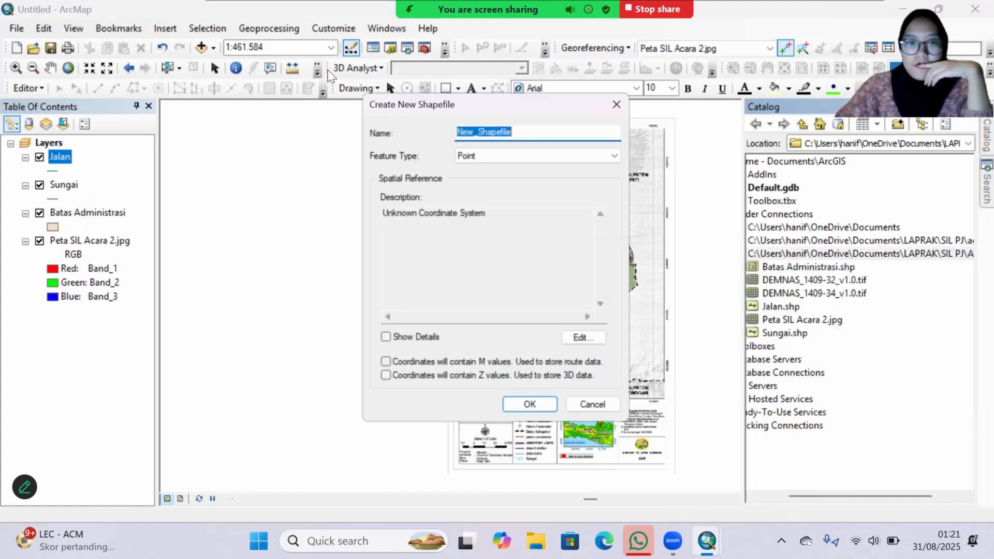
pyautogui.write('Titik')
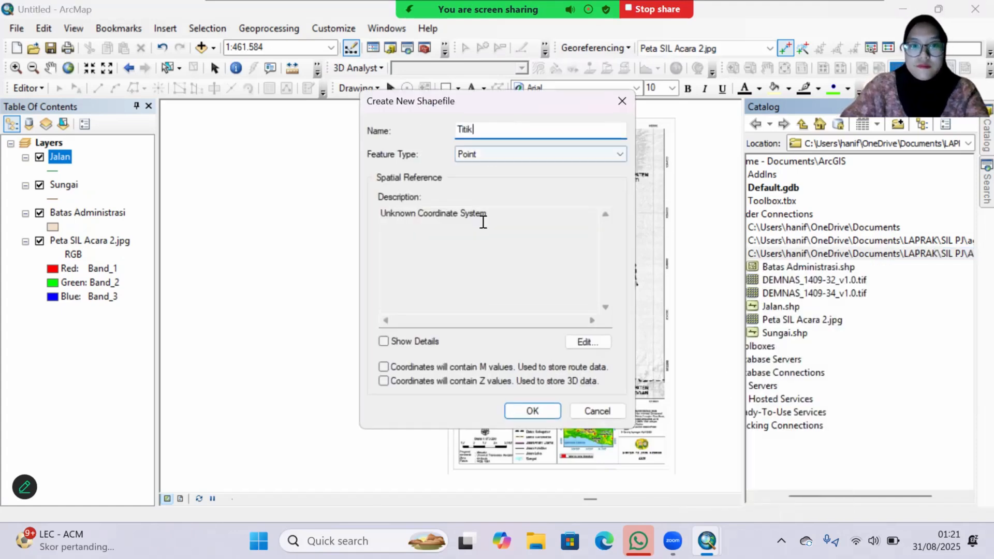
pyautogui.click(586, 342)
pyautogui.click(412, 148)
pyautogui.click(585, 462)
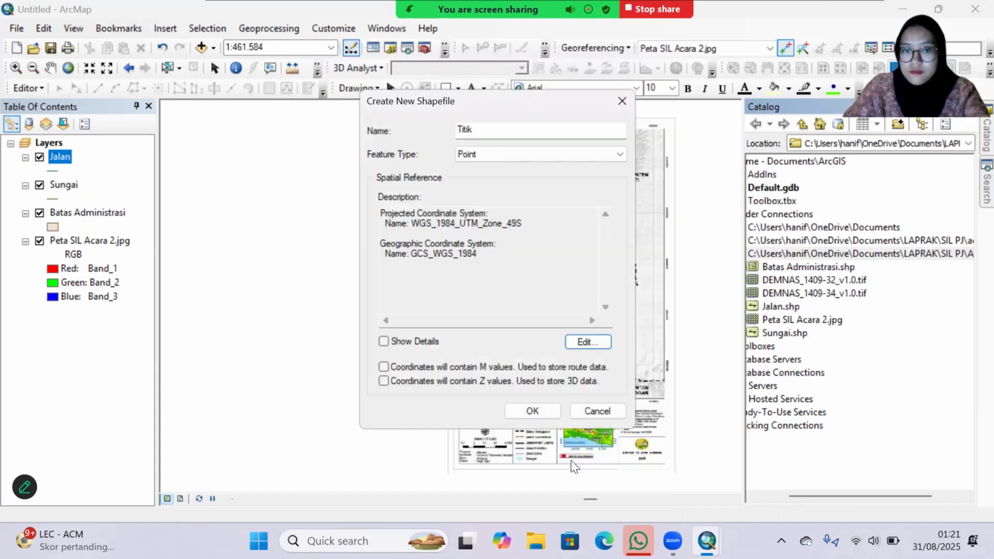
pyautogui.click(522, 410)
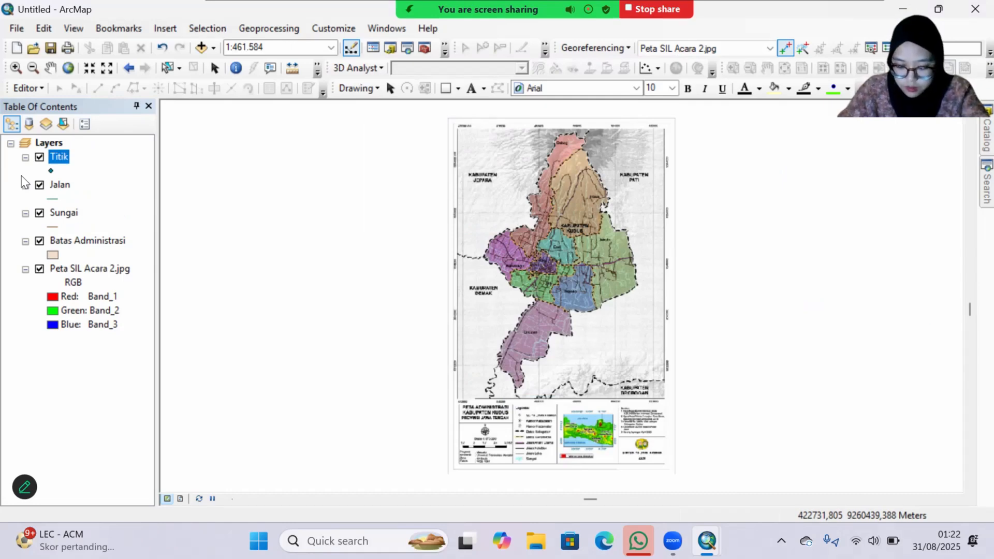
# Step: Start an edit session and choose the Batas Administrasi feature template with the Polygon construction tool
pyautogui.scroll(2, 573, 297)
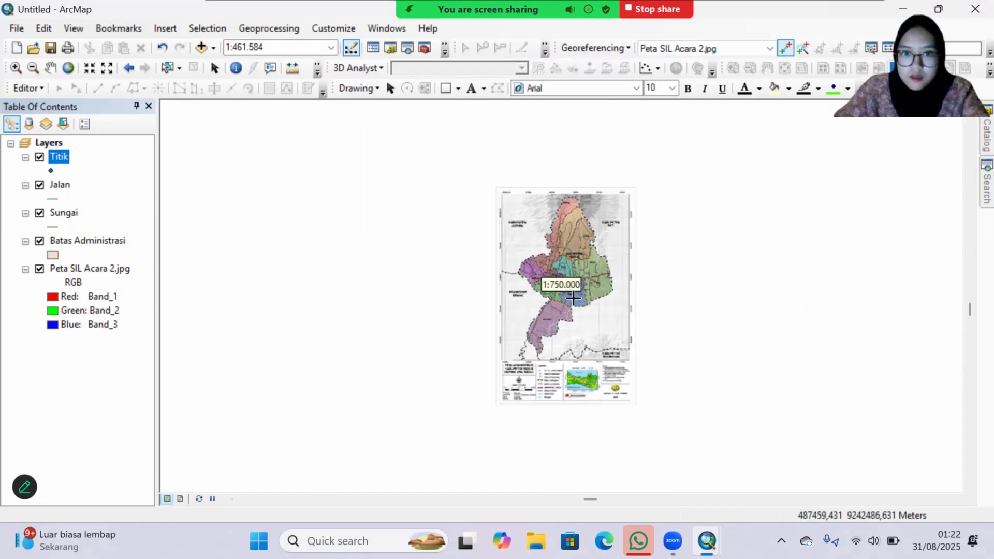
pyautogui.moveTo(514, 251); pyautogui.dragTo(519, 393)
pyautogui.scroll(2, 547, 298)
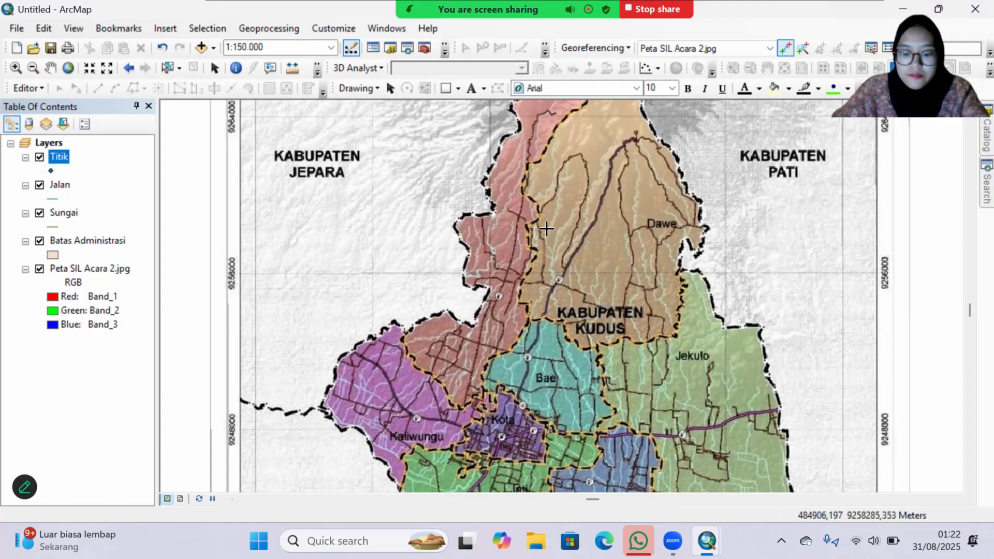
pyautogui.moveTo(547, 231); pyautogui.dragTo(549, 277)
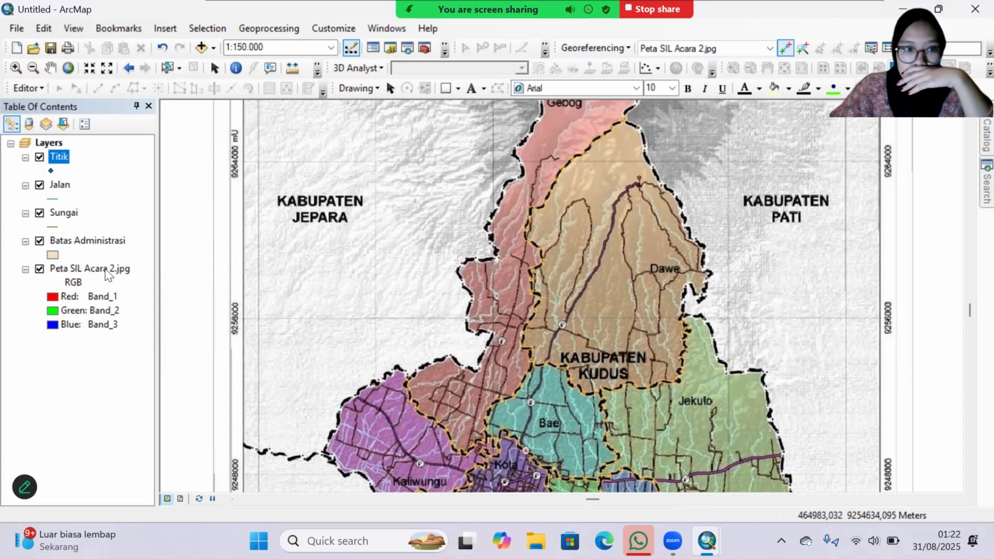
pyautogui.click(26, 84)
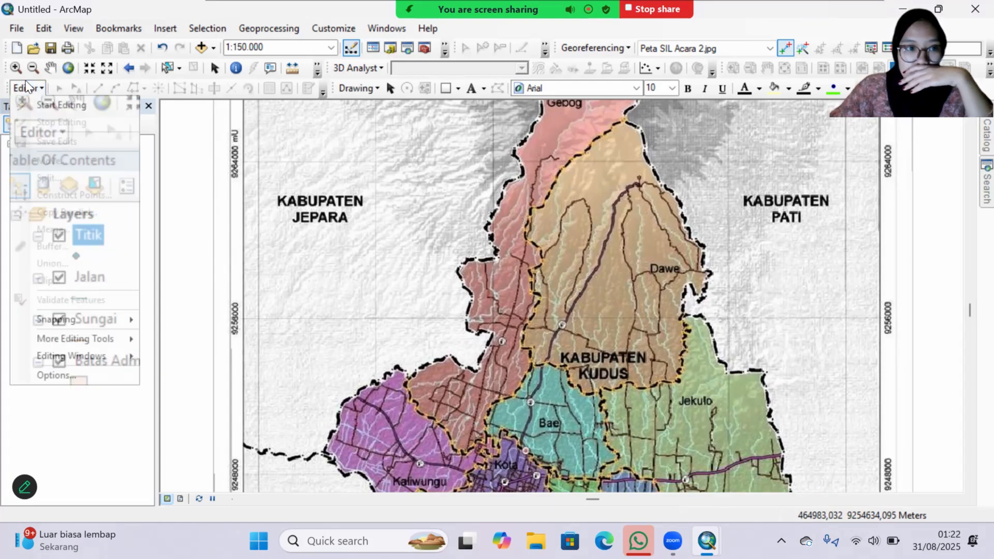
pyautogui.click(30, 95)
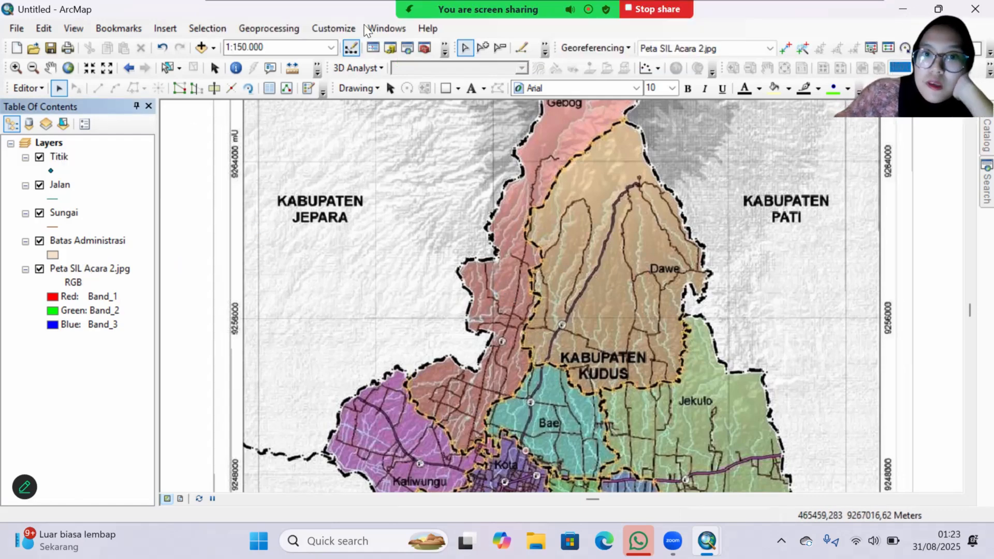
pyautogui.click(306, 91)
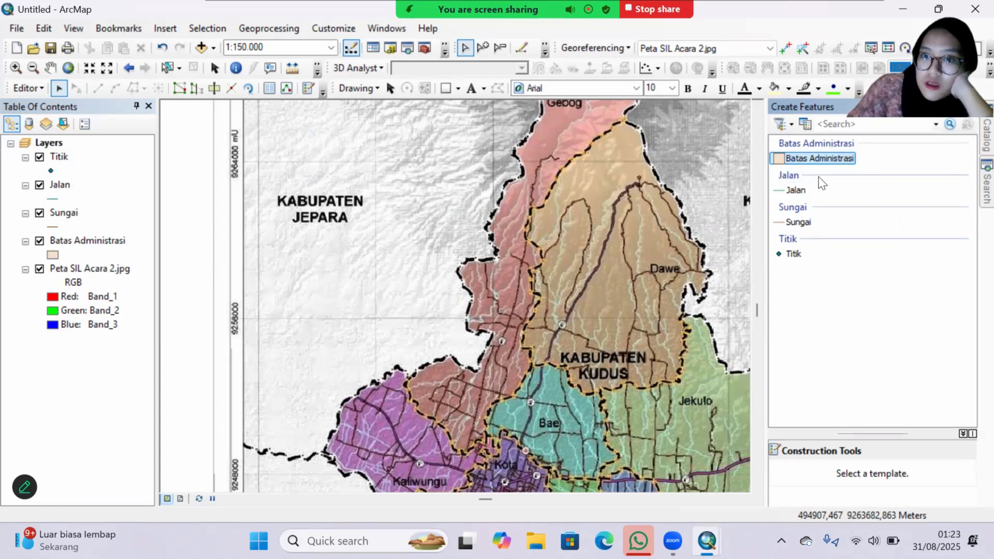
pyautogui.click(822, 159)
pyautogui.click(808, 480)
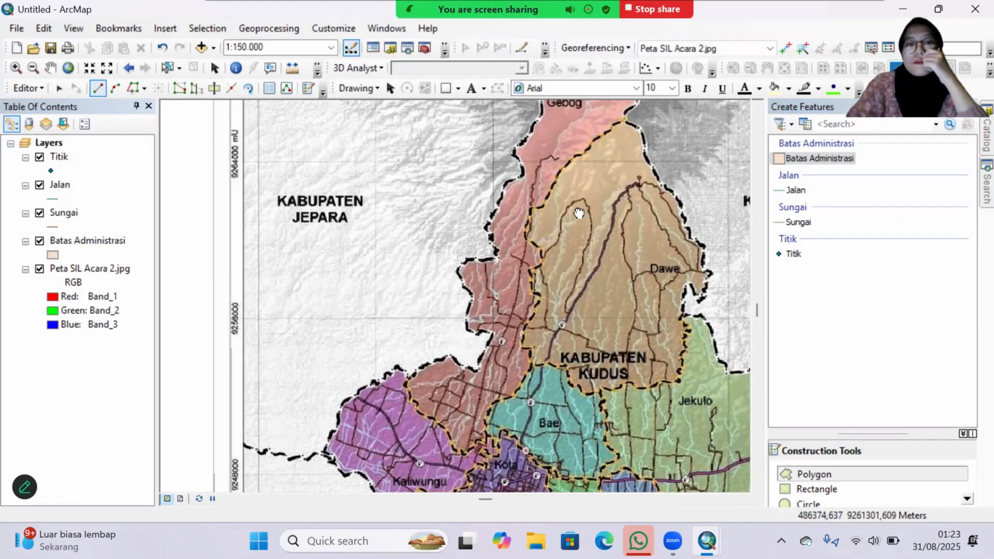
# Step: Digitize a Batas Administrasi polygon along the boundary enclosing Gebog, Dawe and Bae, starting on Gebog's western edge, and finish the sketch
pyautogui.moveTo(578, 213); pyautogui.dragTo(571, 276)
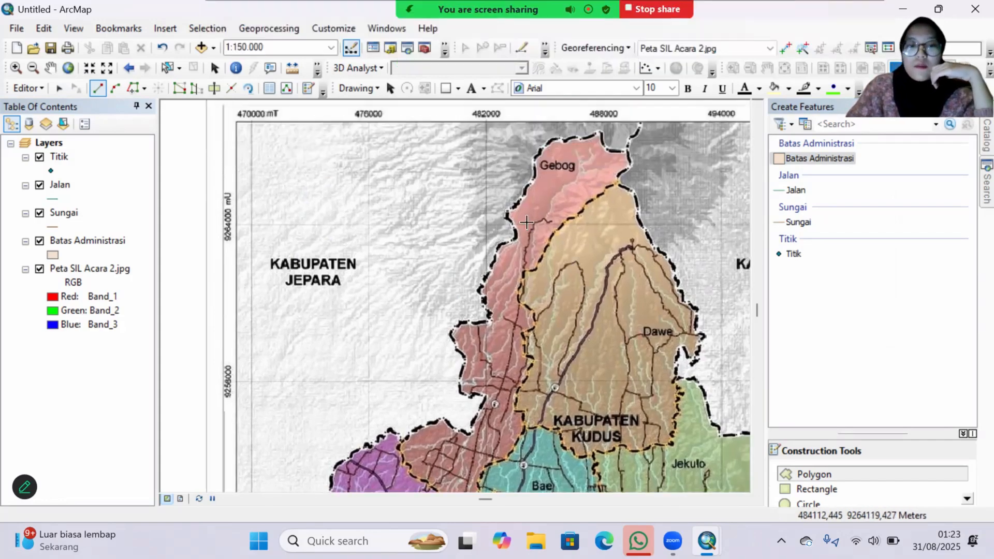
pyautogui.scroll(-4, 535, 231)
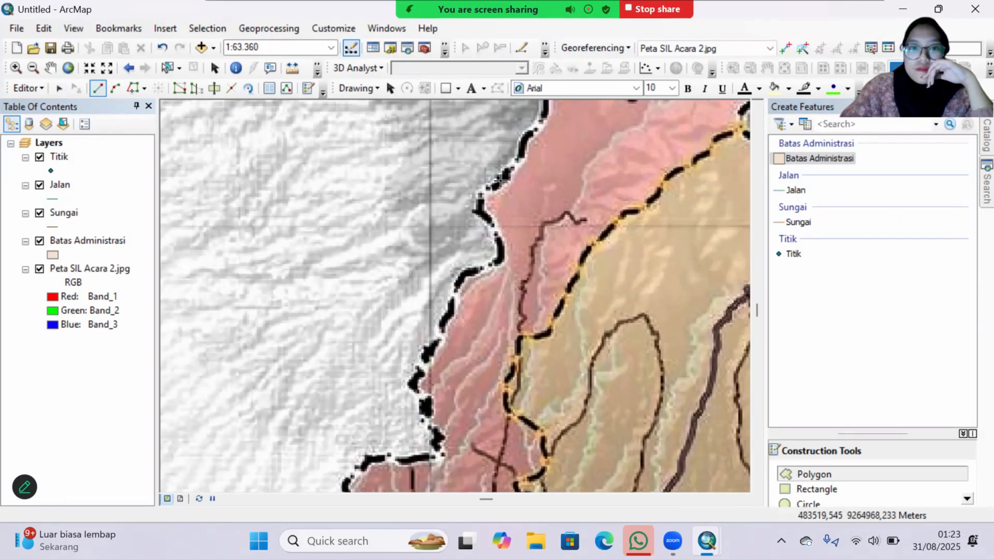
pyautogui.click(501, 181)
pyautogui.click(513, 172)
pyautogui.click(520, 156)
pyautogui.click(527, 137)
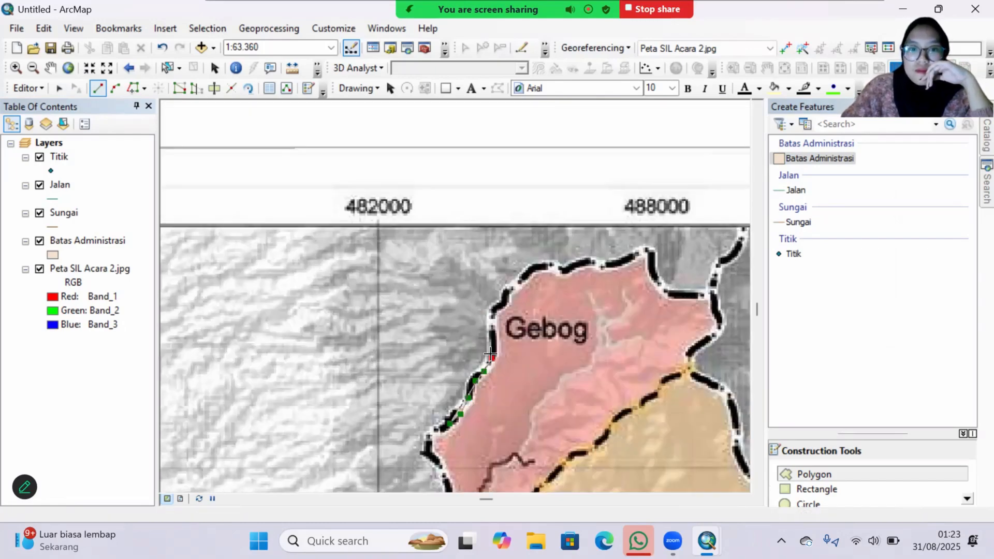
pyautogui.scroll(2, 554, 366)
pyautogui.scroll(-2, 555, 366)
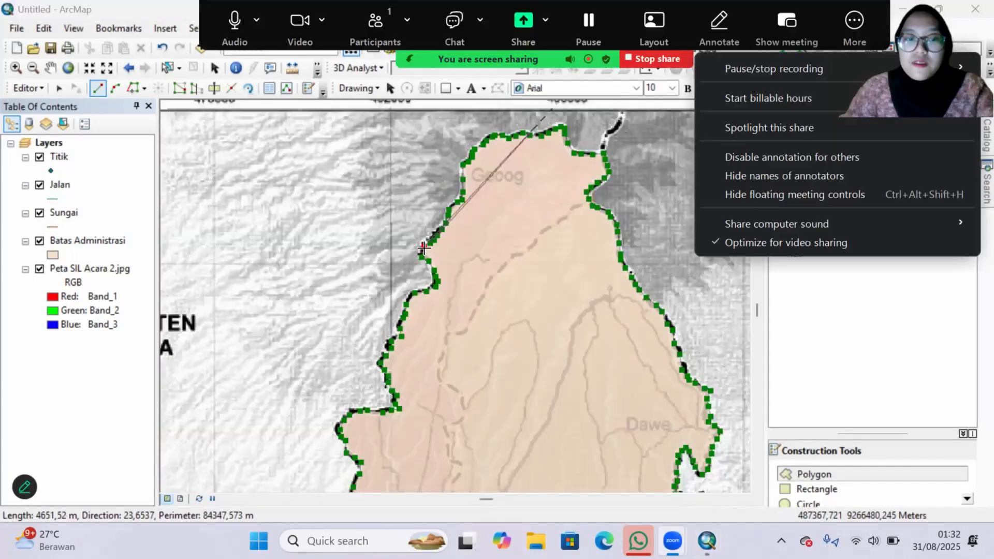
pyautogui.click(423, 249)
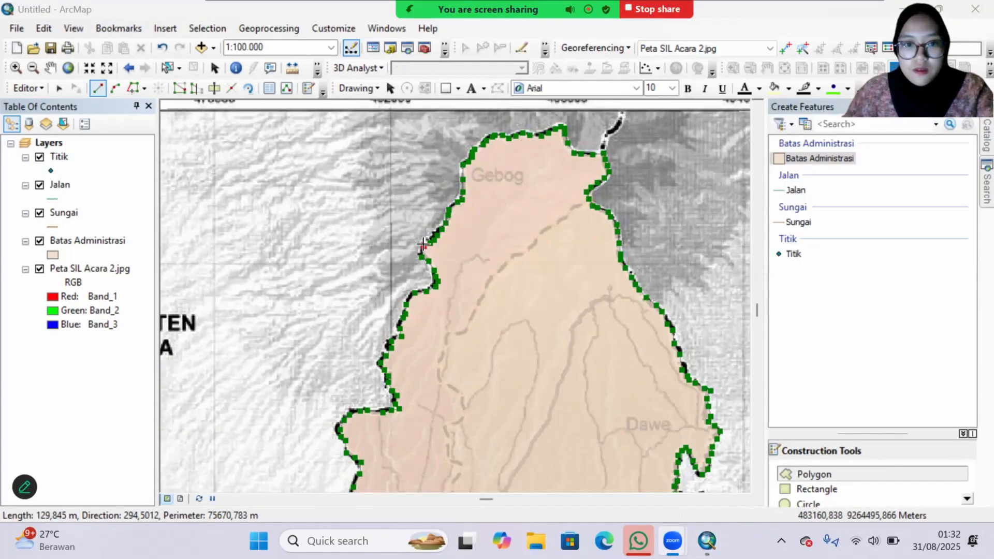
pyautogui.click(423, 243)
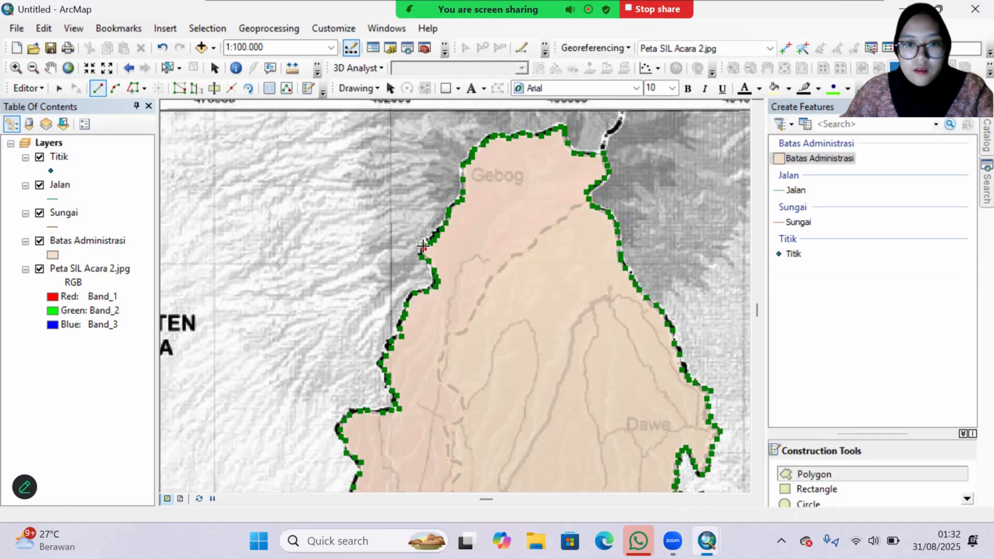
pyautogui.press('F2')
# Step: Style the Batas Administrasi layer with no fill color and a red outline of width 2
pyautogui.scroll(1, 542, 220)
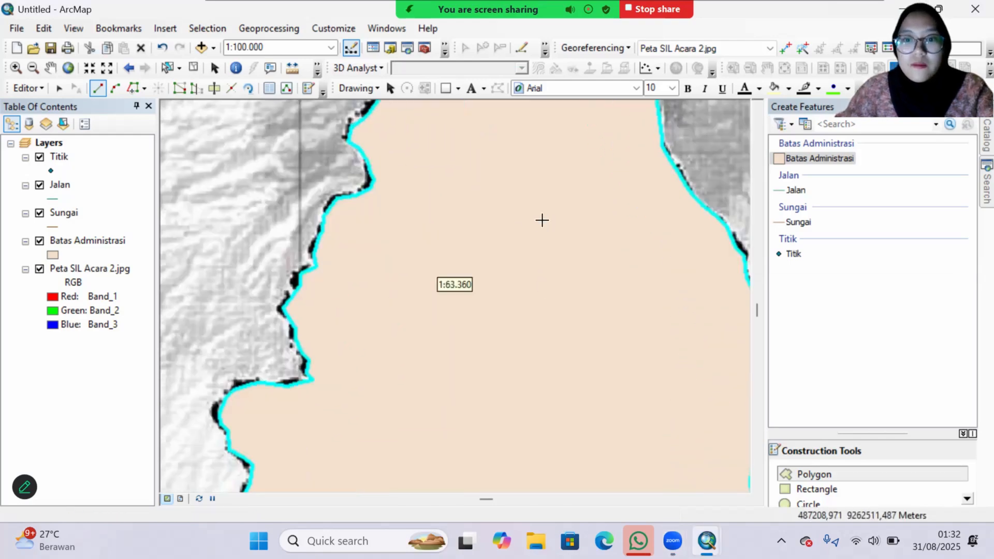
pyautogui.scroll(-2, 541, 219)
pyautogui.scroll(1, 542, 219)
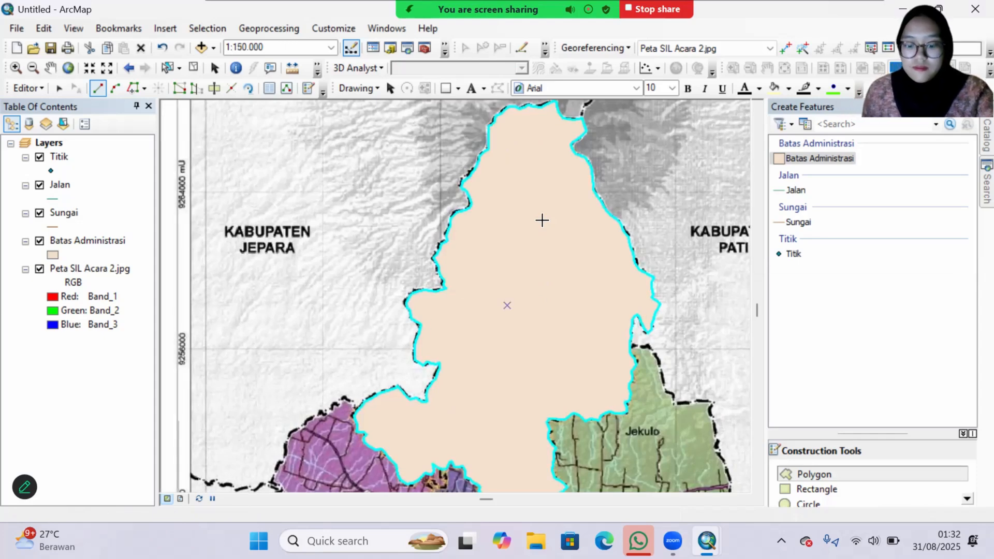
pyautogui.click(78, 241)
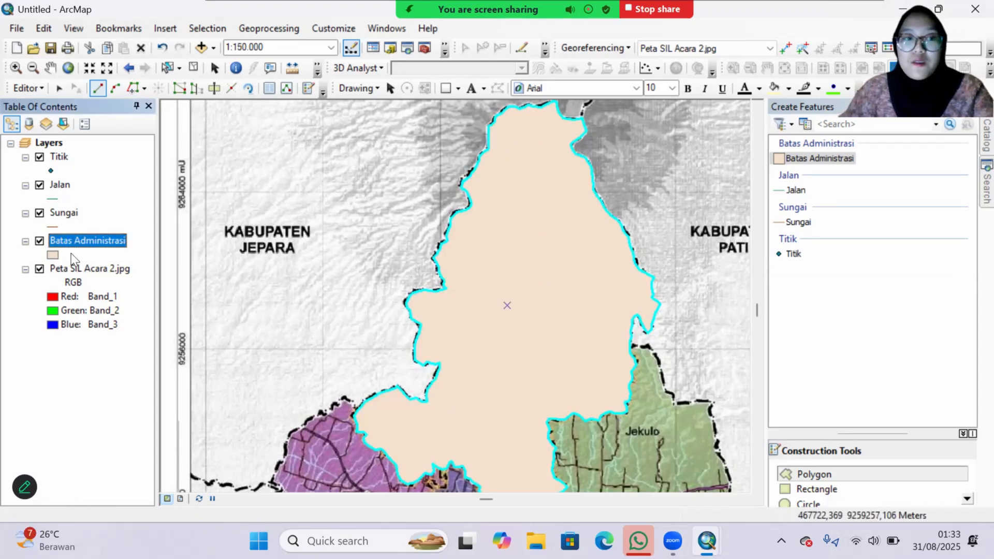
pyautogui.click(53, 254)
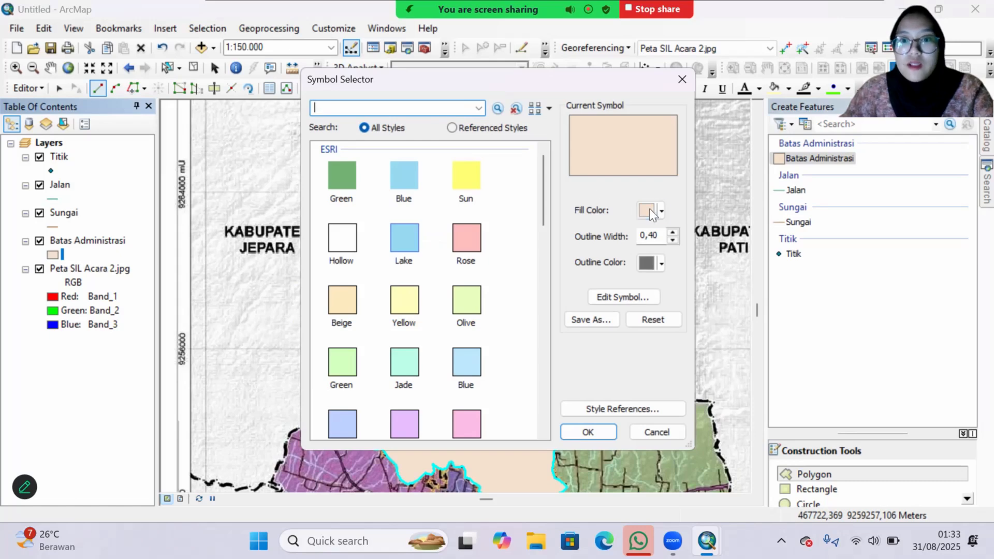
pyautogui.click(651, 212)
pyautogui.click(666, 229)
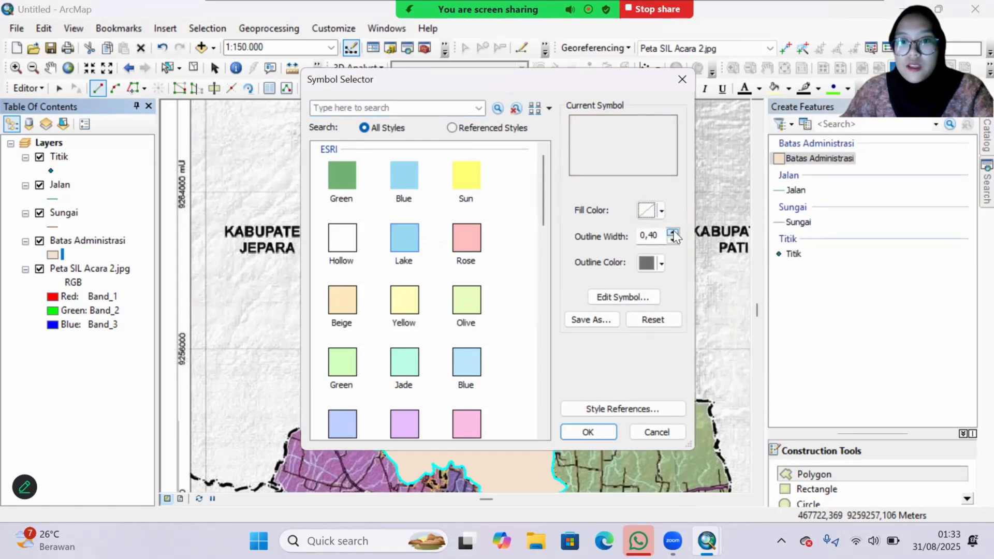
pyautogui.click(673, 232)
pyautogui.click(643, 259)
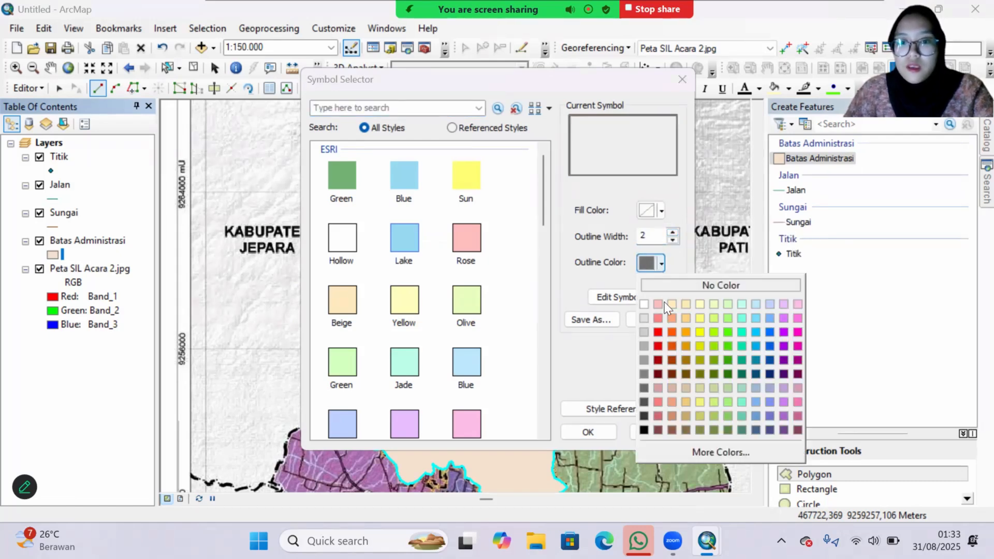
pyautogui.click(657, 346)
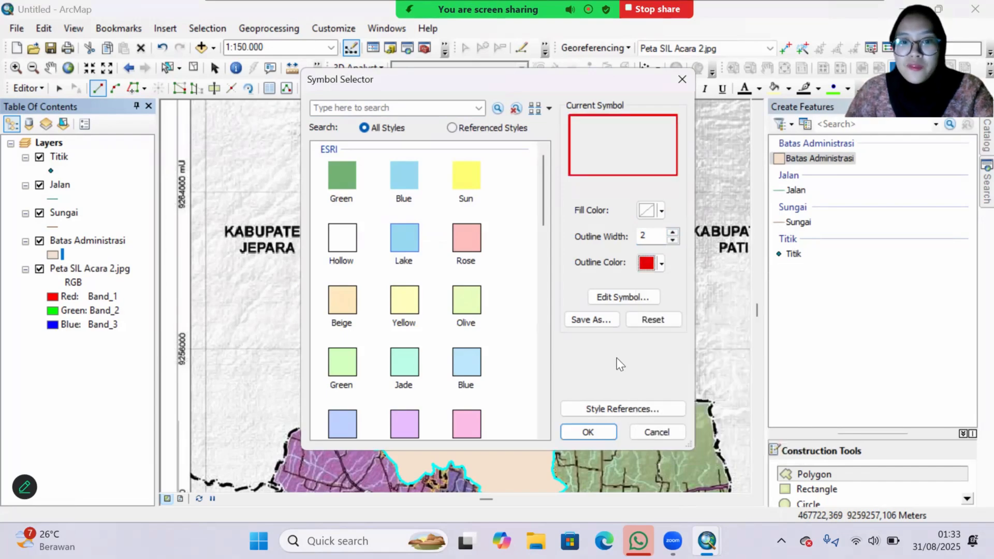
pyautogui.click(604, 431)
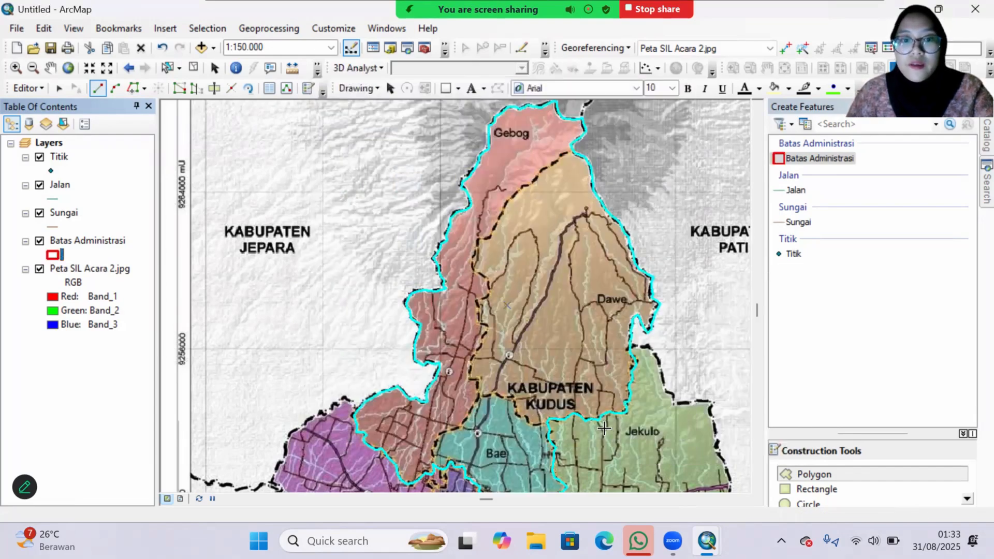
# Step: Stop the edit session and save the edits
pyautogui.click(18, 88)
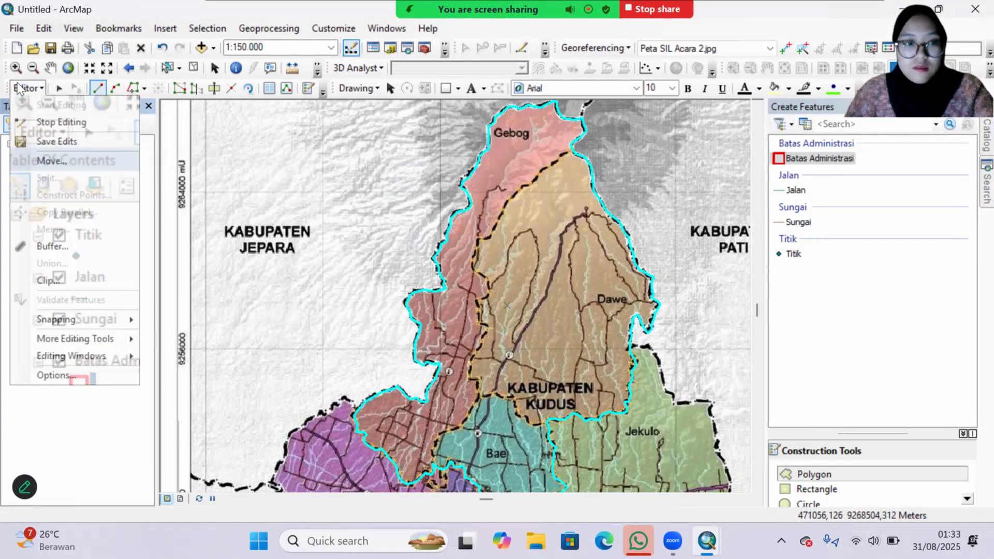
pyautogui.click(43, 122)
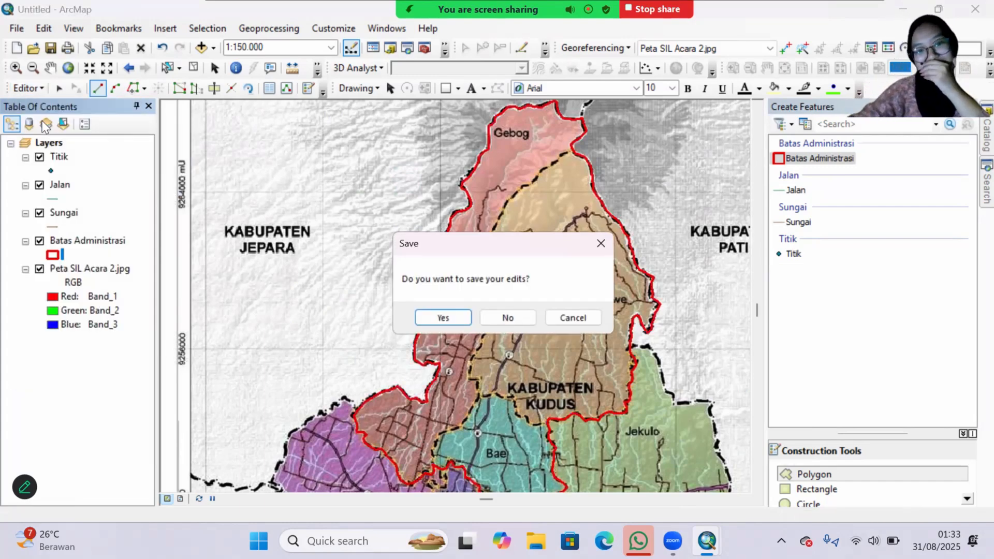
pyautogui.click(464, 317)
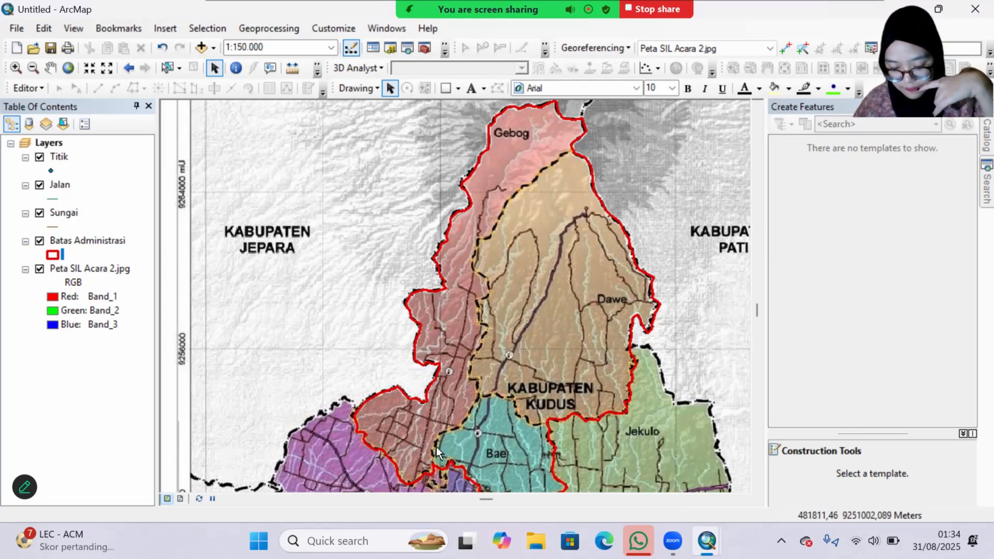
# Step: Start an edit session on the Batas Administrasi layer
pyautogui.click(87, 240)
pyautogui.rightClick(105, 243)
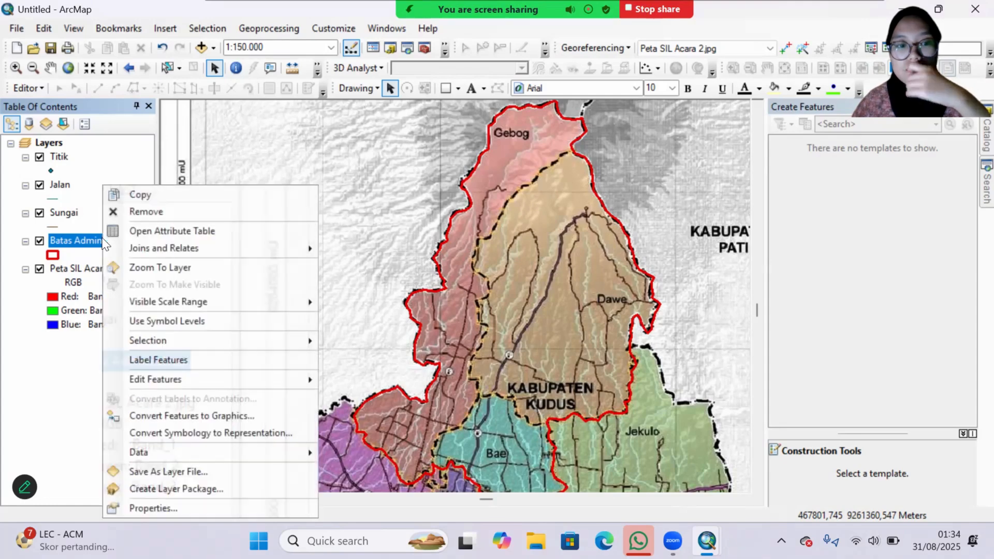
pyautogui.moveTo(140, 379)
pyautogui.click(370, 381)
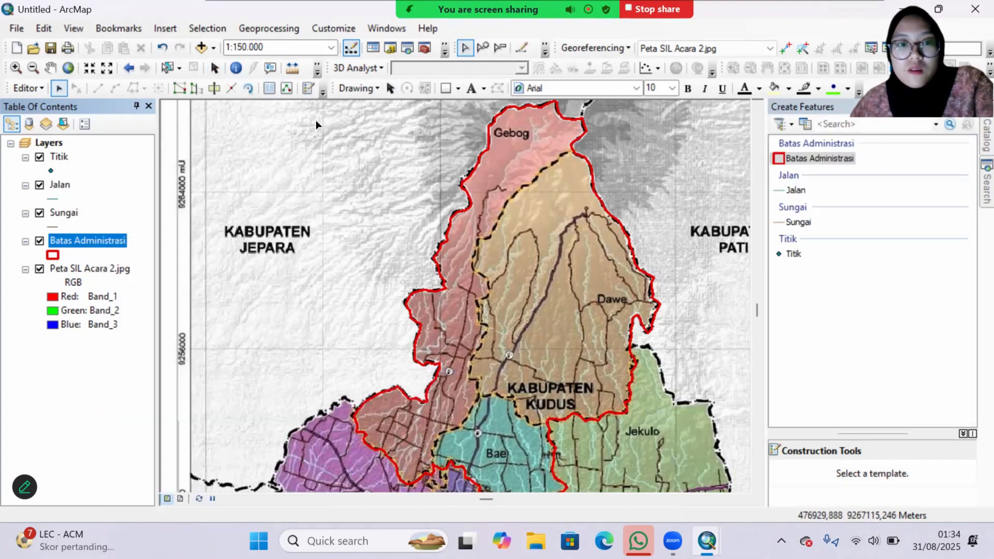
pyautogui.click(214, 89)
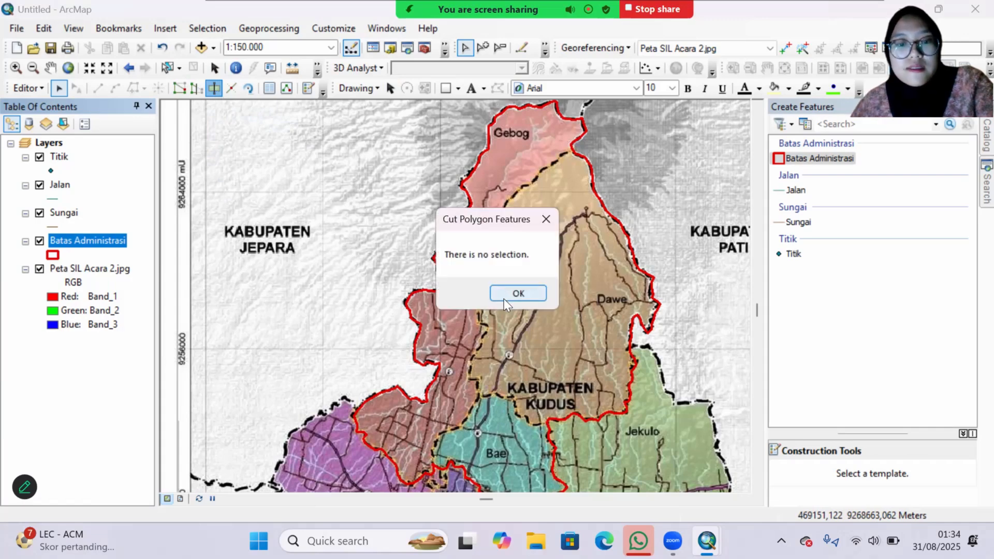
pyautogui.click(517, 293)
pyautogui.rightClick(93, 241)
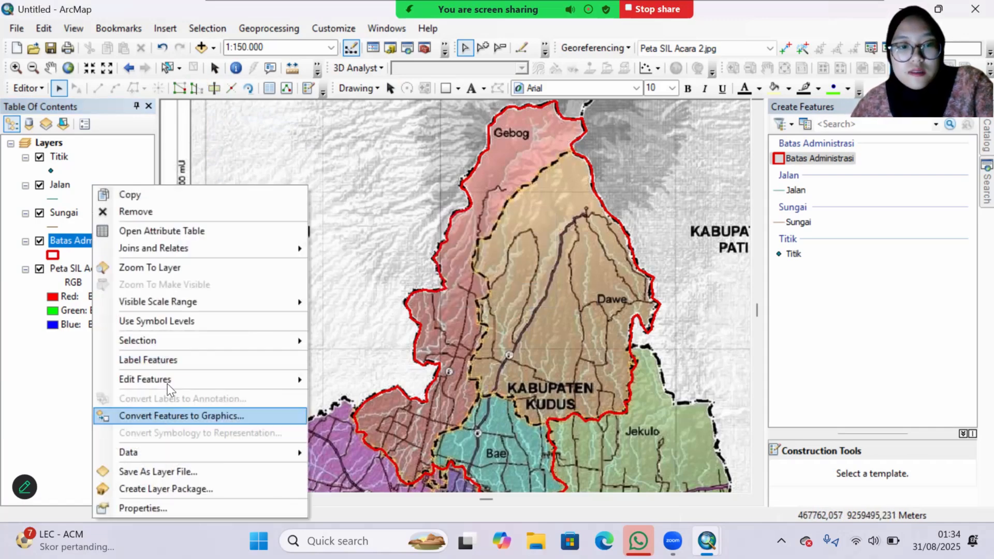
pyautogui.moveTo(192, 386)
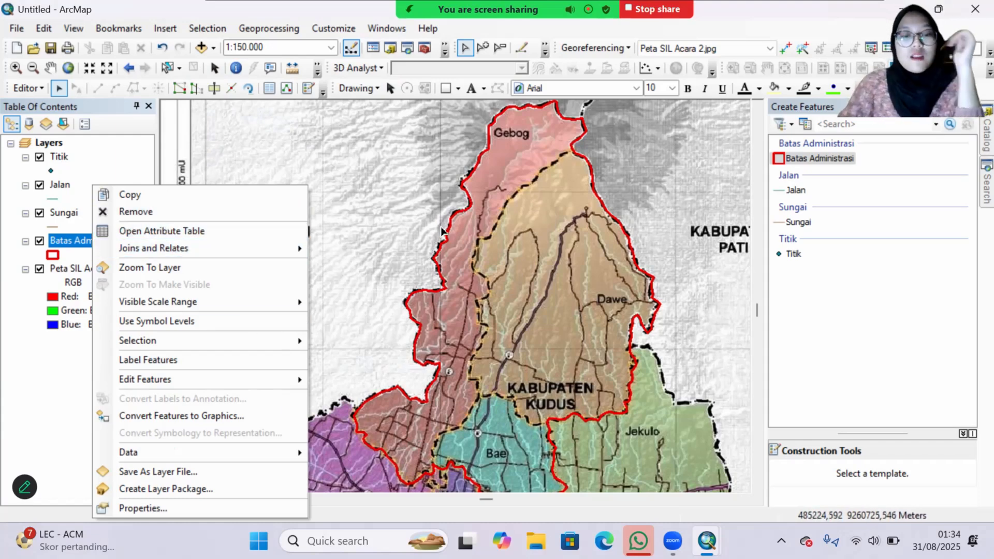
pyautogui.click(23, 397)
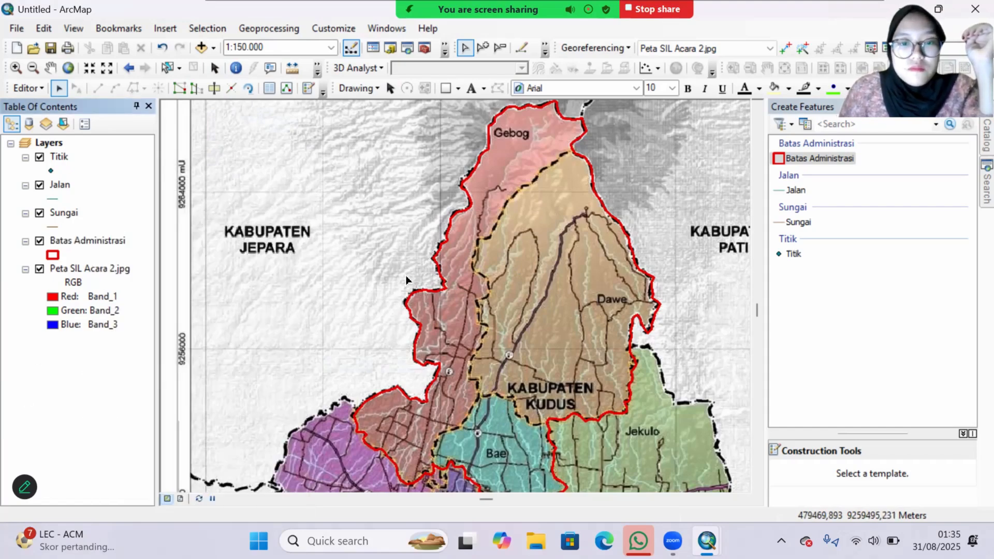
# Step: Select the digitized Batas Administrasi polygon and cut it along the Gebog–Dawe boundary, tracing southward from the northern junction of the two districts
pyautogui.scroll(1, 467, 256)
pyautogui.scroll(2, 455, 243)
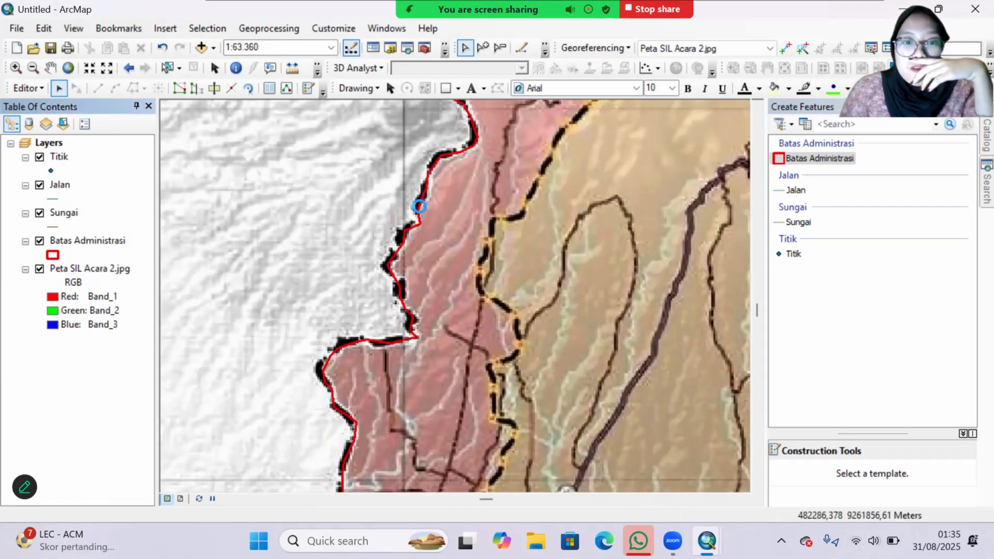
pyautogui.click(417, 209)
pyautogui.scroll(-2, 465, 235)
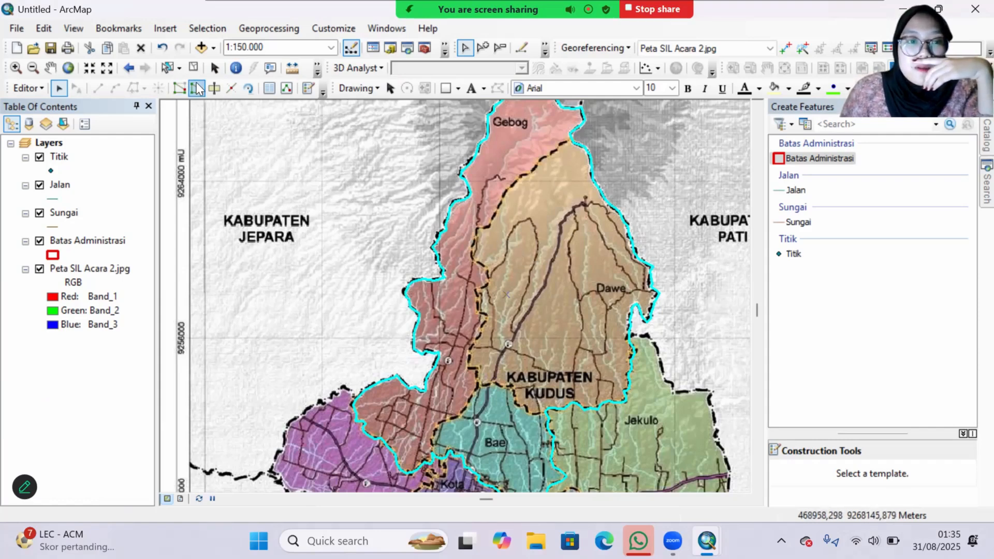
pyautogui.click(214, 88)
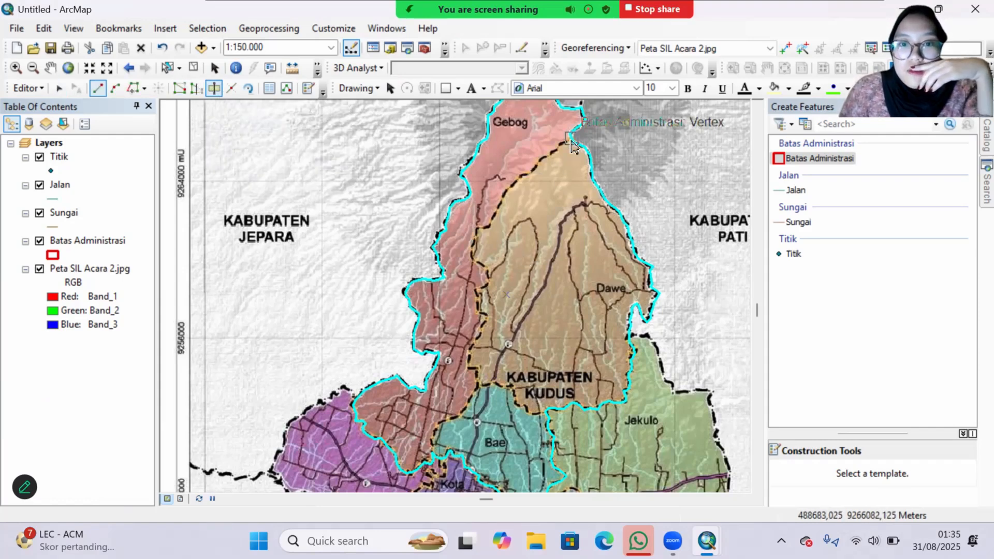
pyautogui.click(570, 138)
pyautogui.click(562, 145)
pyautogui.click(554, 151)
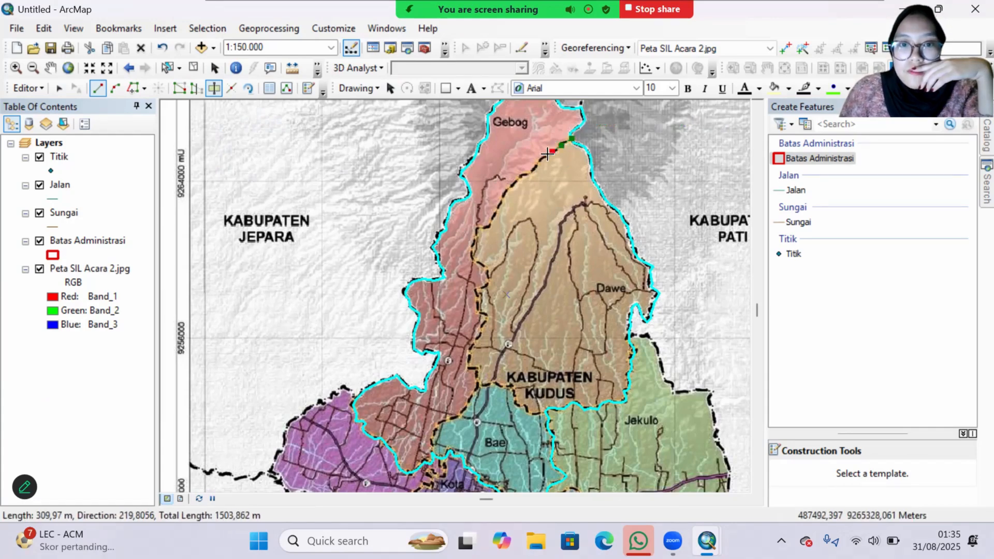
pyautogui.click(547, 155)
pyautogui.click(540, 164)
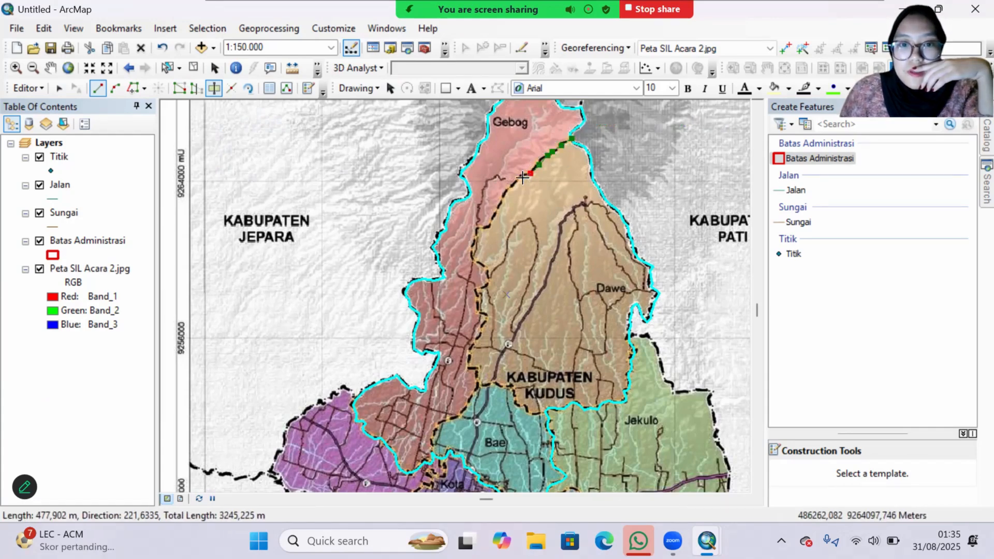
pyautogui.click(530, 174)
pyautogui.click(523, 177)
pyautogui.click(515, 181)
pyautogui.click(512, 188)
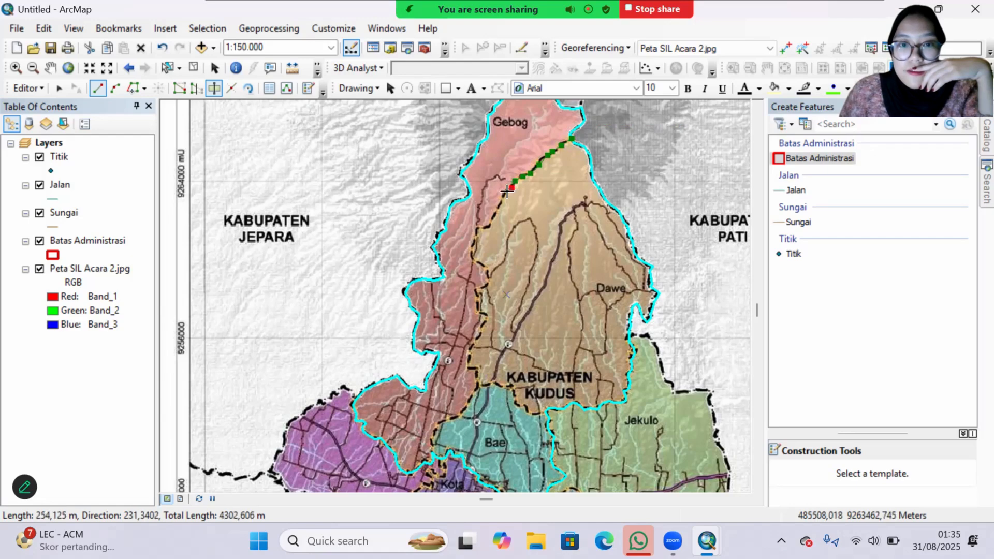
pyautogui.click(501, 201)
pyautogui.click(492, 220)
pyautogui.click(483, 230)
pyautogui.click(474, 234)
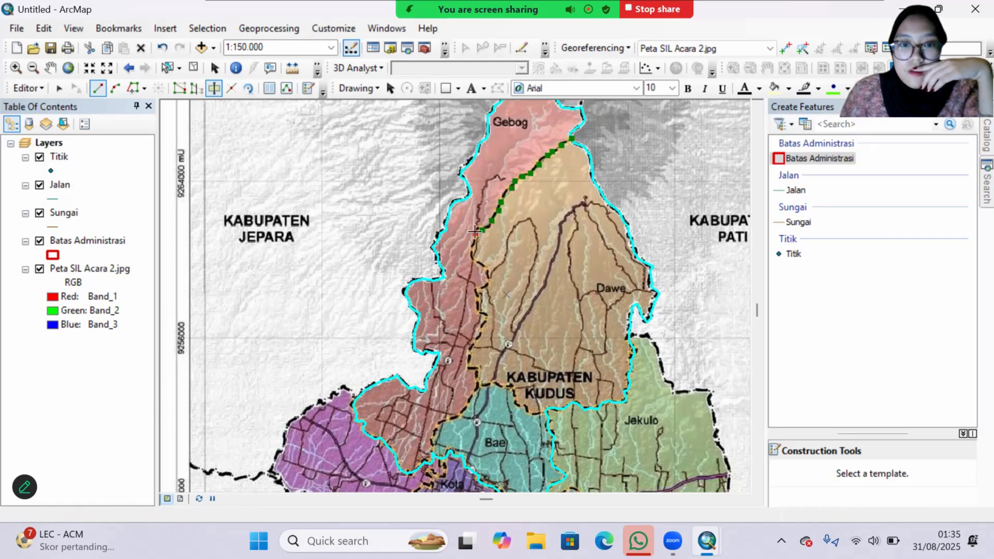
pyautogui.click(475, 246)
pyautogui.click(474, 256)
pyautogui.click(483, 264)
pyautogui.click(484, 292)
pyautogui.click(479, 321)
pyautogui.click(472, 347)
pyautogui.click(469, 361)
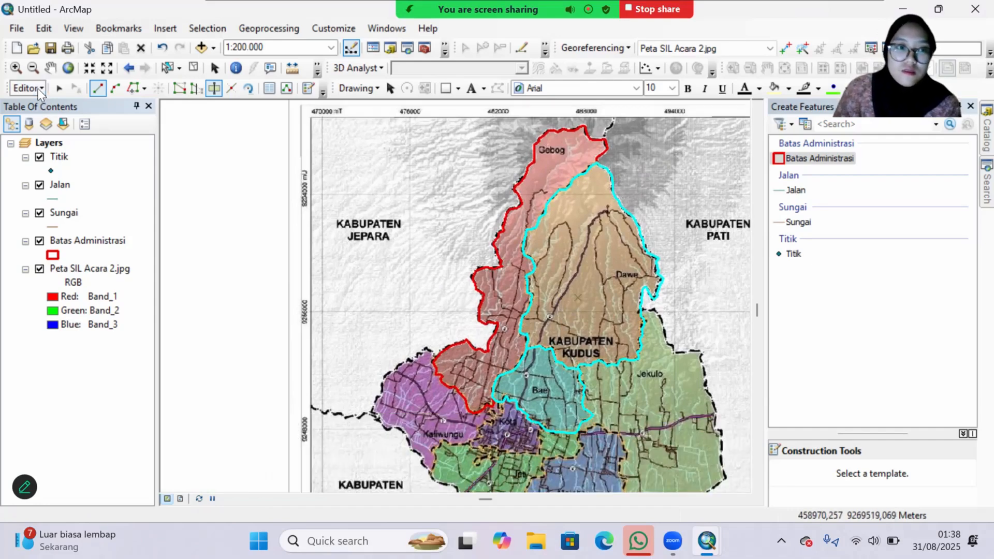
# Step: Stop editing the administrative boundaries and save the edits
pyautogui.click(27, 88)
pyautogui.click(47, 122)
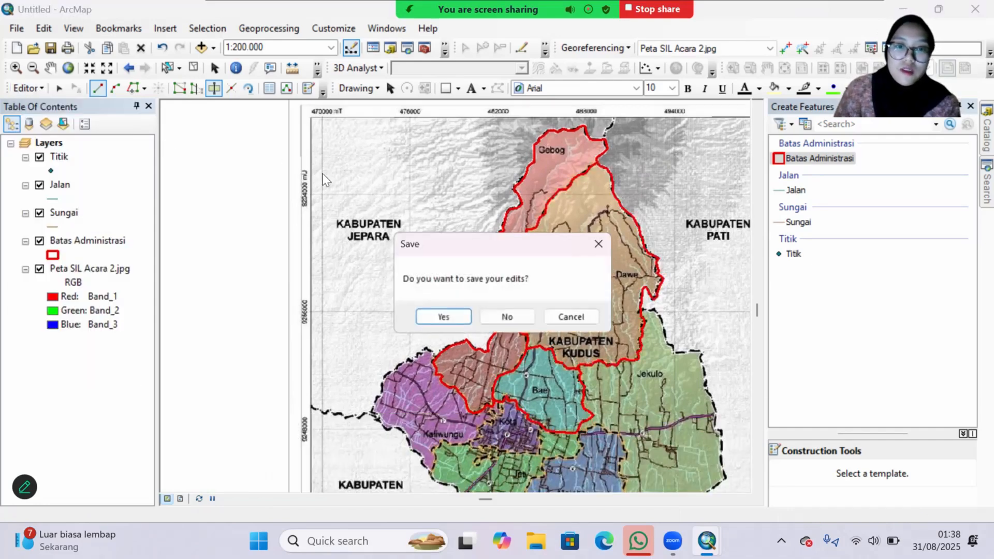
pyautogui.click(431, 316)
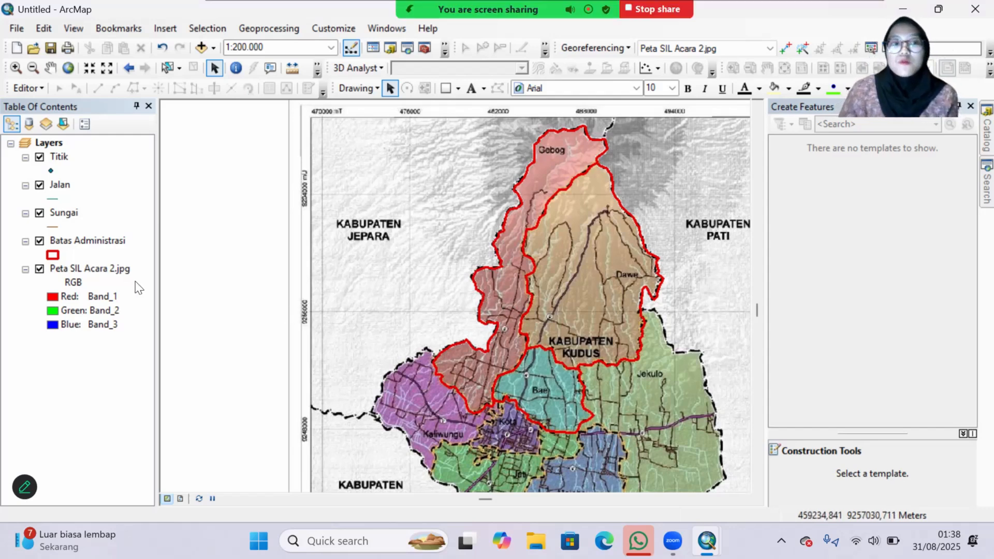
# Step: Start an edit session on the Sungai layer and choose the Sungai feature template with the Line construction tool
pyautogui.rightClick(62, 215)
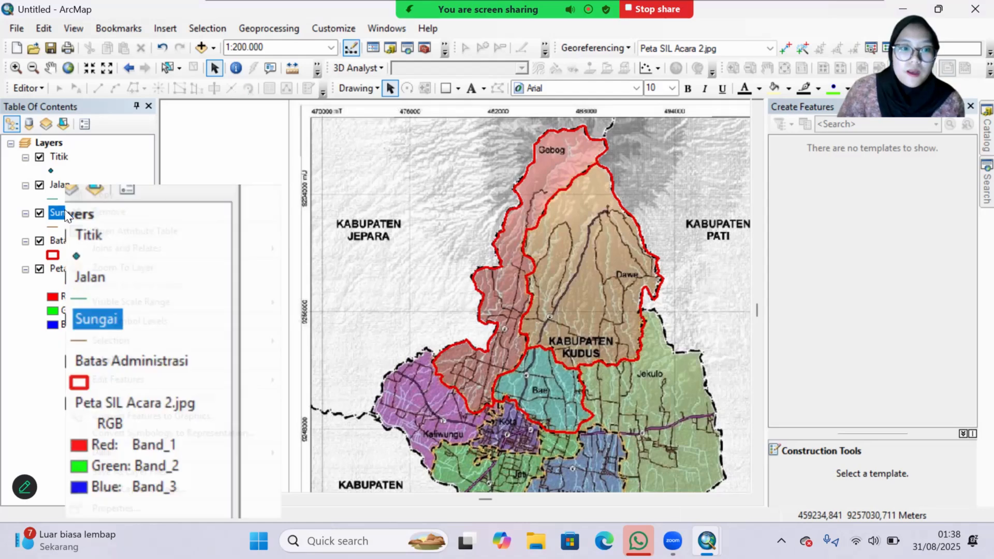
pyautogui.moveTo(199, 382)
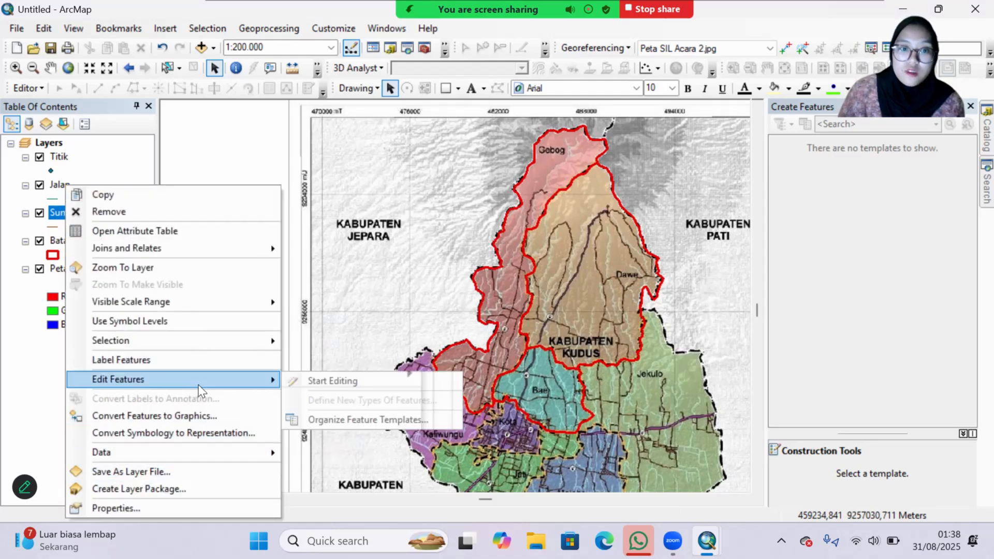
pyautogui.click(346, 382)
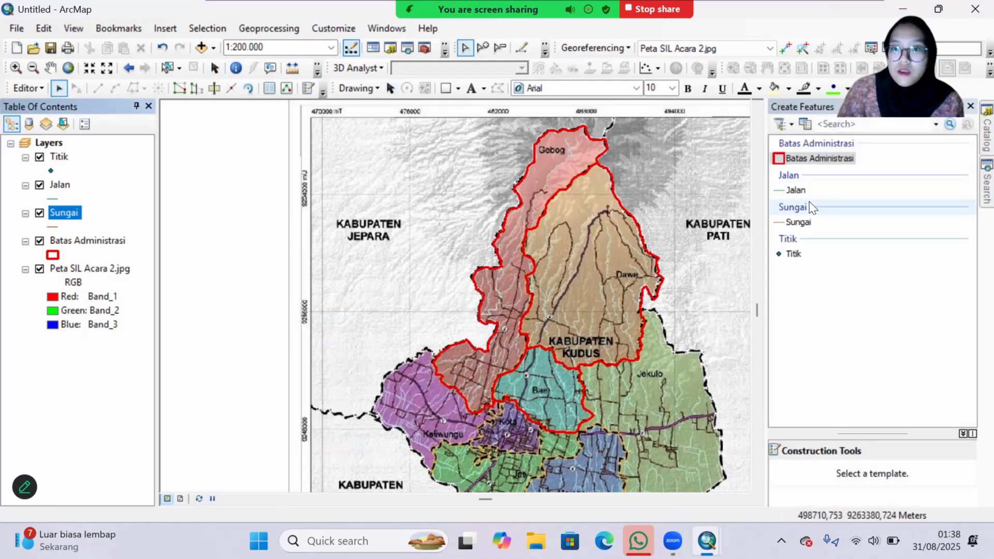
pyautogui.click(797, 226)
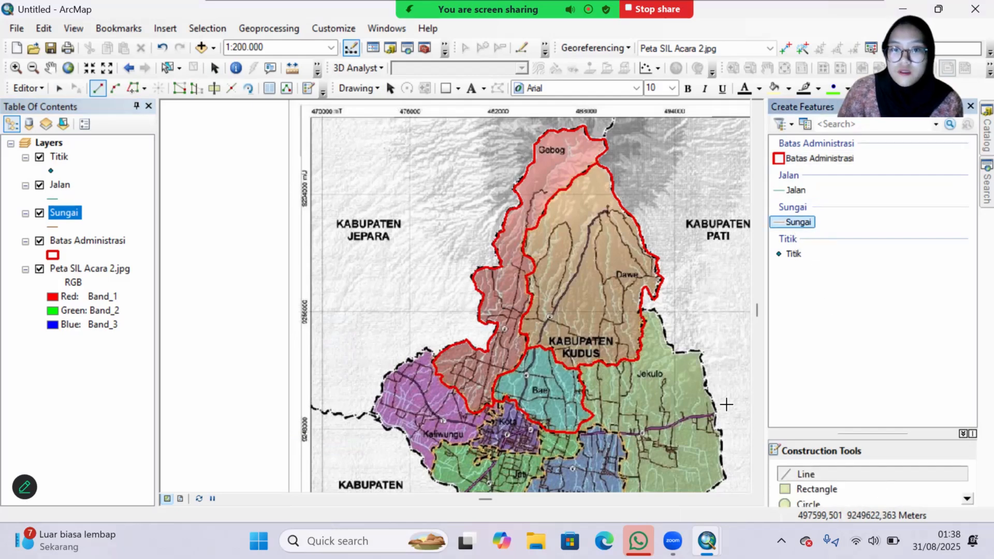
# Step: Digitize a Sungai line about 4,895 m long along the river in southeastern Dawe, running northward from near the Jekulo border
pyautogui.scroll(-1, 564, 390)
pyautogui.scroll(-1, 563, 390)
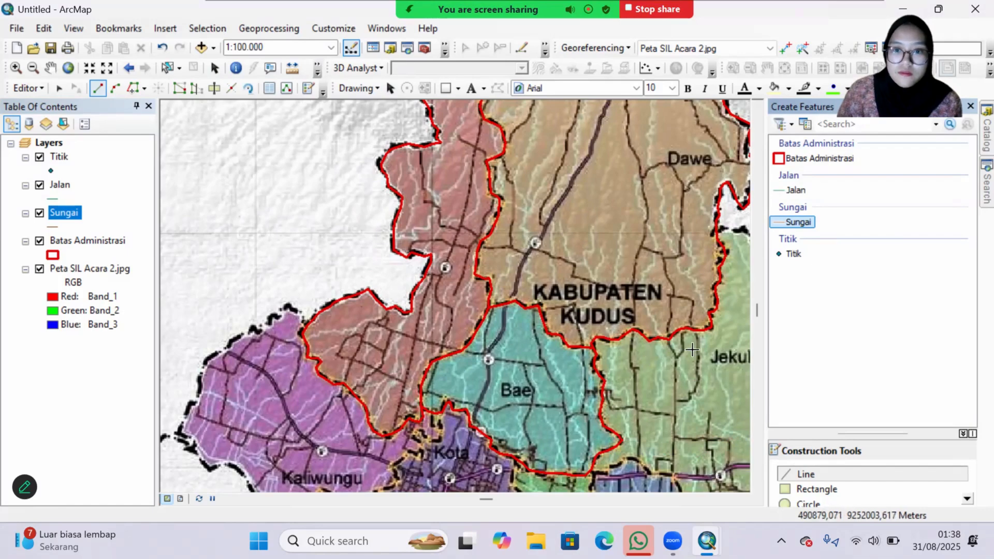
pyautogui.moveTo(693, 348); pyautogui.dragTo(581, 434)
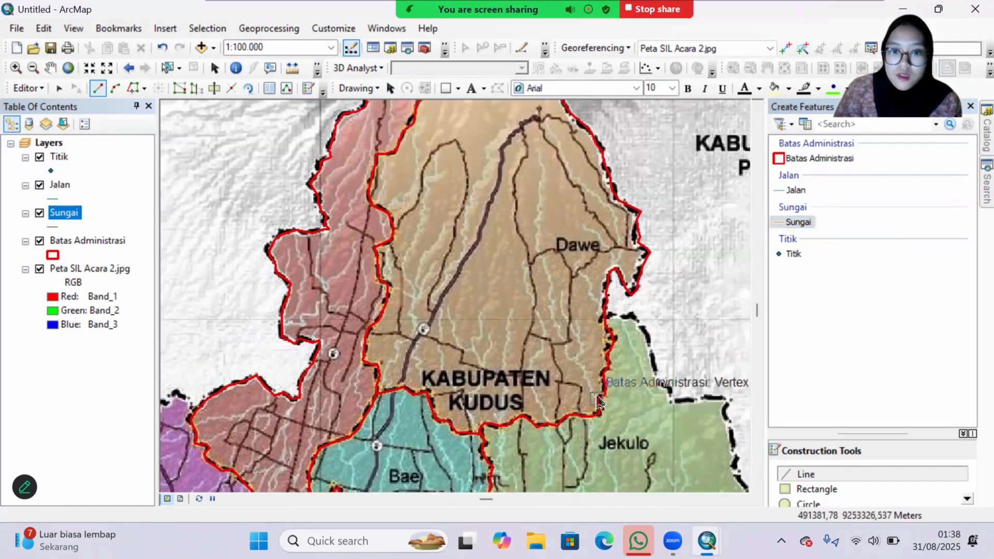
pyautogui.scroll(-1, 594, 404)
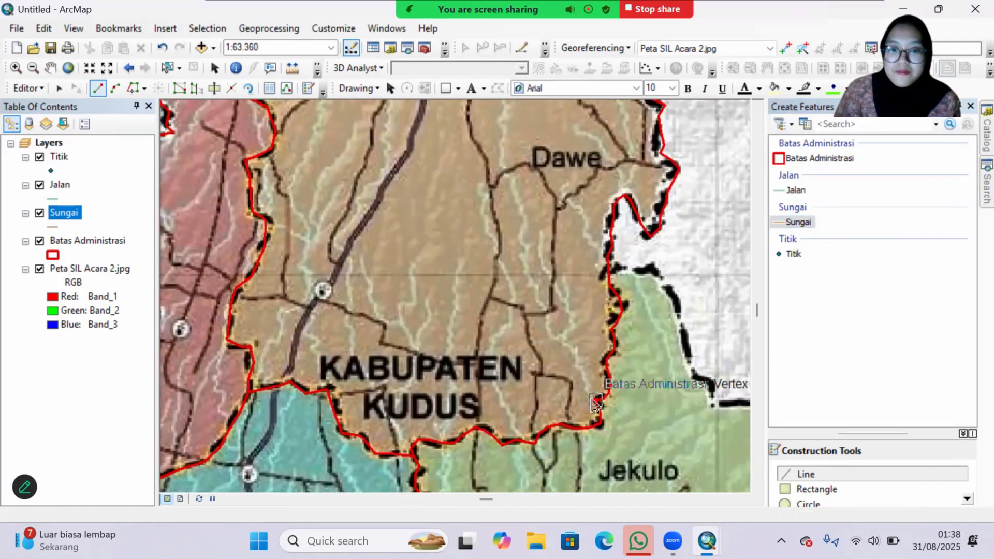
pyautogui.click(596, 399)
pyautogui.click(588, 387)
pyautogui.click(584, 380)
pyautogui.click(579, 360)
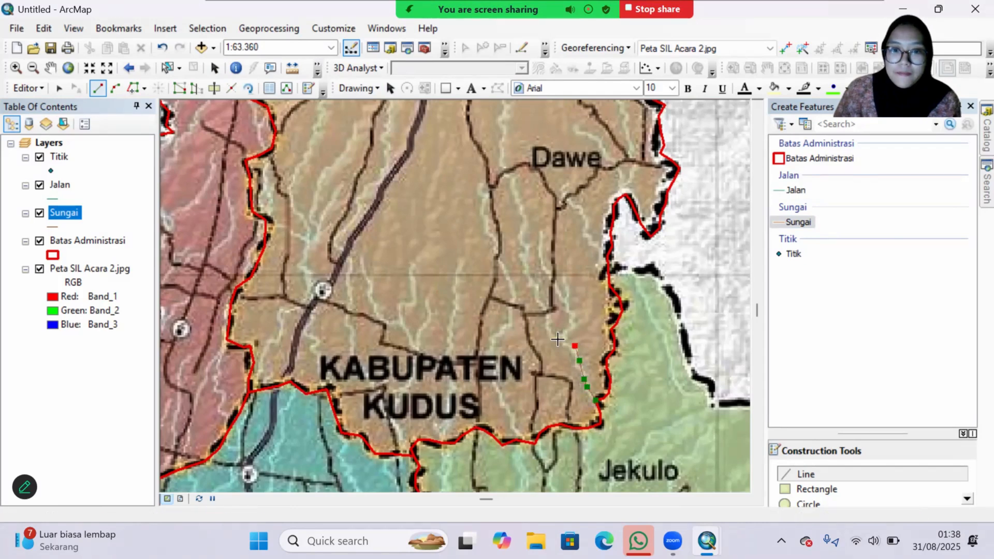
pyautogui.click(575, 345)
pyautogui.click(562, 338)
pyautogui.click(573, 326)
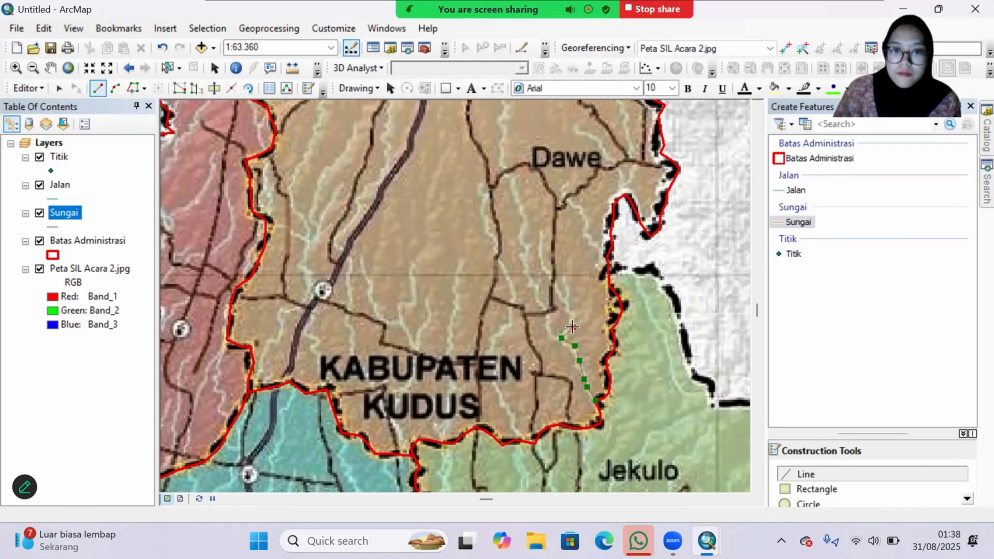
pyautogui.click(570, 311)
pyautogui.click(569, 300)
pyautogui.click(560, 294)
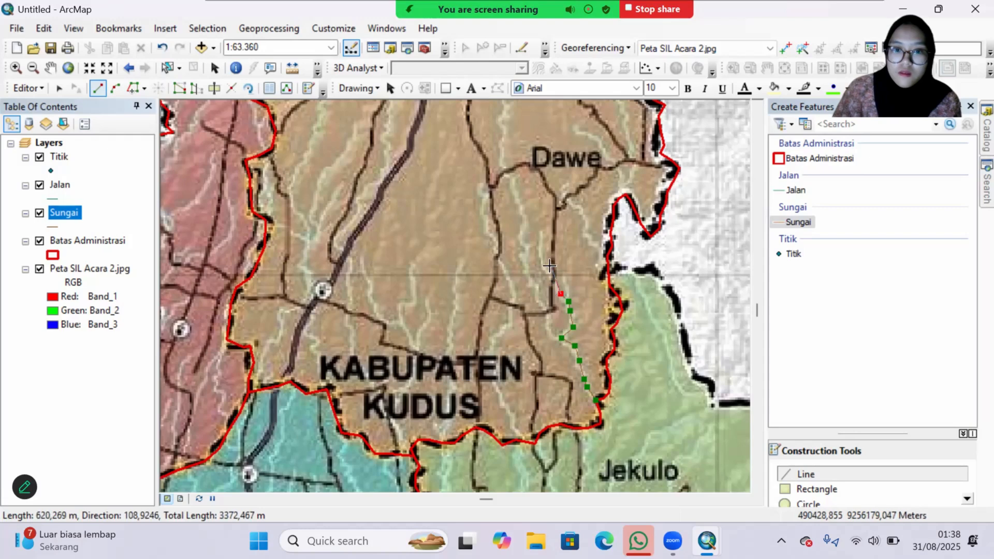
pyautogui.click(545, 268)
pyautogui.click(541, 245)
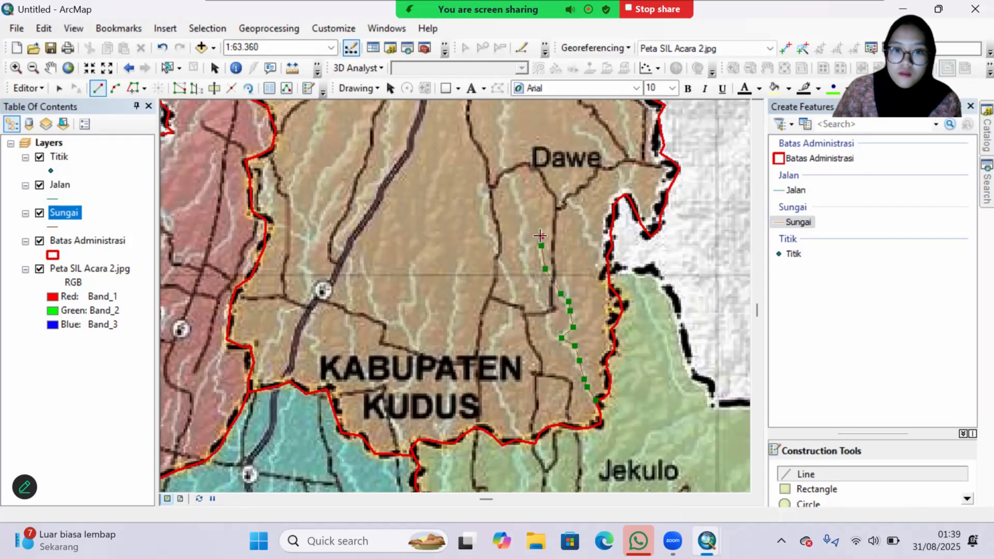
pyautogui.doubleClick(540, 236)
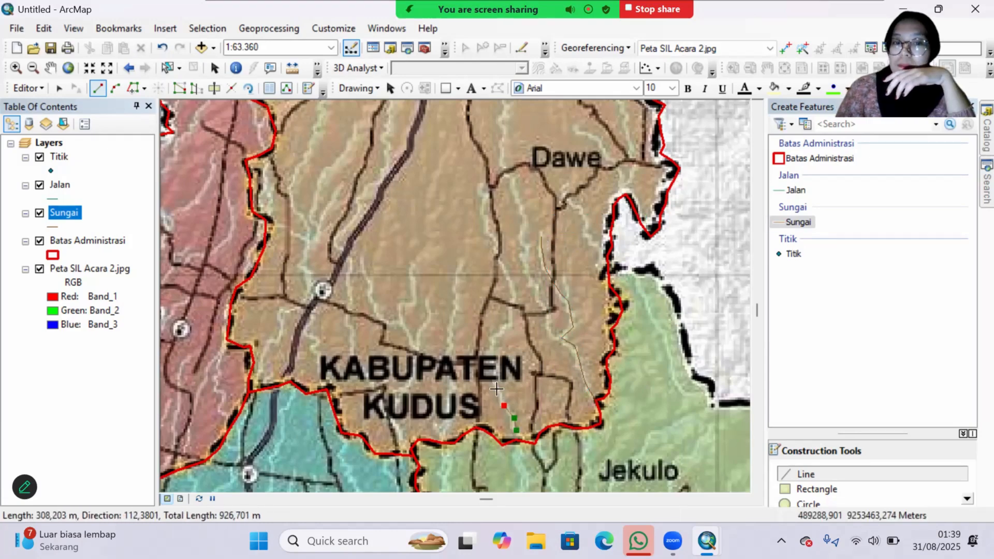
# Step: Digitize a second Sungai line west of the first one, following the river northward from Dawe's southern boundary, and finish the sketch
pyautogui.click(496, 388)
pyautogui.click(492, 351)
pyautogui.click(512, 314)
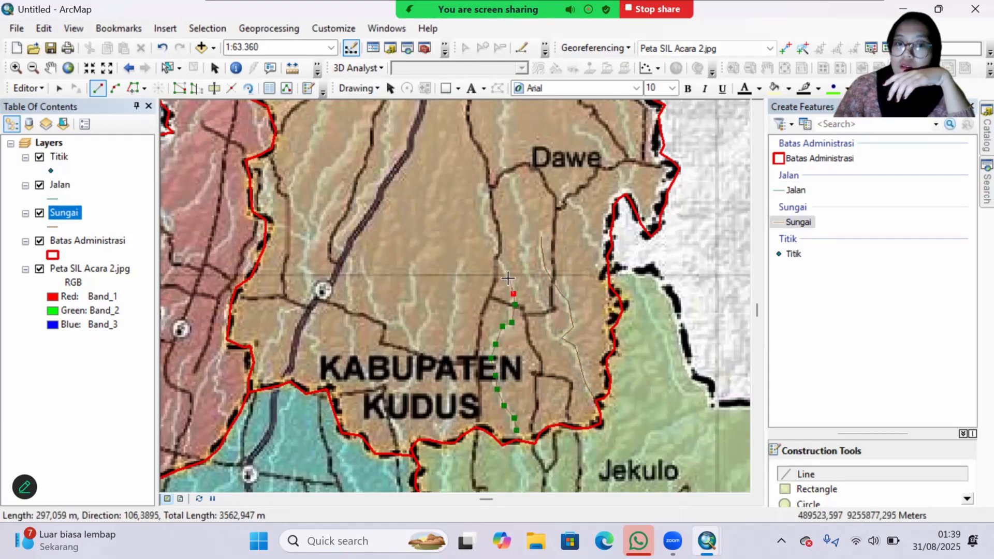
pyautogui.click(501, 262)
pyautogui.click(485, 207)
pyautogui.doubleClick(486, 188)
# Step: Digitize a Sungai line along the river in northern Gebog, from the Dawe boundary northeast past the Gebog label, and finish the sketch
pyautogui.moveTo(359, 315); pyautogui.dragTo(555, 357)
pyautogui.moveTo(538, 118); pyautogui.dragTo(462, 305)
pyautogui.moveTo(484, 227); pyautogui.dragTo(430, 354)
pyautogui.scroll(-1, 424, 367)
pyautogui.moveTo(614, 149); pyautogui.dragTo(594, 362)
pyautogui.click(483, 404)
pyautogui.click(488, 336)
pyautogui.click(517, 301)
pyautogui.click(531, 270)
pyautogui.click(571, 237)
pyautogui.doubleClick(595, 199)
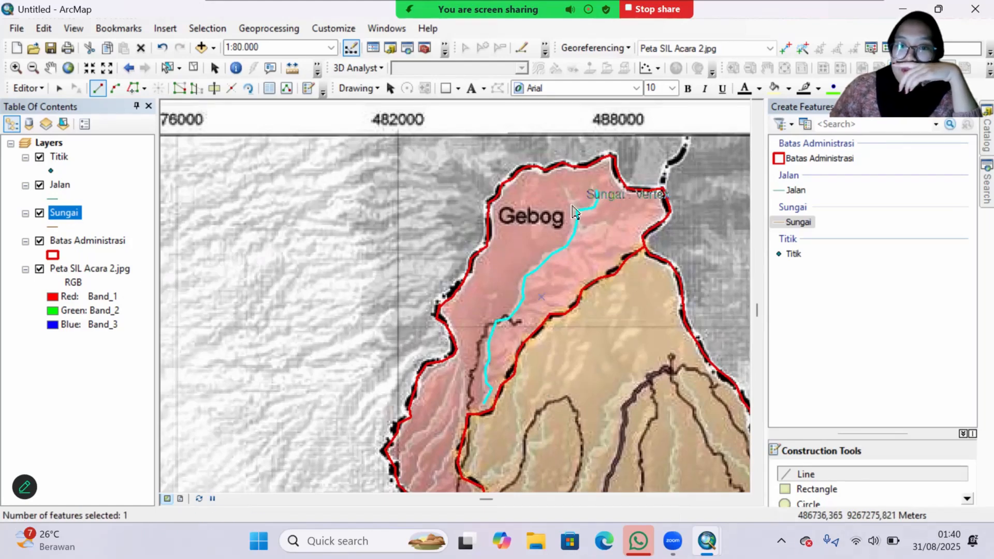
# Step: Stop editing the rivers and save the edits, and start an edit session on the Jalan layer
pyautogui.scroll(-2, 440, 222)
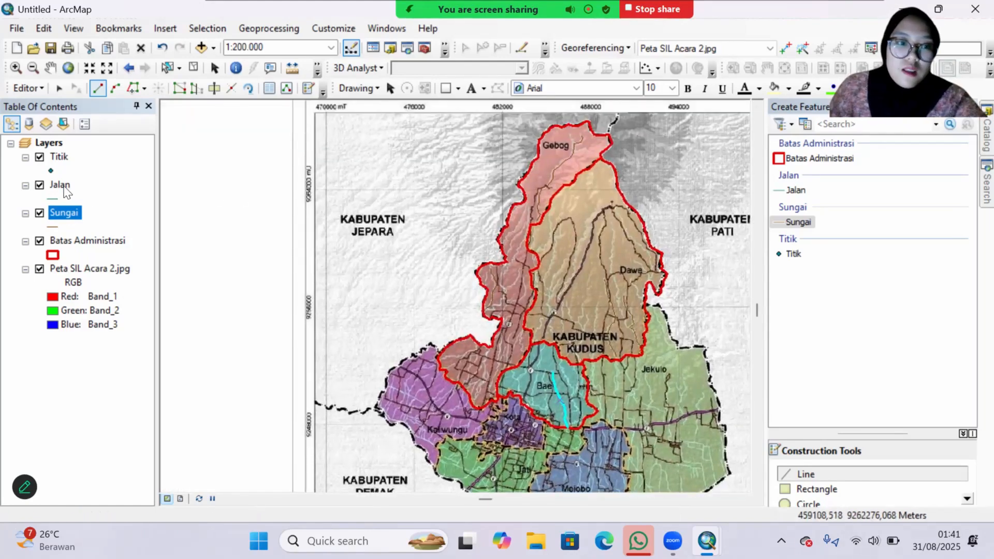
pyautogui.click(60, 185)
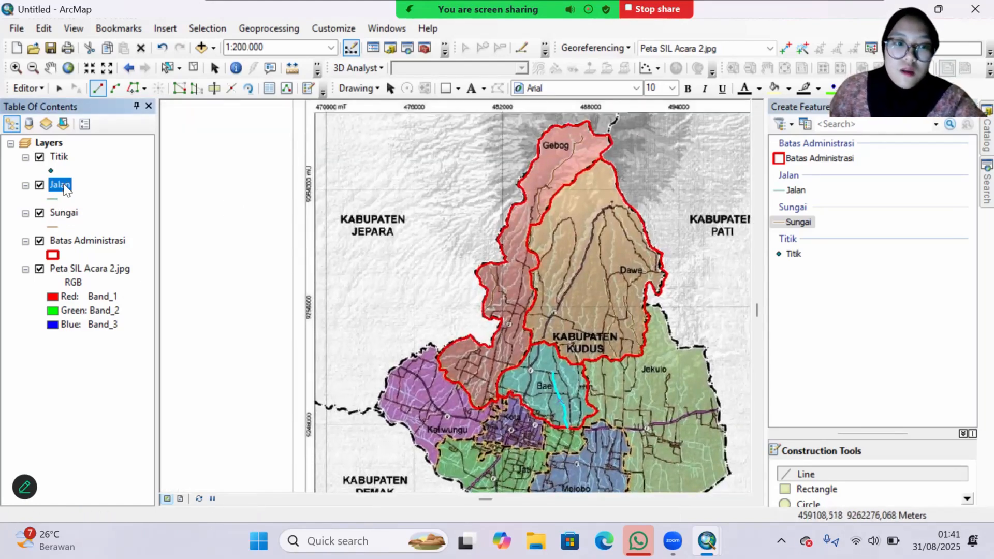
pyautogui.rightClick(66, 190)
pyautogui.click(28, 88)
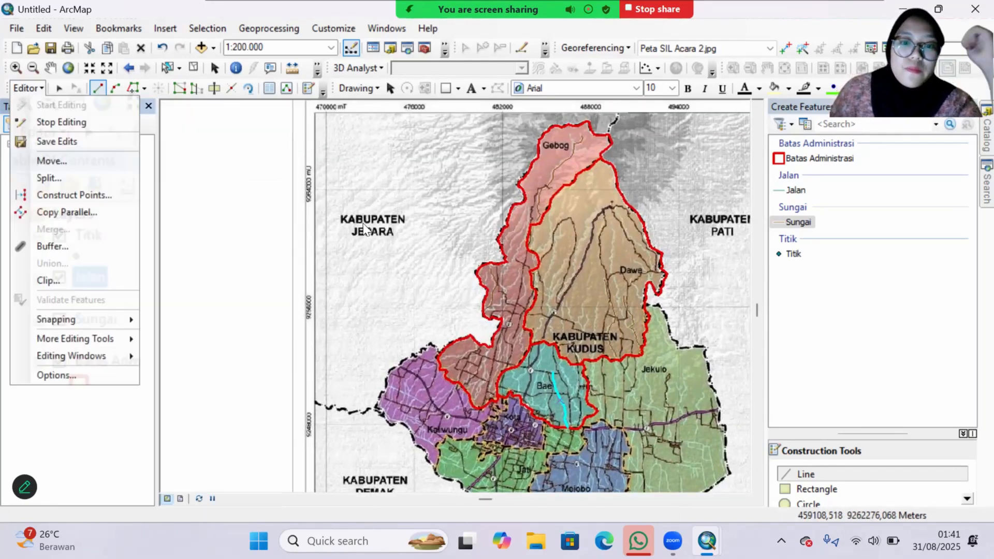
pyautogui.click(55, 120)
pyautogui.click(425, 315)
pyautogui.rightClick(65, 191)
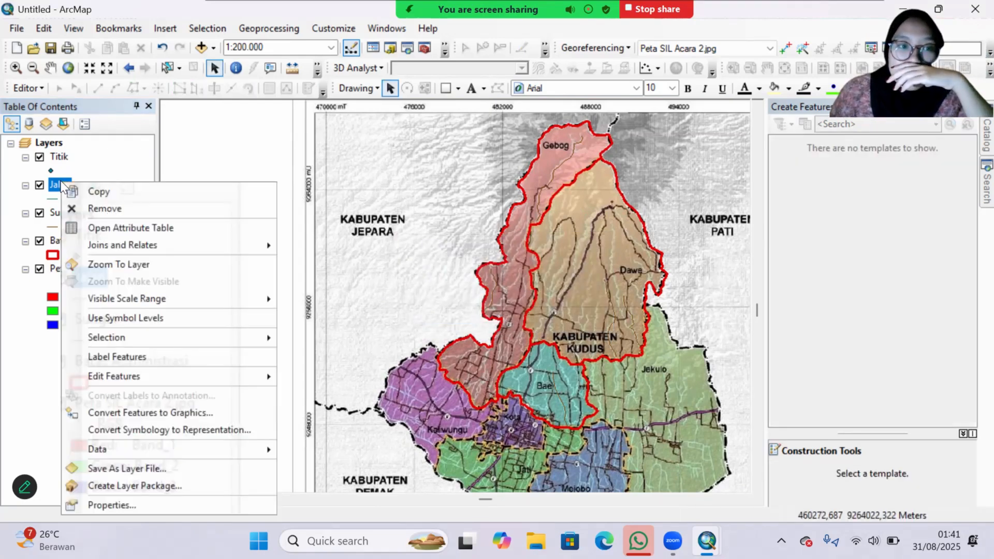
pyautogui.click(325, 376)
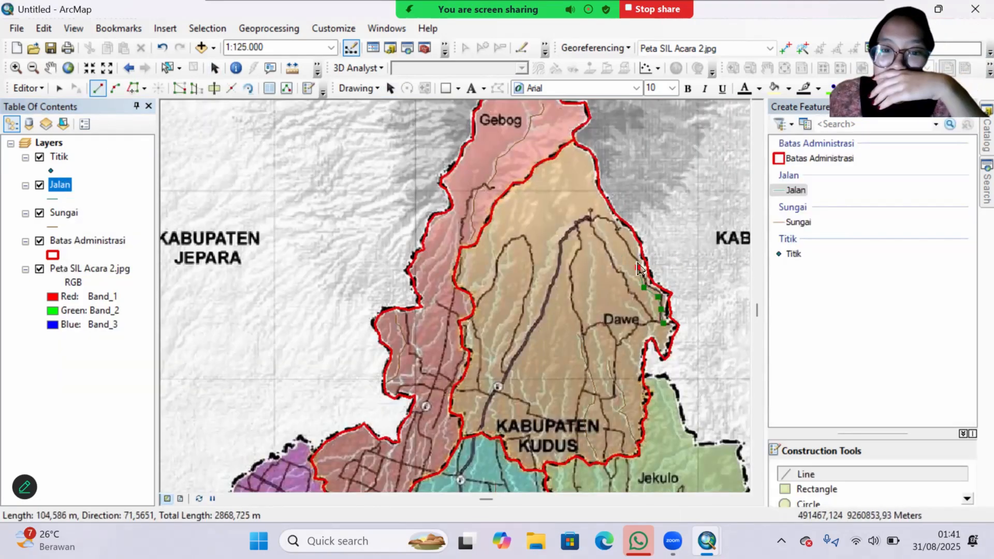
# Step: Digitize a Jalan line from Dawe's eastern border over its northern part, then southwest along the main road into Bae, and finish the sketch
pyautogui.click(642, 263)
pyautogui.click(617, 224)
pyautogui.click(565, 235)
pyautogui.click(551, 289)
pyautogui.moveTo(525, 349); pyautogui.dragTo(572, 267)
pyautogui.scroll(1, 572, 267)
pyautogui.click(550, 295)
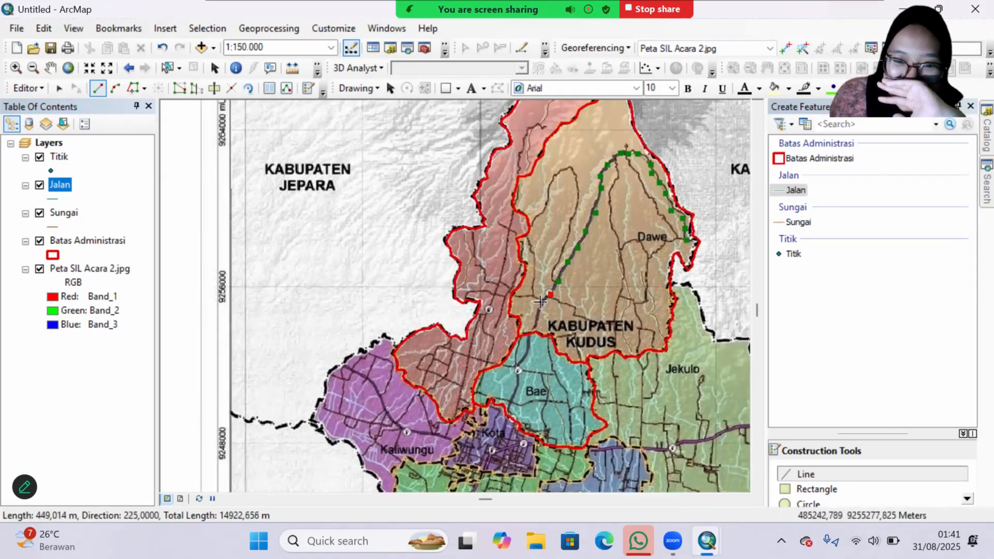
pyautogui.click(538, 306)
pyautogui.click(527, 346)
pyautogui.doubleClick(512, 403)
# Step: Digitize a Jalan line about 4,899 m long in southern Gebog, from the Kaliwungu border north and then east toward Bae
pyautogui.scroll(-2, 513, 403)
pyautogui.click(399, 278)
pyautogui.click(406, 259)
pyautogui.click(409, 249)
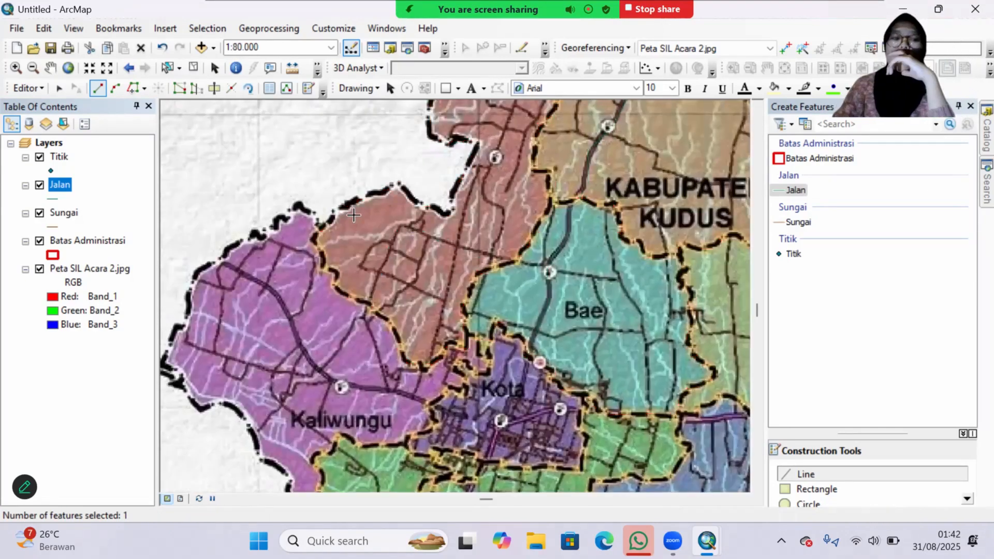
# Step: Start editing the Titik layer and place points at the Bae, Dawe and Gebog labels
pyautogui.rightClick(64, 157)
pyautogui.moveTo(157, 359)
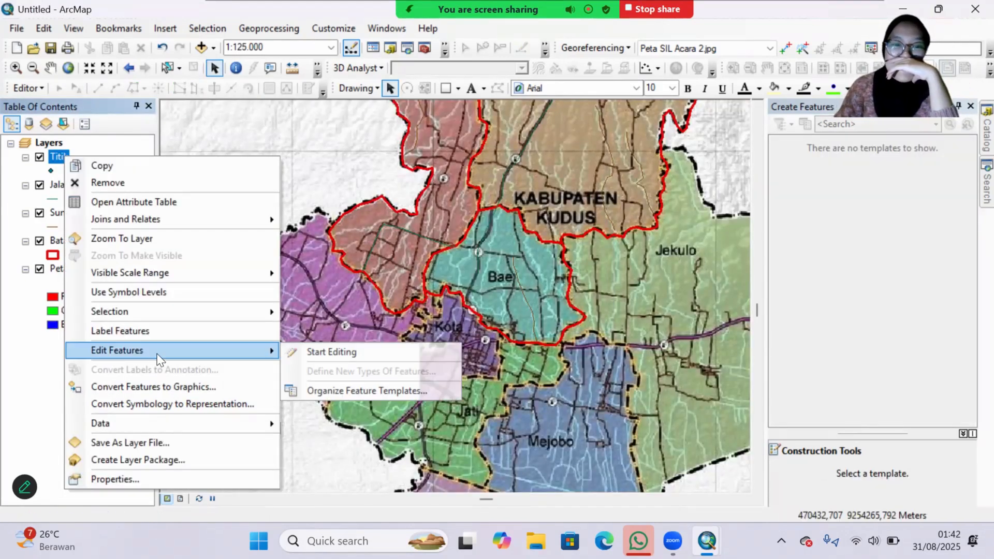
pyautogui.click(321, 349)
pyautogui.click(788, 254)
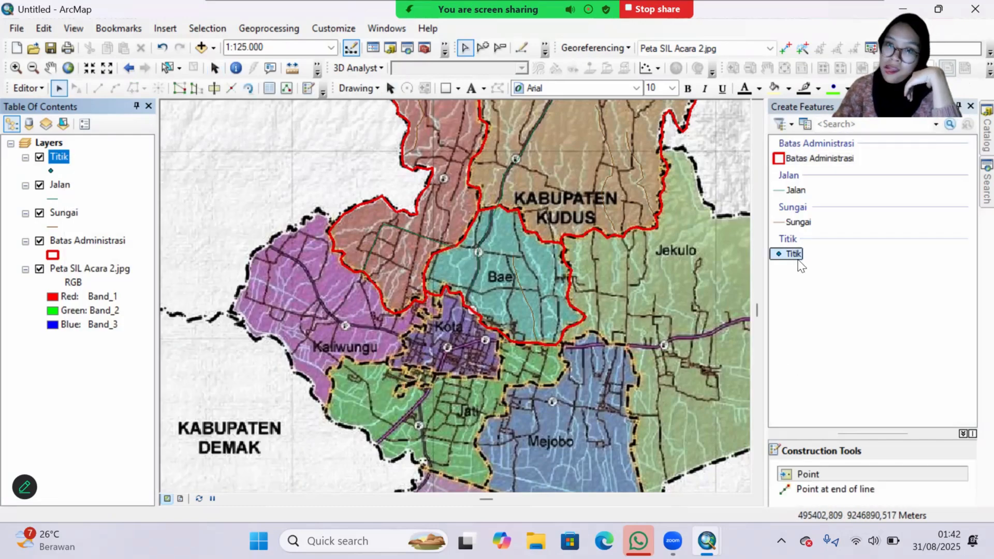
pyautogui.click(507, 281)
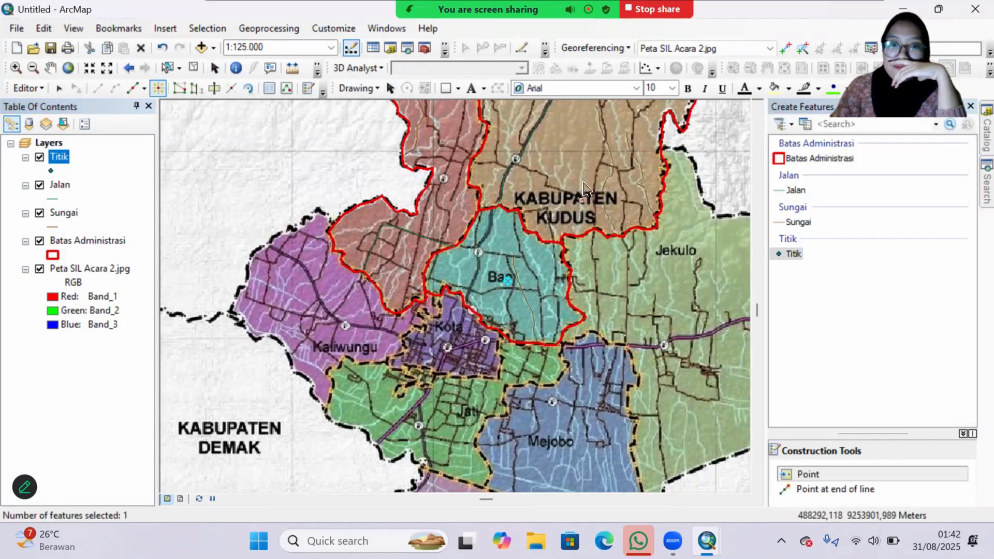
pyautogui.moveTo(581, 181); pyautogui.dragTo(550, 501)
pyautogui.click(597, 416)
pyautogui.click(491, 216)
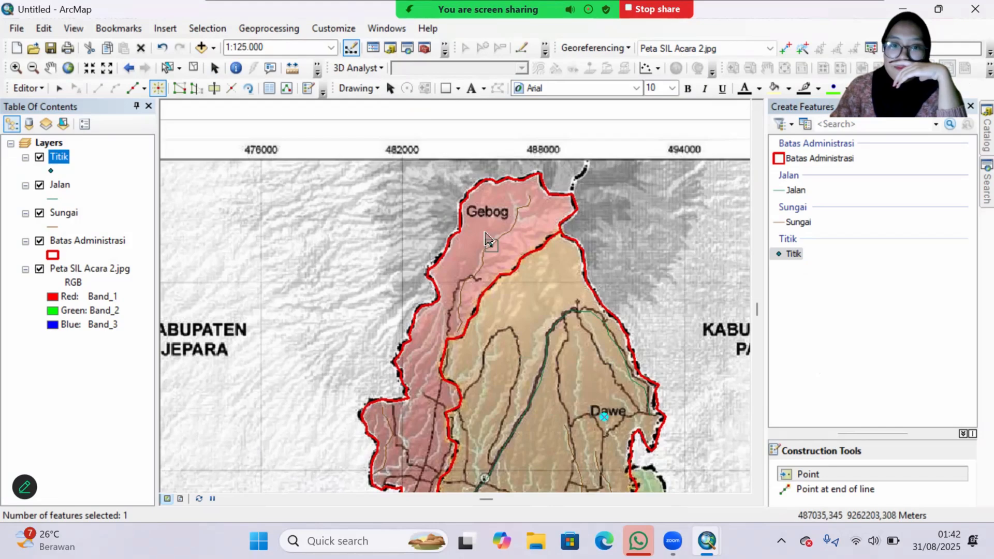
# Step: Stop editing the Titik layer and save the edits
pyautogui.click(30, 89)
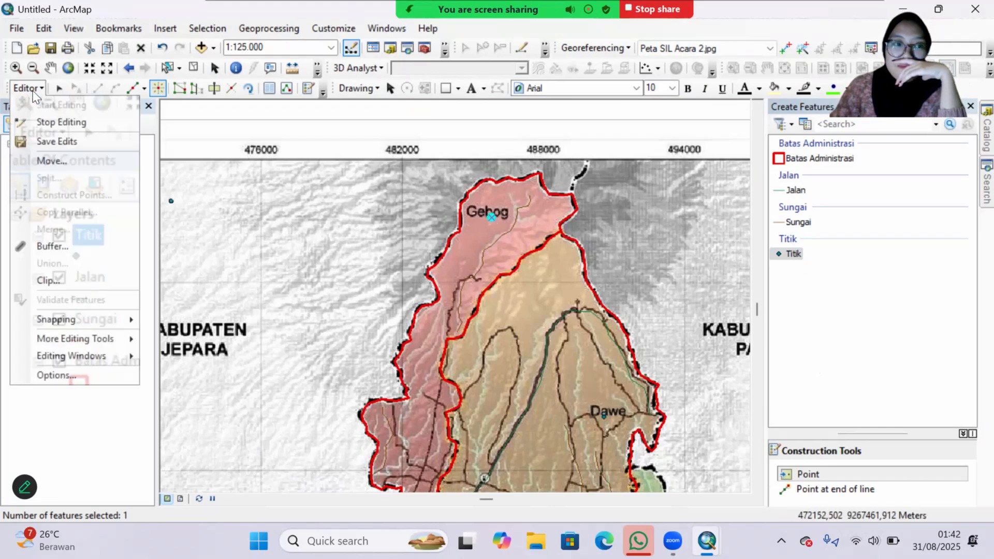
pyautogui.click(30, 120)
pyautogui.click(417, 319)
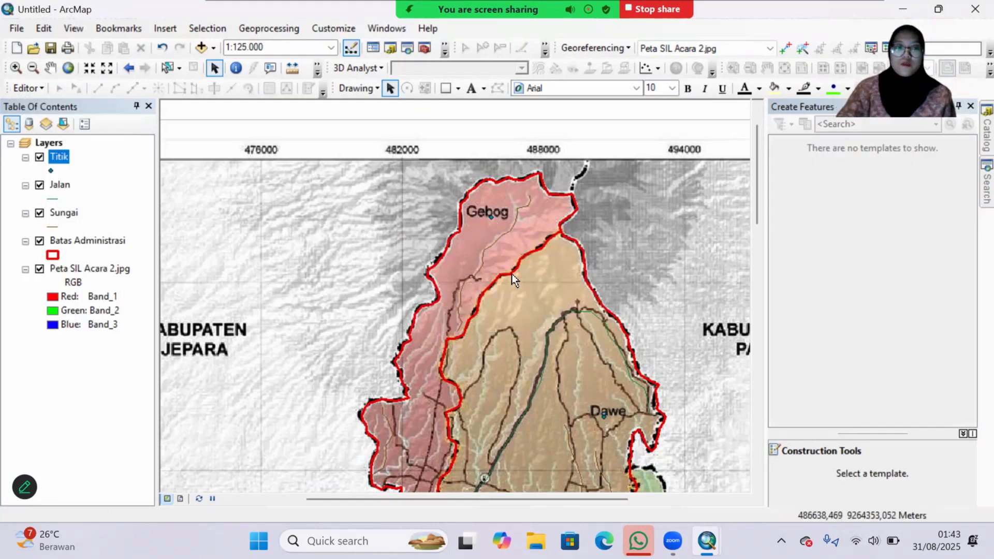
# Step: Hide the Peta SIL Acara 2.jpg raster so that only the digitized layers are displayed
pyautogui.scroll(2, 511, 273)
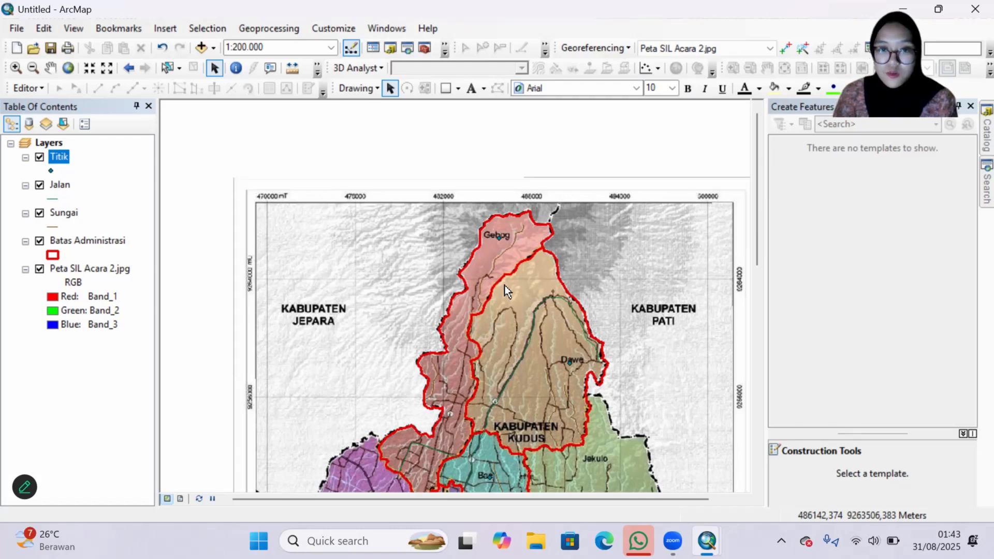
pyautogui.moveTo(320, 361); pyautogui.dragTo(337, 275)
pyautogui.scroll(1, 330, 288)
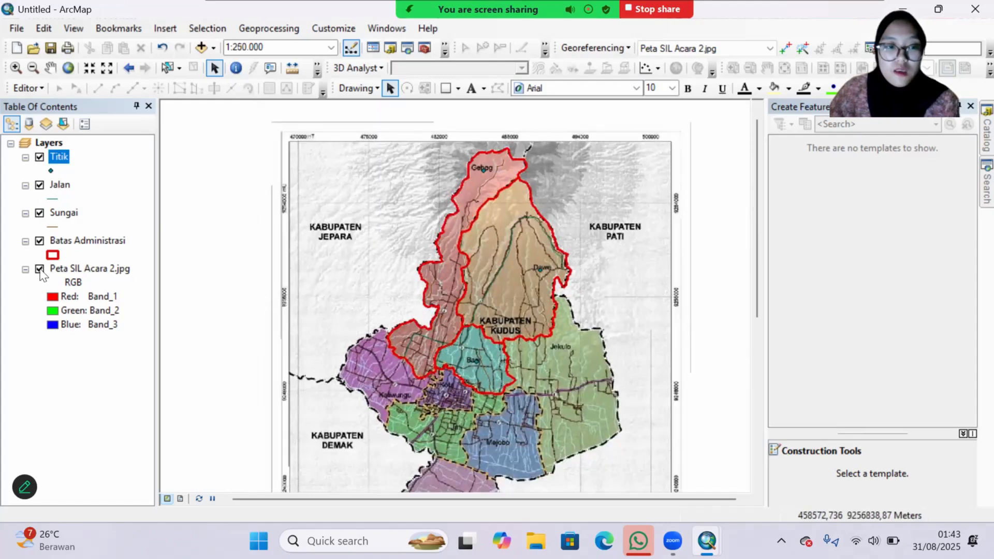
pyautogui.click(40, 269)
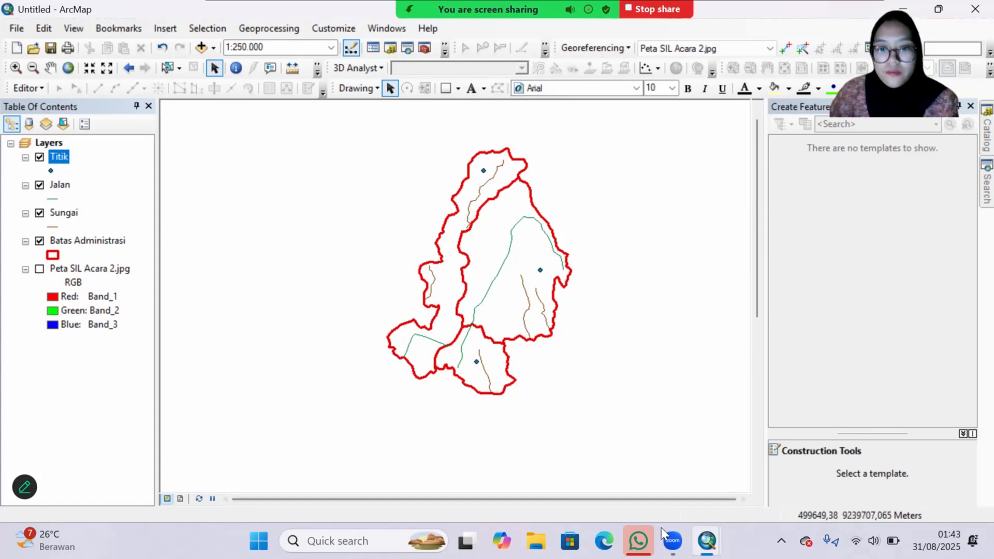
# Step: Switch to Global Mapper and open DEMNAS_1409-32_v1.0 and DEMNAS_1409-34_v1.0 from the acara 2 folder
pyautogui.moveTo(708, 539)
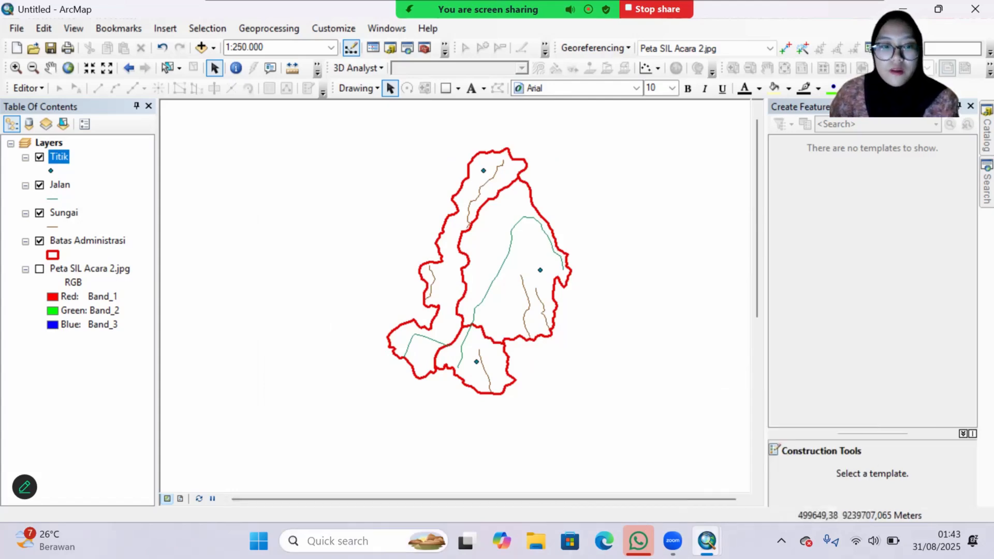
pyautogui.click(331, 541)
pyautogui.press('Escape')
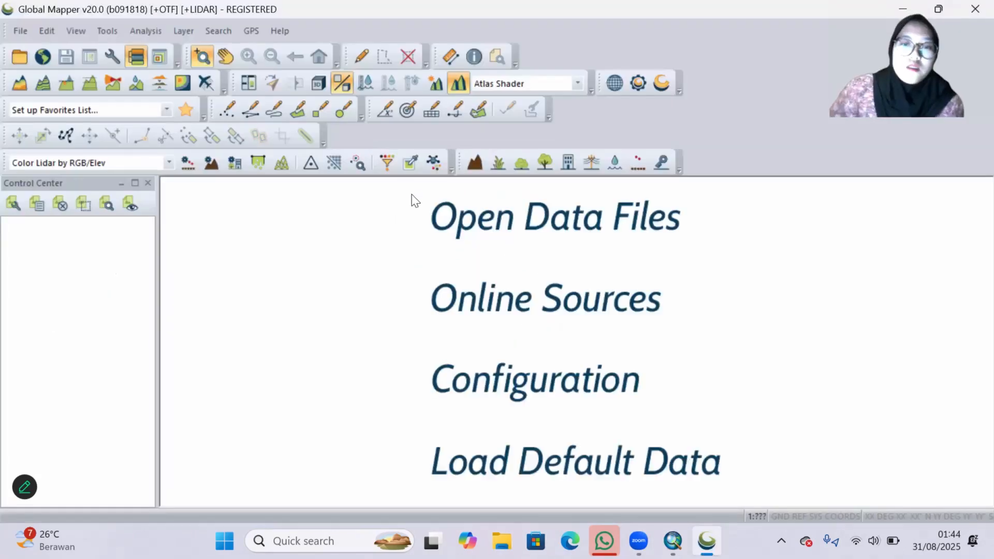
pyautogui.click(507, 224)
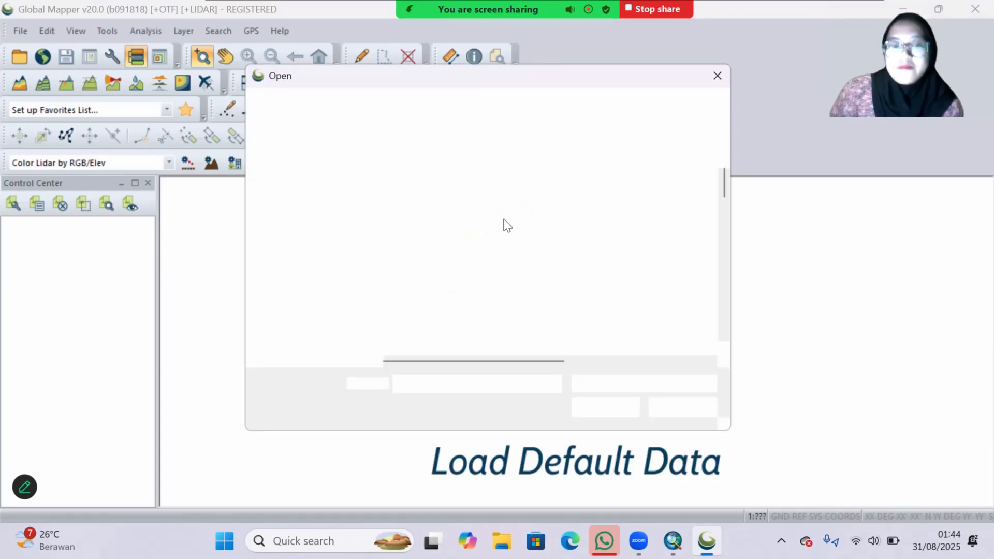
pyautogui.scroll(-2, 506, 224)
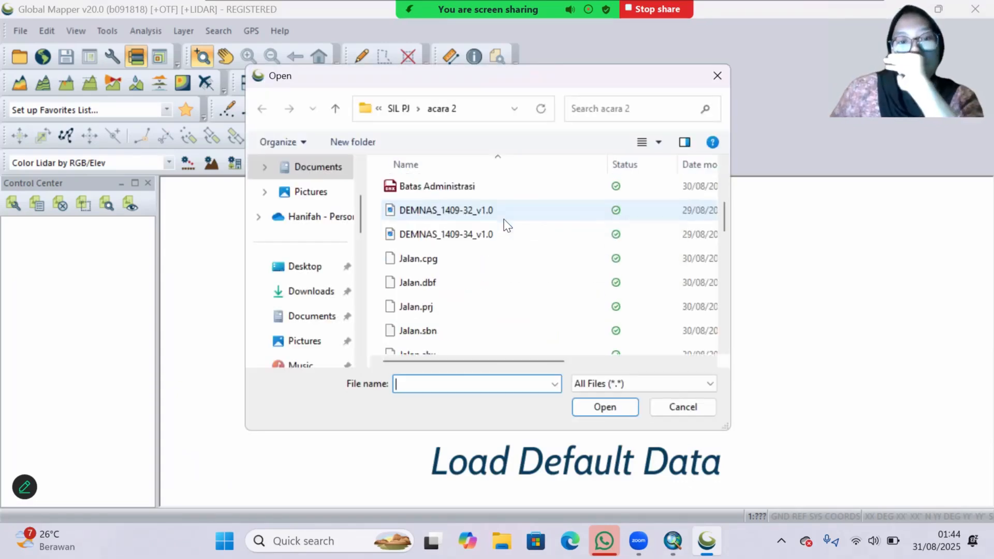
pyautogui.moveTo(378, 207); pyautogui.dragTo(406, 229)
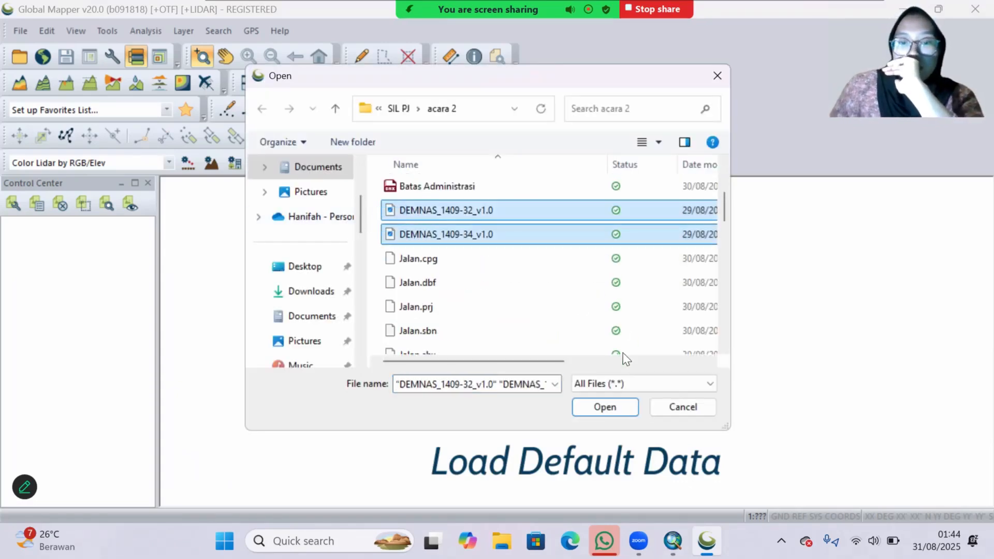
pyautogui.click(623, 411)
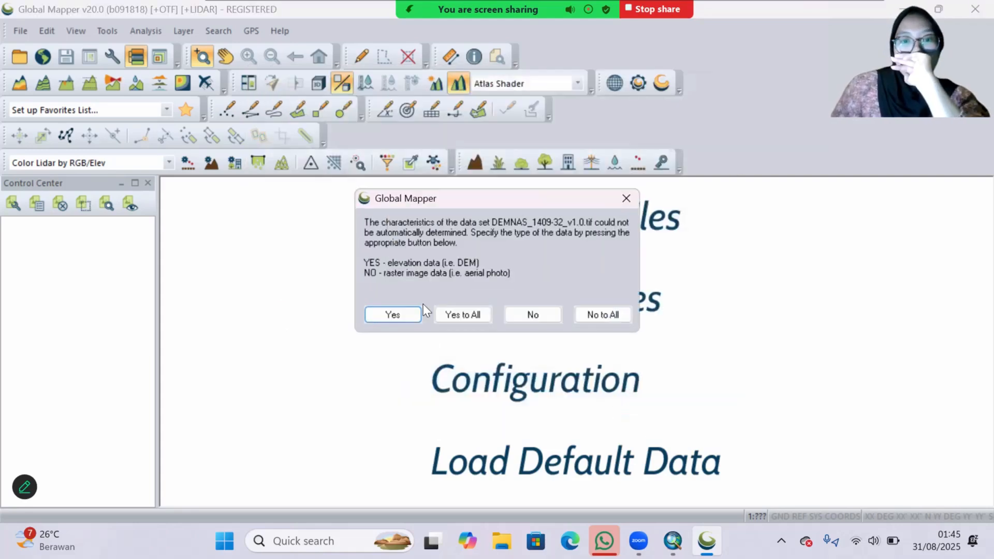
# Step: Load both DEMNAS files as elevation data, using the Geographic (Latitude/Longitude) WGS84 projection for all selected files
pyautogui.click(455, 313)
pyautogui.click(442, 357)
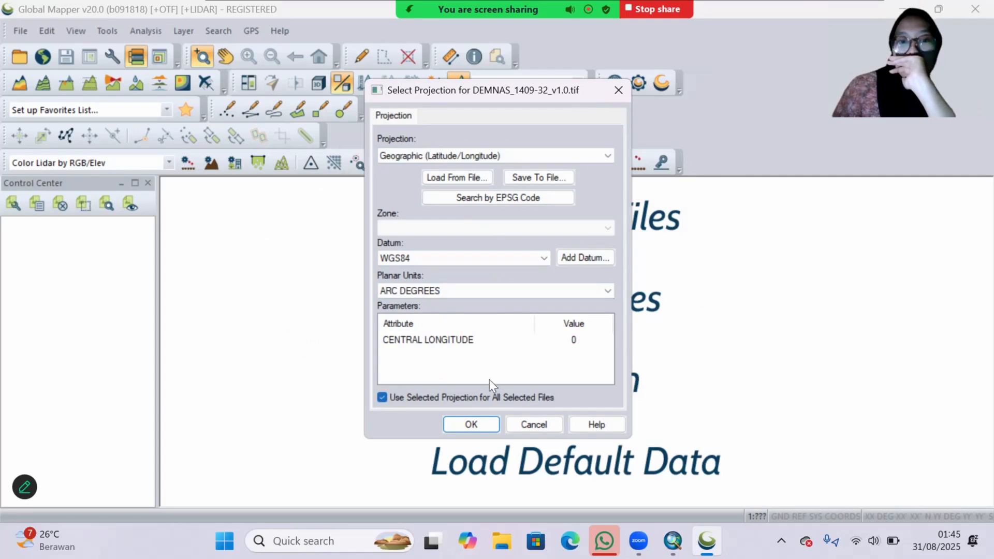
pyautogui.click(492, 422)
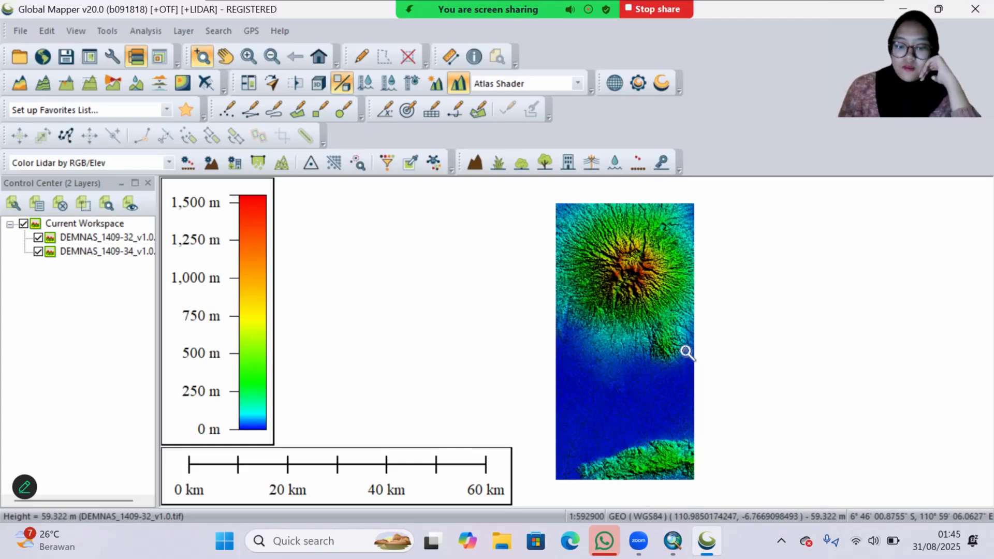
# Step: Add the Batas Administrasi shapefile from the acara 2 folder over the elevation data
pyautogui.click(27, 58)
pyautogui.scroll(-1, 511, 239)
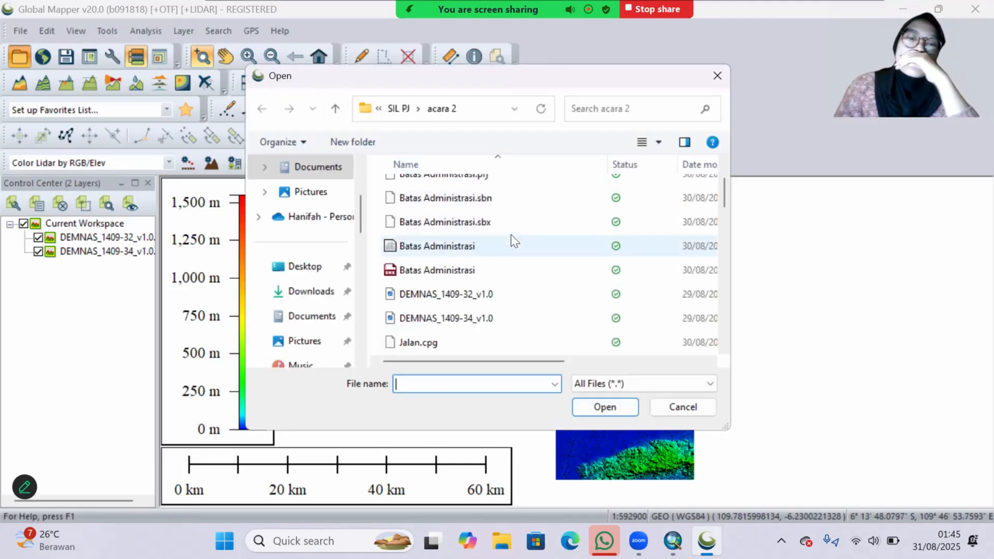
pyautogui.click(514, 242)
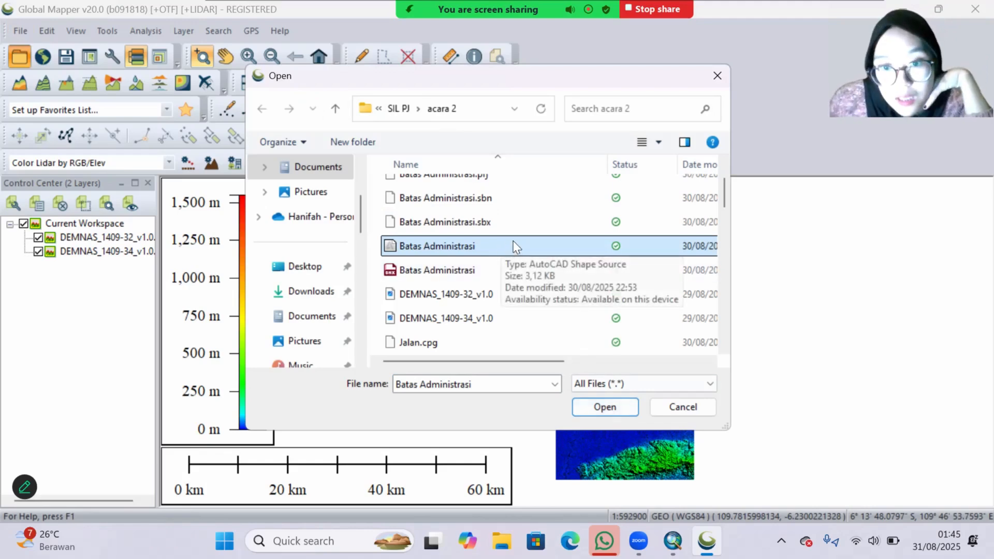
pyautogui.click(606, 408)
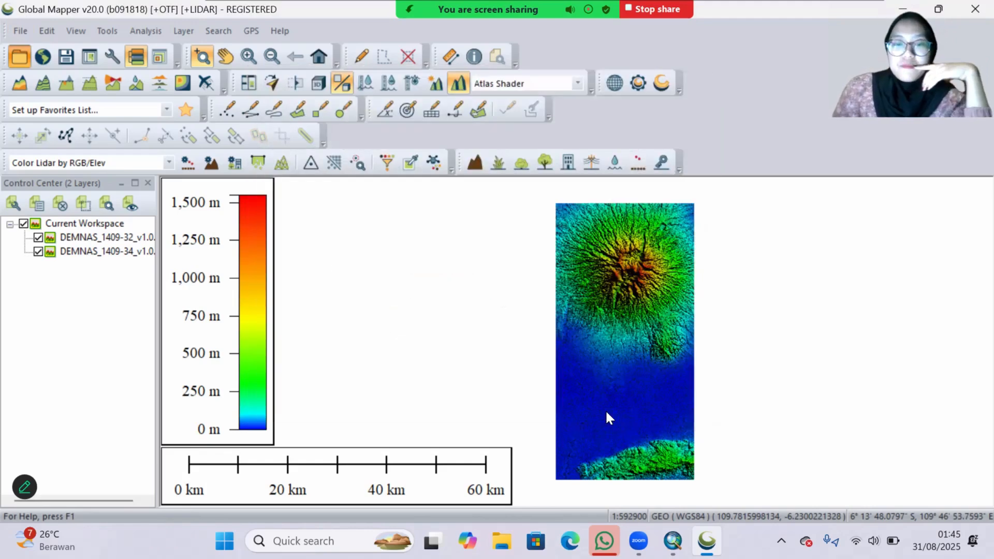
pyautogui.scroll(3, 678, 345)
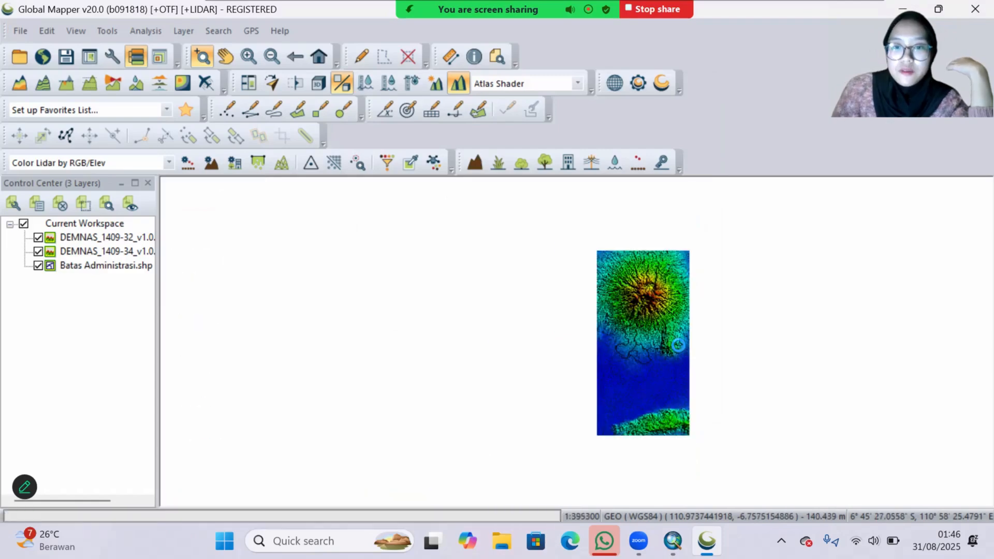
pyautogui.scroll(-1, 635, 360)
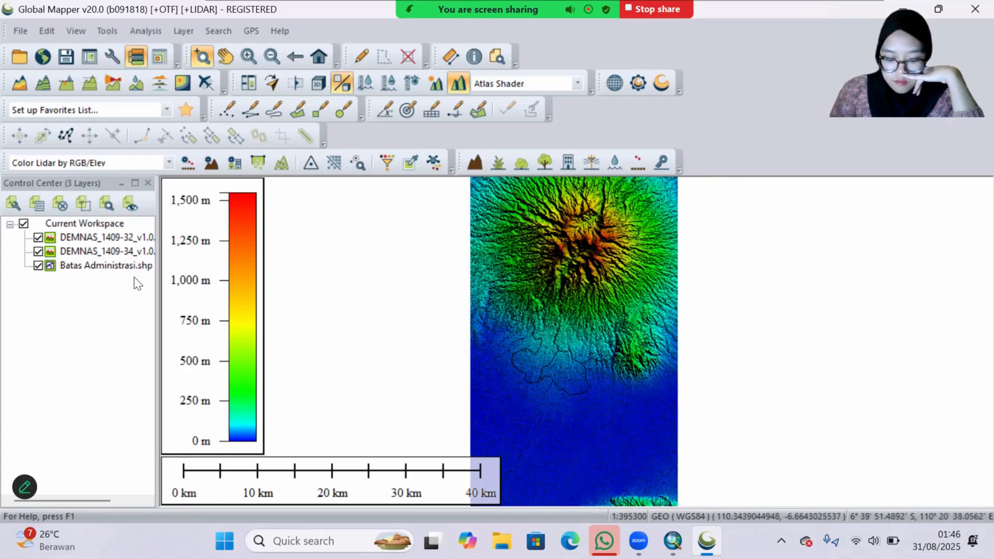
# Step: Generate contours at a smaller interval in meters, limited to a drawn box around the mountain and the administrative boundaries
pyautogui.click(51, 89)
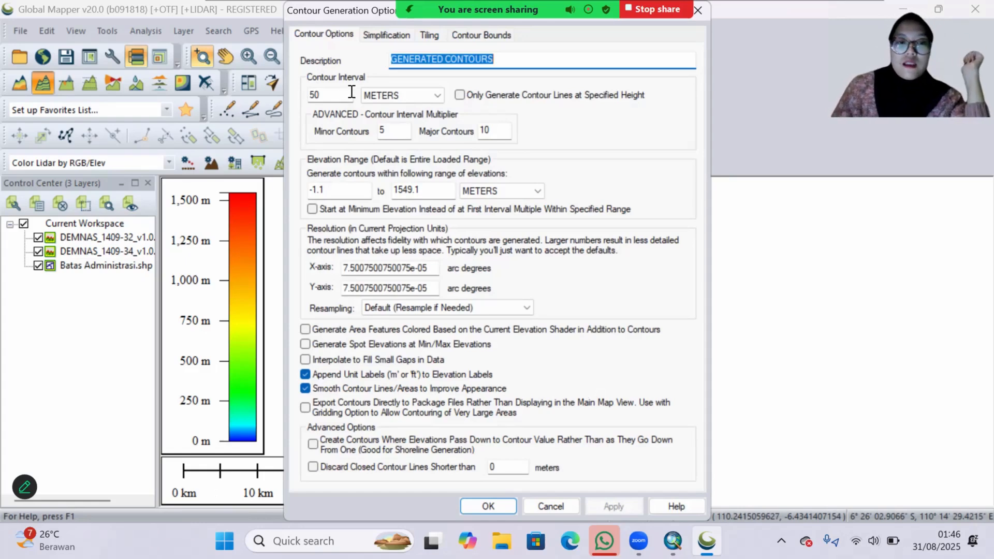
pyautogui.click(331, 96)
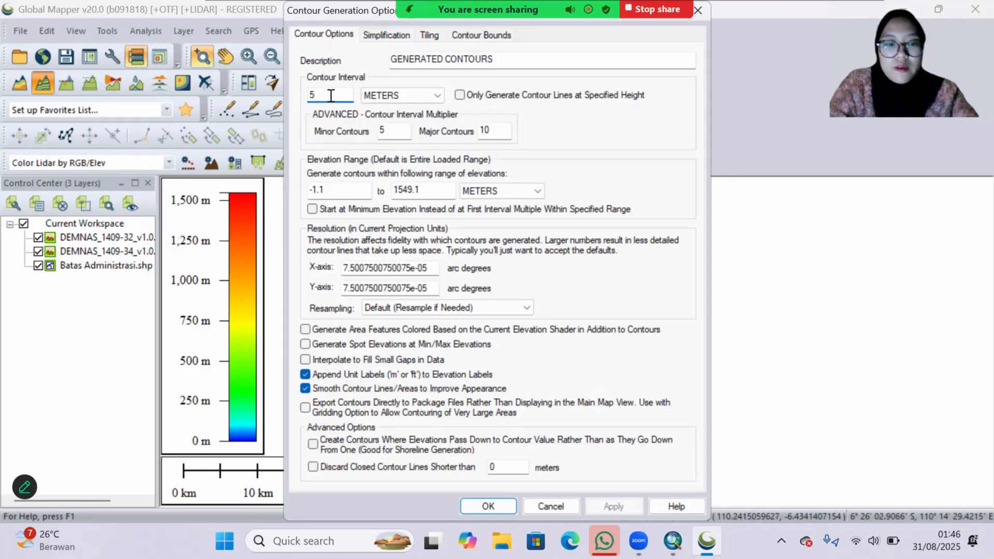
pyautogui.click(498, 36)
pyautogui.click(470, 58)
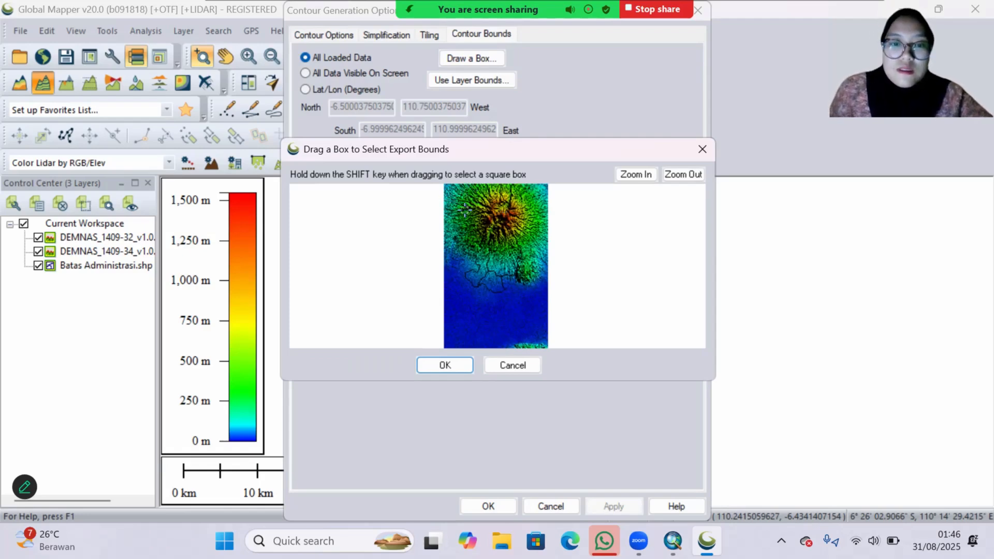
pyautogui.moveTo(448, 193); pyautogui.dragTo(545, 299)
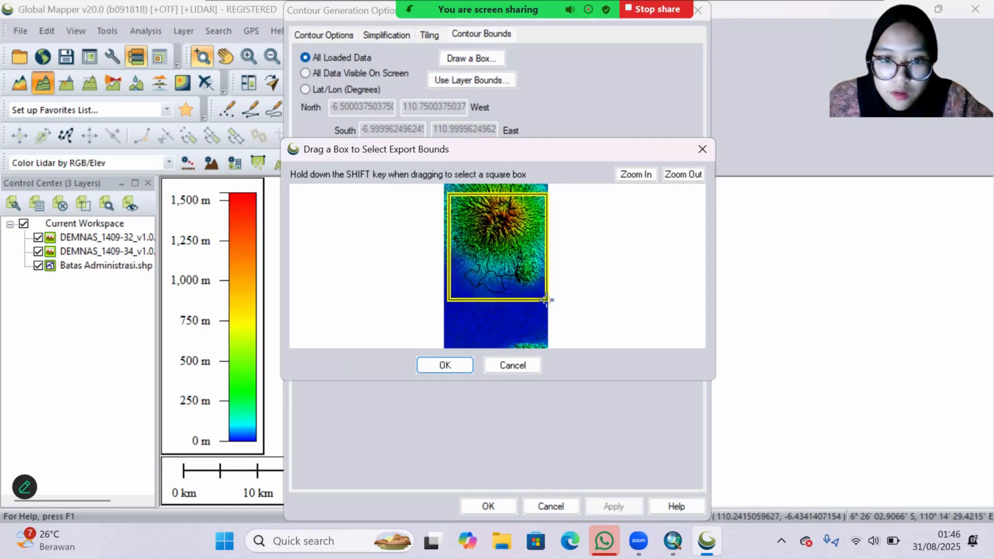
pyautogui.click(465, 365)
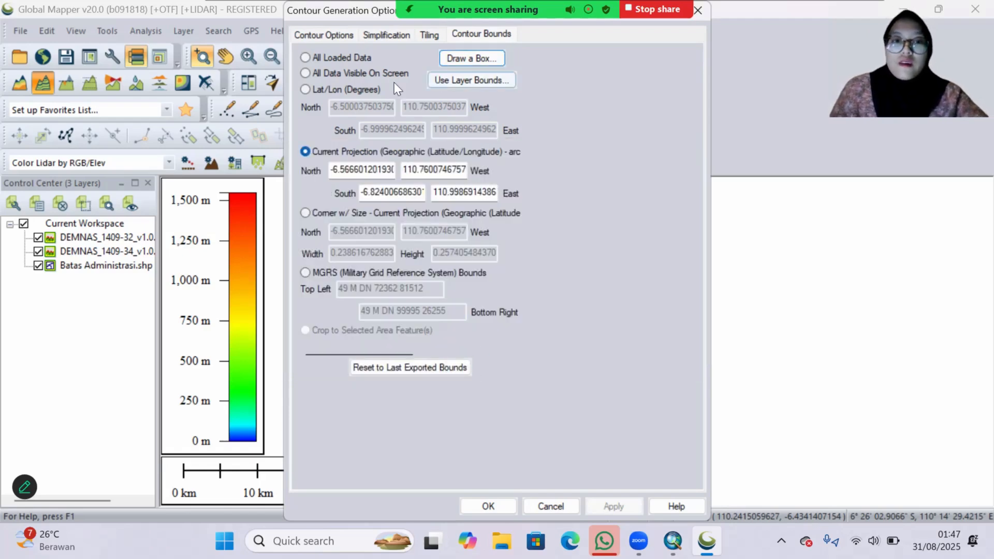
pyautogui.click(494, 507)
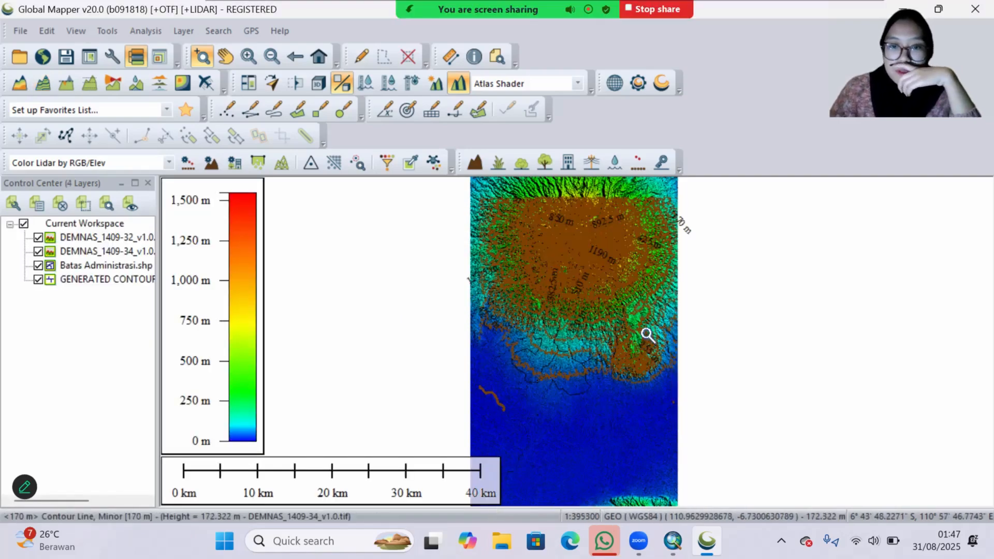
# Step: Examine the generated contours against the elevation data at the extent of the contour layer
pyautogui.scroll(-2, 645, 336)
pyautogui.scroll(3, 643, 339)
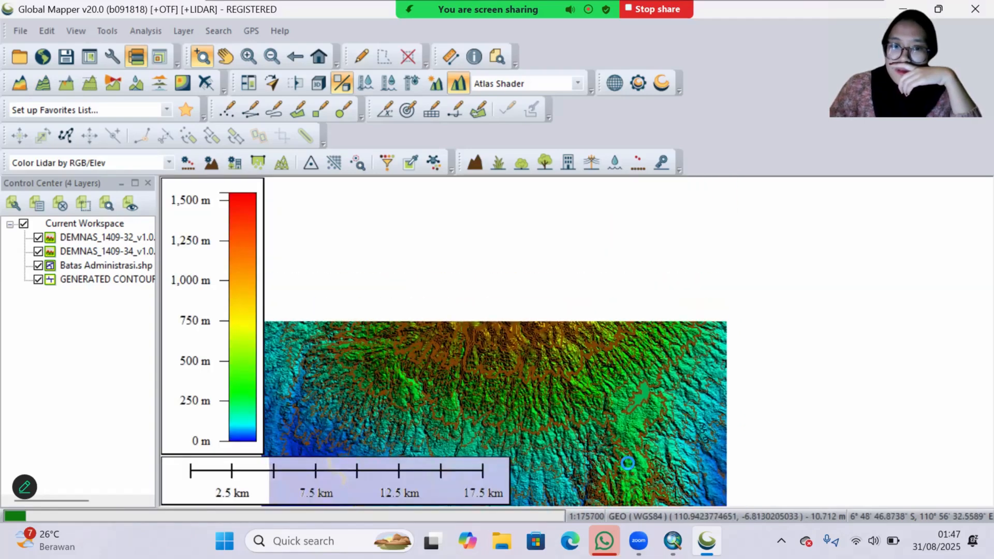
pyautogui.scroll(-2, 623, 395)
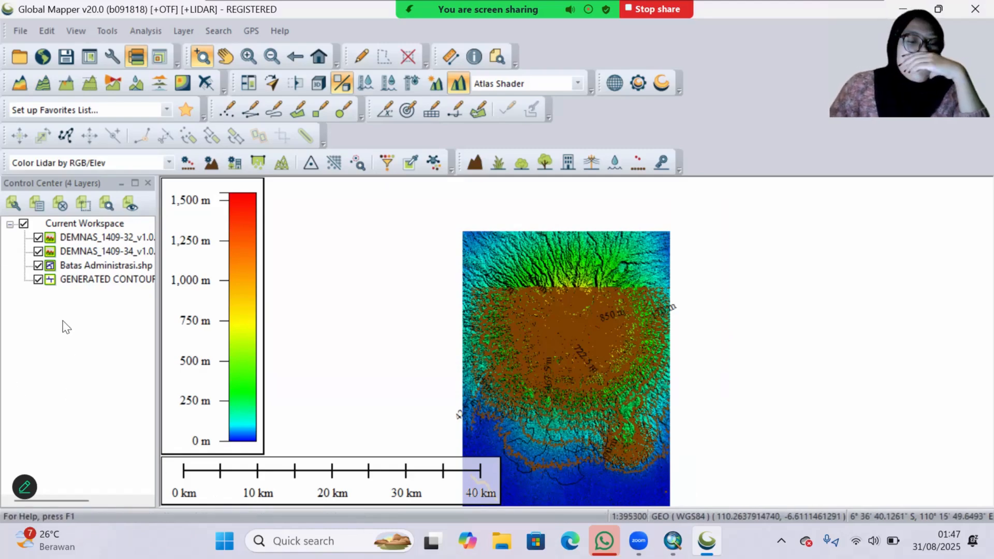
pyautogui.rightClick(101, 284)
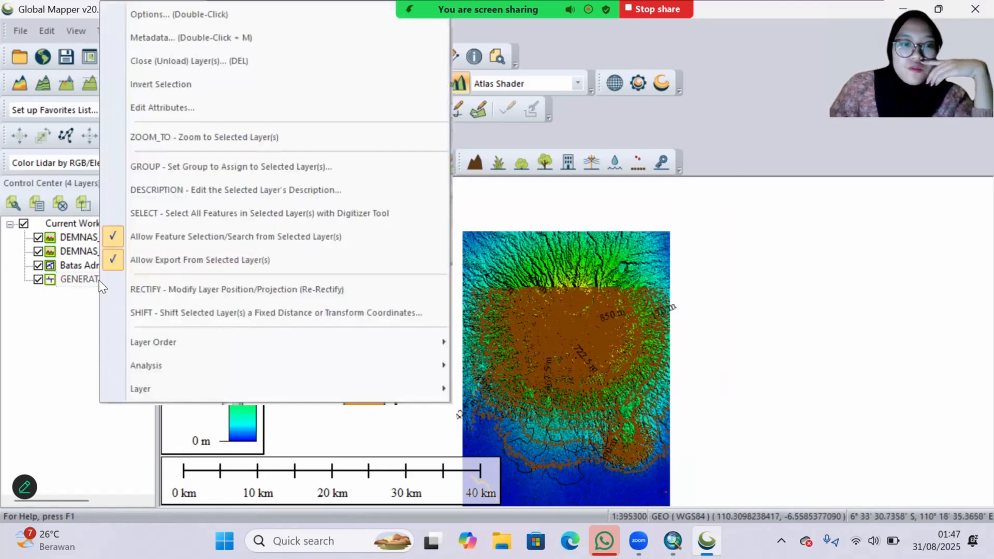
pyautogui.click(198, 147)
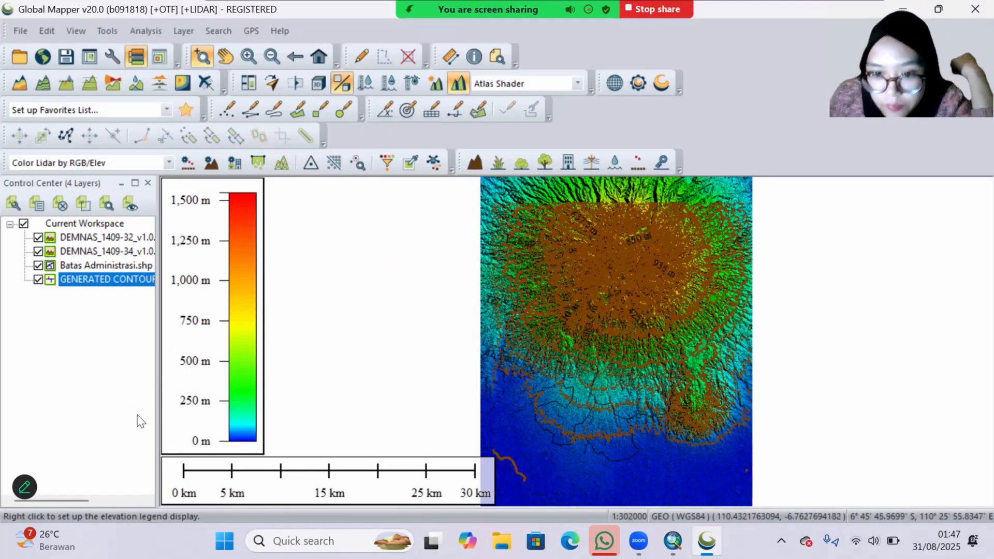
# Step: Start exporting only the GENERATED CONTOURS layer in Shapefile format, accepting the current display projection
pyautogui.rightClick(89, 282)
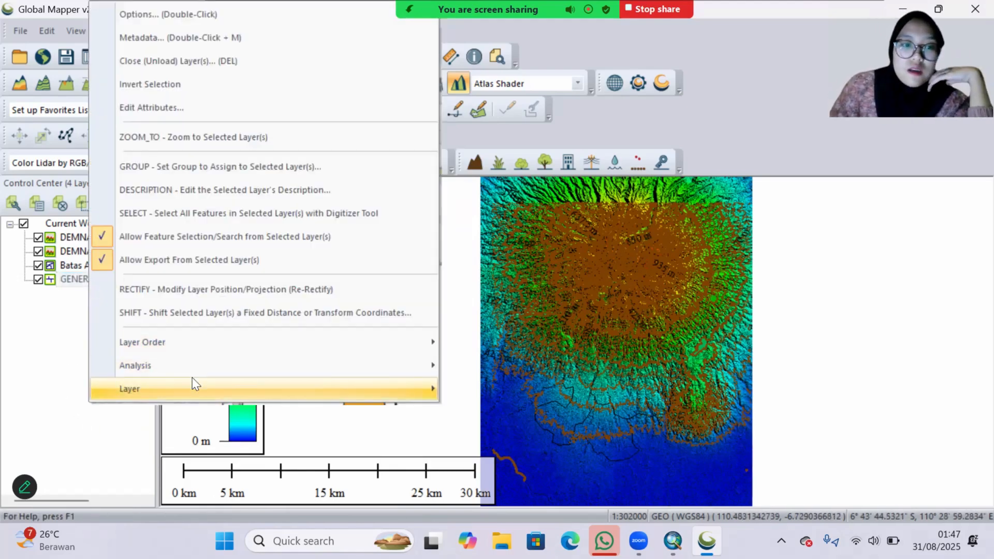
pyautogui.moveTo(196, 388)
pyautogui.click(536, 275)
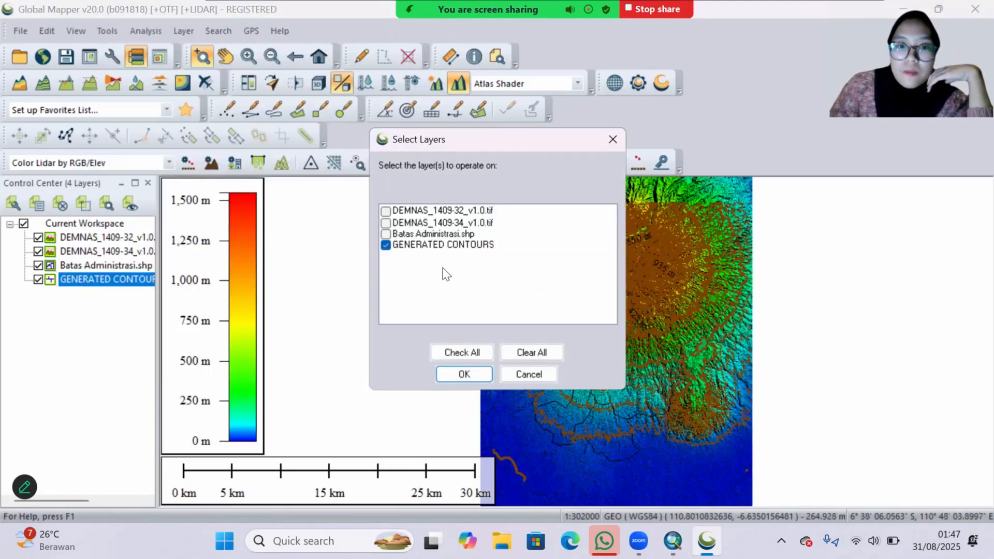
pyautogui.click(463, 375)
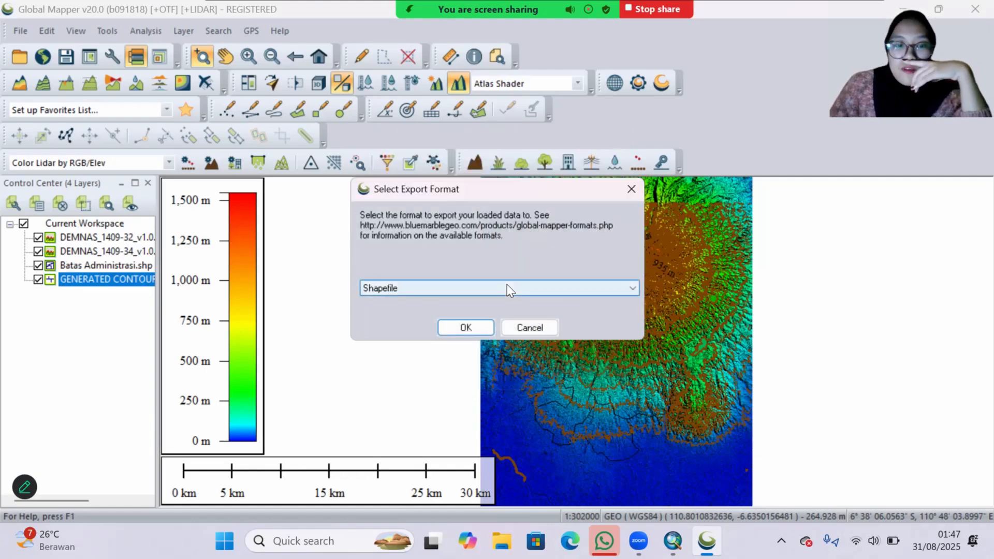
pyautogui.click(465, 326)
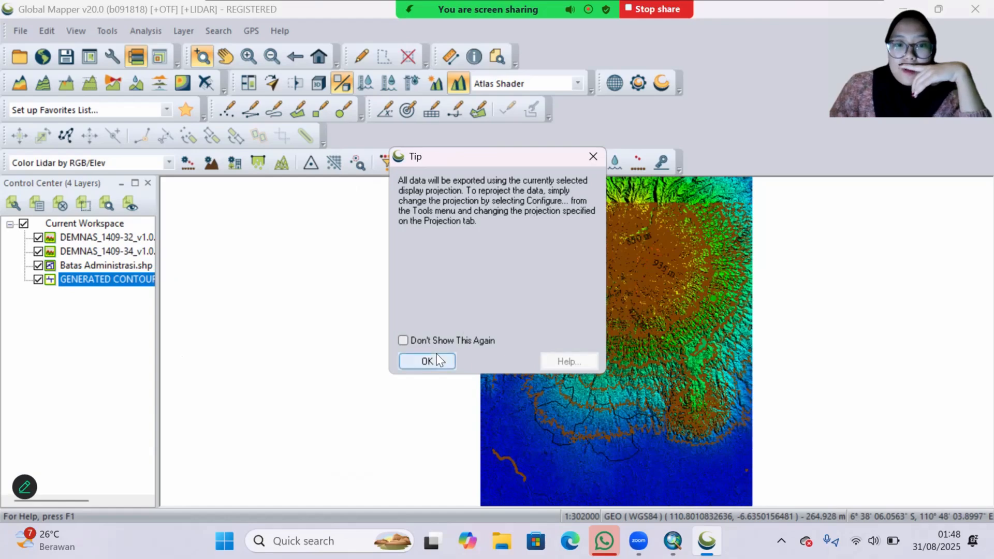
pyautogui.click(436, 361)
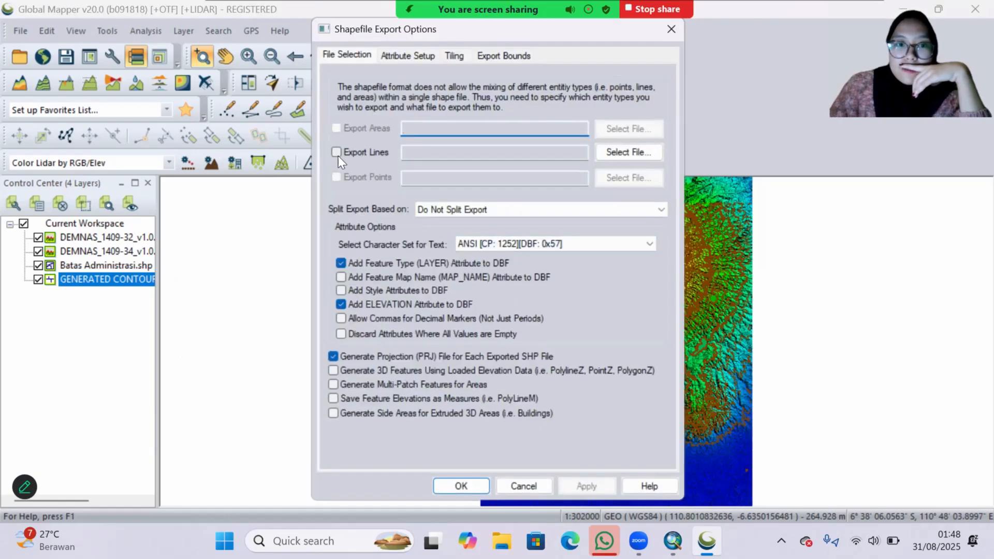
# Step: Export the contour lines to the acara 2 folder as Kontur Kudus IK 42.5, keeping the default attribute and projection options
pyautogui.click(386, 151)
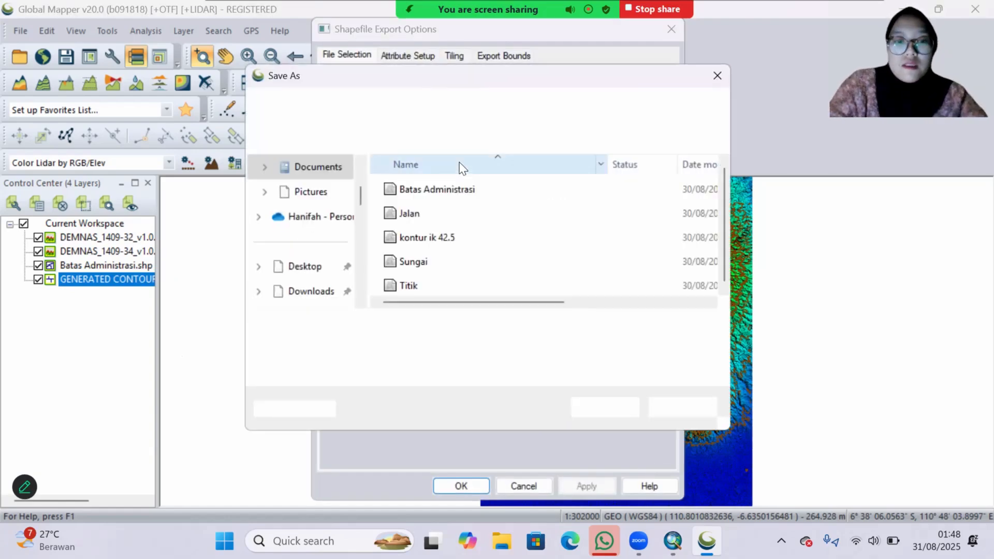
pyautogui.write('Kontur')
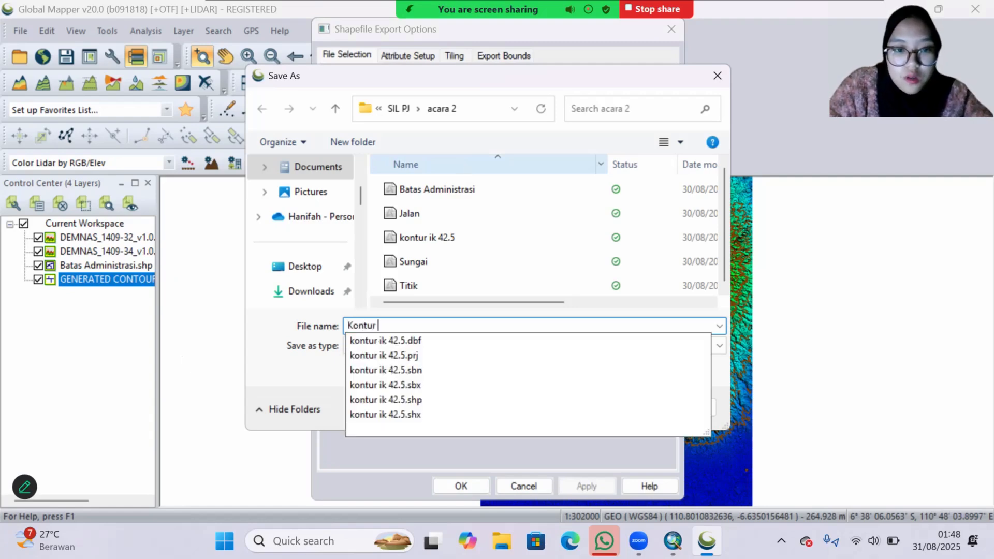
pyautogui.write(' Kud')
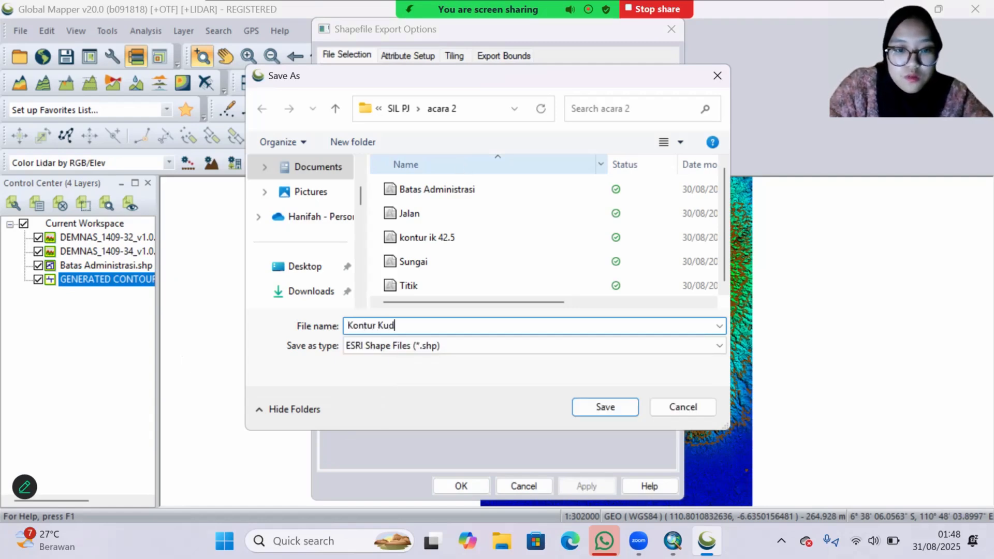
pyautogui.write('us 42')
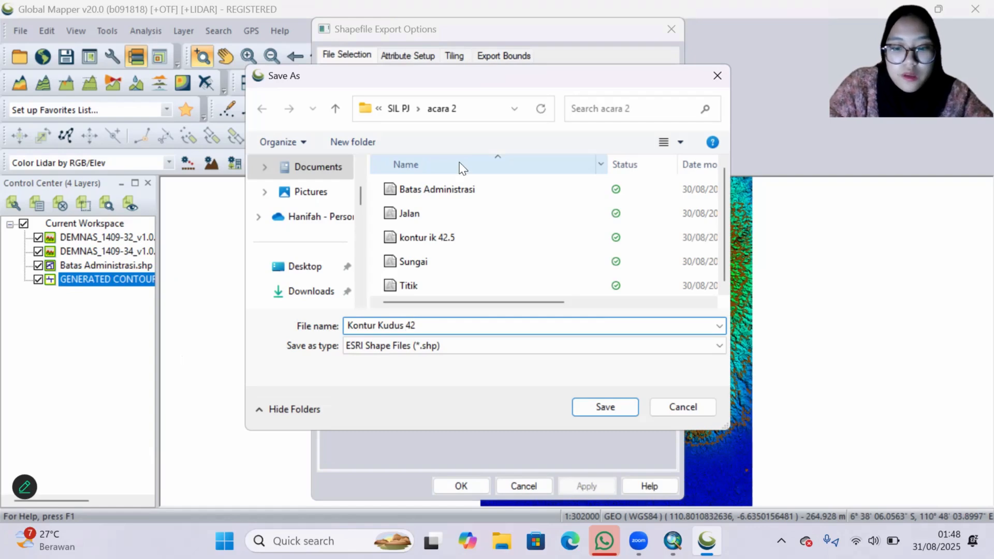
pyautogui.write('IK 42.5')
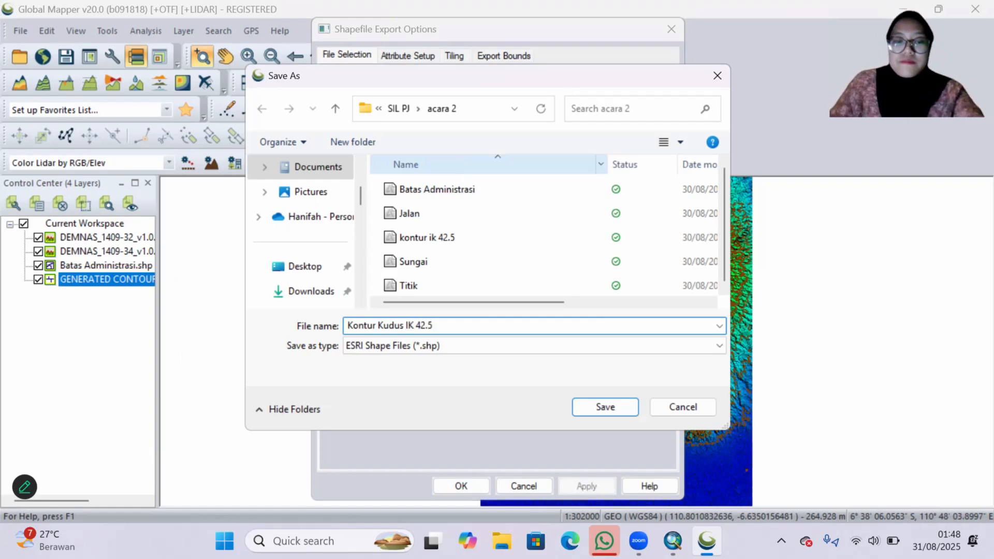
pyautogui.click(603, 407)
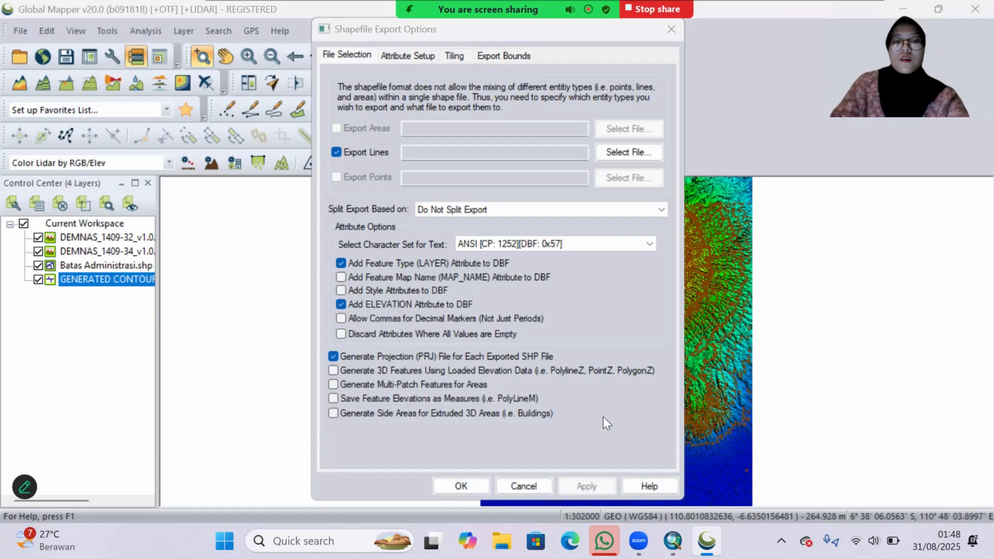
pyautogui.click(460, 486)
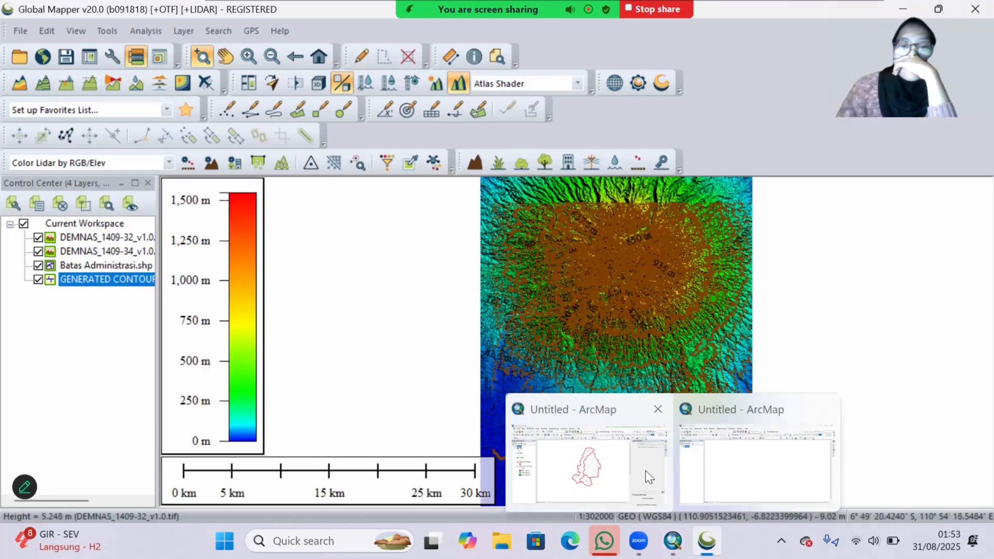
# Step: Switch to ArcMap and add kontur kudus ik 42.5.shp from the ACARA 2 SIL folder, without setting a coordinate transformation
pyautogui.click(664, 422)
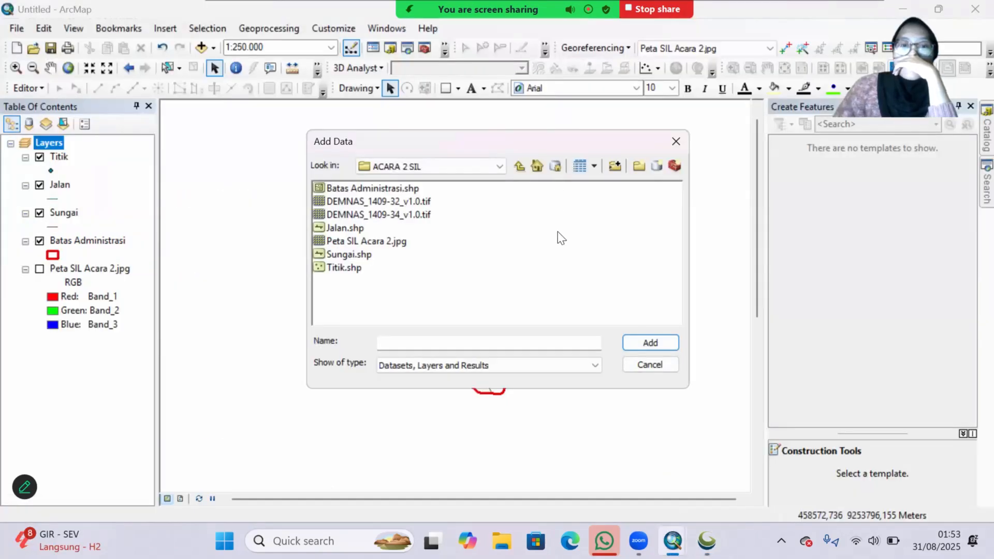
pyautogui.click(672, 142)
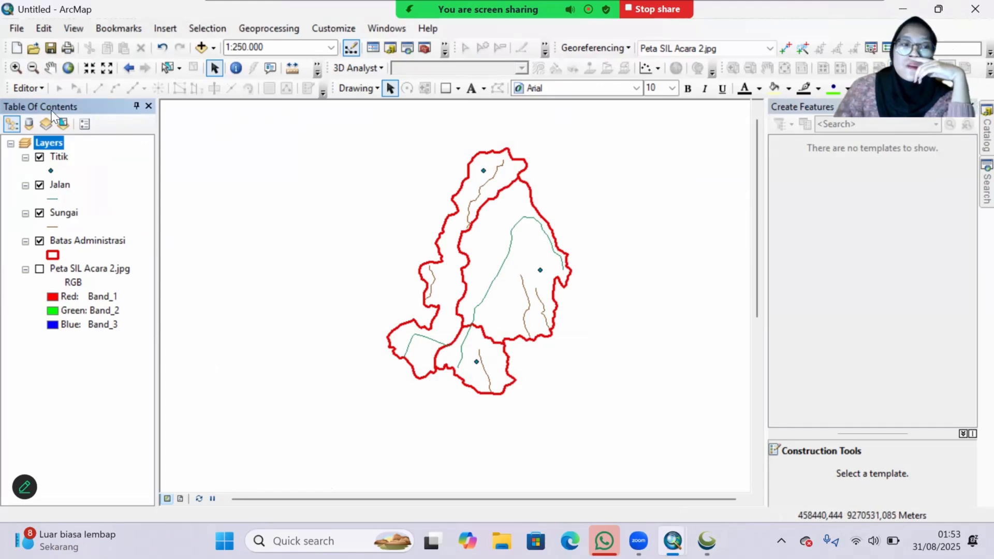
pyautogui.rightClick(49, 142)
pyautogui.click(144, 153)
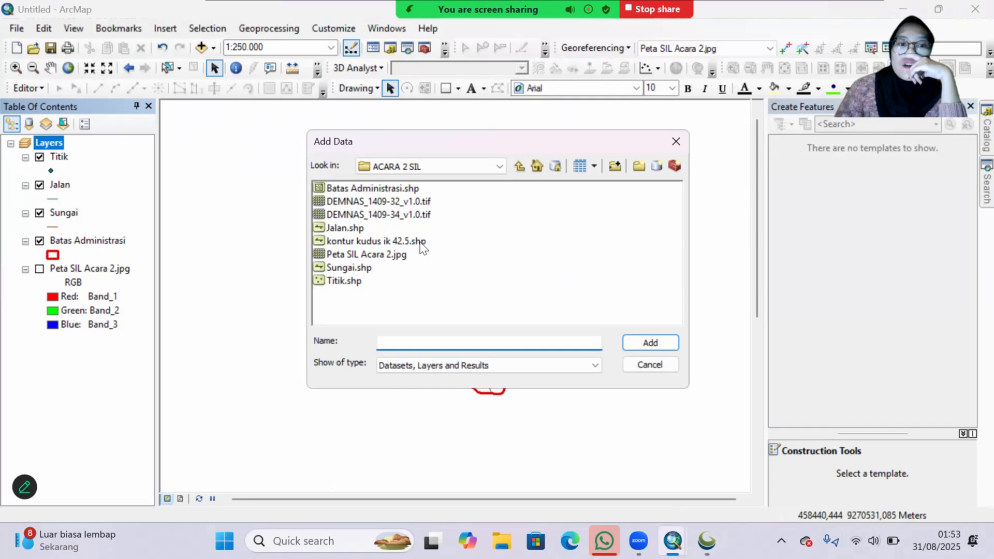
pyautogui.click(425, 242)
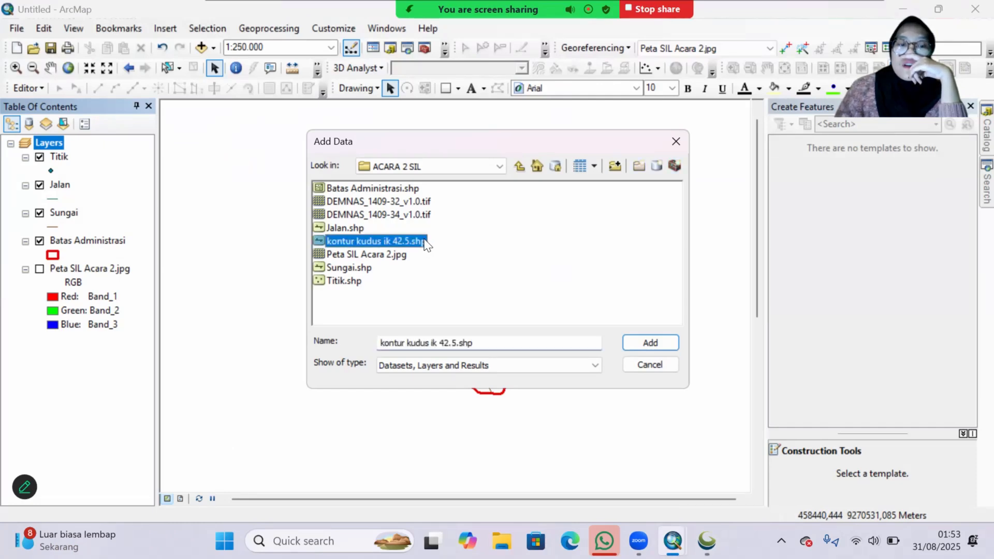
pyautogui.click(629, 343)
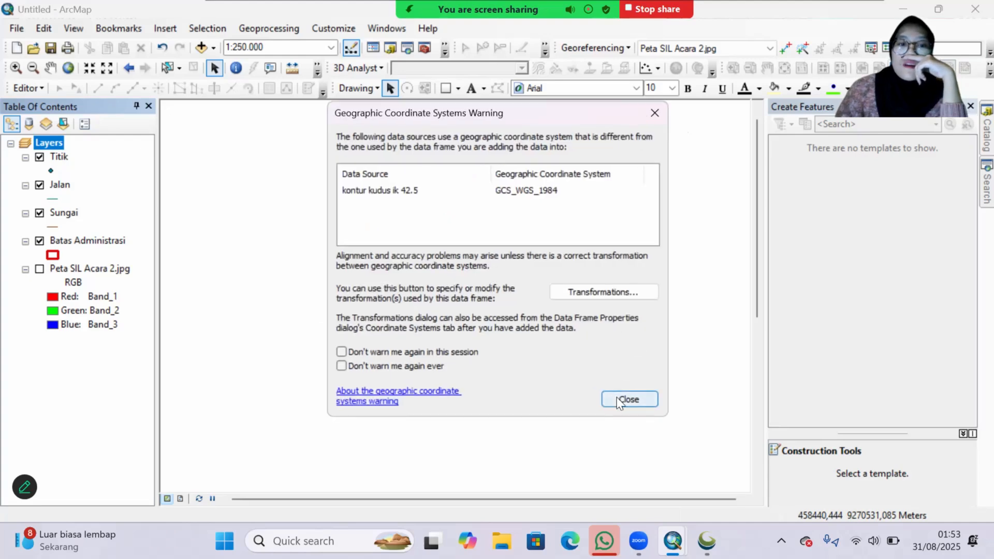
pyautogui.click(624, 396)
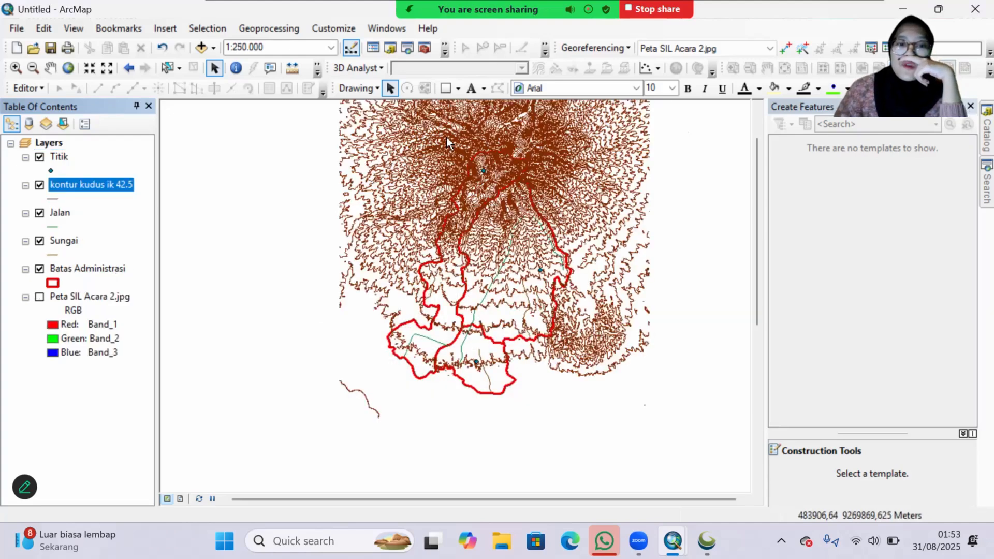
# Step: Clip the kontur kudus ik 42.5 layer to Batas Administrasi with the default output and hide the original contour layer
pyautogui.click(290, 29)
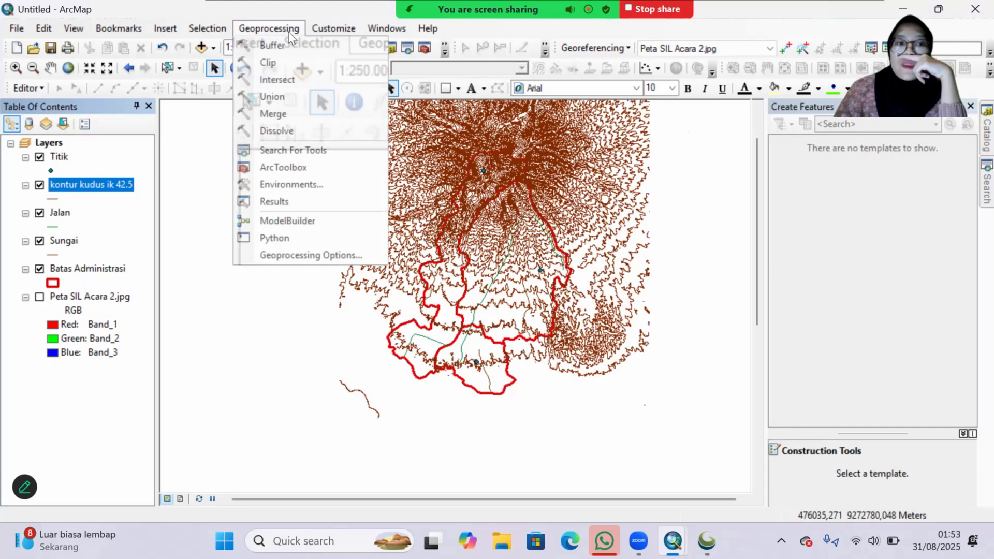
pyautogui.click(277, 62)
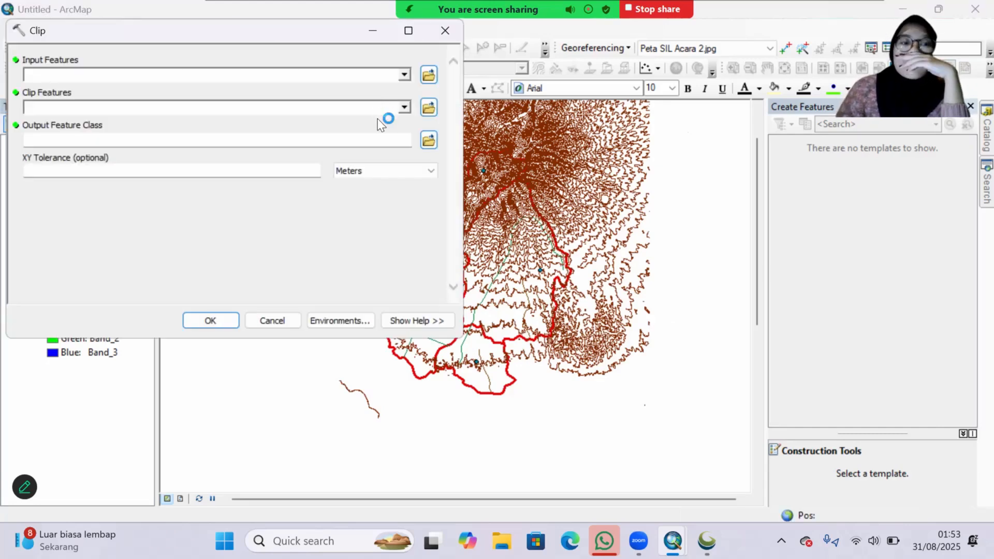
pyautogui.click(404, 75)
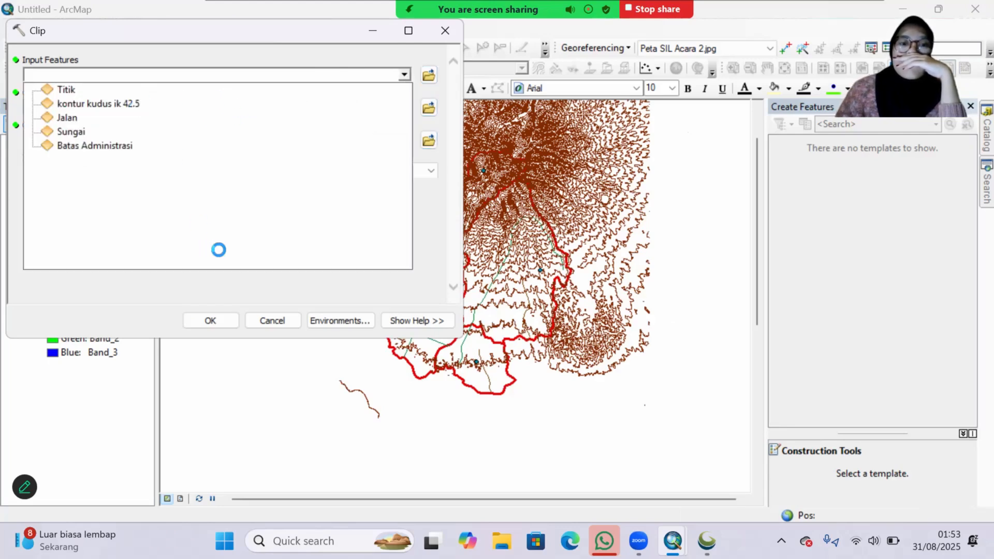
pyautogui.click(126, 102)
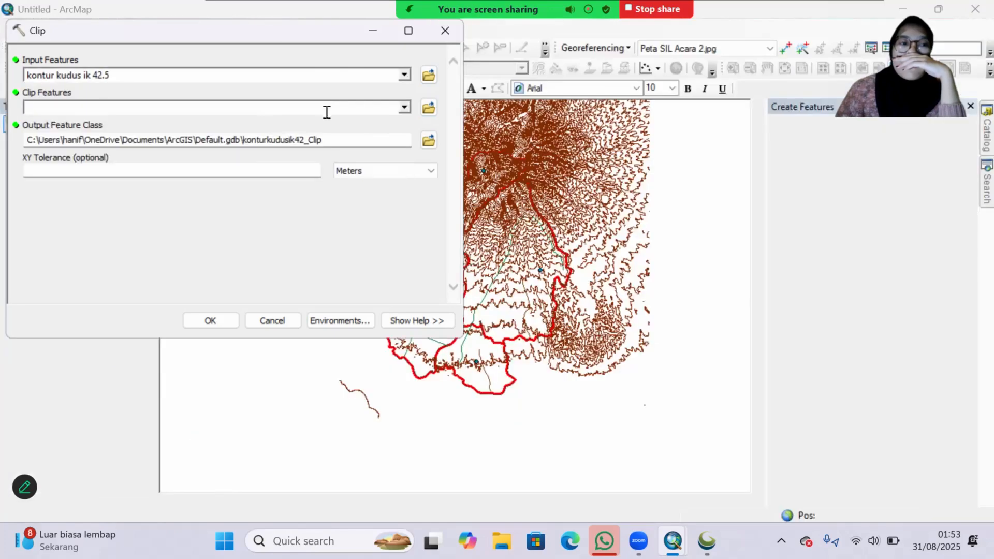
pyautogui.click(404, 109)
pyautogui.click(127, 179)
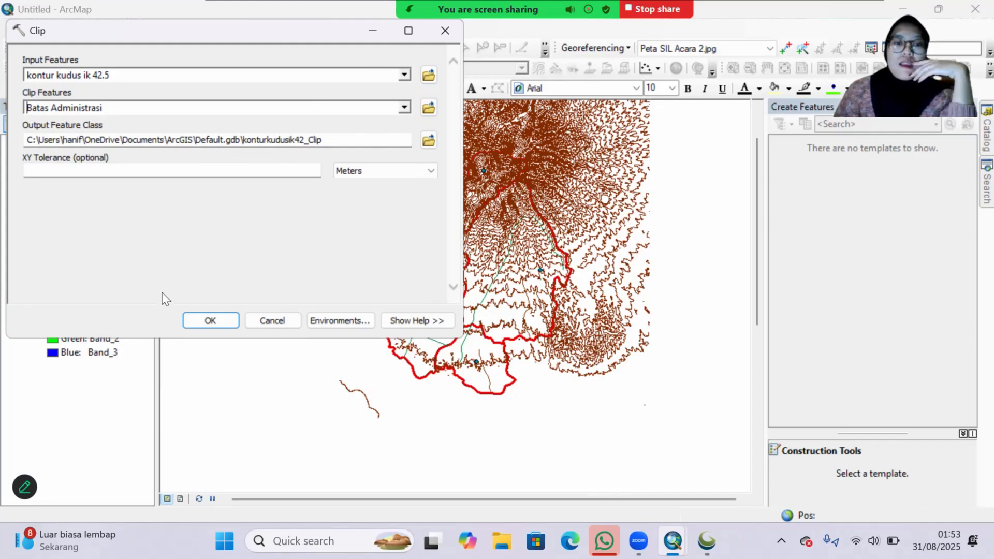
pyautogui.click(210, 320)
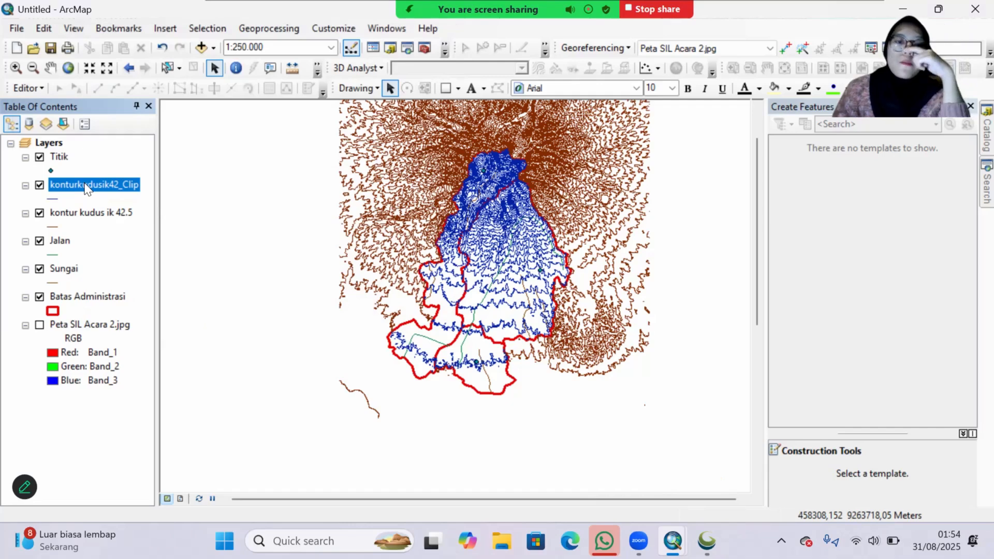
pyautogui.click(40, 213)
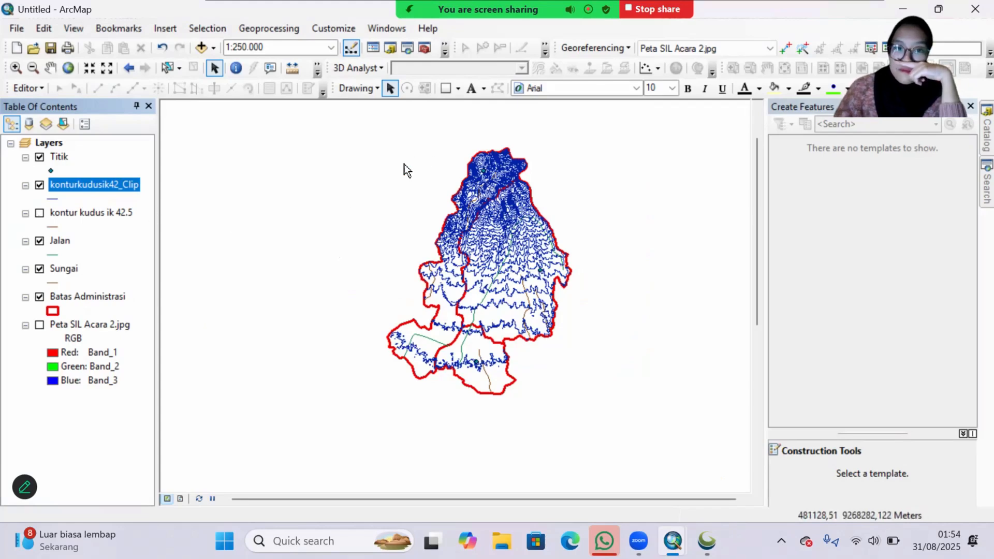
# Step: Open the attribute table of the clipped contour layer and look through its fields to the ELEVATION column
pyautogui.rightClick(83, 188)
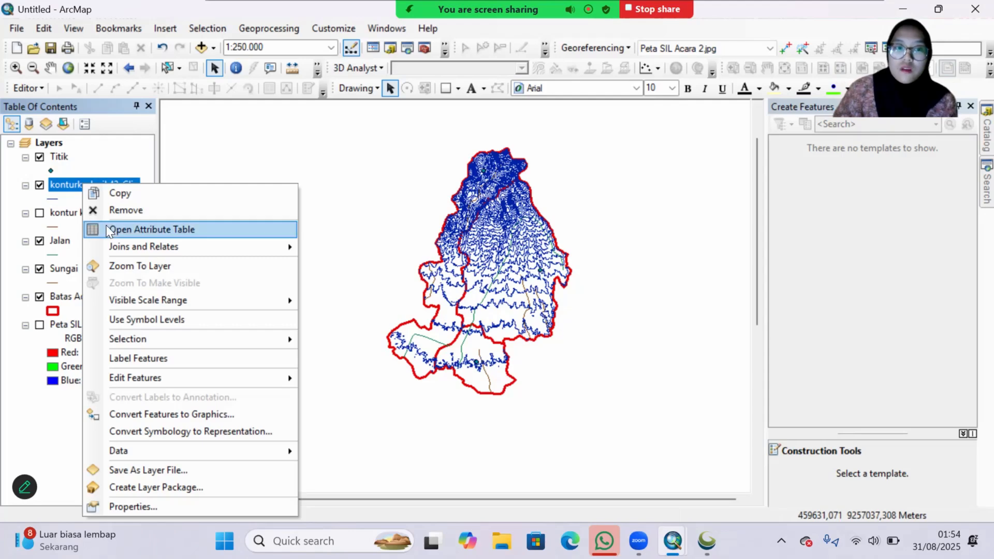
pyautogui.click(109, 228)
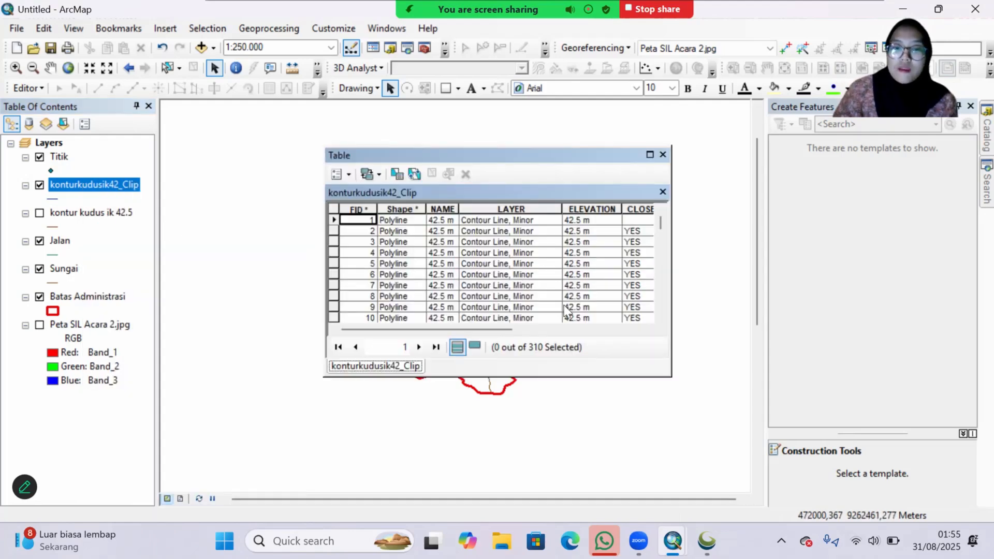
pyautogui.click(642, 330)
pyautogui.moveTo(552, 330); pyautogui.dragTo(429, 352)
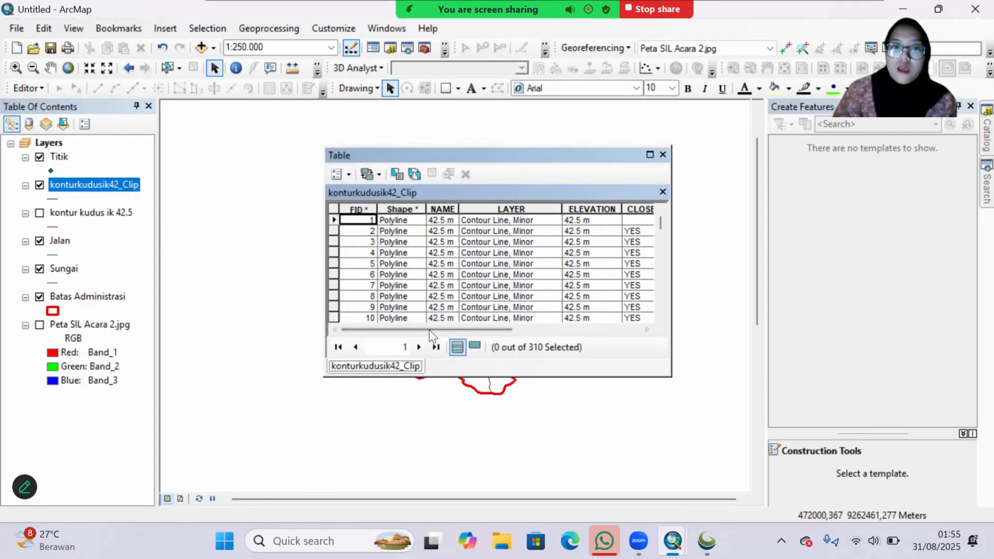
pyautogui.hscroll(2, 403, 280)
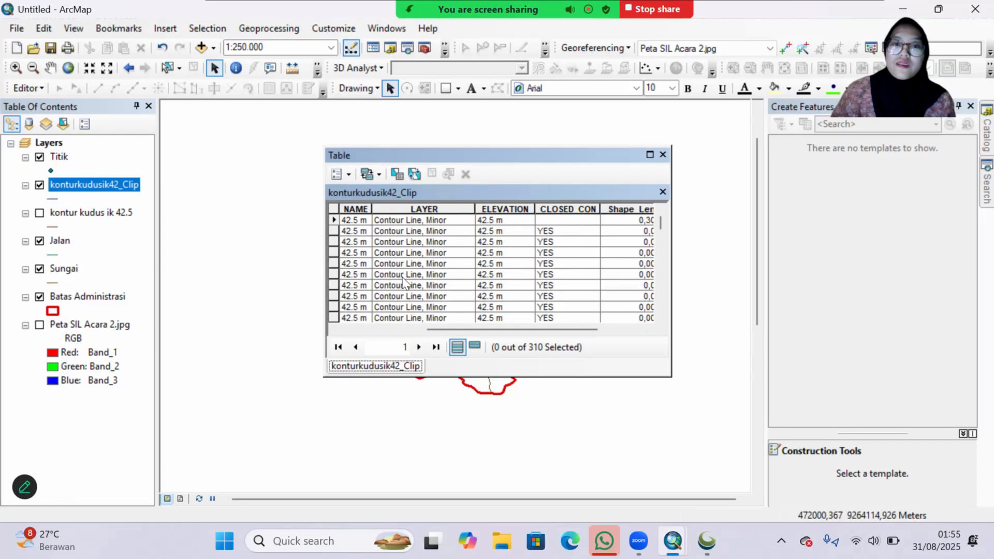
# Step: Calculate the ELEVATION field outside an edit session with the Python expression !ELEVATION!.replace(" m","") to strip the unit
pyautogui.click(496, 210)
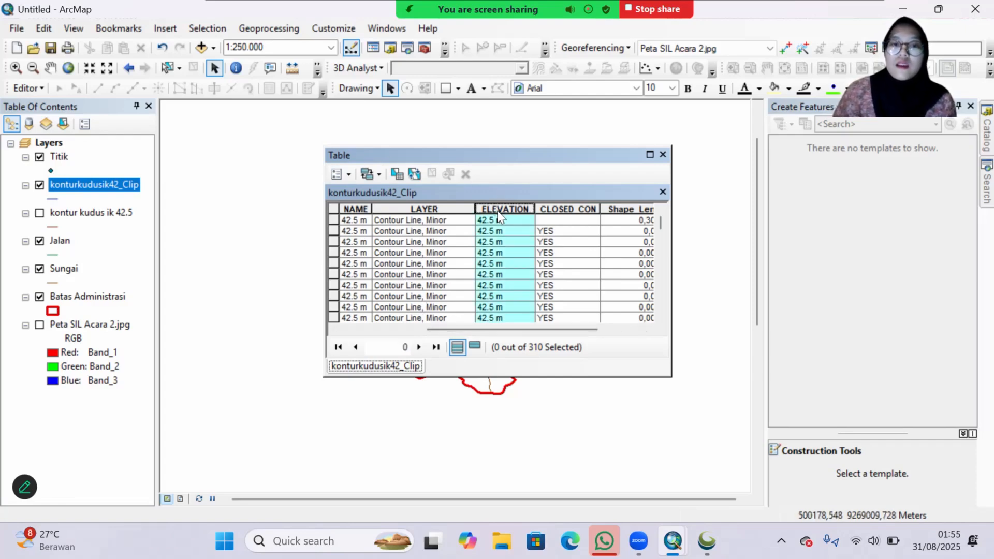
pyautogui.rightClick(499, 217)
pyautogui.click(559, 309)
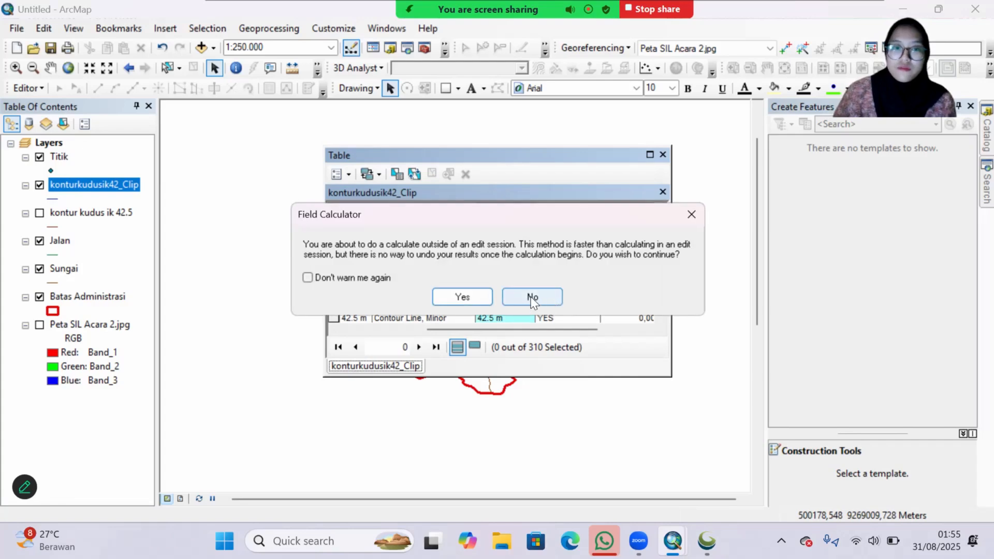
pyautogui.click(462, 298)
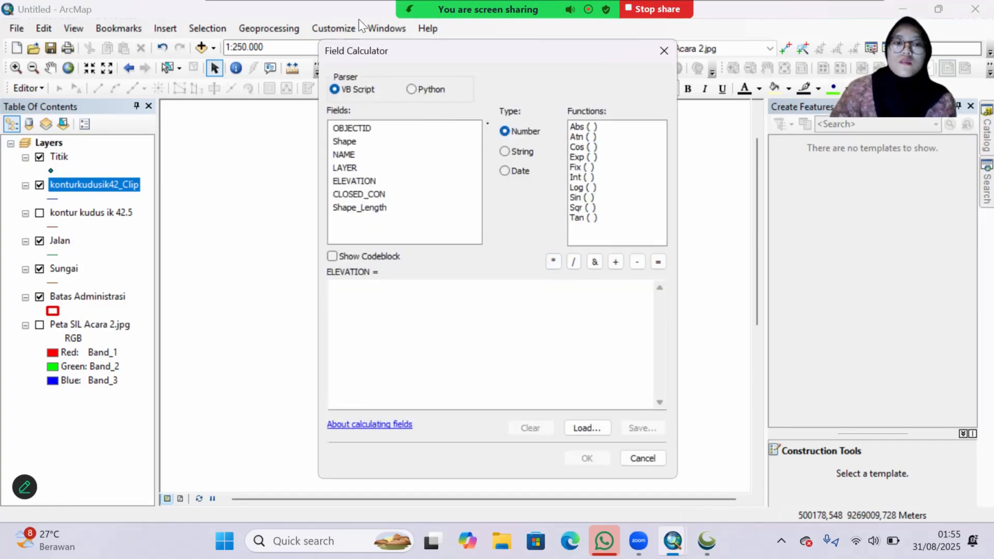
pyautogui.click(411, 90)
pyautogui.doubleClick(358, 181)
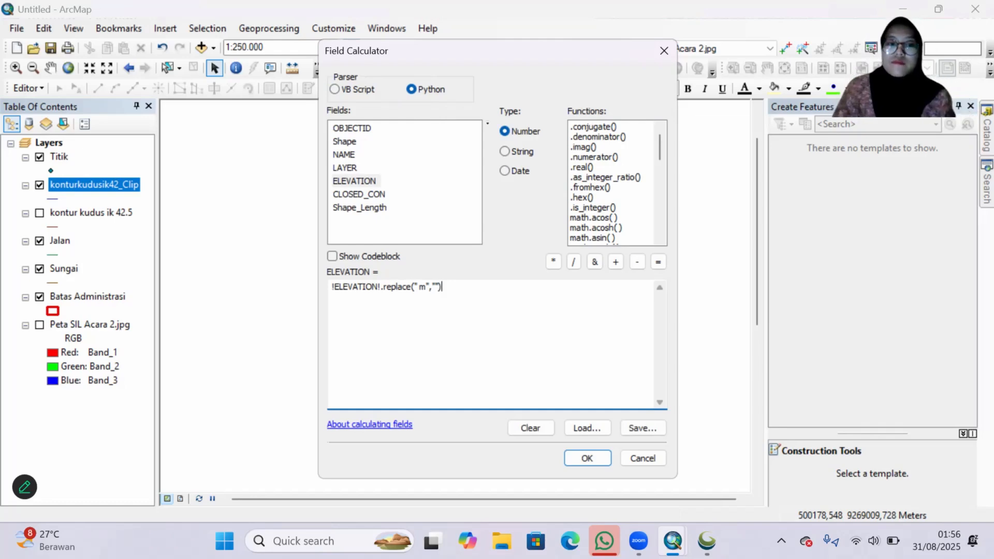
pyautogui.click(586, 458)
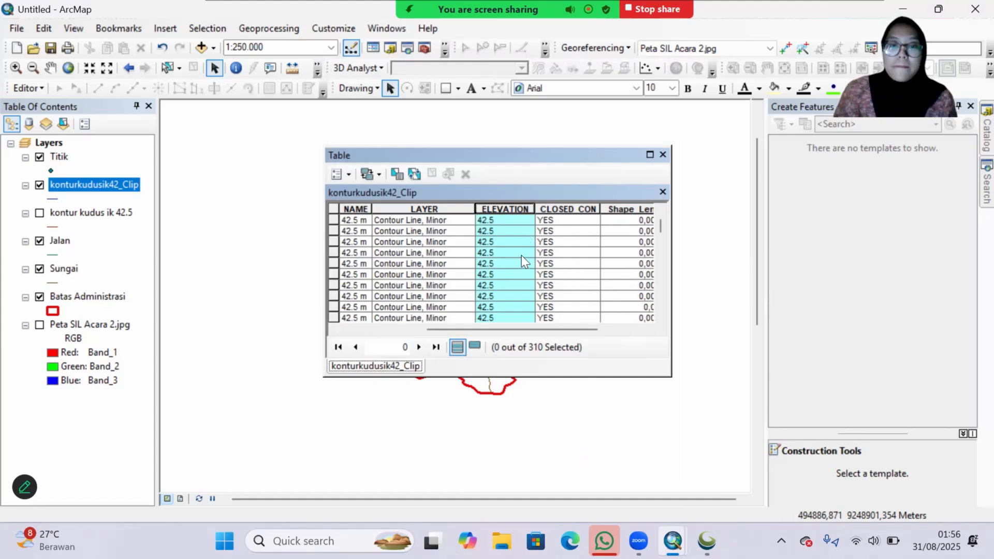
# Step: Add a Short Integer field named IK to the konturkudusik42_Clip attribute table
pyautogui.click(349, 179)
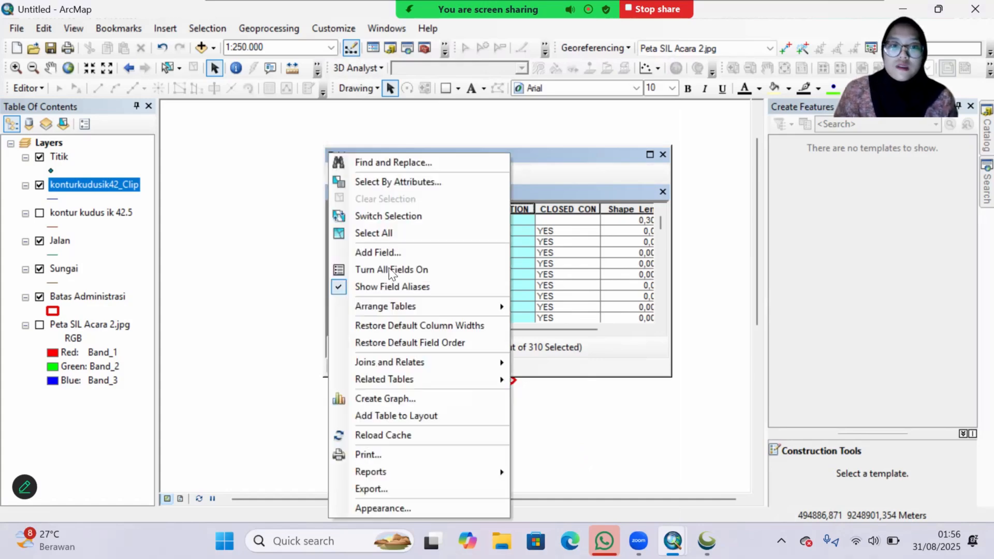
pyautogui.click(386, 250)
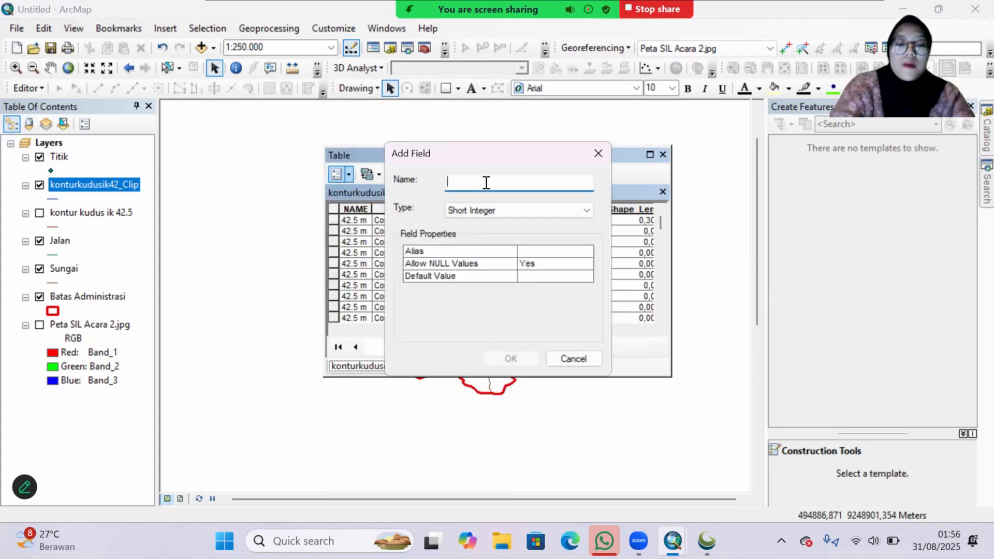
pyautogui.write('IK')
pyautogui.click(526, 205)
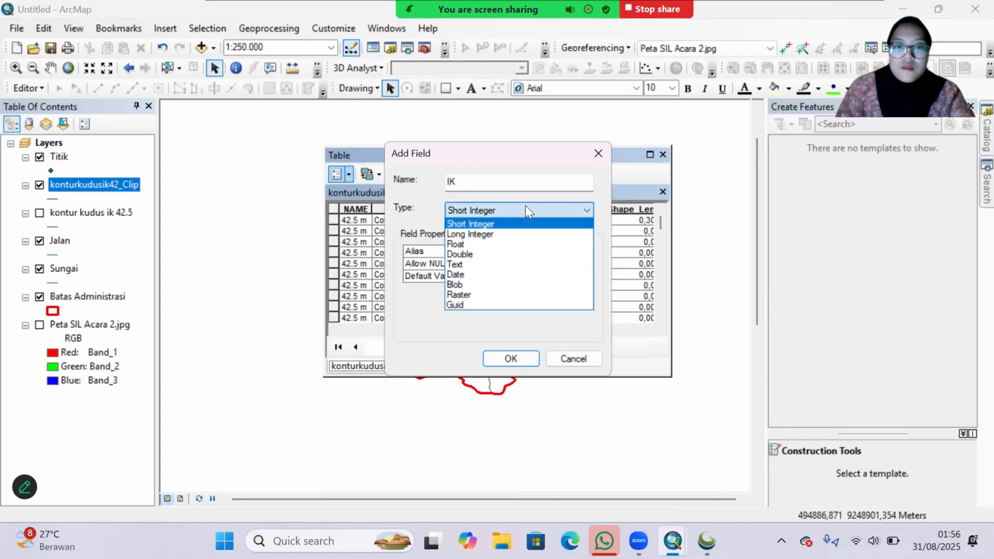
pyautogui.click(526, 206)
pyautogui.click(529, 359)
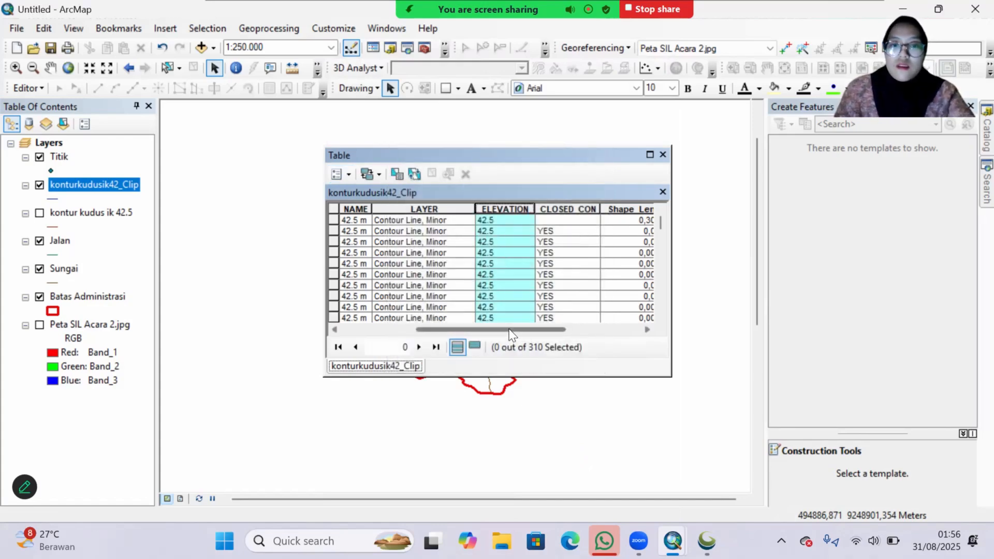
# Step: Calculate the IK field outside an edit session with the VB Script expression [ELEVATION] MOD 170 = 0, check its values and close the table
pyautogui.click(570, 330)
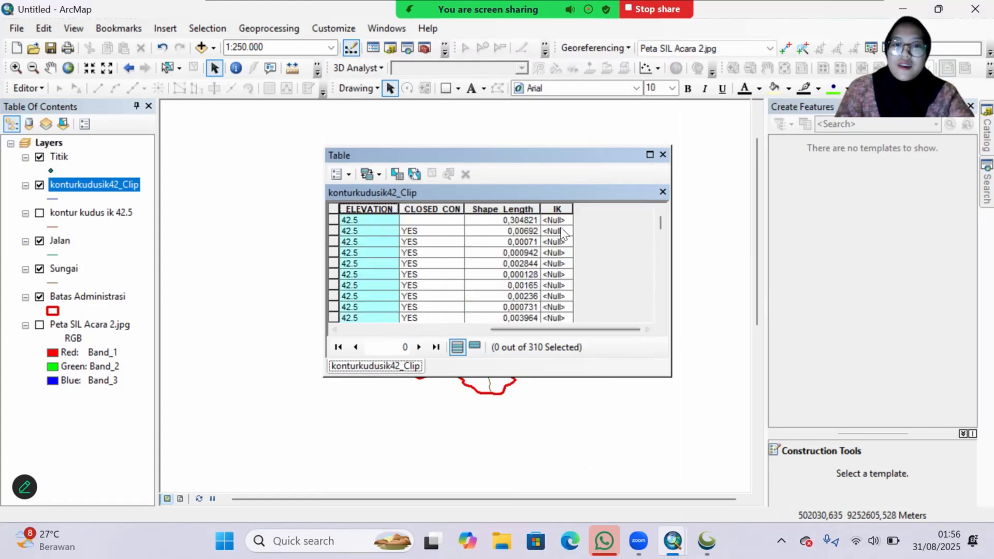
pyautogui.click(551, 210)
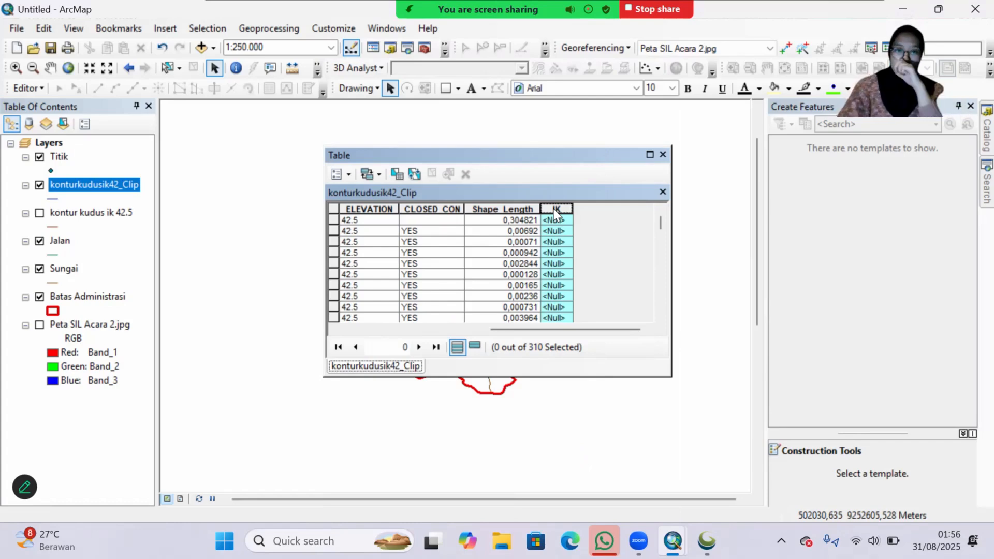
pyautogui.rightClick(554, 209)
pyautogui.click(578, 313)
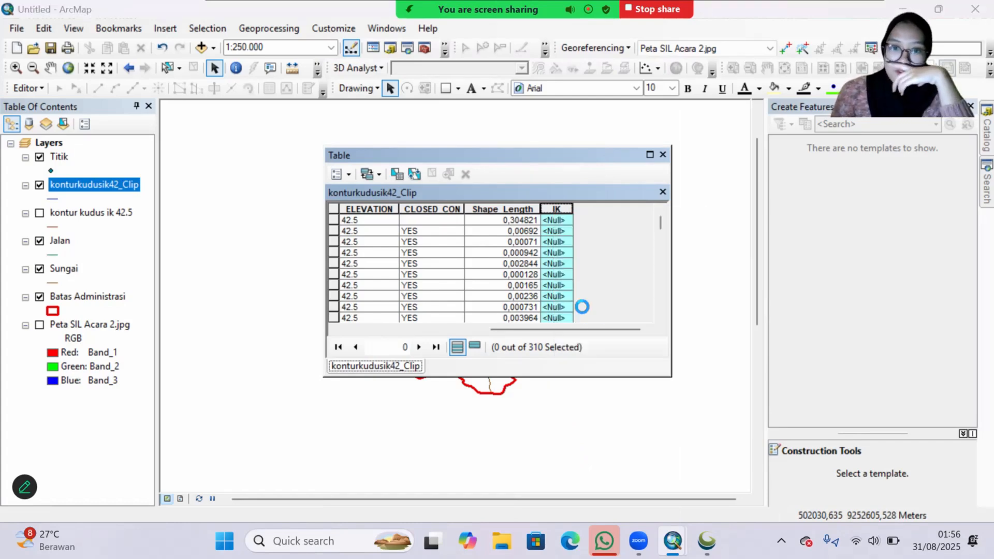
pyautogui.click(479, 300)
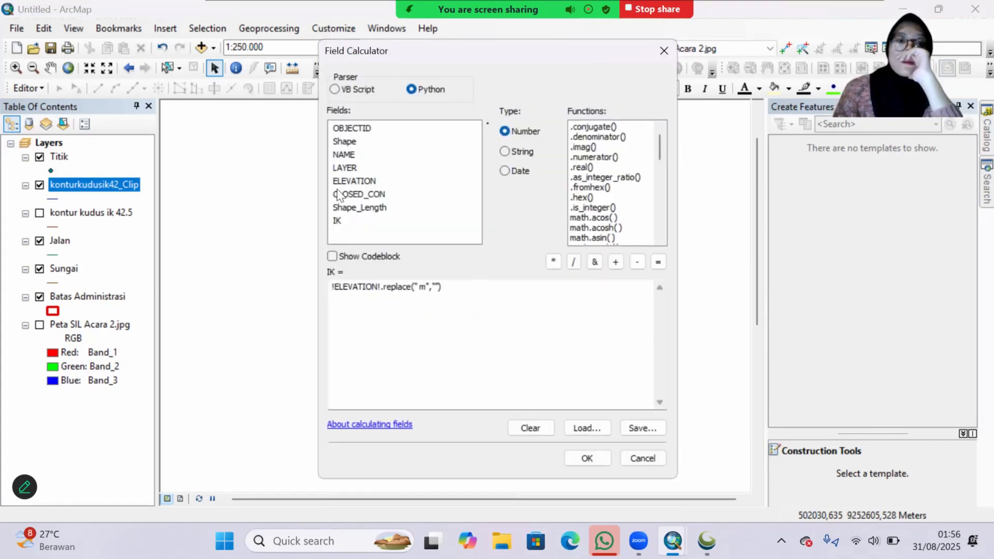
pyautogui.click(333, 89)
pyautogui.moveTo(456, 289); pyautogui.dragTo(295, 290)
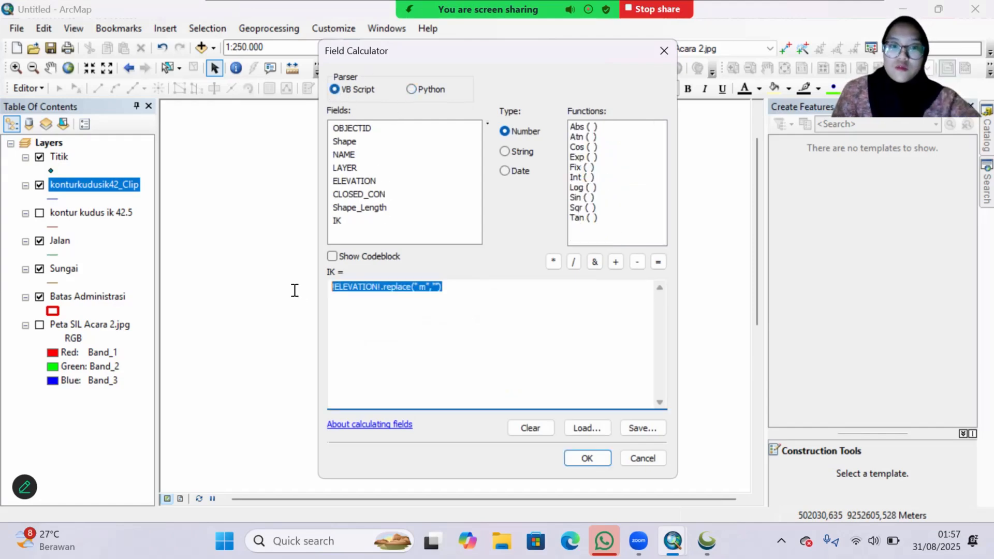
pyautogui.press('BackSpace')
pyautogui.doubleClick(354, 181)
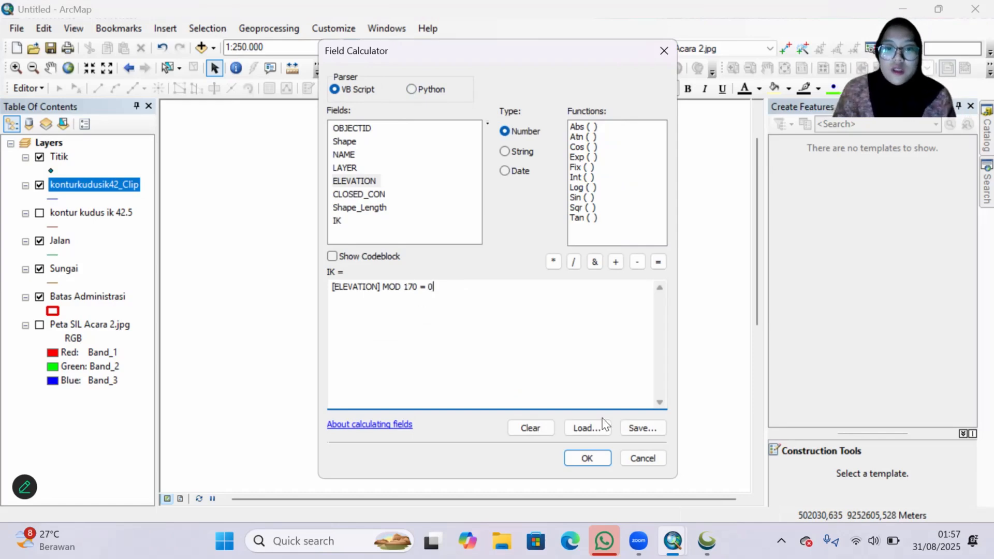
pyautogui.click(591, 463)
pyautogui.scroll(-10, 606, 303)
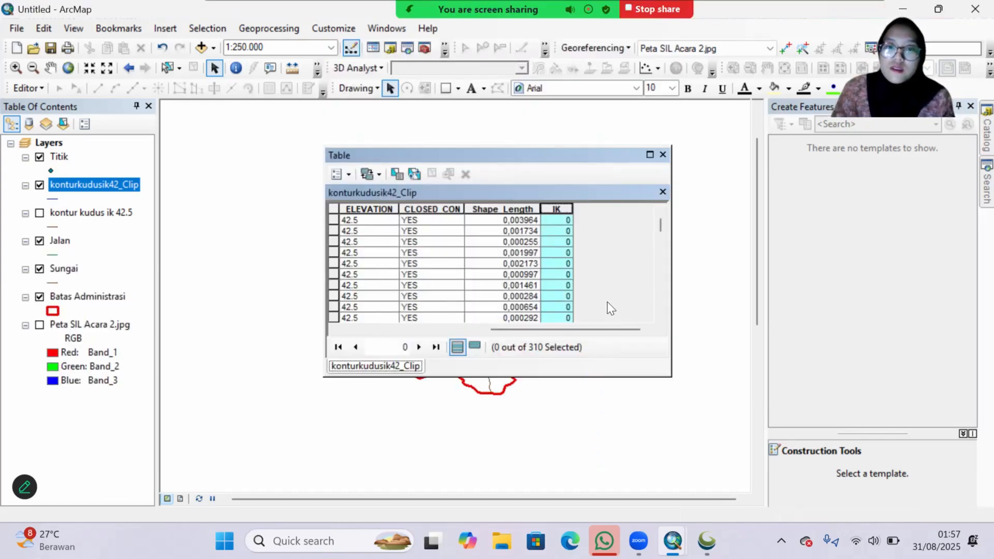
pyautogui.click(23, 88)
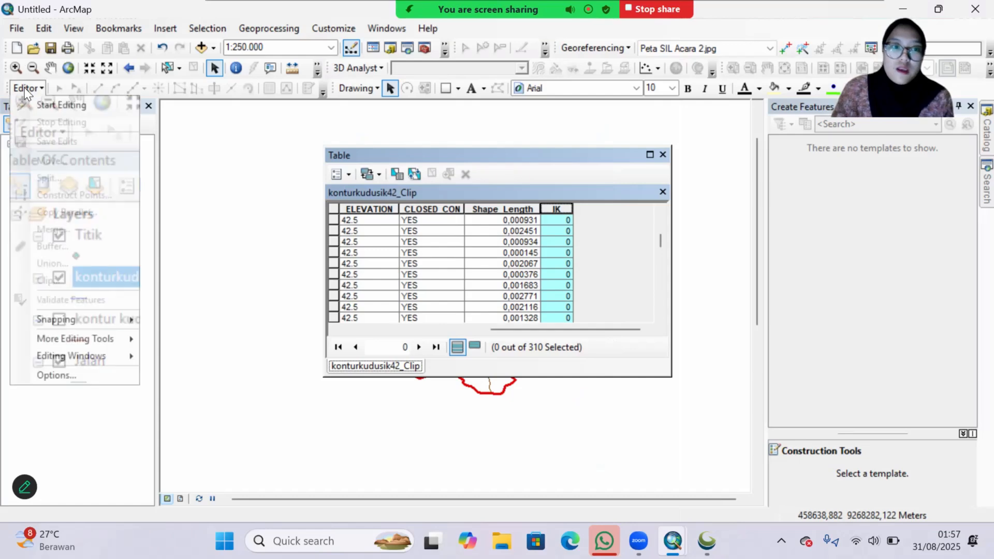
pyautogui.click(628, 185)
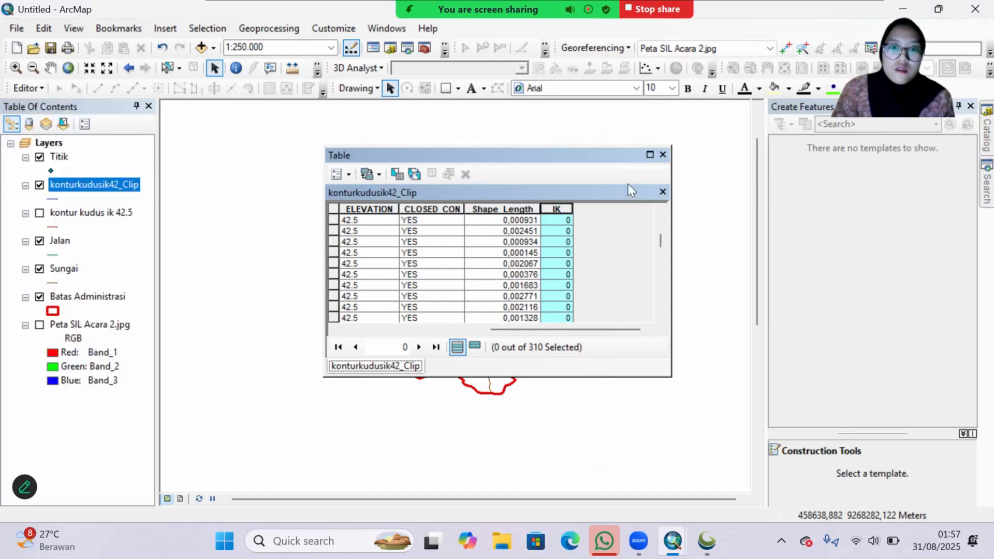
pyautogui.click(662, 156)
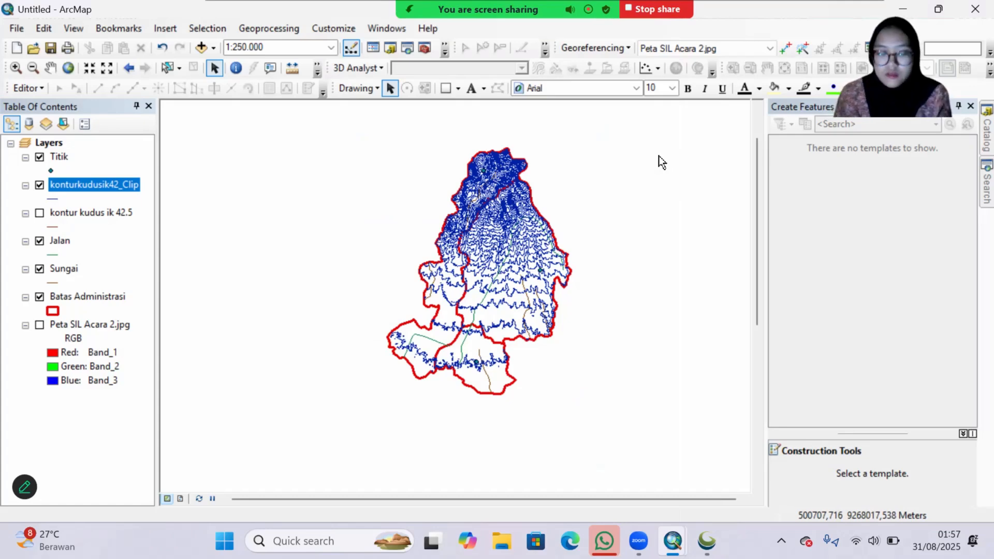
# Step: Open the Batas Administrasi attribute table and add a Text field named PL
pyautogui.rightClick(92, 303)
pyautogui.moveTo(165, 196)
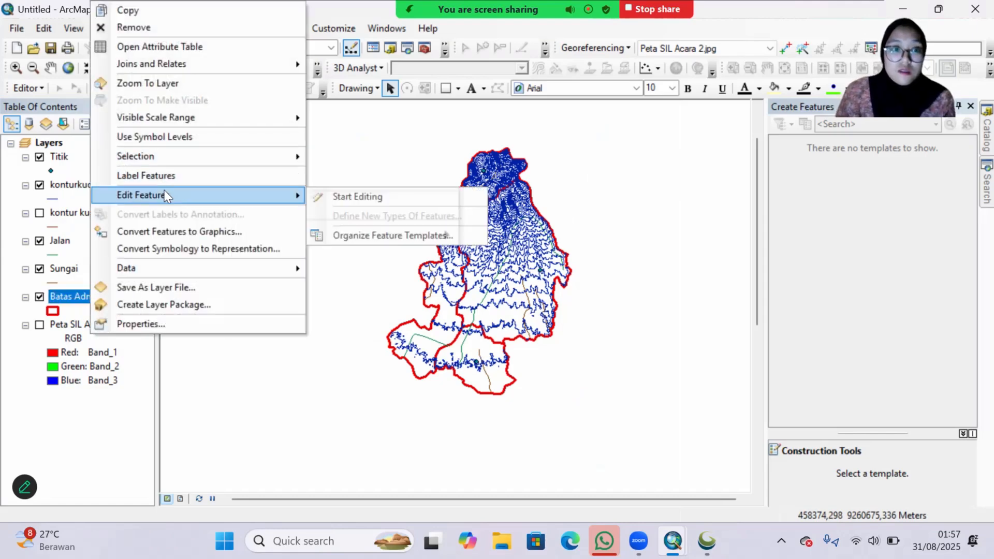
pyautogui.click(189, 46)
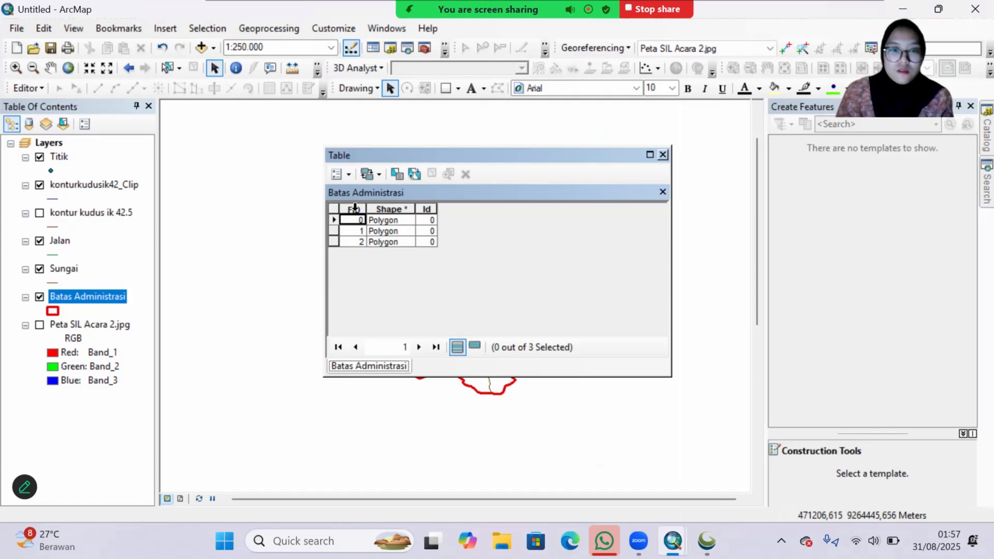
pyautogui.click(351, 175)
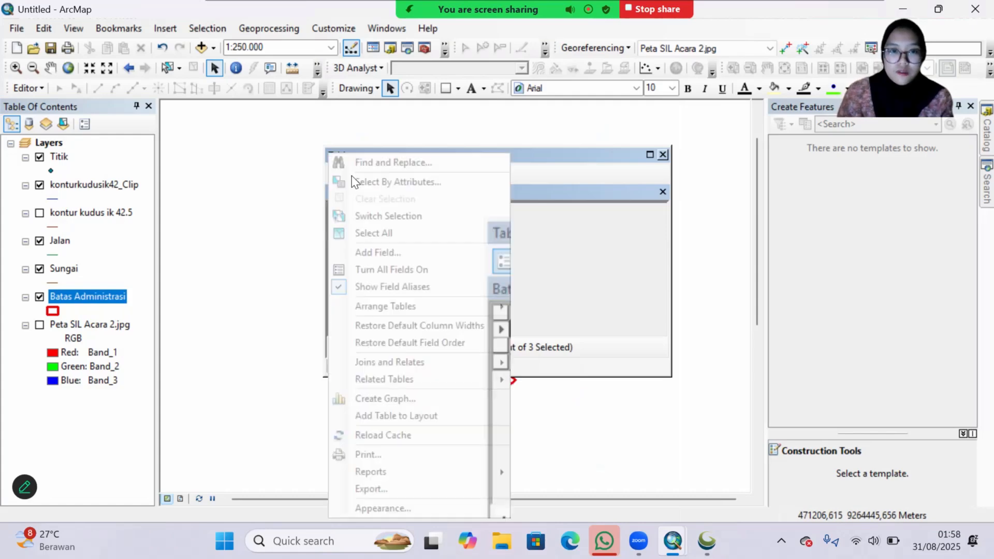
pyautogui.click(396, 252)
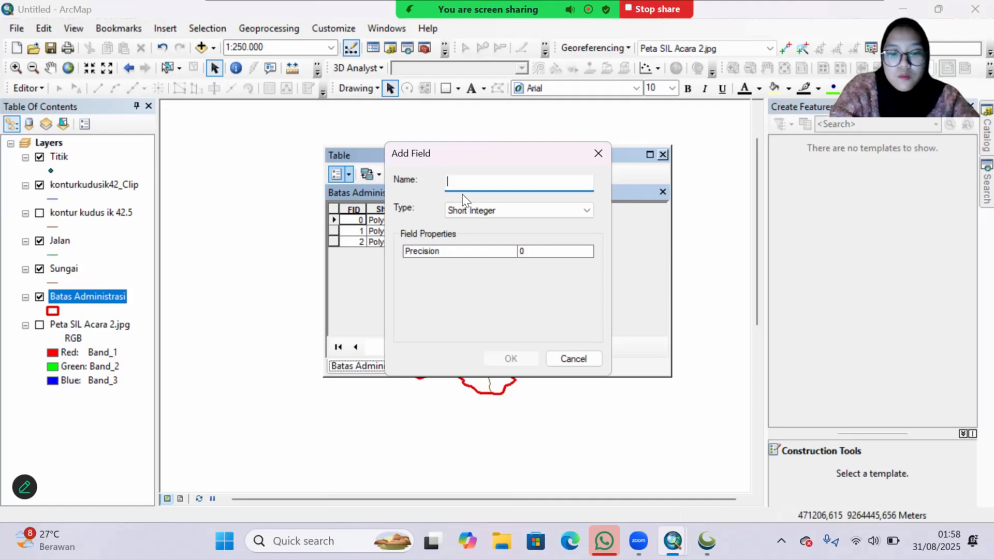
pyautogui.write('PL')
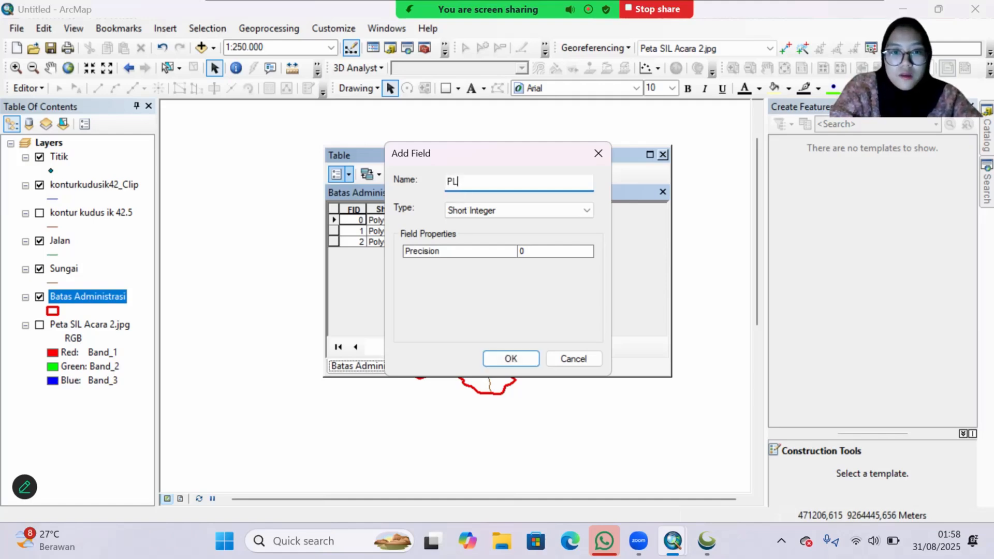
pyautogui.click(461, 207)
pyautogui.click(465, 264)
pyautogui.click(511, 359)
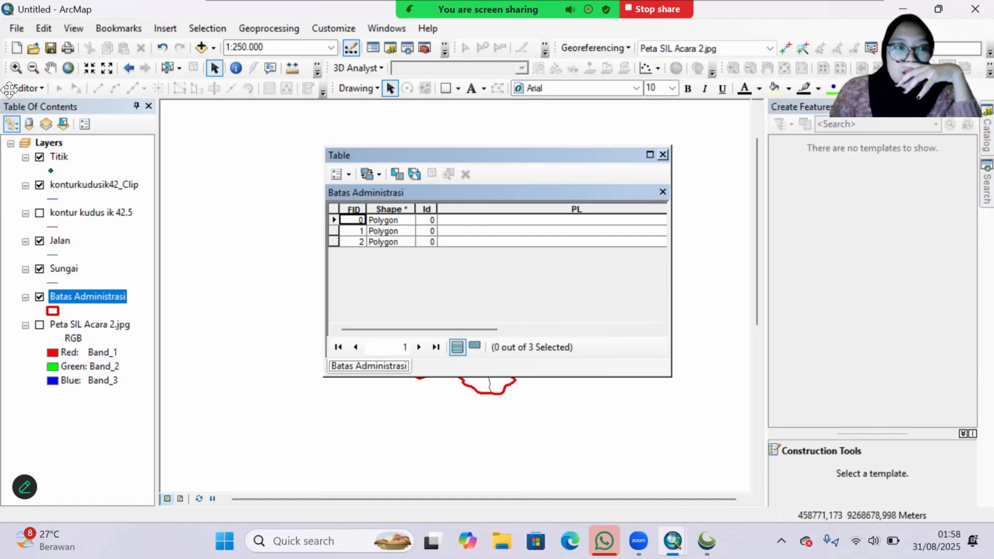
# Step: In an edit session, fill the three PL records with Permukiman, Sawah Tadah Hujan and Semak Belukar, stop editing and close the table
pyautogui.click(29, 88)
pyautogui.click(57, 105)
pyautogui.click(455, 221)
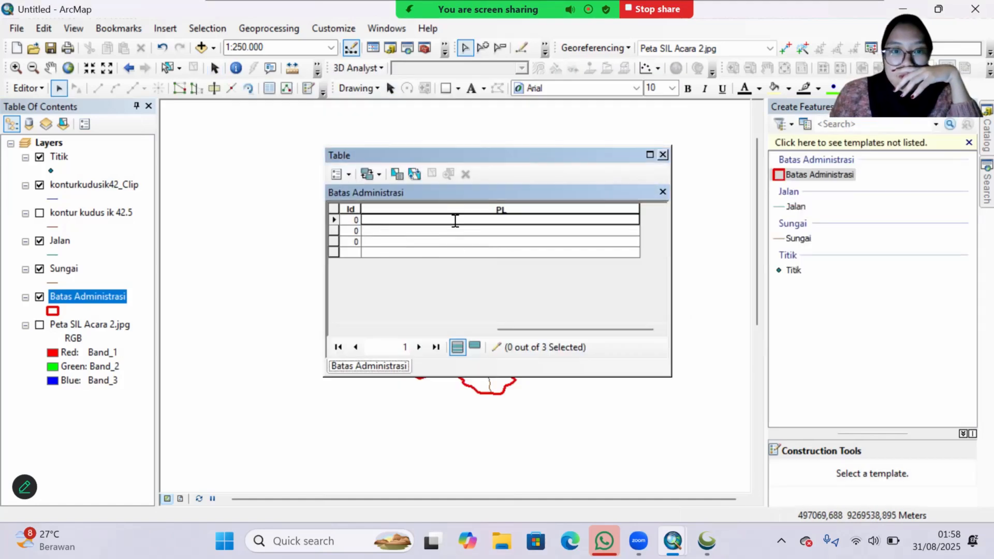
pyautogui.write('Permumiman')
pyautogui.press('Return')
pyautogui.write('Sawah Tadah Hujan')
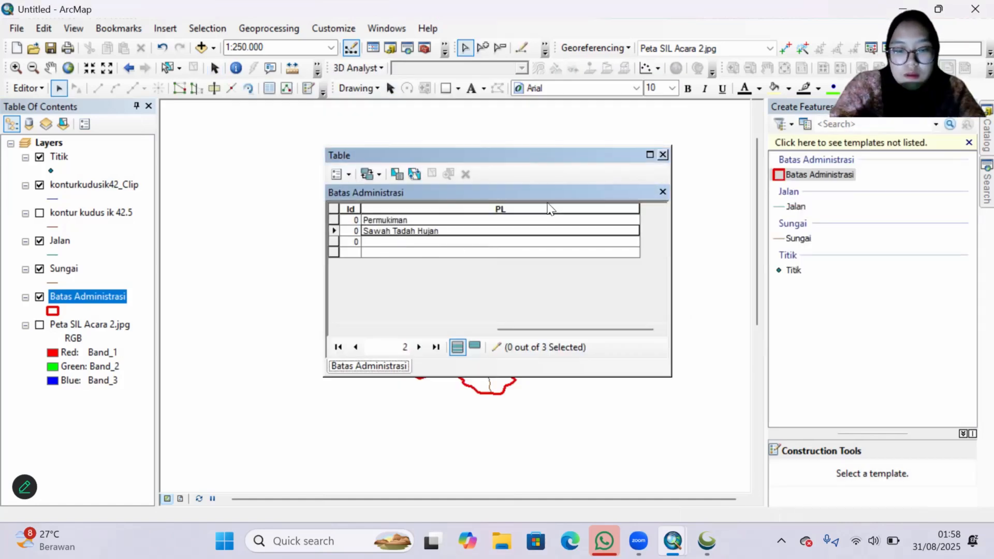
pyautogui.press('Return')
pyautogui.write('Semak Belukar')
pyautogui.click(29, 89)
pyautogui.click(57, 119)
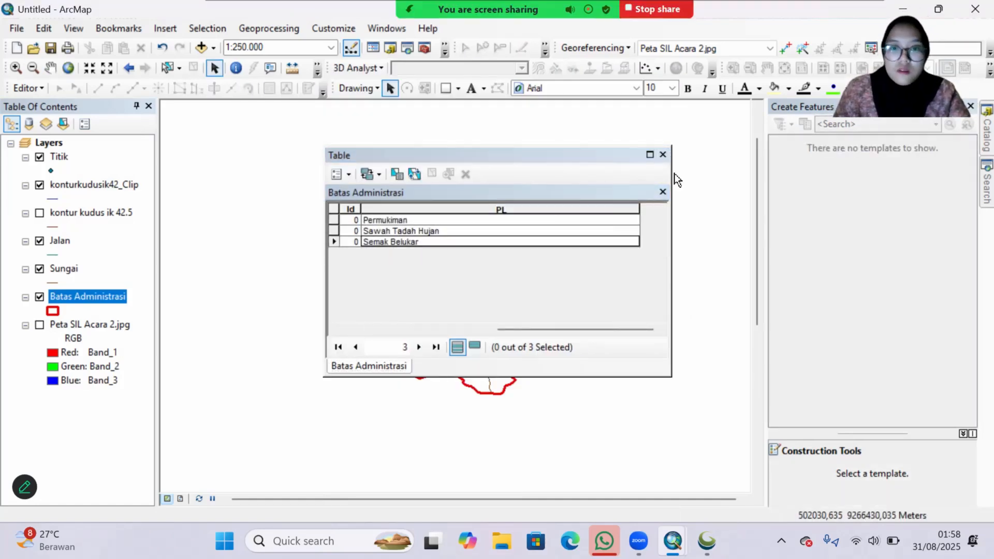
pyautogui.click(662, 154)
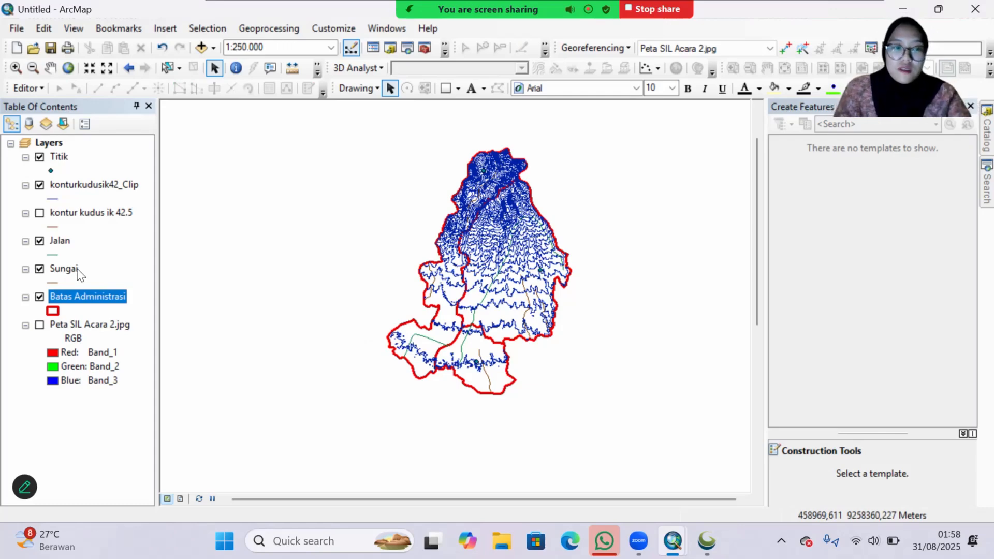
# Step: Open the Sungai attribute table and add a Text field named Ket with length 50
pyautogui.rightClick(77, 268)
pyautogui.click(159, 48)
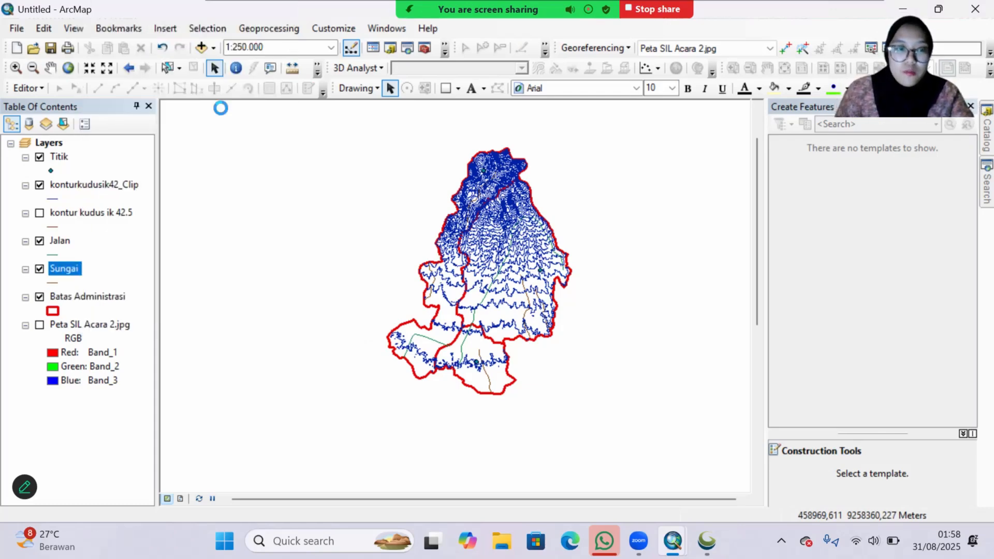
pyautogui.click(337, 171)
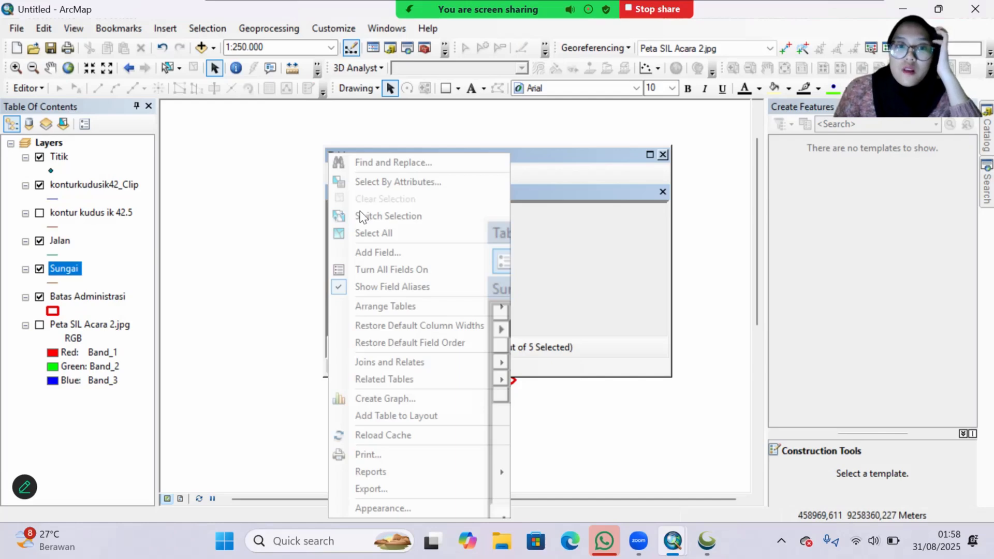
pyautogui.click(375, 252)
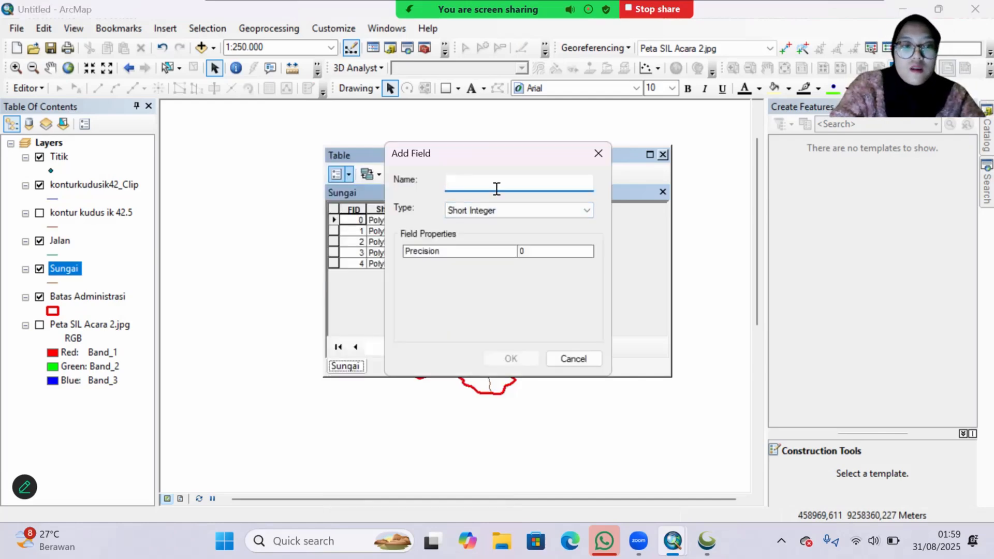
pyautogui.write('Ket')
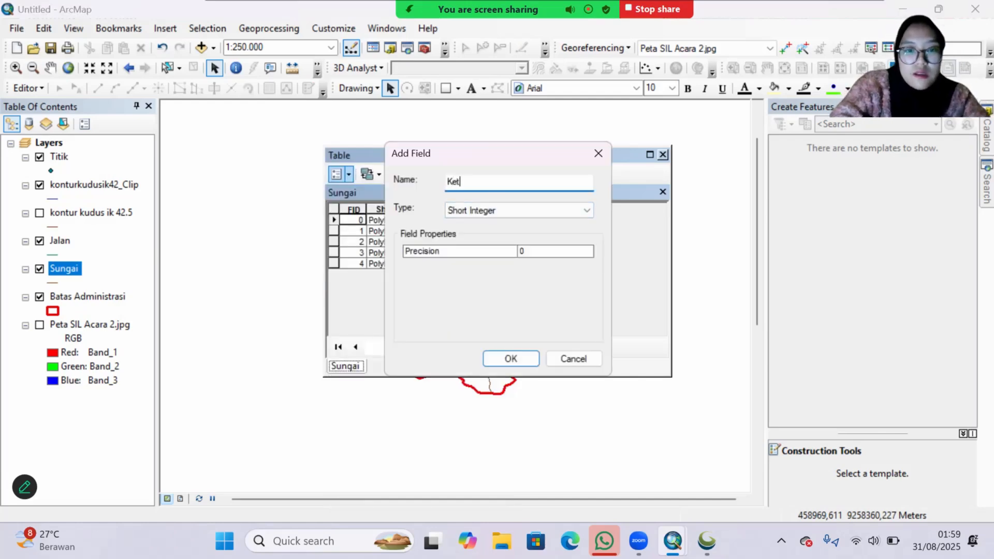
pyautogui.click(511, 210)
pyautogui.click(506, 263)
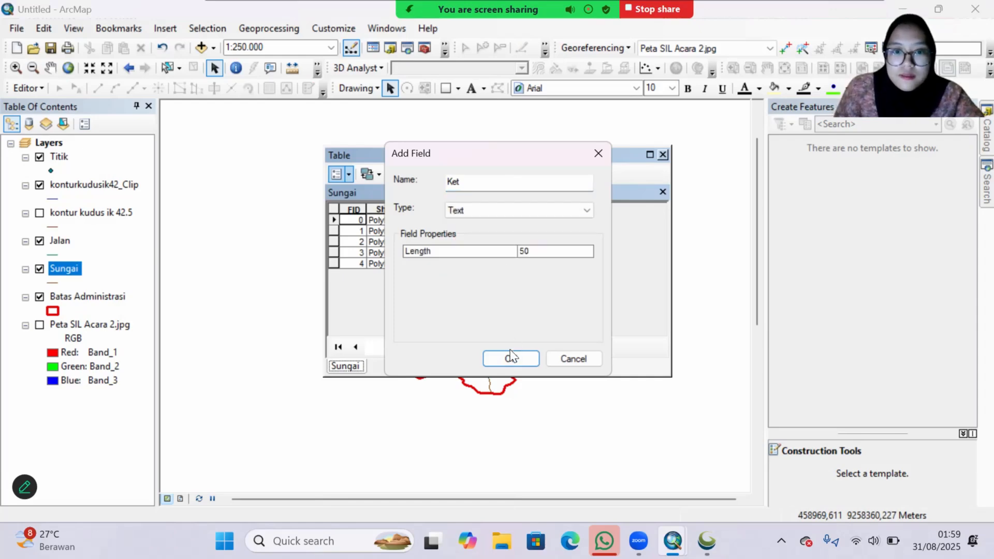
pyautogui.click(510, 358)
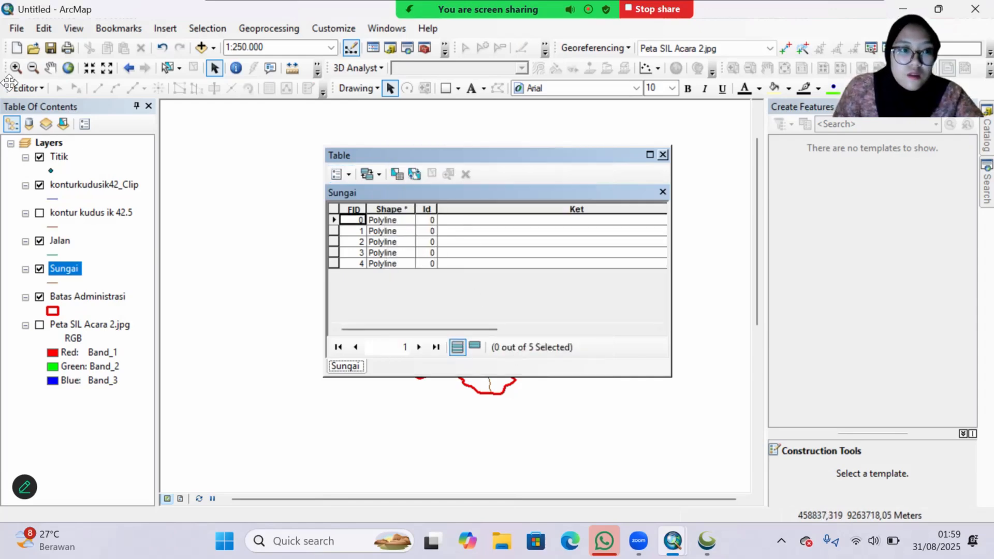
# Step: In an edit session, enter Sungai in Ket for river records 1, 2 and 4 and Sungai Musiman for record 3, then stop editing
pyautogui.click(49, 92)
pyautogui.click(42, 104)
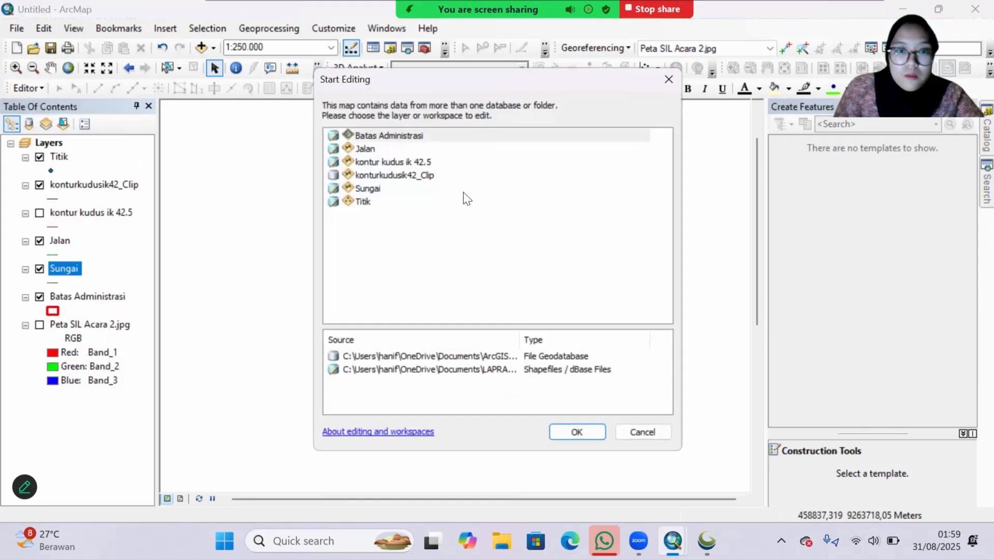
pyautogui.click(568, 432)
pyautogui.press('Return')
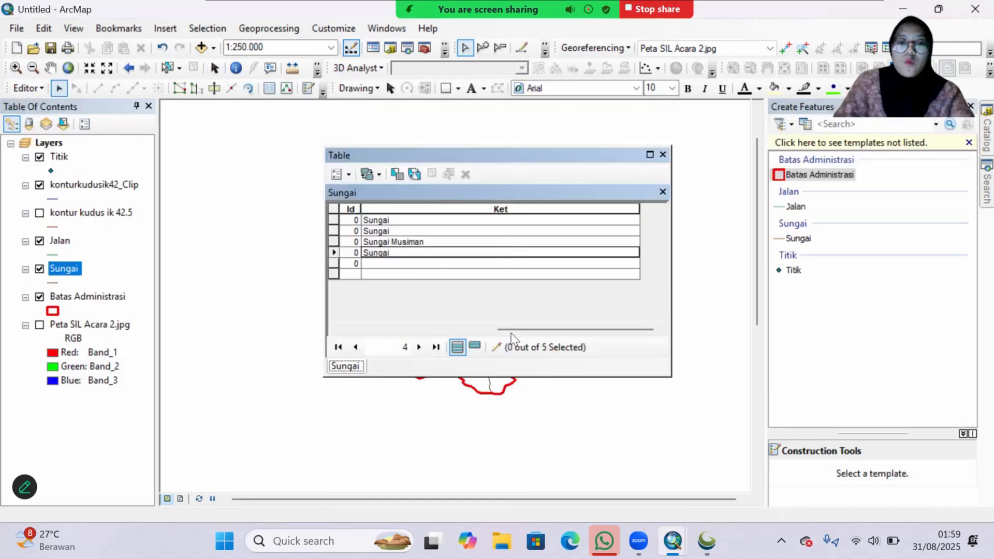
pyautogui.click(31, 88)
pyautogui.click(44, 117)
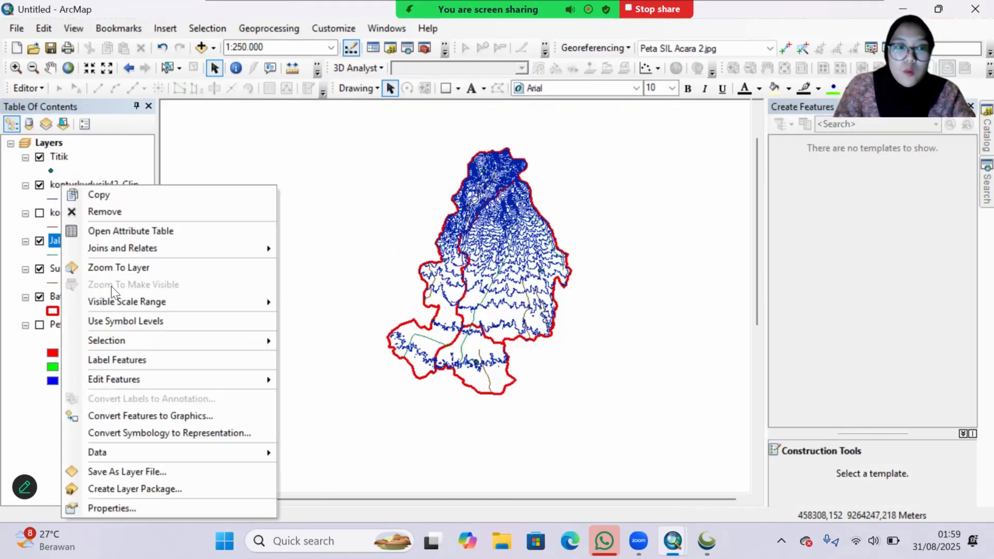
# Step: Open the Jalan attribute table and add a Text field named Ket
pyautogui.click(133, 229)
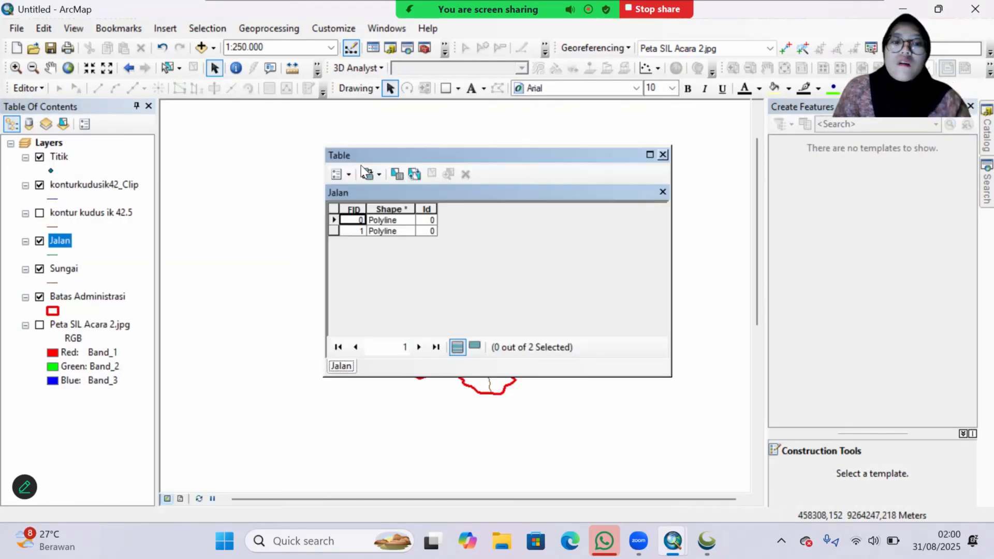
pyautogui.click(336, 174)
pyautogui.click(363, 243)
pyautogui.write('Ket')
pyautogui.click(497, 211)
pyautogui.click(487, 264)
pyautogui.click(511, 358)
# Step: In an edit session, fill the road Ket records with Jalan Lokal and Jalan Arteri, stop editing and close the table
pyautogui.click(28, 88)
pyautogui.click(41, 104)
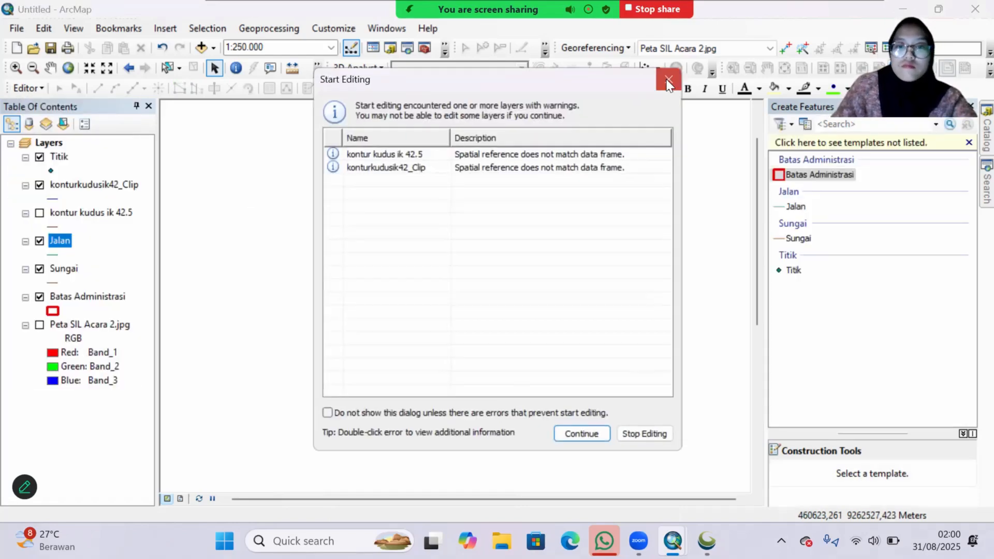
pyautogui.click(668, 82)
pyautogui.click(463, 219)
pyautogui.write('Jalan Lokal')
pyautogui.click(464, 231)
pyautogui.write('Jalan Arteri')
pyautogui.click(28, 88)
pyautogui.click(45, 117)
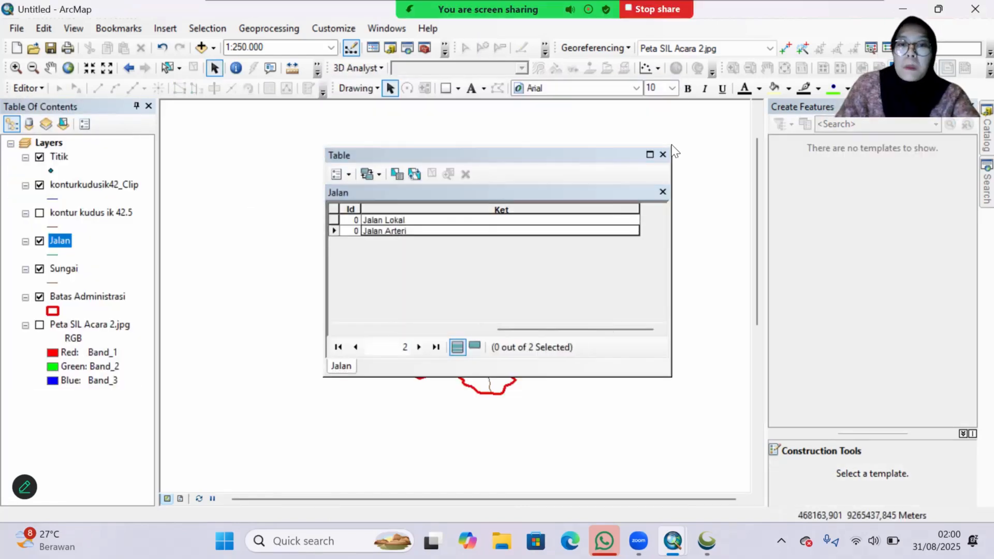
pyautogui.click(663, 155)
# Step: Open the attribute table of the Titik layer
pyautogui.rightClick(59, 157)
pyautogui.click(111, 203)
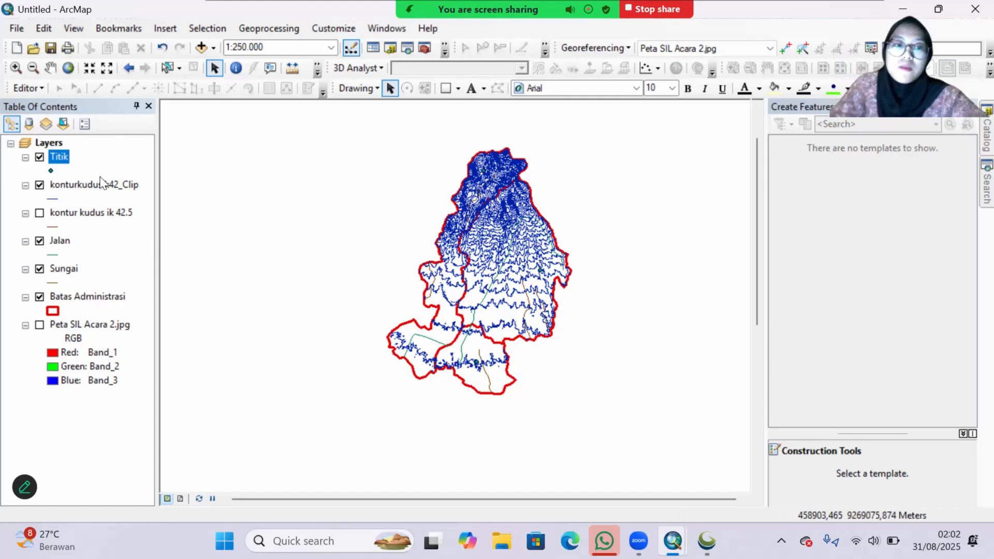
# Step: Open the layer properties of konturkudusik42_Clip
pyautogui.click(102, 190)
pyautogui.rightClick(102, 190)
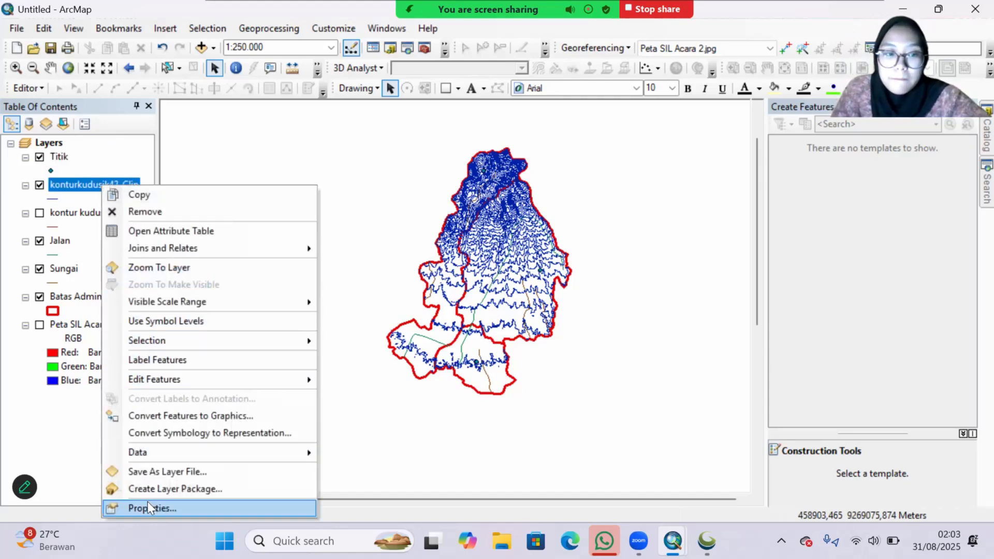
pyautogui.click(135, 508)
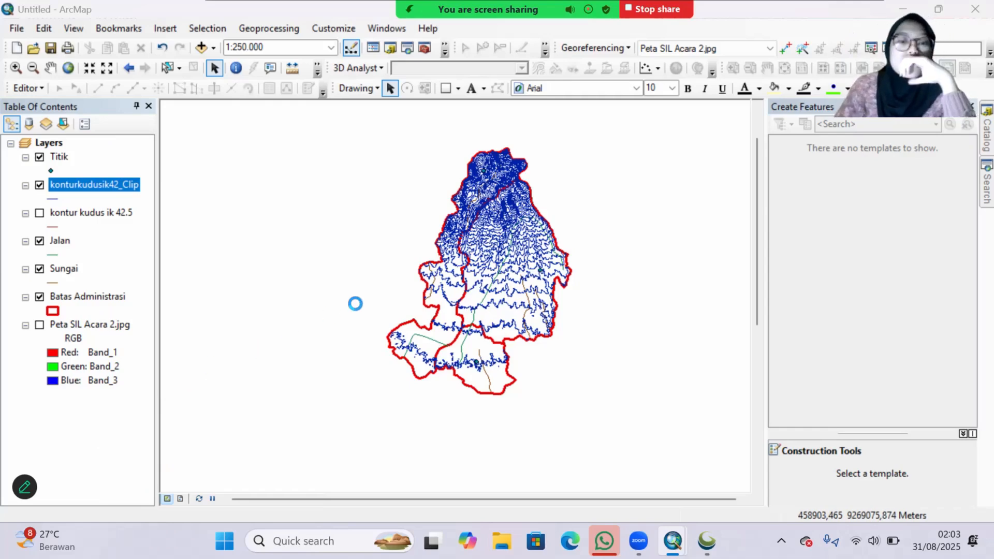
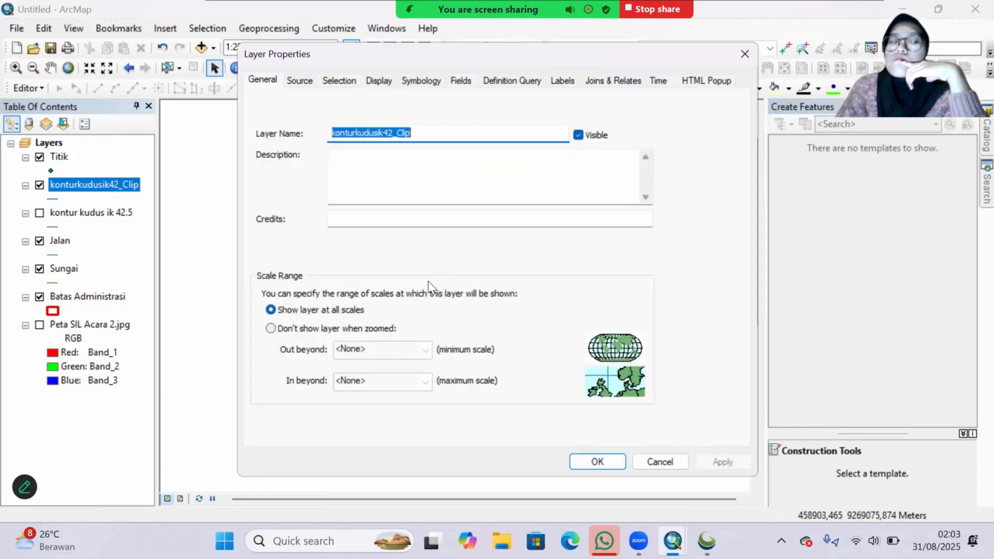
# Step: Symbolize konturkudusik42_Clip as categories with unique values of the IK field and add all its values
pyautogui.click(560, 84)
pyautogui.click(407, 83)
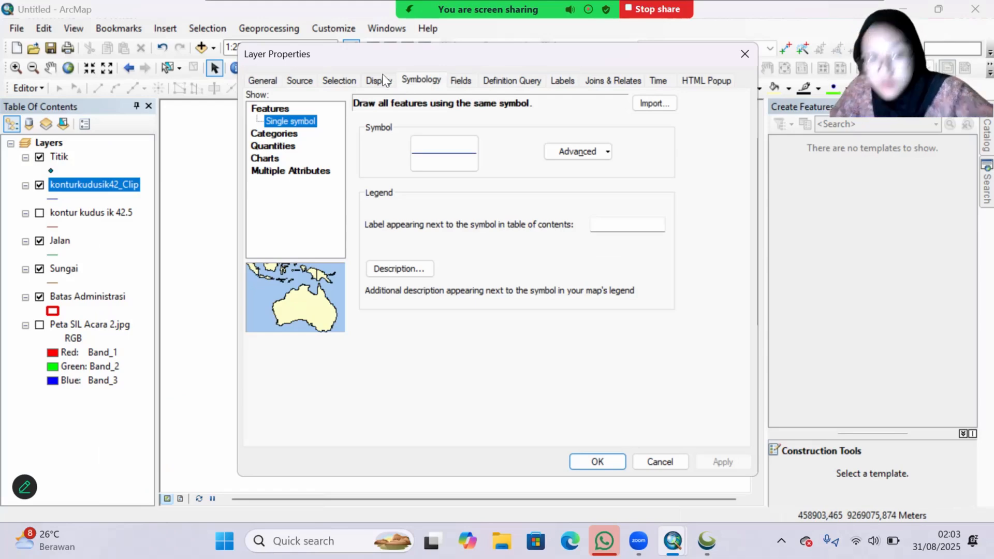
pyautogui.click(258, 134)
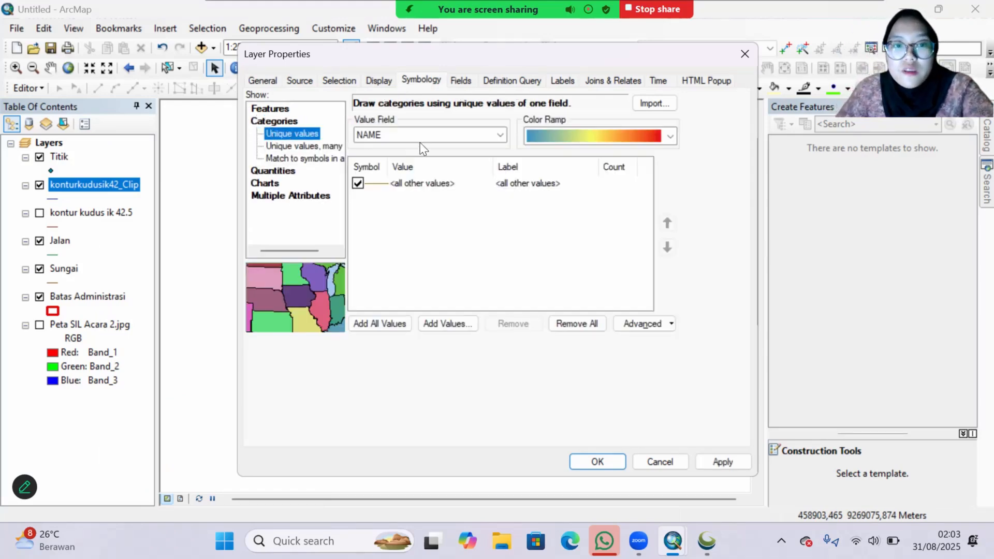
pyautogui.click(439, 134)
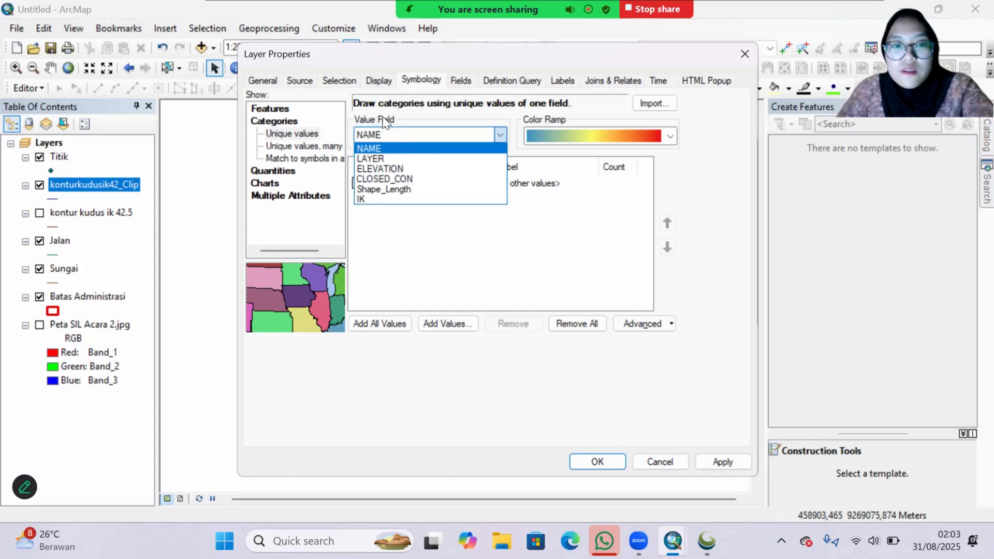
pyautogui.click(397, 200)
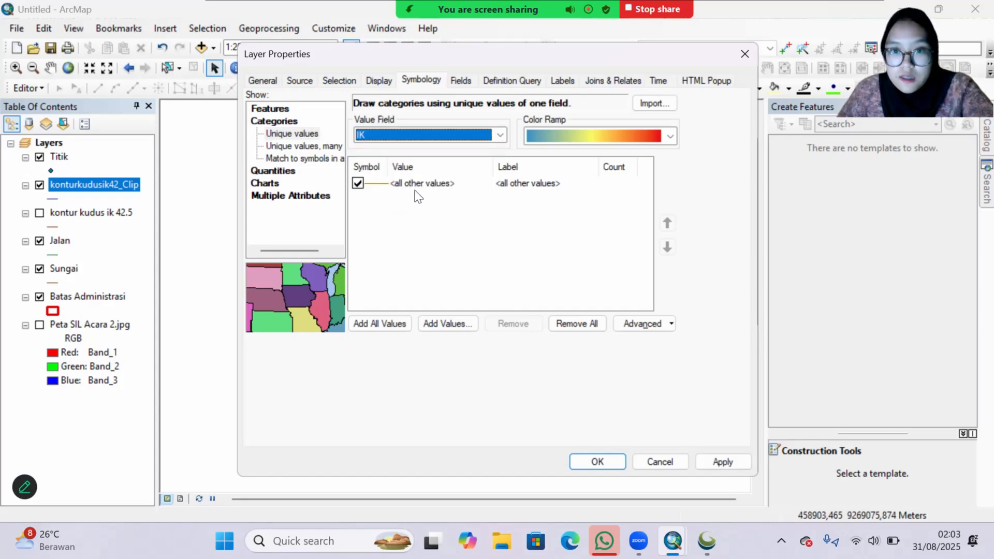
pyautogui.click(378, 324)
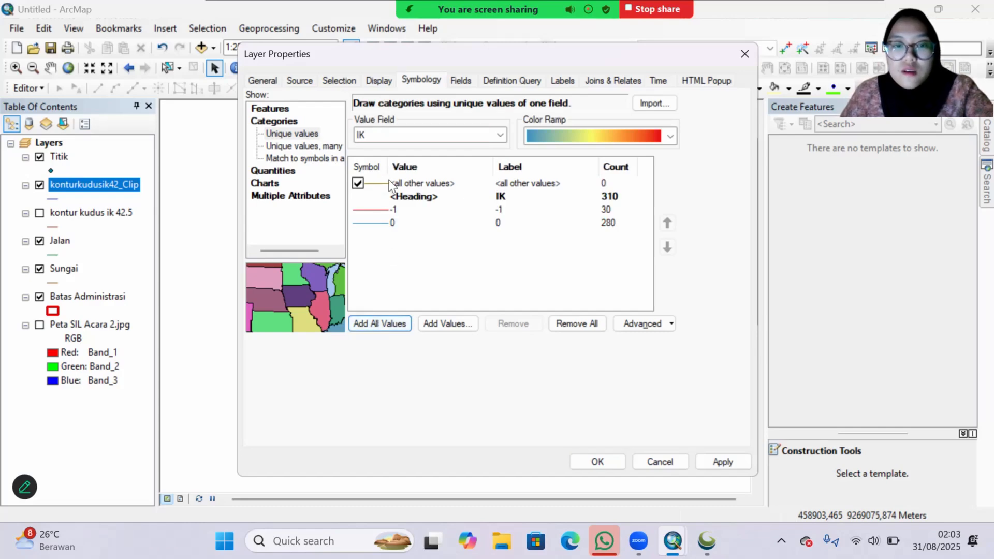
# Step: Set the line symbol of IK value -1 to Electron Gold with a width of 2
pyautogui.click(387, 199)
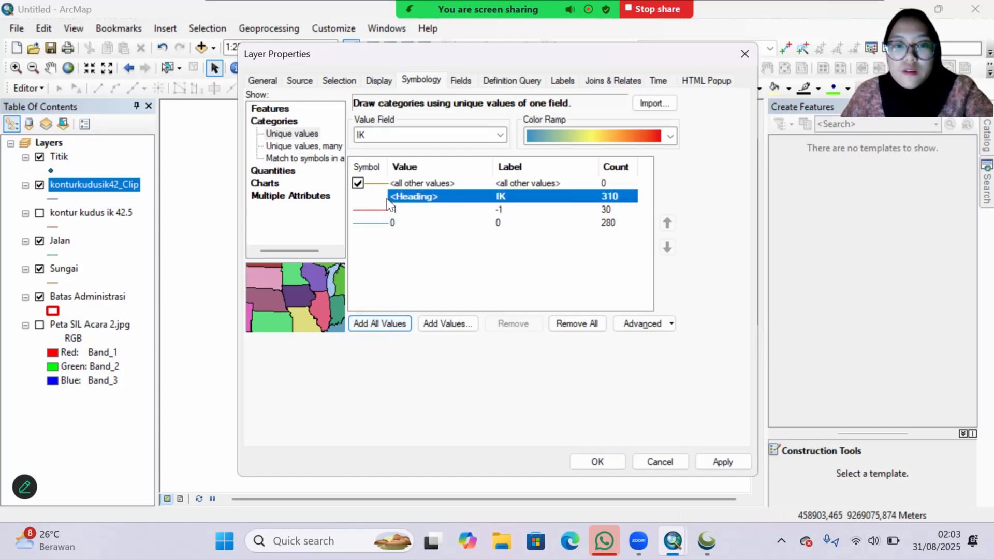
pyautogui.doubleClick(370, 211)
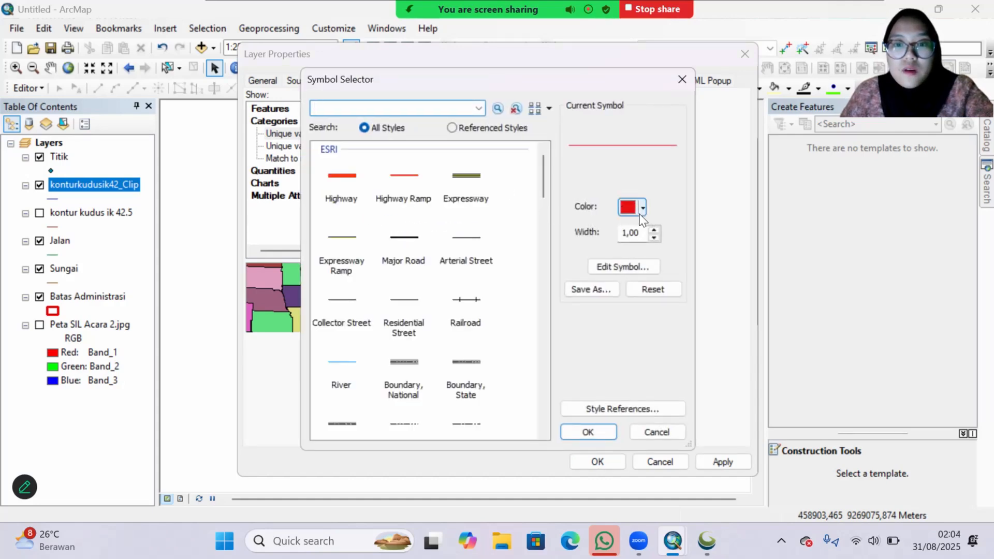
pyautogui.click(643, 208)
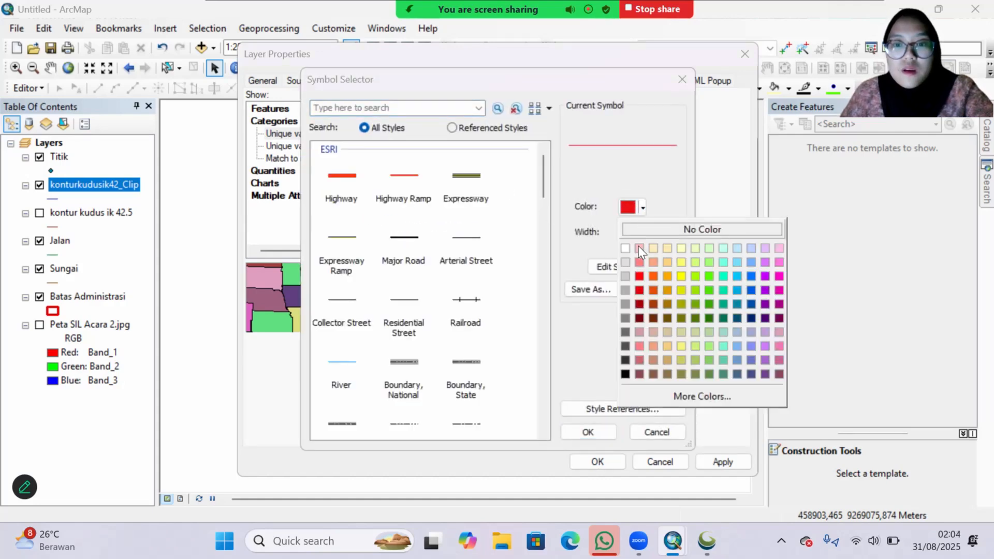
pyautogui.click(664, 277)
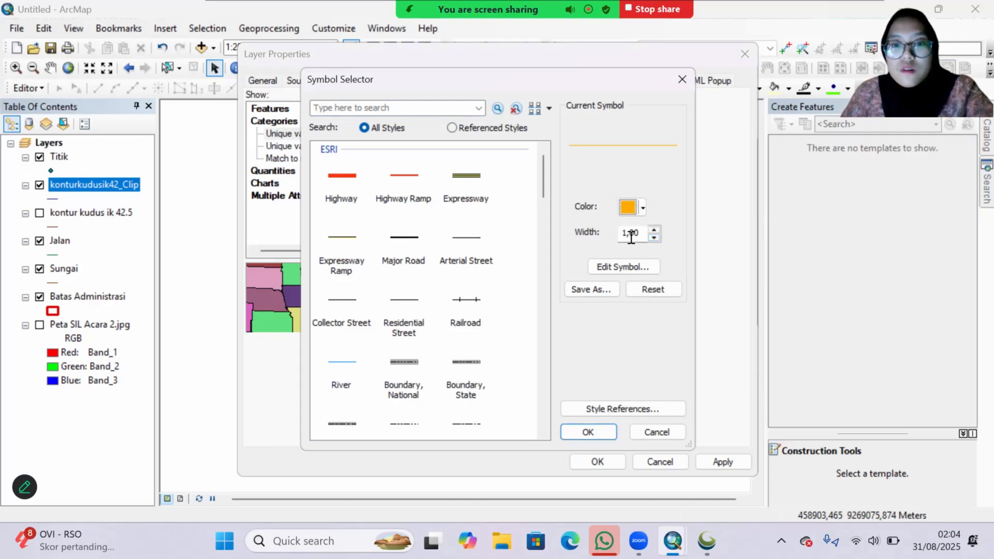
pyautogui.click(654, 234)
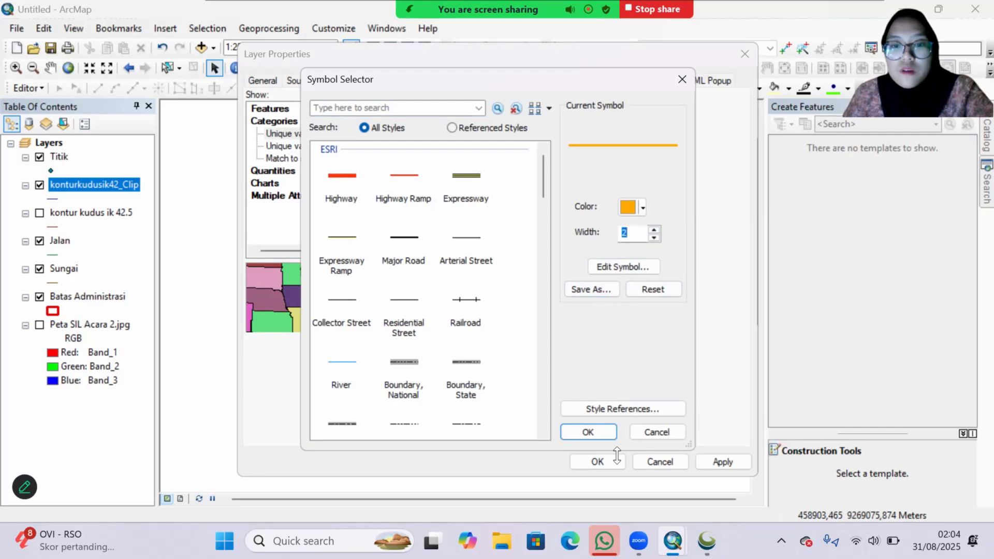
pyautogui.click(593, 434)
# Step: Set the line symbol of IK value 0 to Electron Gold and apply the contour symbology
pyautogui.doubleClick(372, 223)
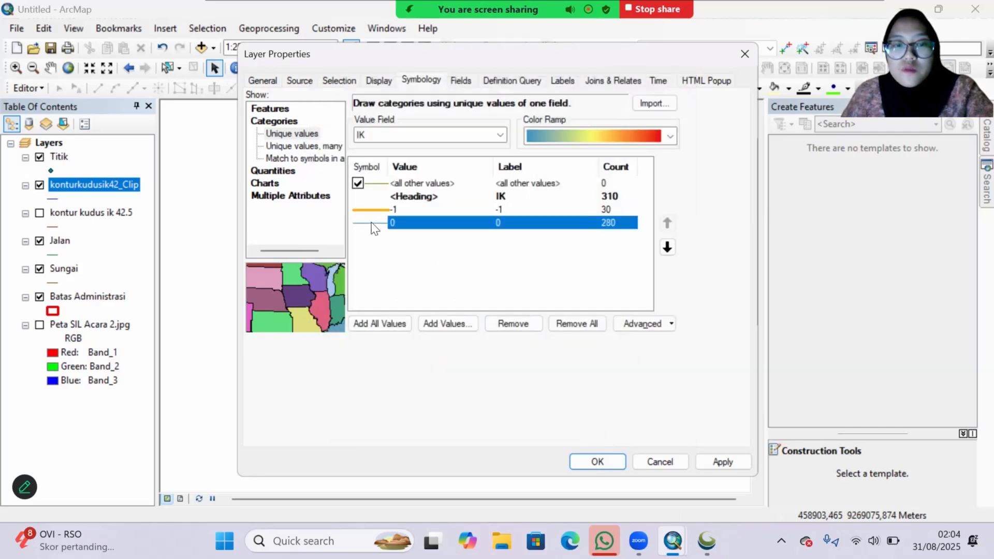
pyautogui.click(642, 209)
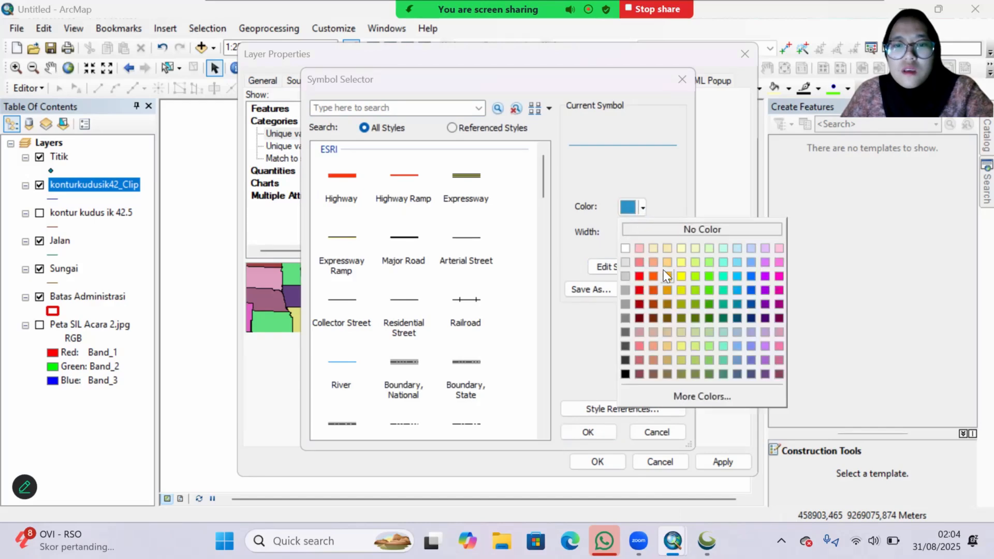
pyautogui.click(666, 275)
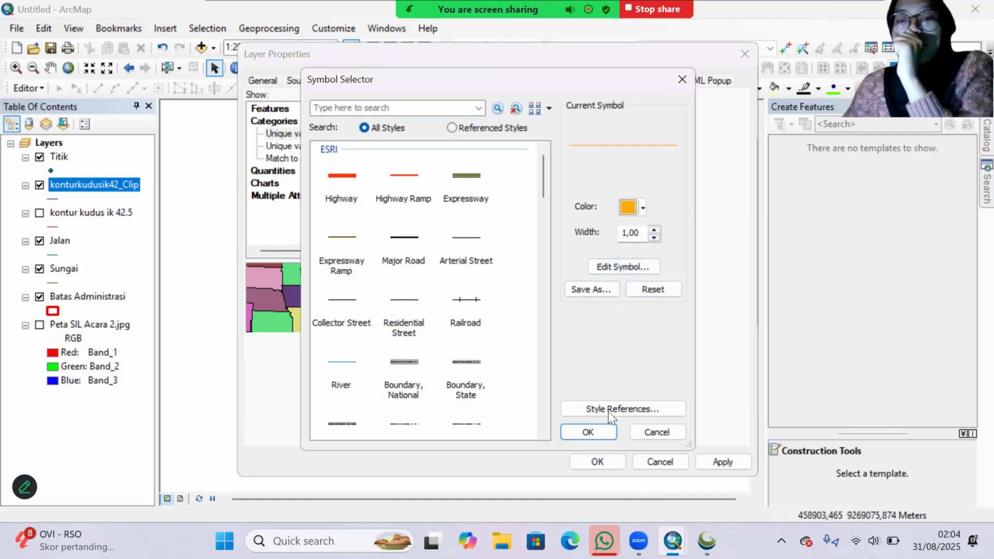
pyautogui.click(606, 430)
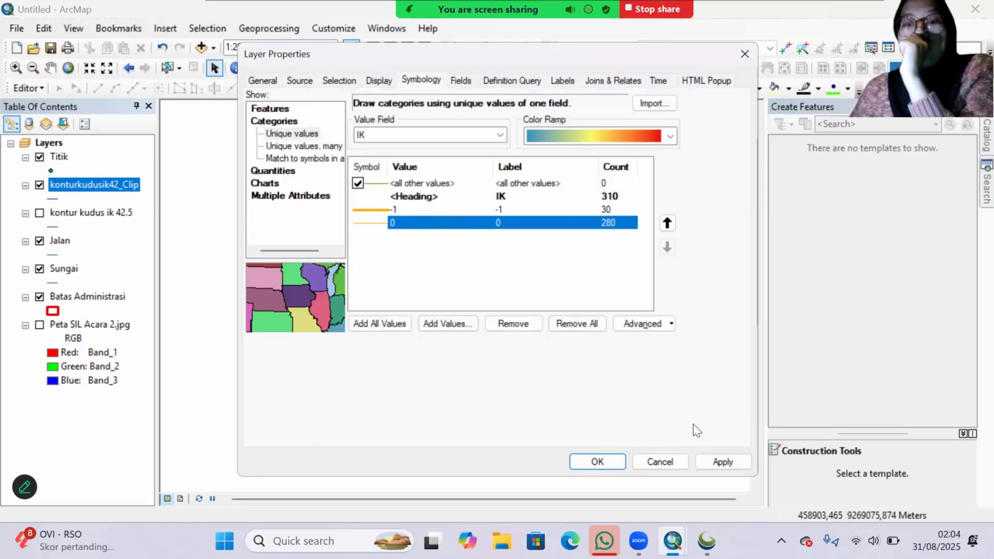
pyautogui.click(721, 461)
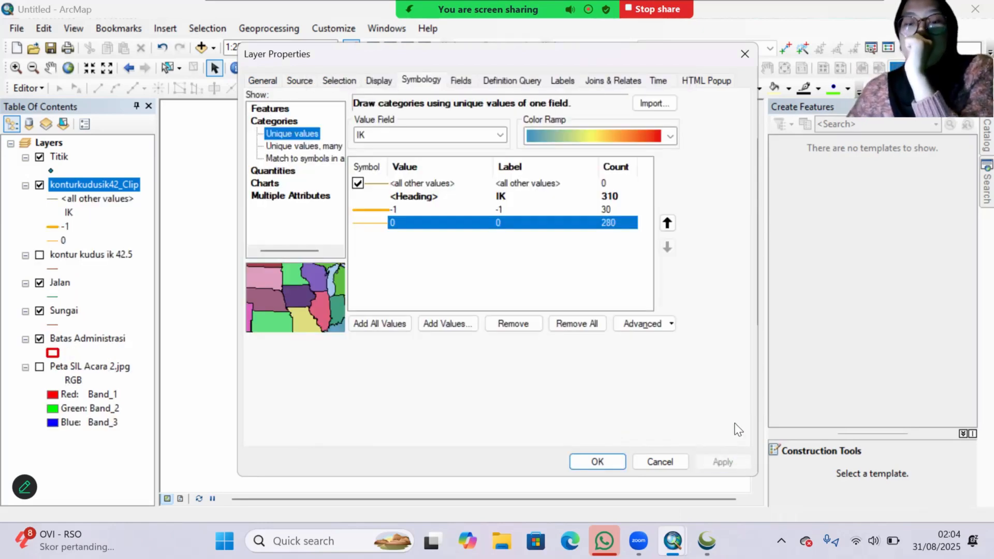
pyautogui.click(619, 466)
# Step: Symbolize Batas Administrasi as categories with unique values of the PL field and add all its values
pyautogui.scroll(3, 661, 395)
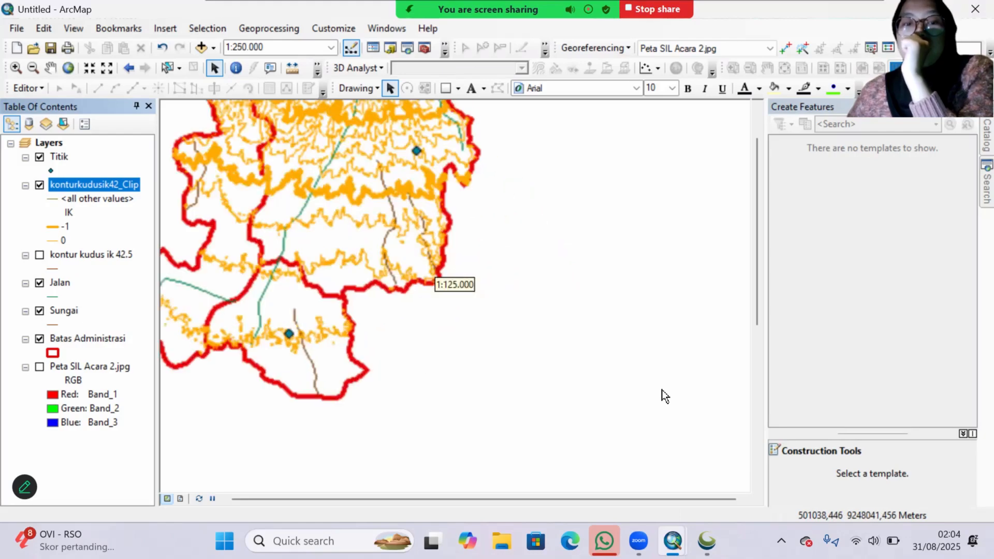
pyautogui.scroll(-2, 560, 382)
pyautogui.scroll(-1, 561, 382)
pyautogui.moveTo(568, 389); pyautogui.dragTo(576, 423)
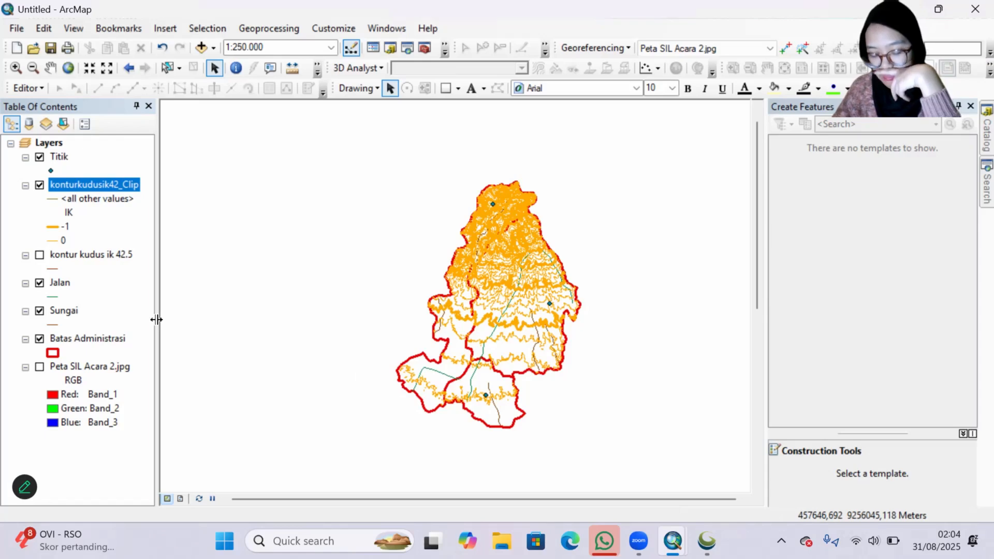
pyautogui.rightClick(106, 339)
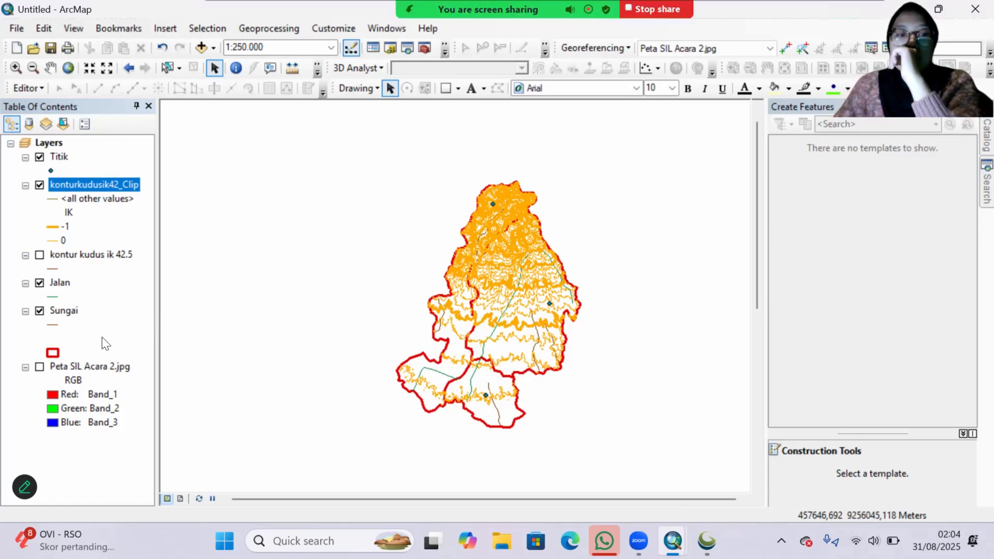
pyautogui.click(122, 334)
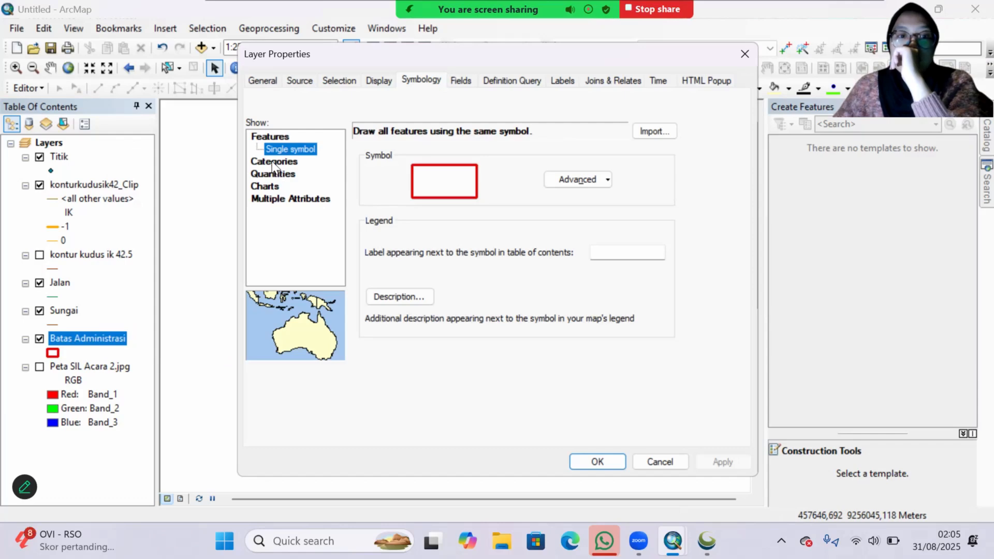
pyautogui.click(274, 162)
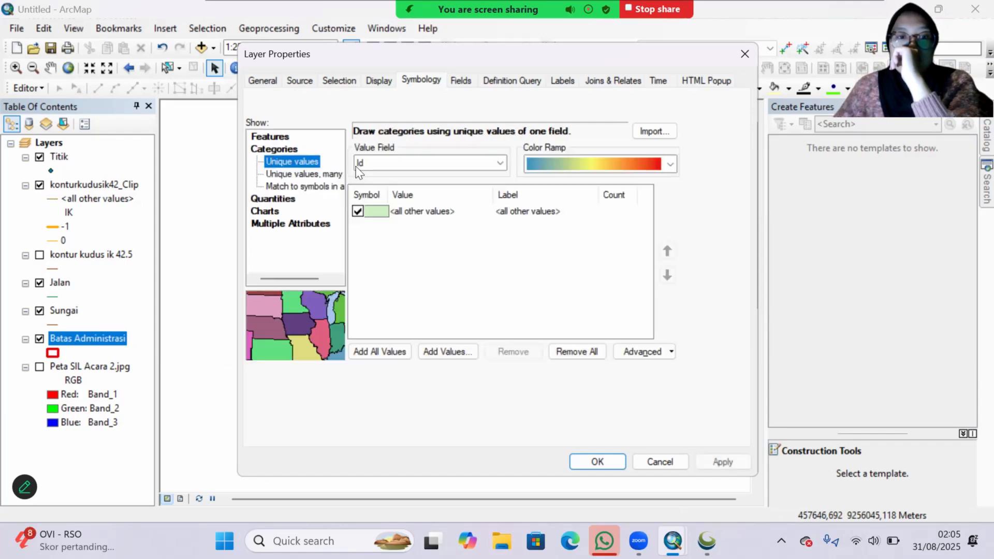
pyautogui.click(419, 168)
pyautogui.click(409, 184)
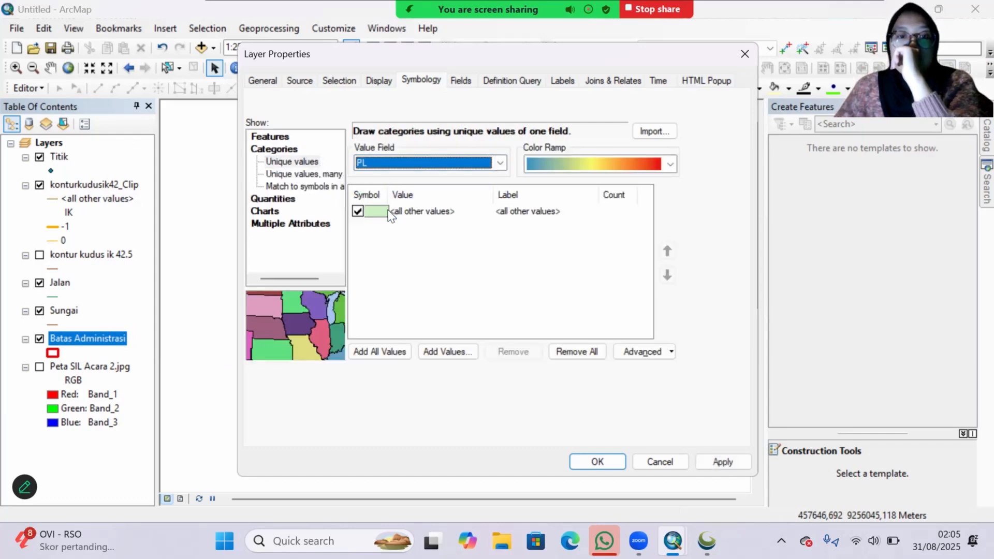
pyautogui.click(393, 351)
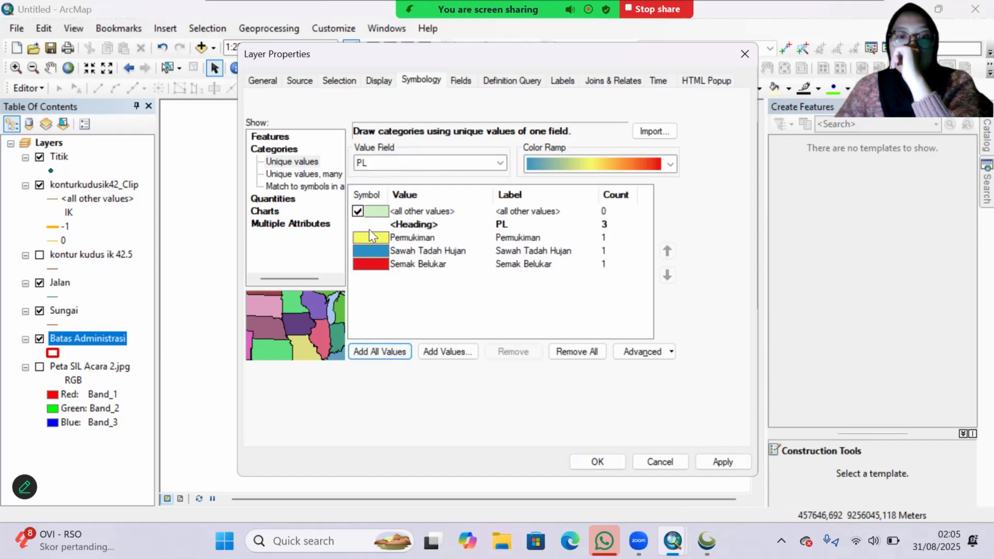
# Step: From the Sawah Tadah Hujan symbol, add the Simbol RBI (1) style in the acara 2 folder to the style references
pyautogui.doubleClick(371, 245)
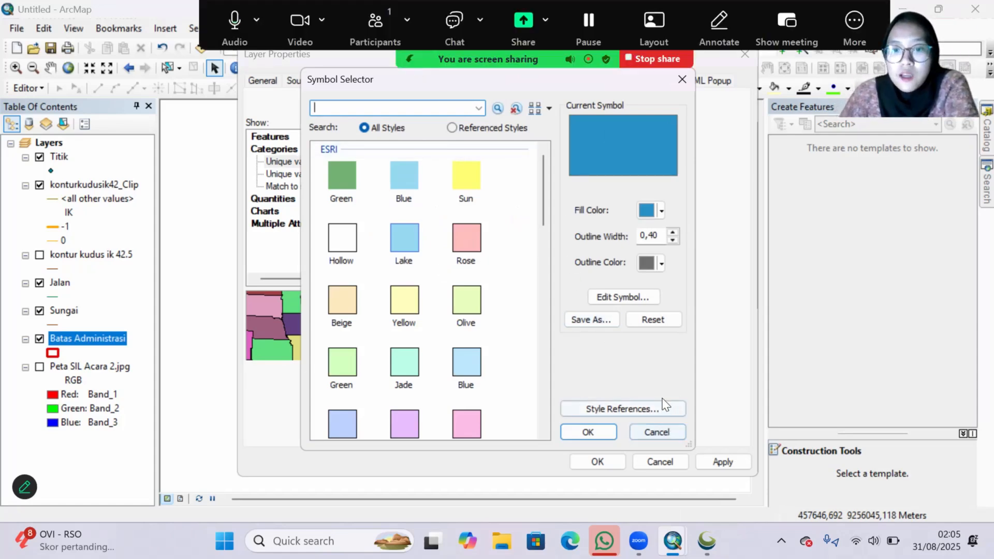
pyautogui.click(598, 409)
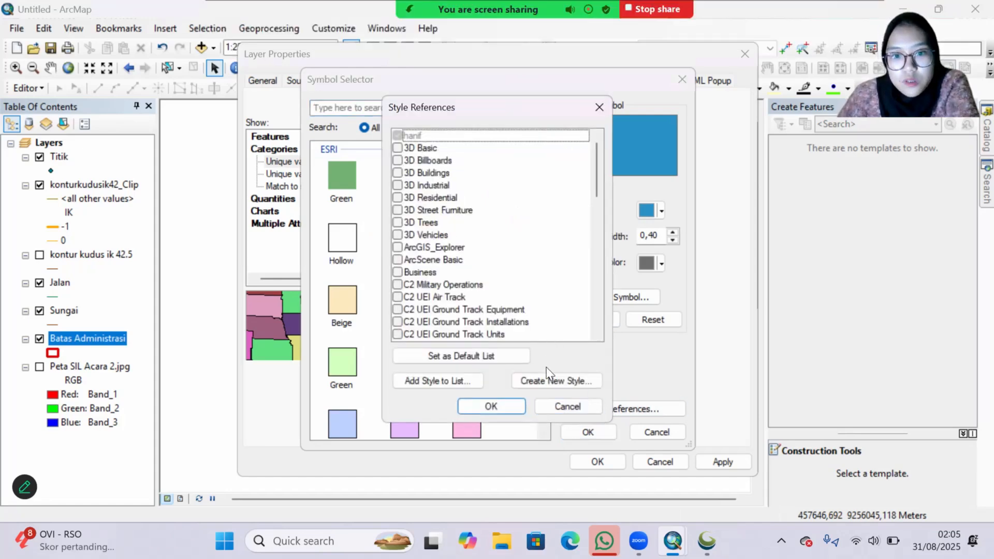
pyautogui.scroll(-3, 518, 363)
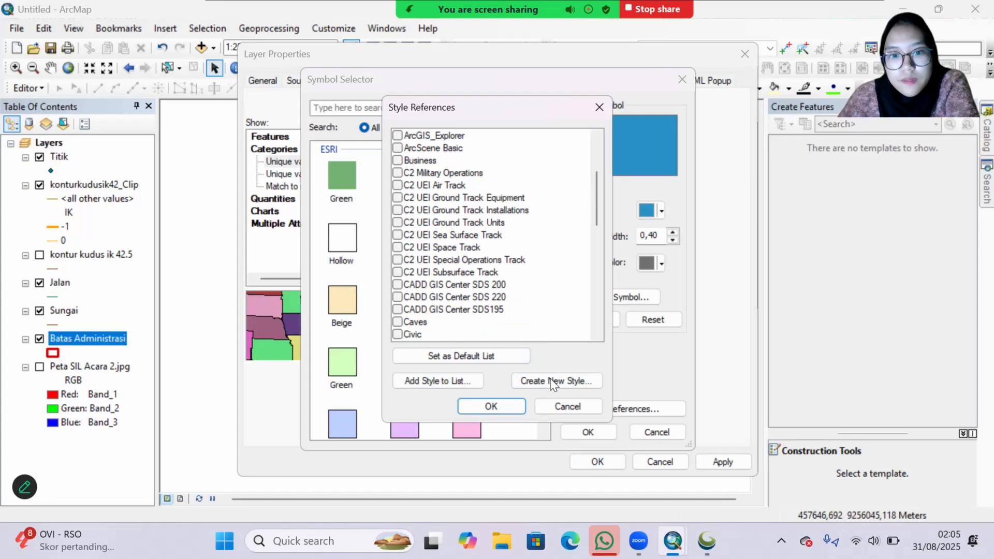
pyautogui.click(469, 383)
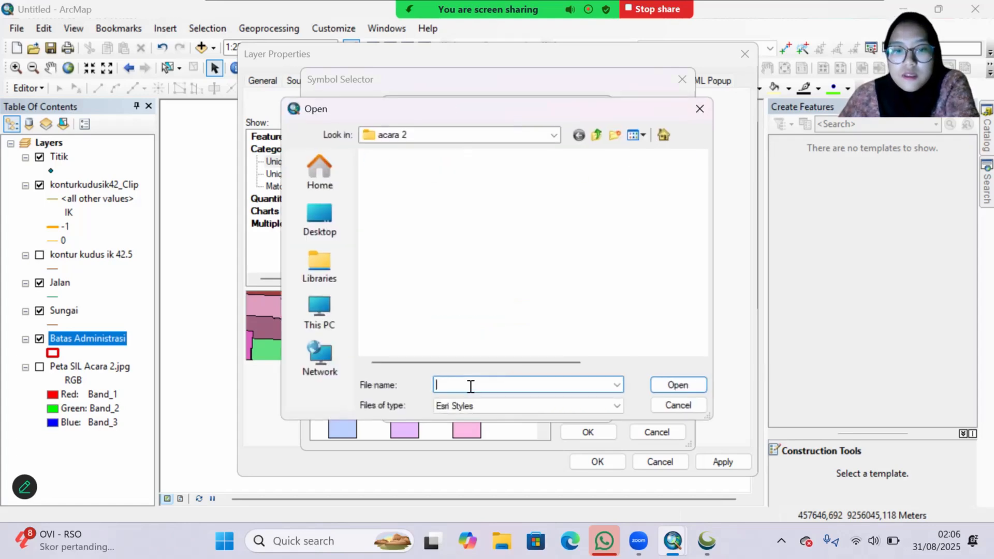
pyautogui.click(381, 174)
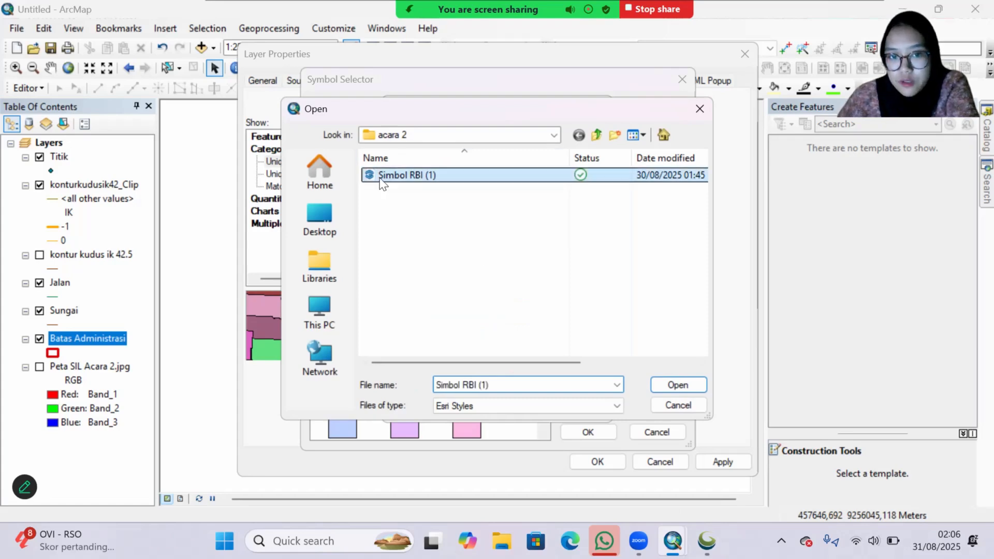
pyautogui.click(675, 387)
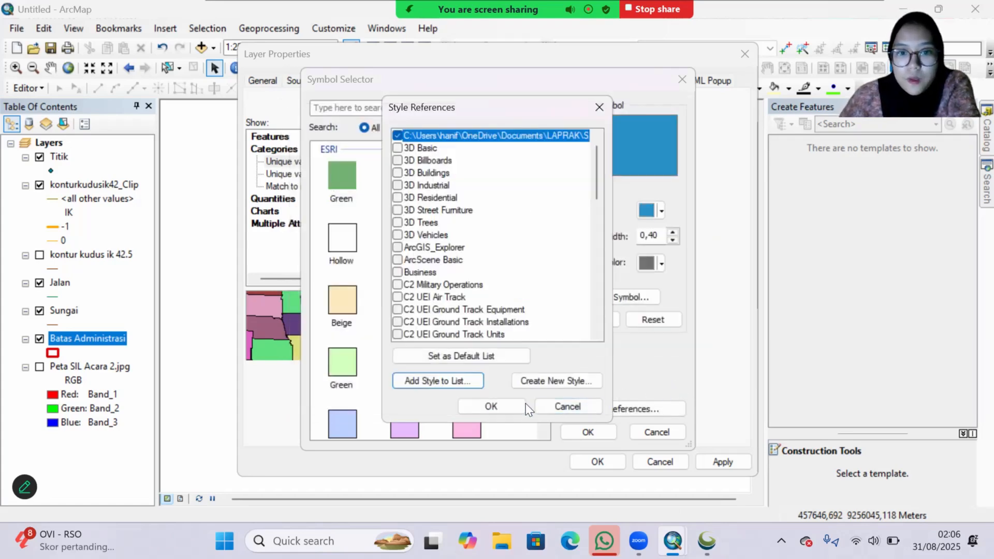
pyautogui.click(502, 407)
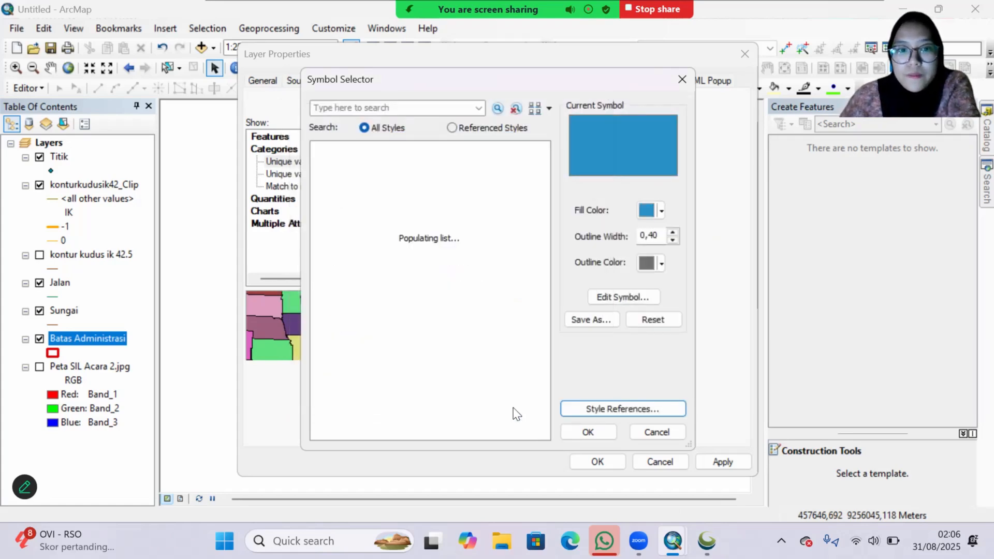
# Step: Search the styles for Sawah and give Sawah Tadah Hujan the LTT Sawah Tadah Hujan symbol with no outline color
pyautogui.click(420, 109)
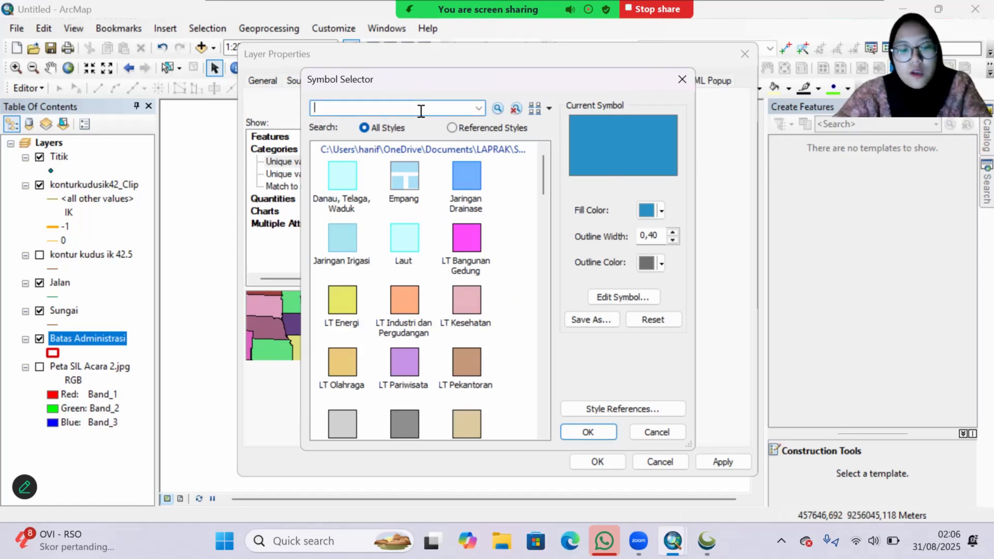
pyautogui.press('Return')
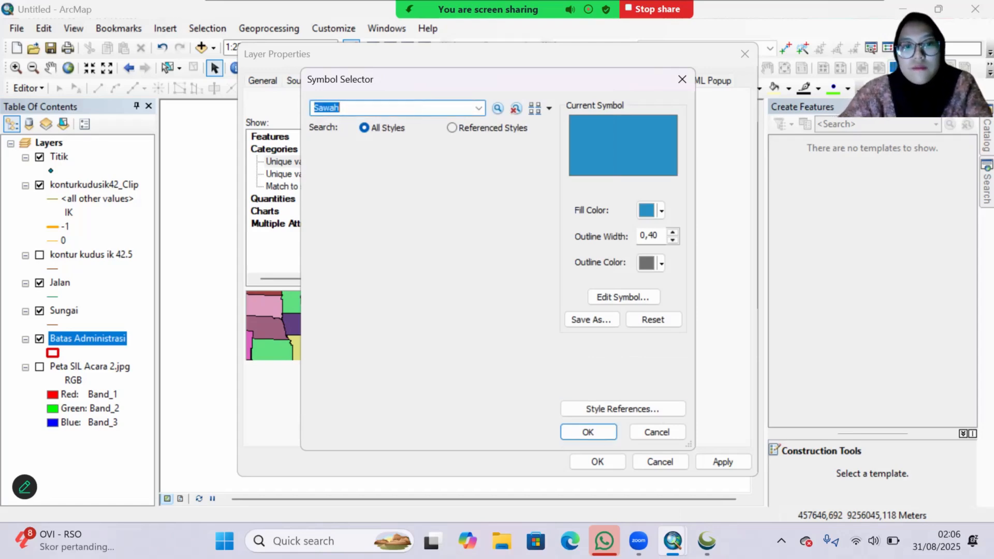
pyautogui.click(403, 199)
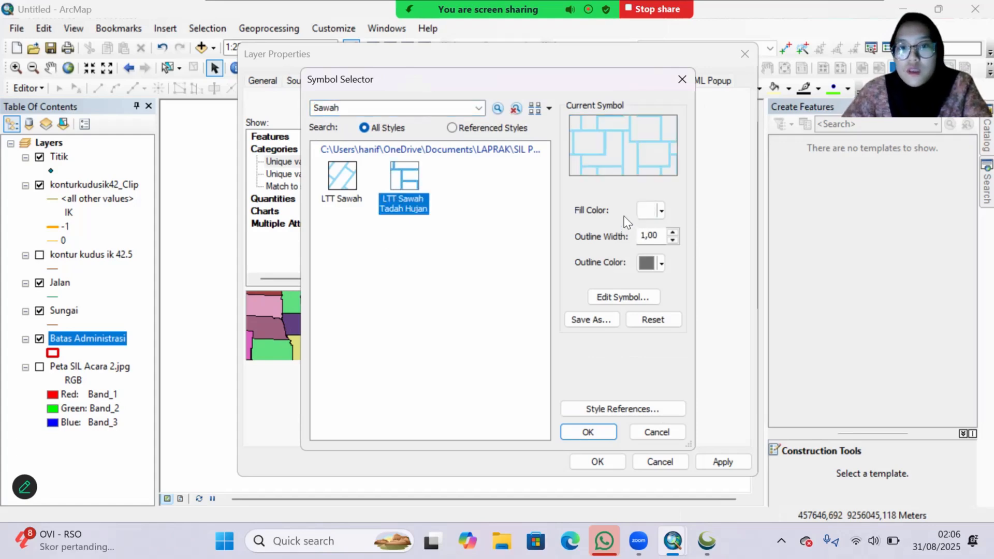
pyautogui.click(662, 264)
pyautogui.click(664, 285)
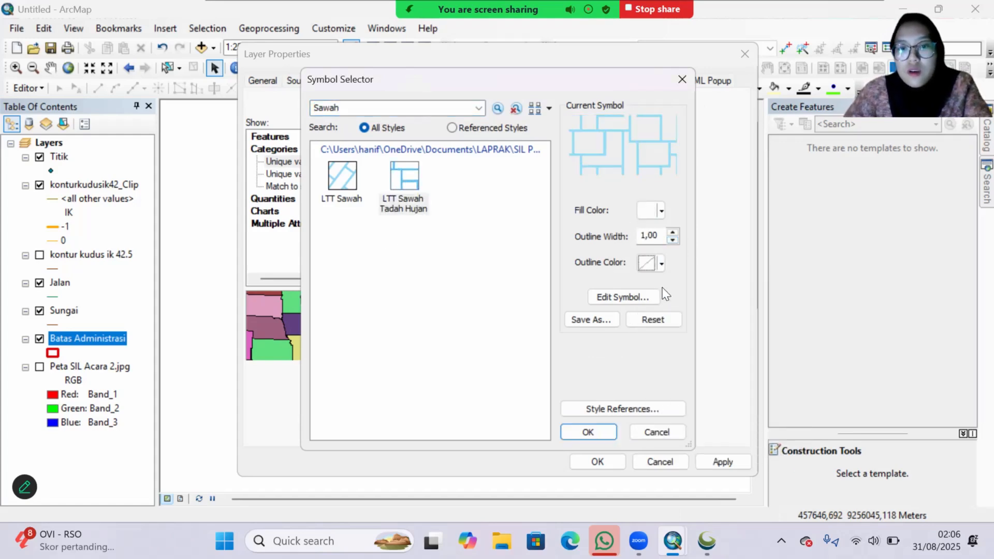
pyautogui.click(586, 432)
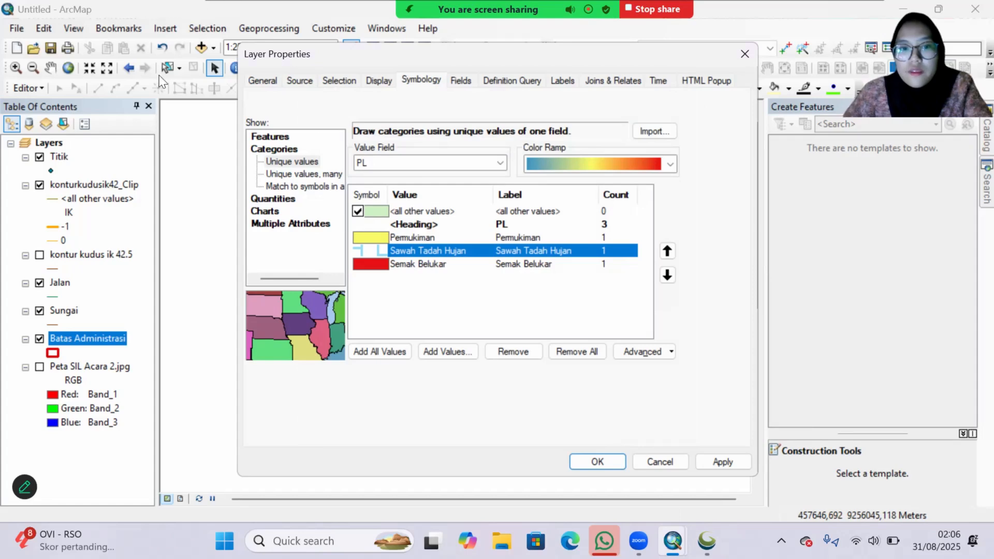
# Step: Search the styles for Sosial budaya and give Permukiman the LT Sosial Budaya symbol with no outline color
pyautogui.doubleClick(369, 238)
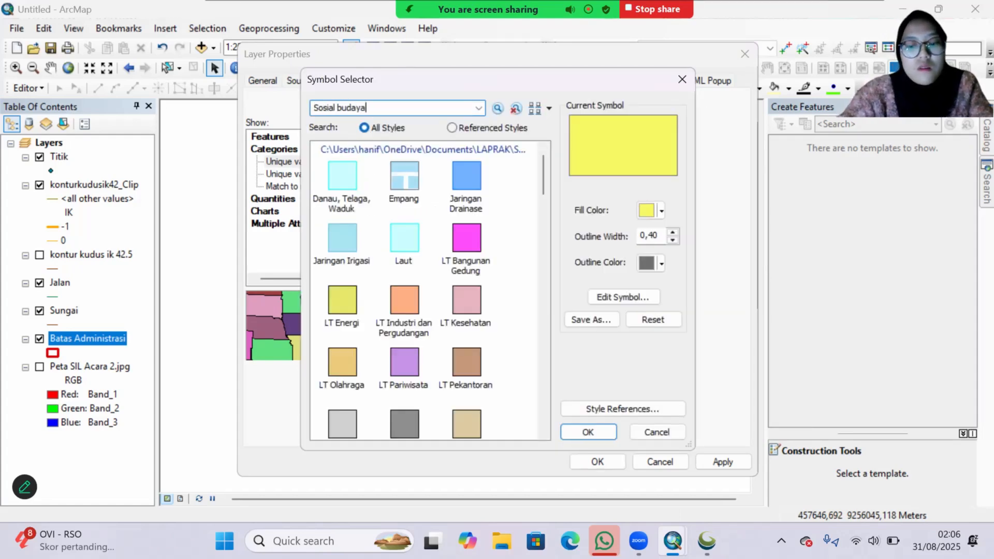
pyautogui.write('Sosial budaya')
pyautogui.press('Return')
pyautogui.click(340, 185)
pyautogui.click(661, 264)
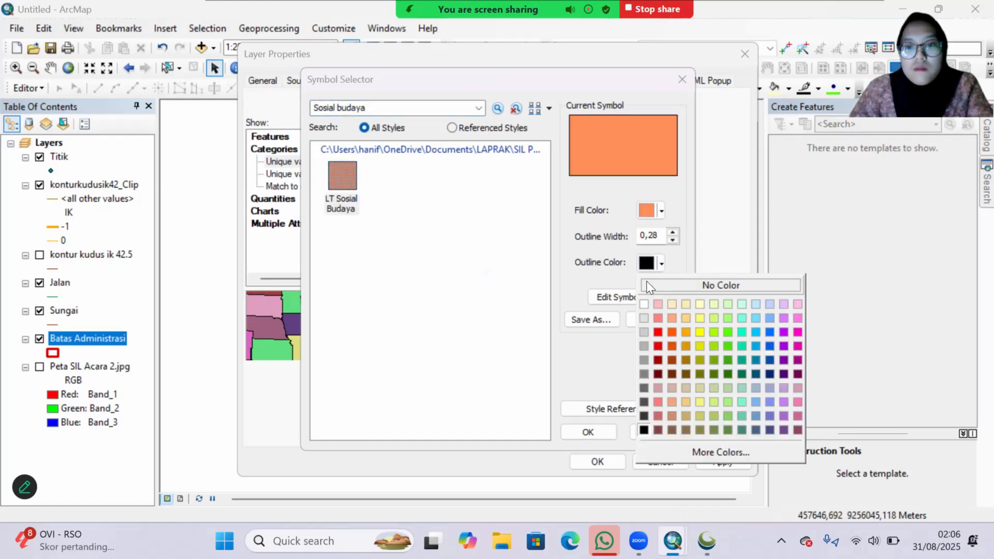
pyautogui.click(647, 283)
pyautogui.click(588, 433)
# Step: Give Semak Belukar the LTT Semak Belukar symbol with no outline color and apply the Batas Administrasi symbology
pyautogui.click(384, 269)
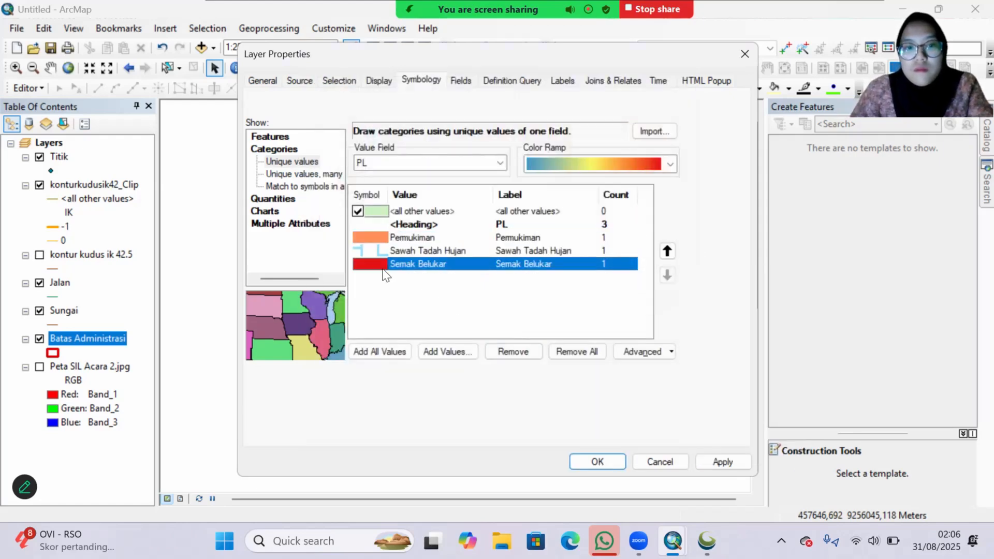
pyautogui.doubleClick(383, 270)
pyautogui.write('k')
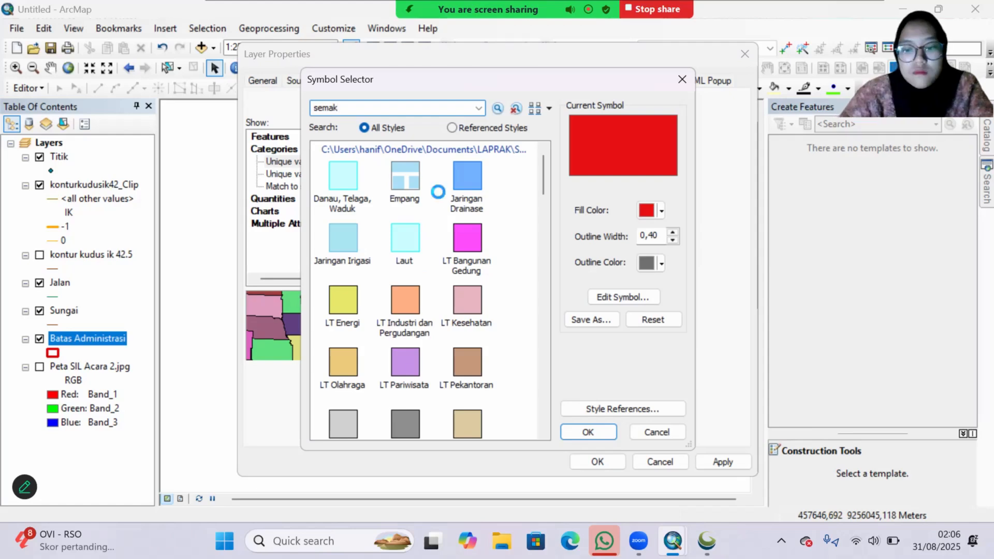
pyautogui.press('Return')
pyautogui.click(343, 179)
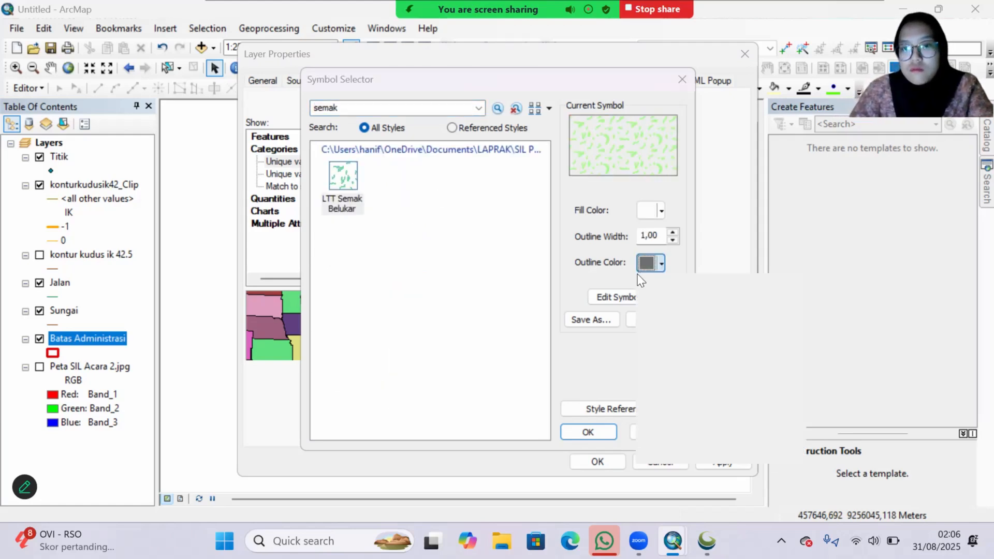
pyautogui.click(650, 262)
pyautogui.click(657, 282)
pyautogui.click(603, 433)
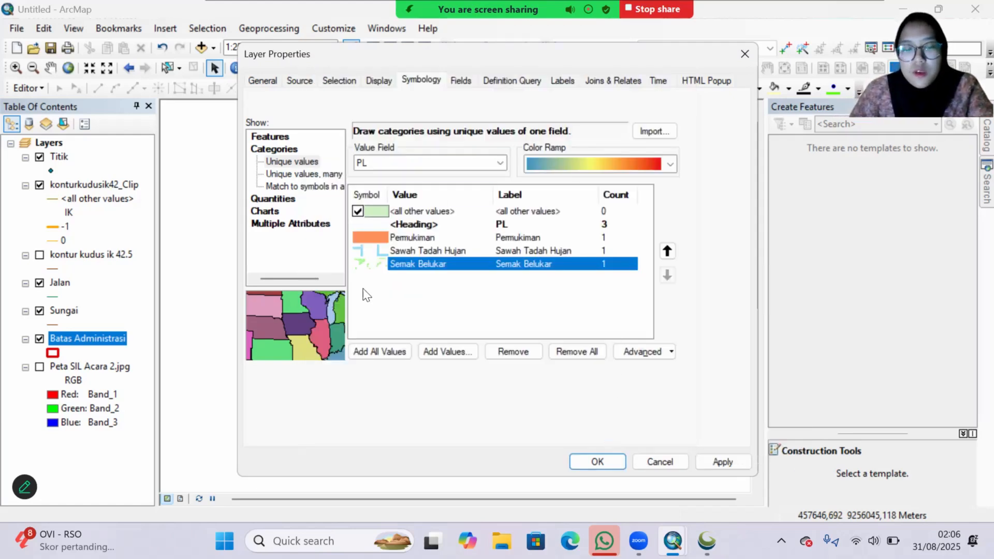
pyautogui.click(722, 460)
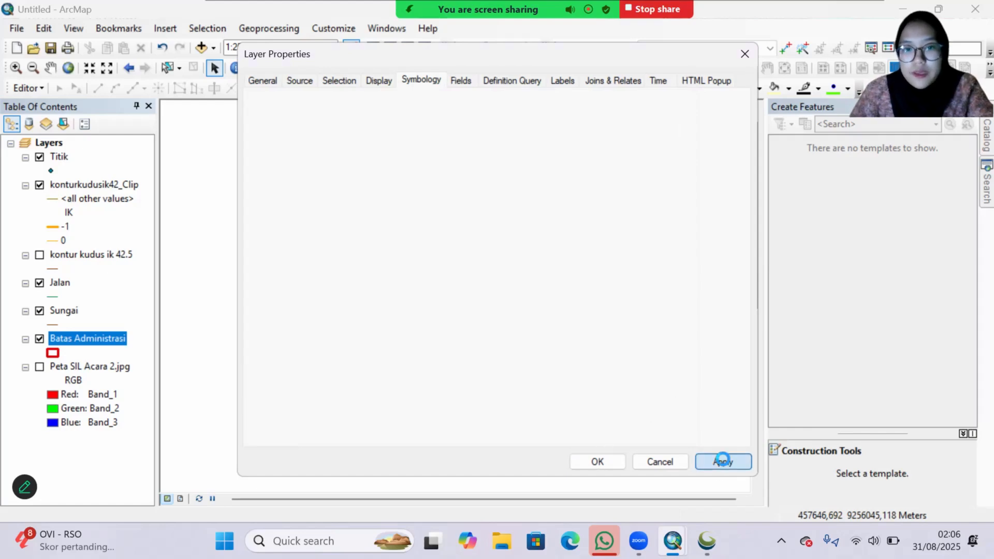
pyautogui.click(597, 461)
pyautogui.scroll(2, 553, 386)
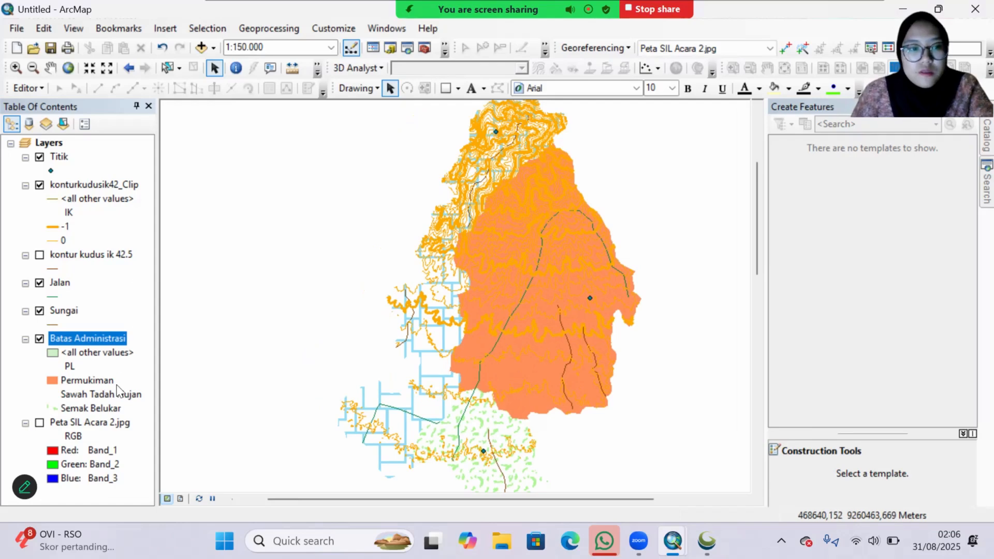
# Step: Symbolize the Sungai layer as categories with unique values of the Ket field and add all its values
pyautogui.doubleClick(67, 311)
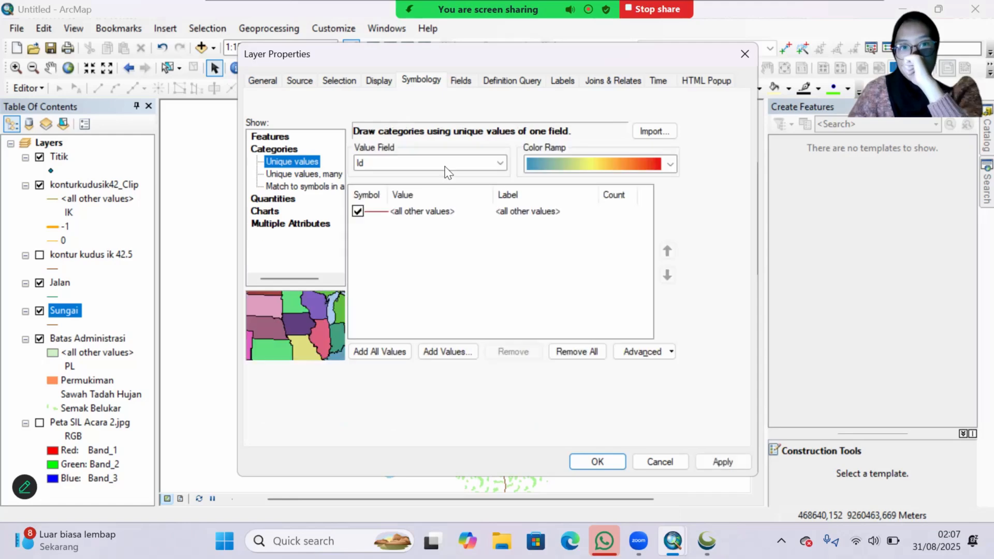
pyautogui.click(433, 156)
pyautogui.click(436, 188)
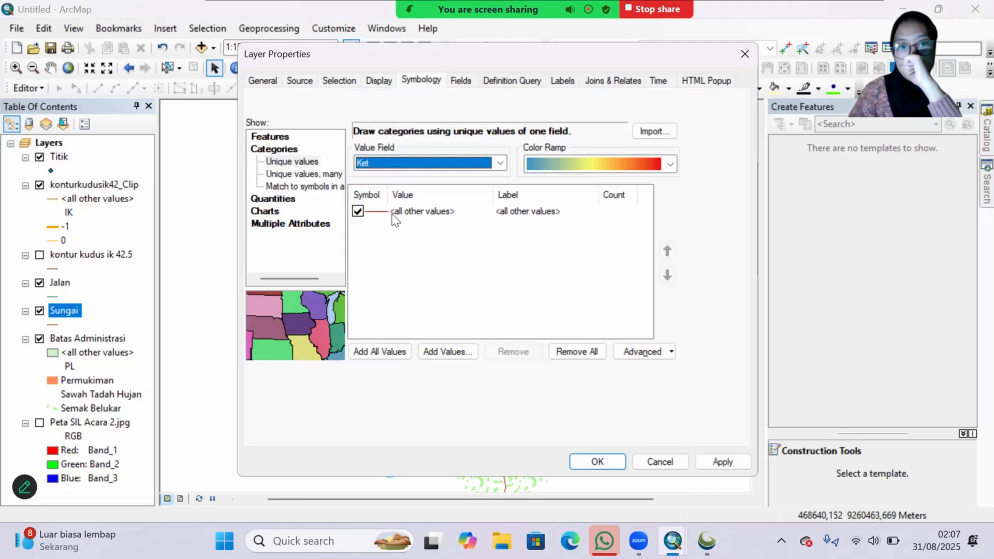
pyautogui.click(384, 351)
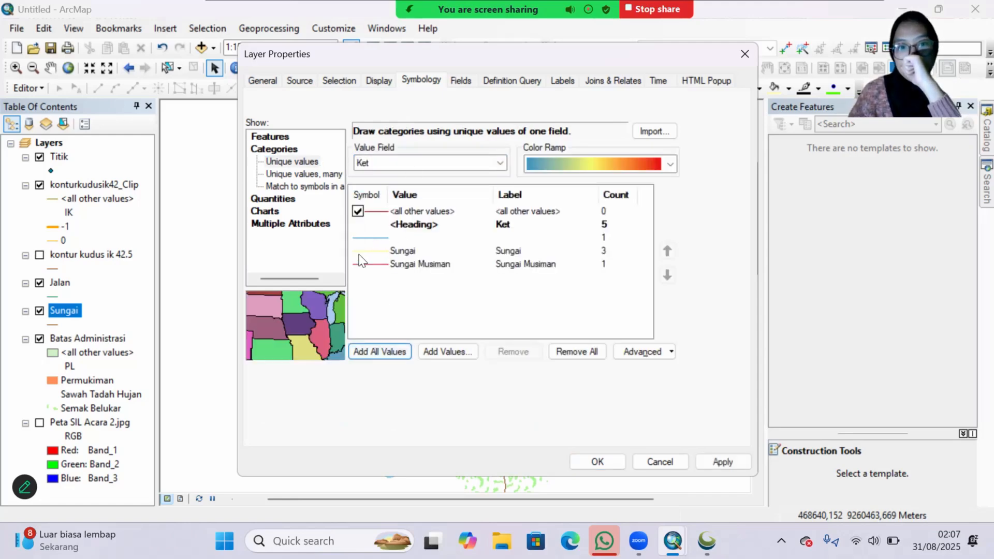
# Step: Search the styles for sungai, give the blank, Sungai and Sungai Musiman values the Sungai line symbol, and accept the layer symbology
pyautogui.click(382, 239)
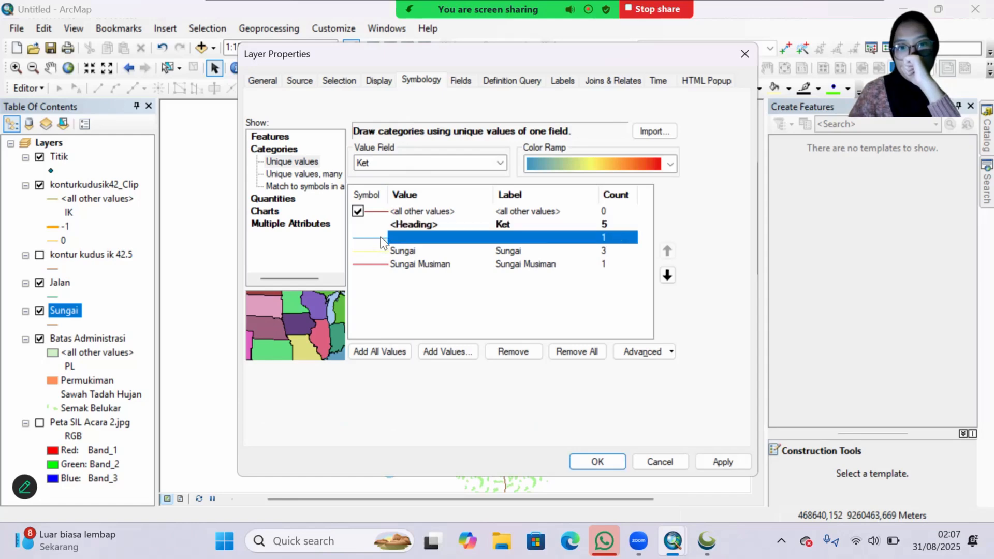
pyautogui.doubleClick(382, 239)
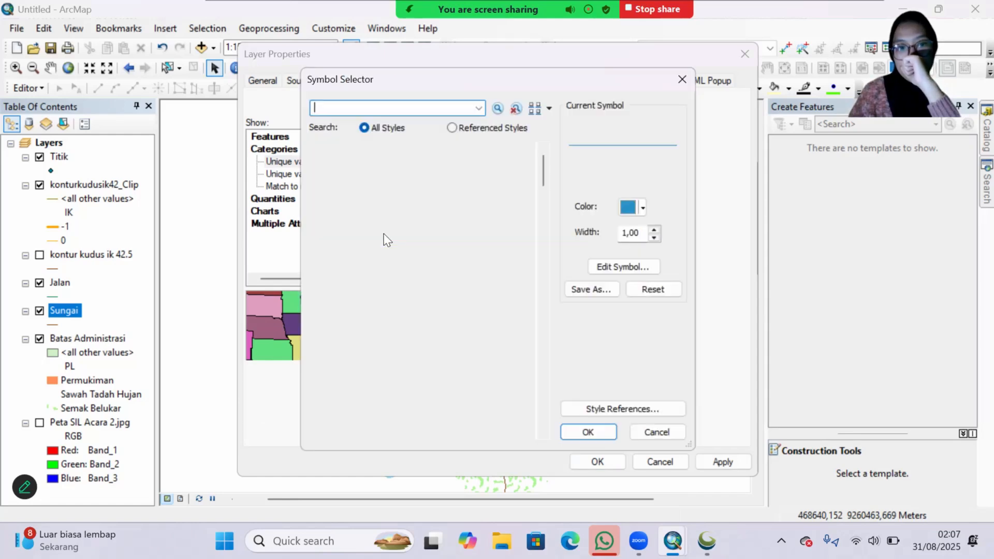
pyautogui.write('sung')
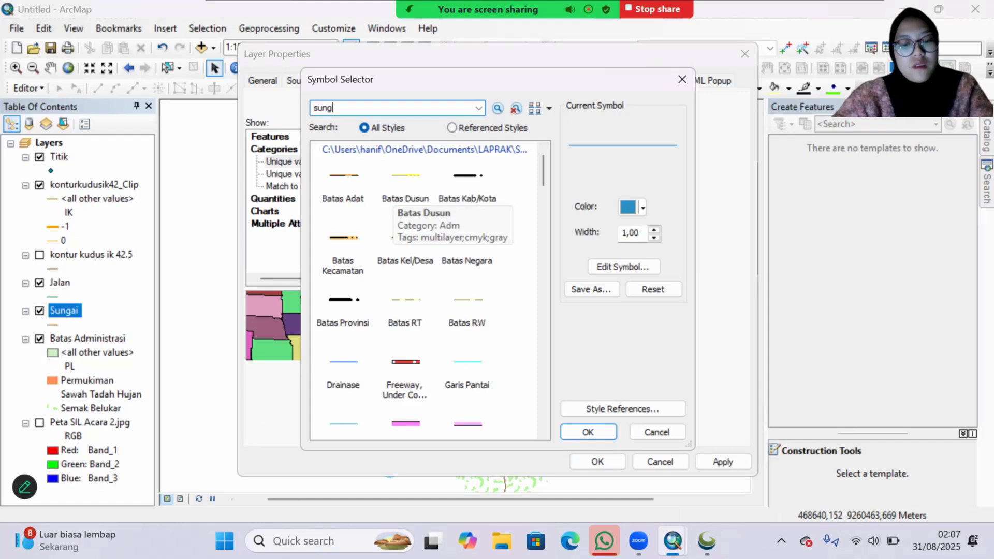
pyautogui.write('ai')
pyautogui.press('Return')
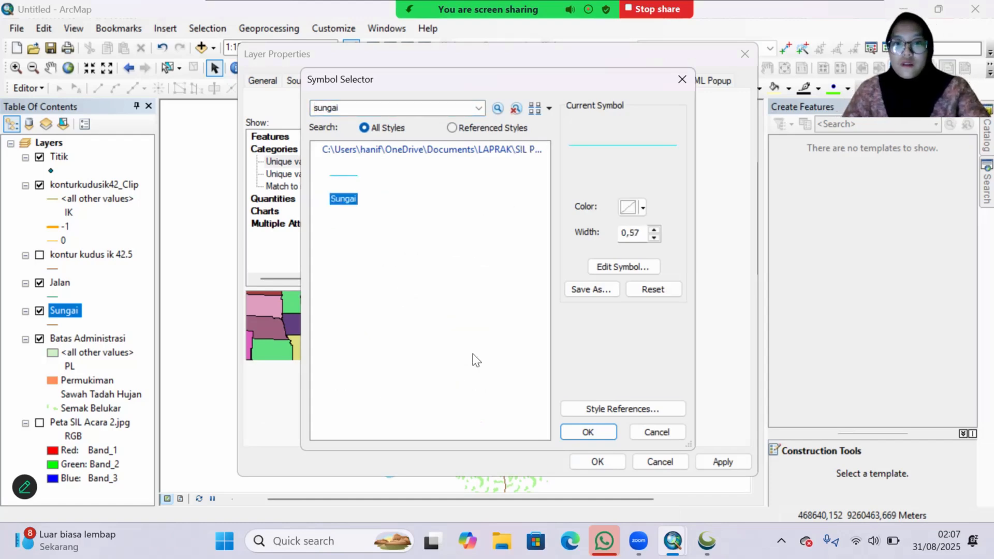
pyautogui.click(588, 431)
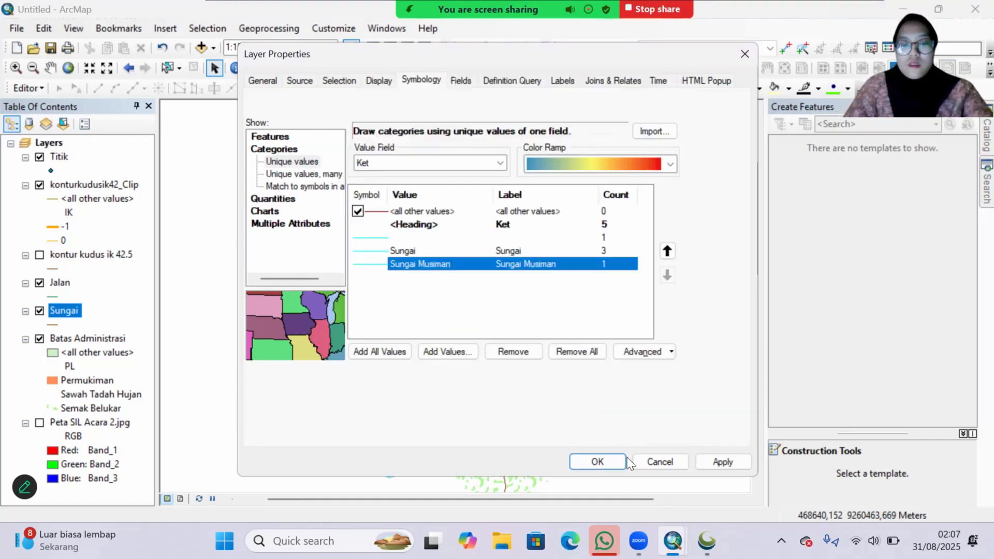
pyautogui.click(605, 462)
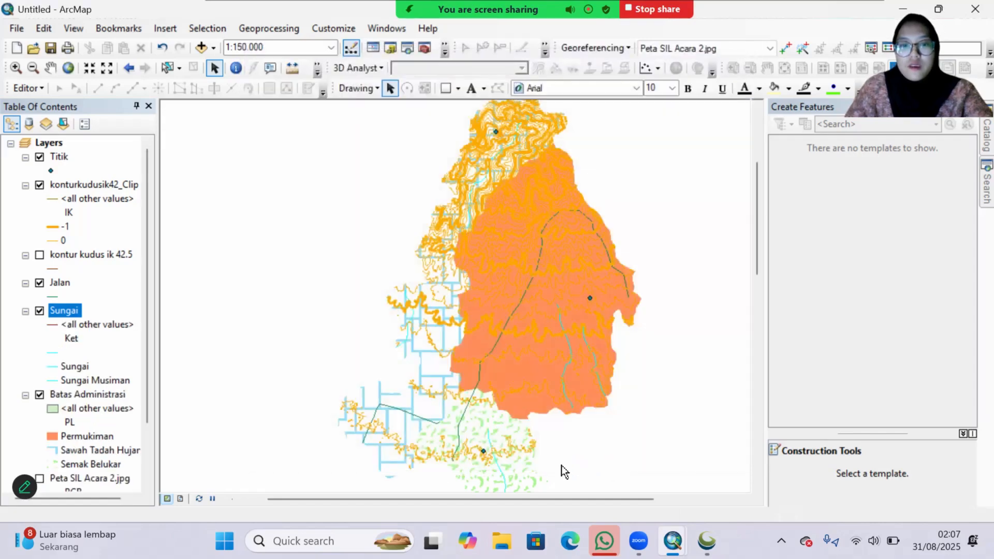
# Step: Symbolize the Jalan layer as categories with unique values of the Ket field and add all its values
pyautogui.rightClick(52, 310)
pyautogui.click(99, 324)
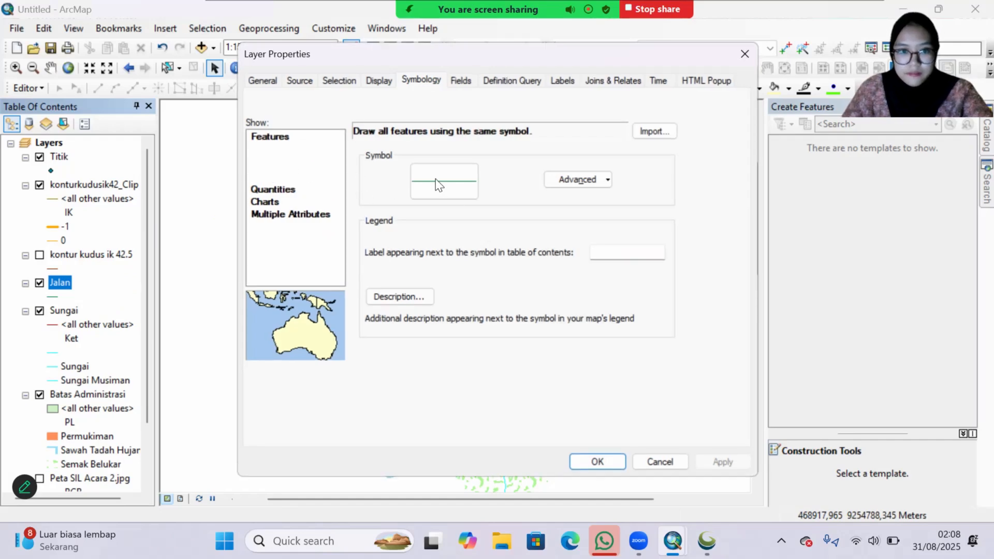
pyautogui.click(274, 149)
pyautogui.click(499, 162)
pyautogui.click(412, 188)
pyautogui.click(381, 353)
# Step: Search the styles for jalan and give the Jalan Arteri value the Jalan Arteri line symbol
pyautogui.doubleClick(380, 237)
pyautogui.write('jalan')
pyautogui.press('Return')
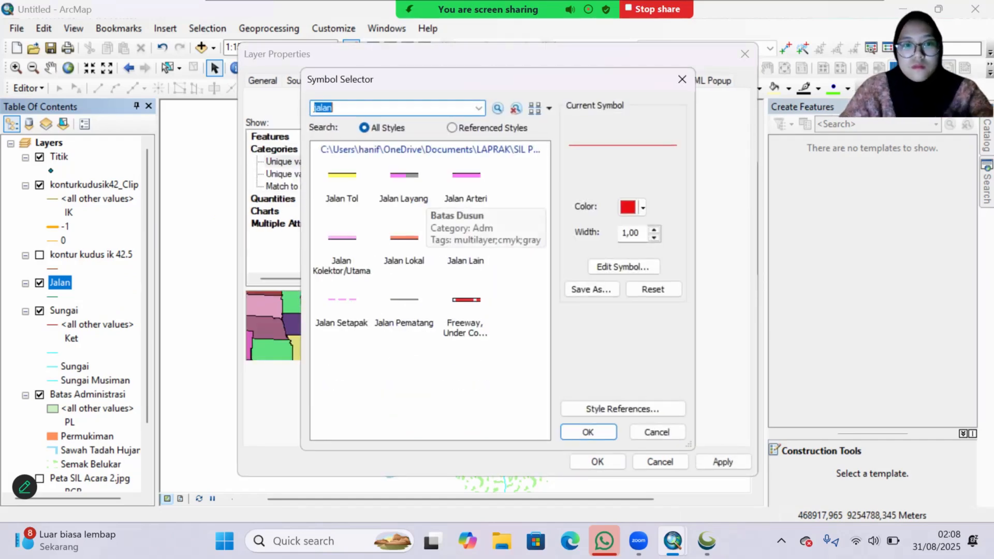
pyautogui.click(470, 198)
pyautogui.click(588, 432)
# Step: Give the Jalan Lokal value the Jalan Lokal line symbol from the styles and accept the Jalan layer symbology
pyautogui.doubleClick(367, 251)
pyautogui.write('jalan')
pyautogui.press('Return')
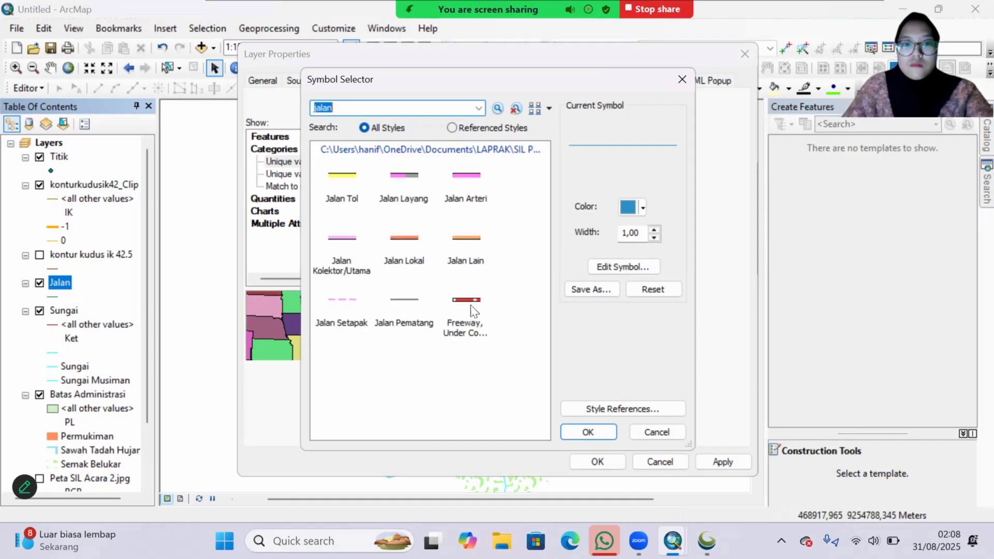
pyautogui.click(404, 238)
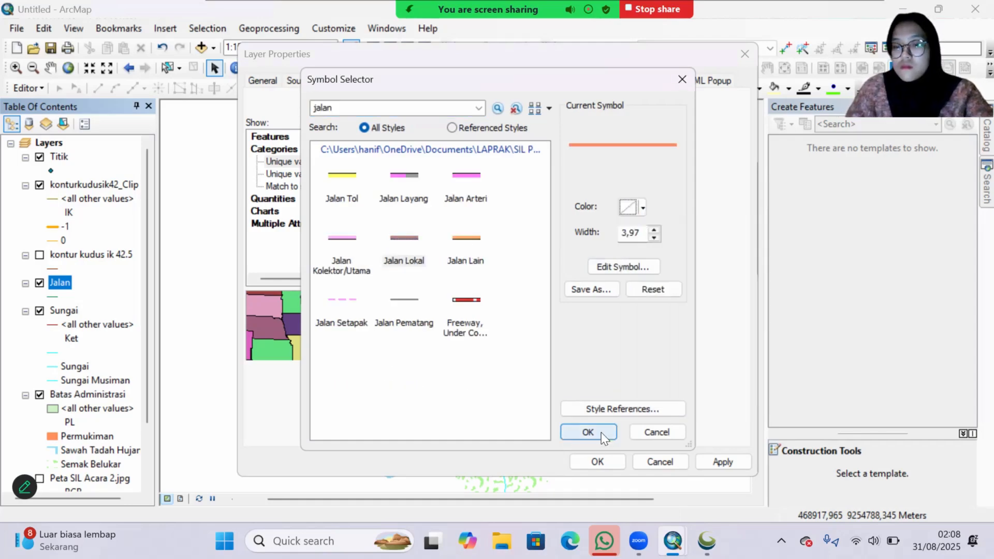
pyautogui.click(602, 433)
pyautogui.doubleClick(457, 237)
pyautogui.click(607, 438)
pyautogui.click(619, 466)
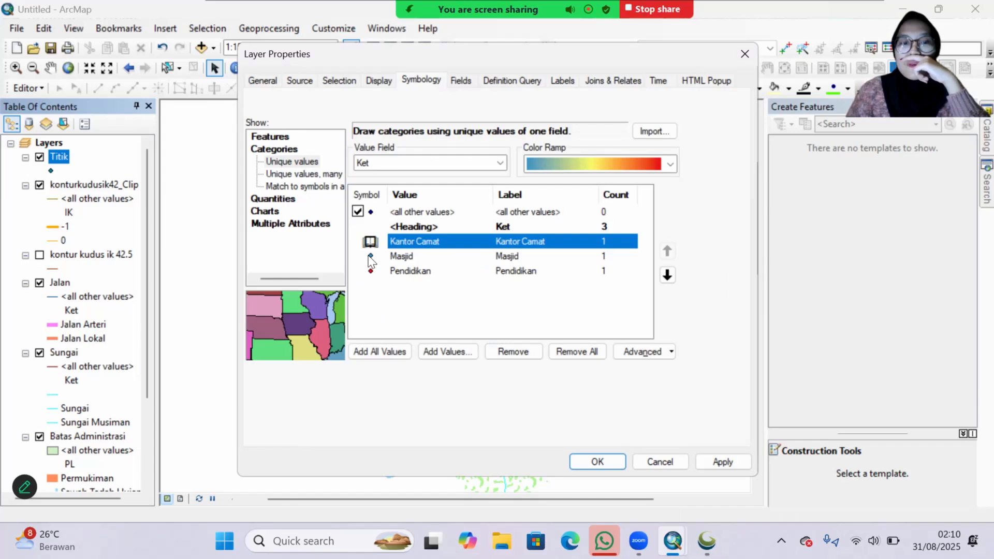
# Step: Give Masjid in the Titik layer the Masjid style symbol and change its Wingdings character to the star and crescent
pyautogui.doubleClick(370, 257)
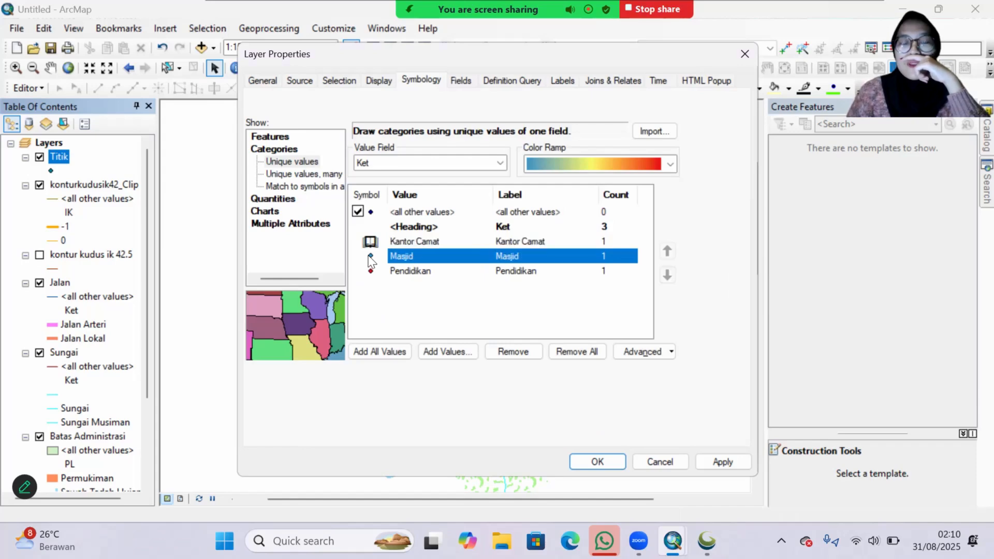
pyautogui.write('ma')
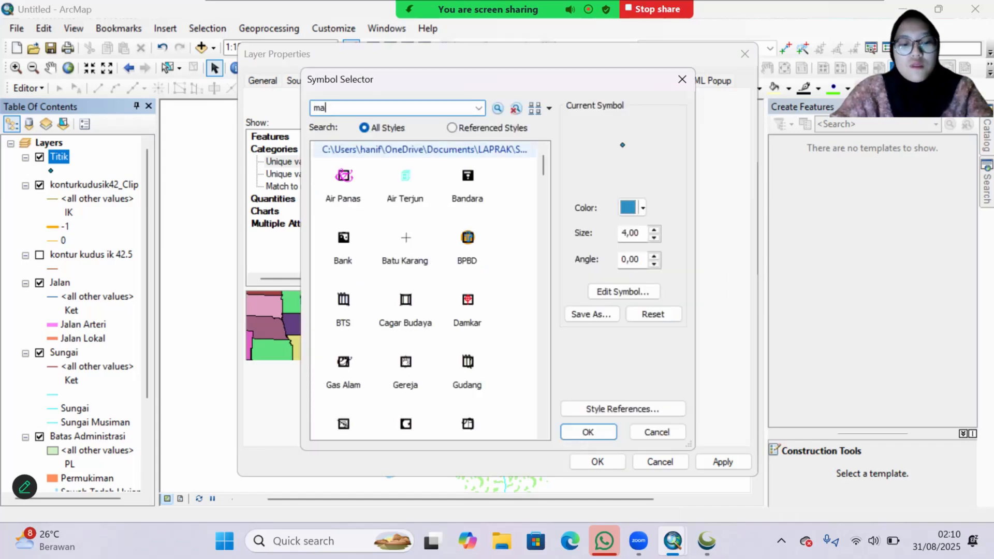
pyautogui.write('sjid')
pyautogui.press('Return')
pyautogui.click(344, 179)
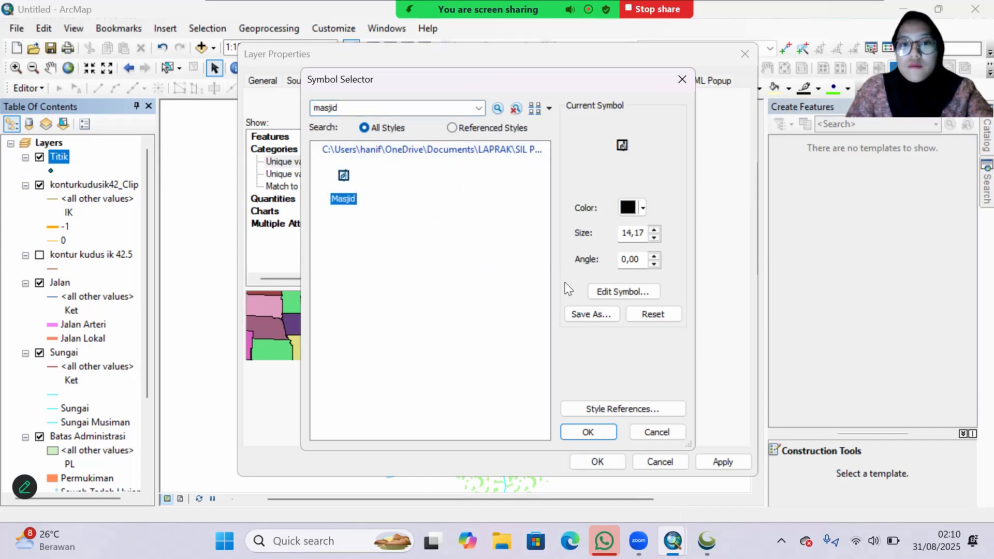
pyautogui.click(606, 297)
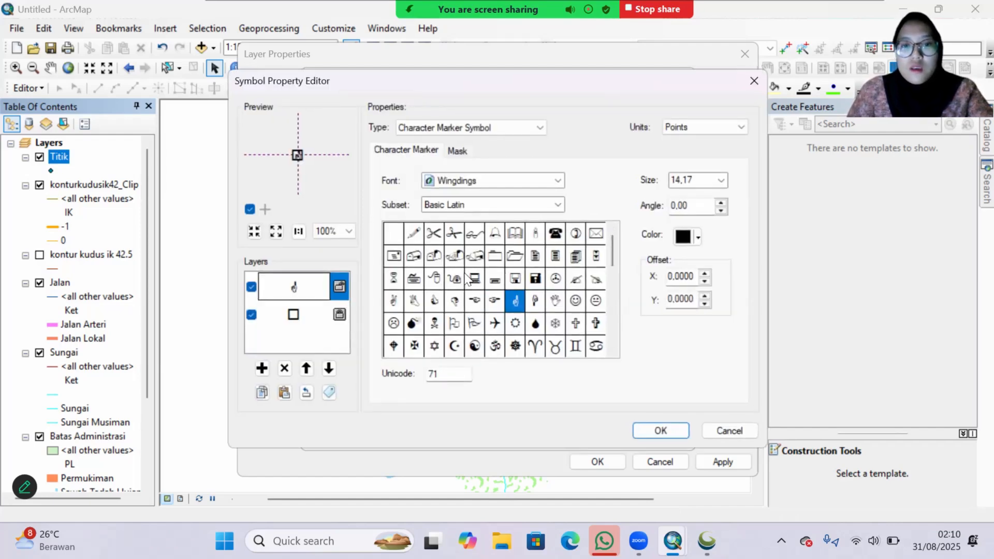
pyautogui.click(458, 349)
pyautogui.click(658, 432)
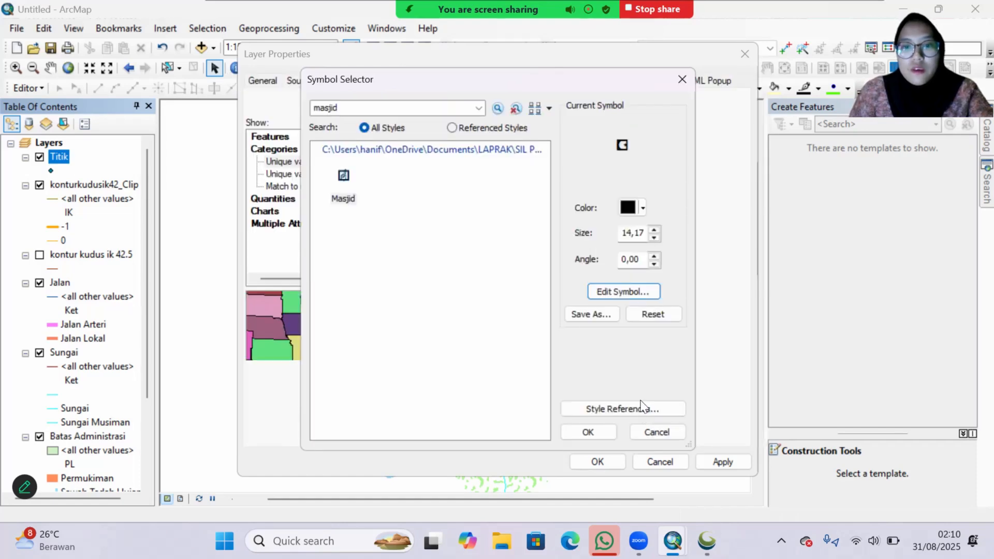
pyautogui.click(601, 431)
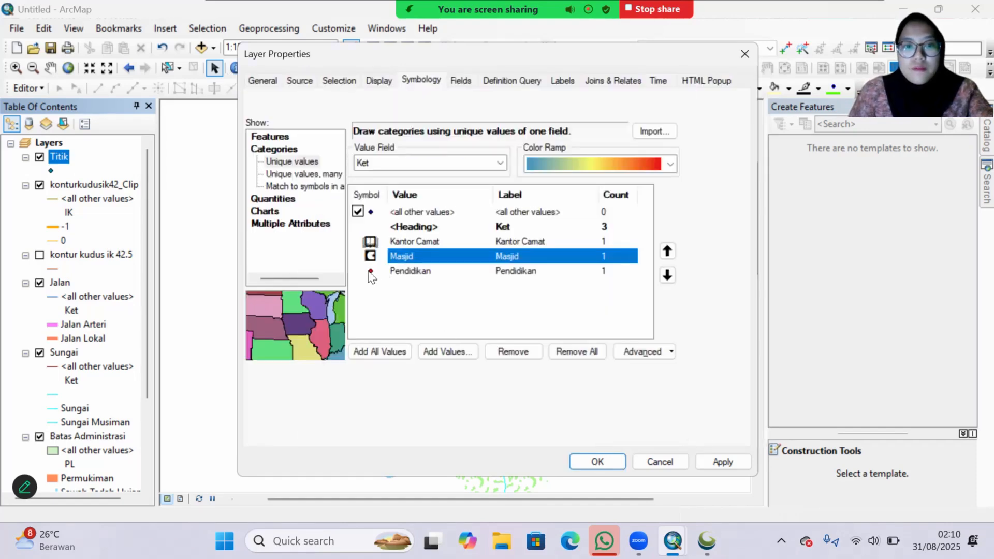
# Step: Replace the marker symbol of the Kantor Camat value with one from the styles and apply the Titik symbology
pyautogui.doubleClick(368, 240)
pyautogui.click(343, 182)
pyautogui.click(588, 432)
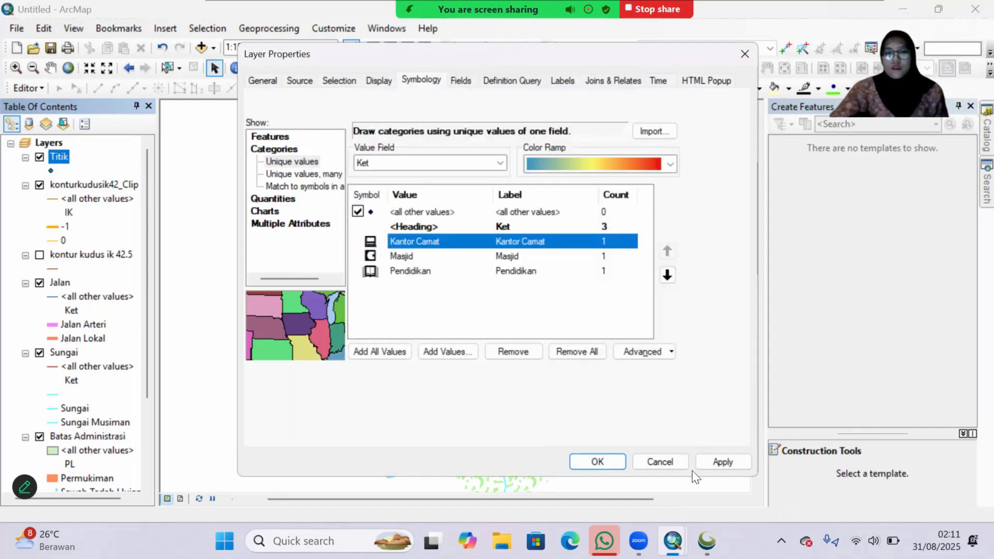
pyautogui.click(704, 458)
pyautogui.click(599, 456)
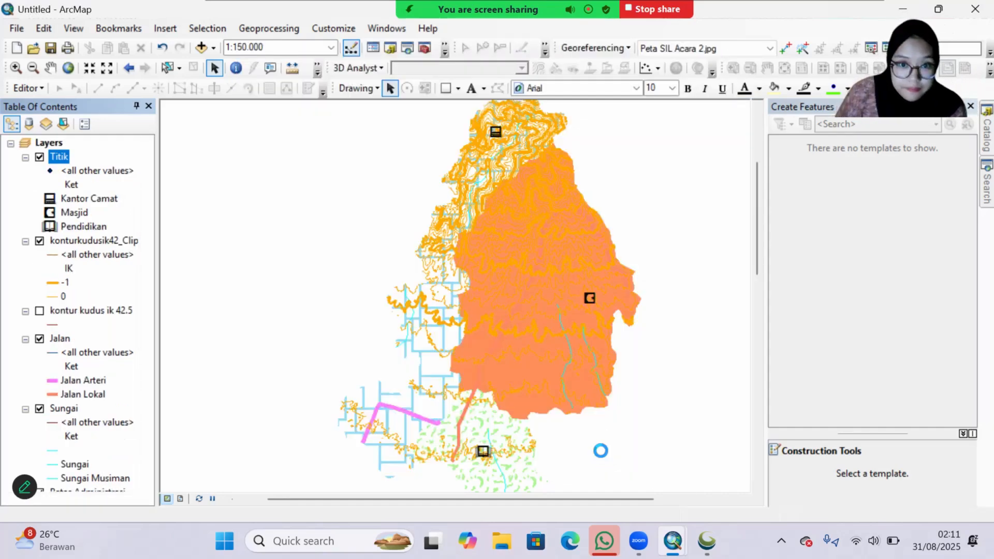
# Step: Turn on labelling for the konturkudusik42_Clip layer and set the method to define classes of features and label each class differently
pyautogui.scroll(-1, 96, 269)
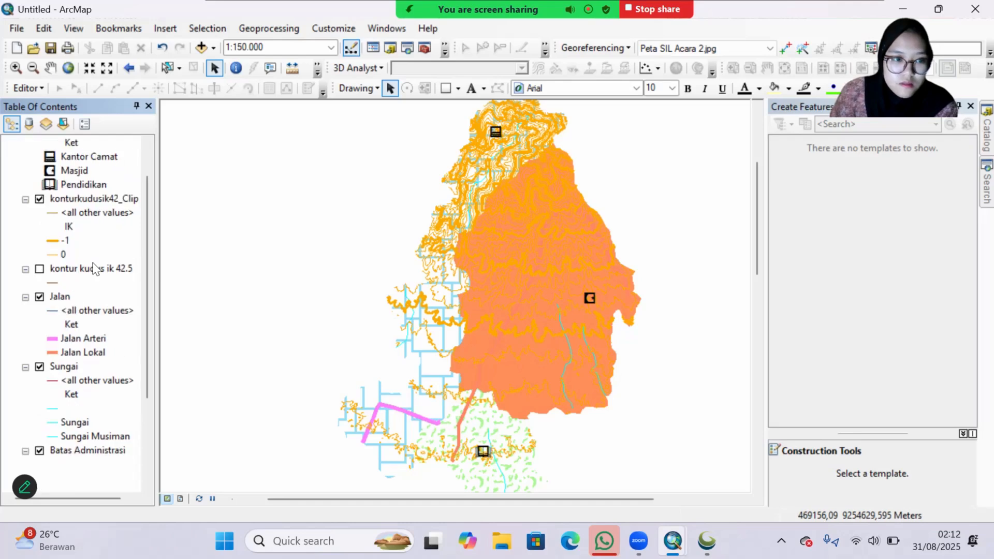
pyautogui.scroll(1, 96, 269)
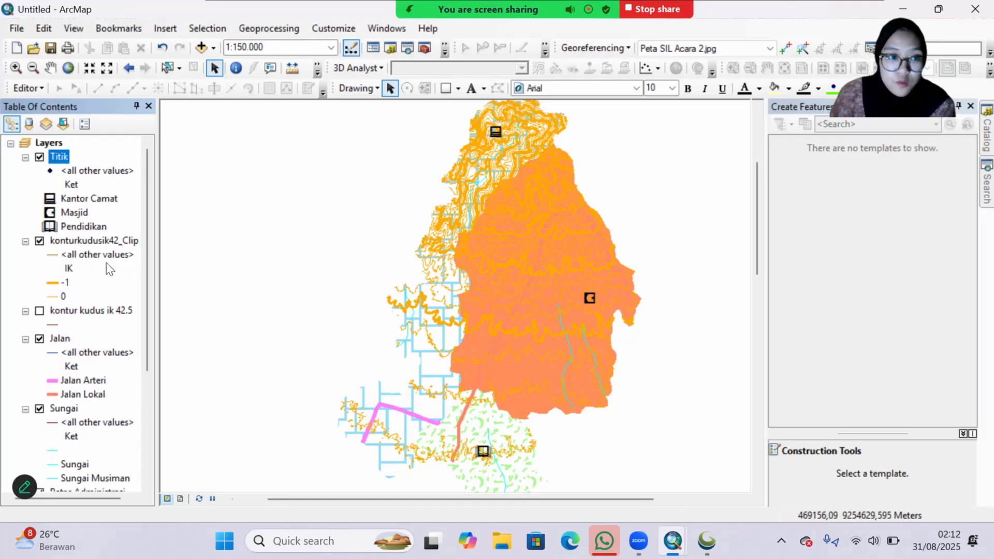
pyautogui.click(109, 242)
pyautogui.rightClick(109, 242)
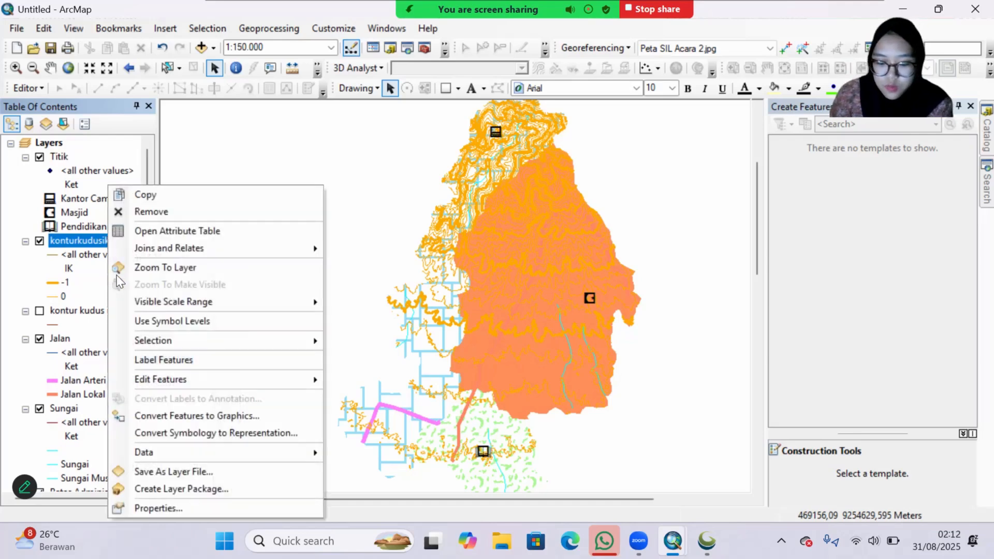
pyautogui.click(161, 509)
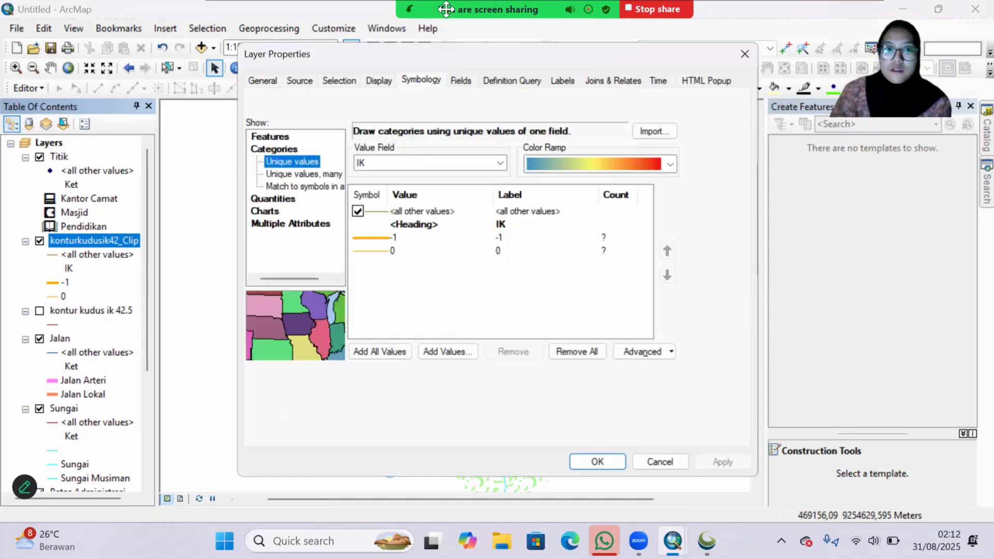
pyautogui.click(563, 81)
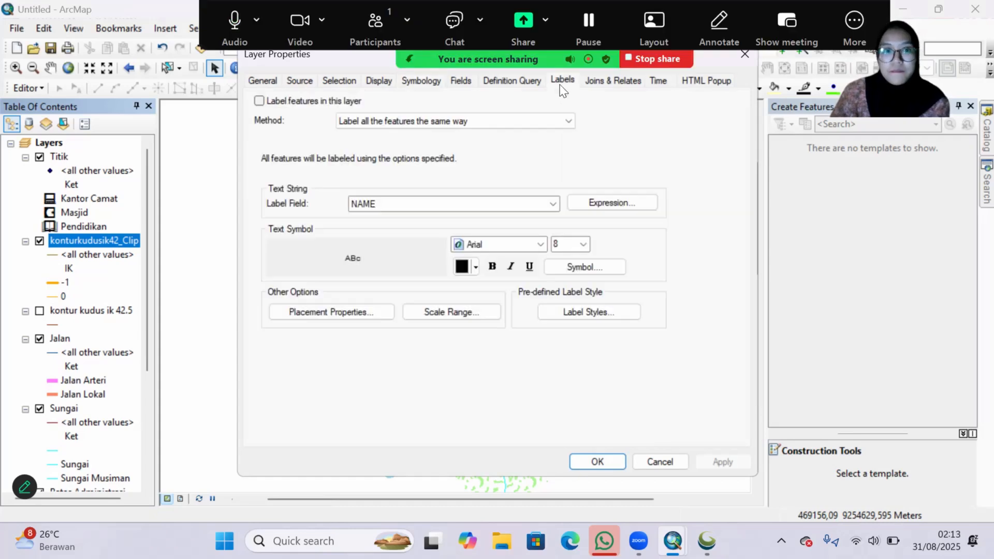
pyautogui.click(259, 101)
pyautogui.click(466, 120)
pyautogui.click(466, 144)
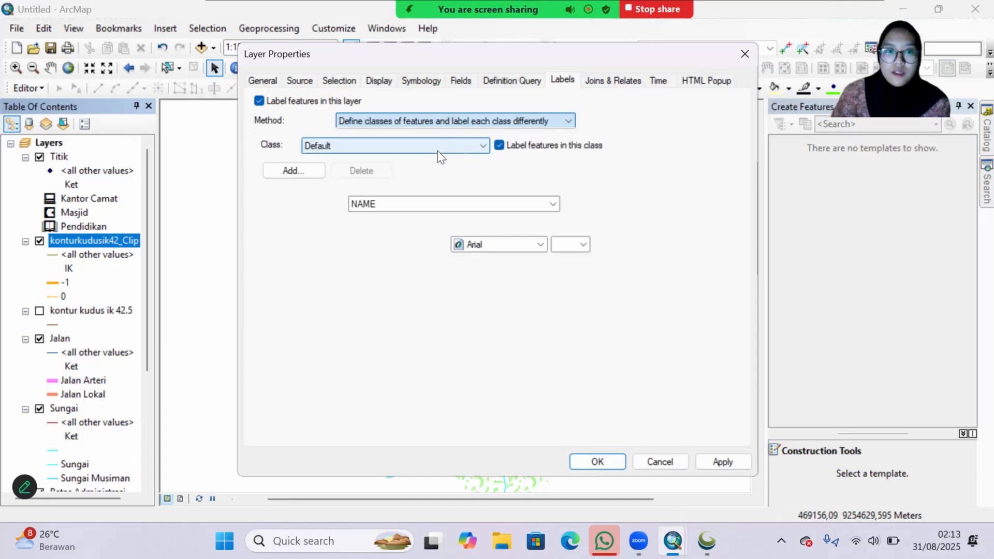
# Step: Restrict the Default label class of the clipped contours with the SQL query IK = -1
pyautogui.click(527, 175)
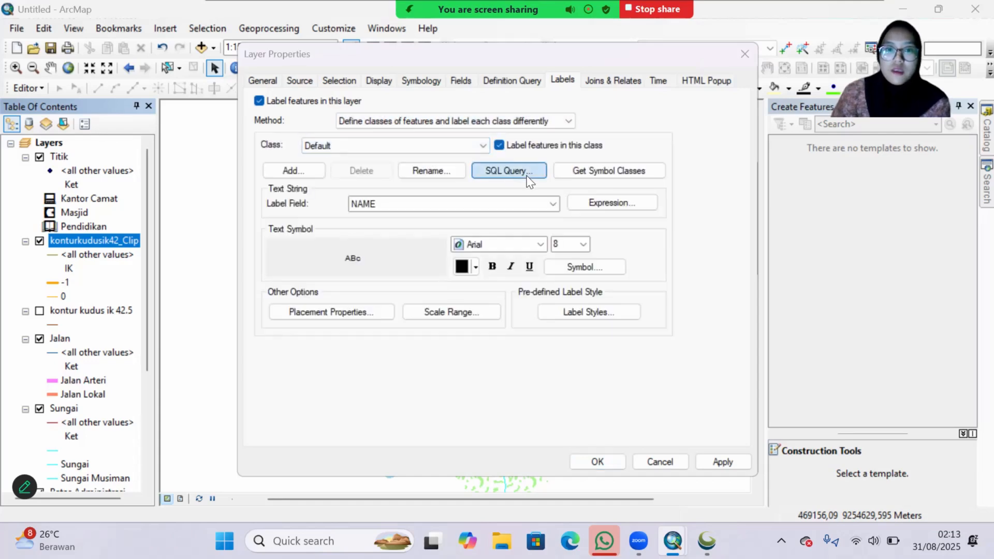
pyautogui.scroll(-1, 398, 158)
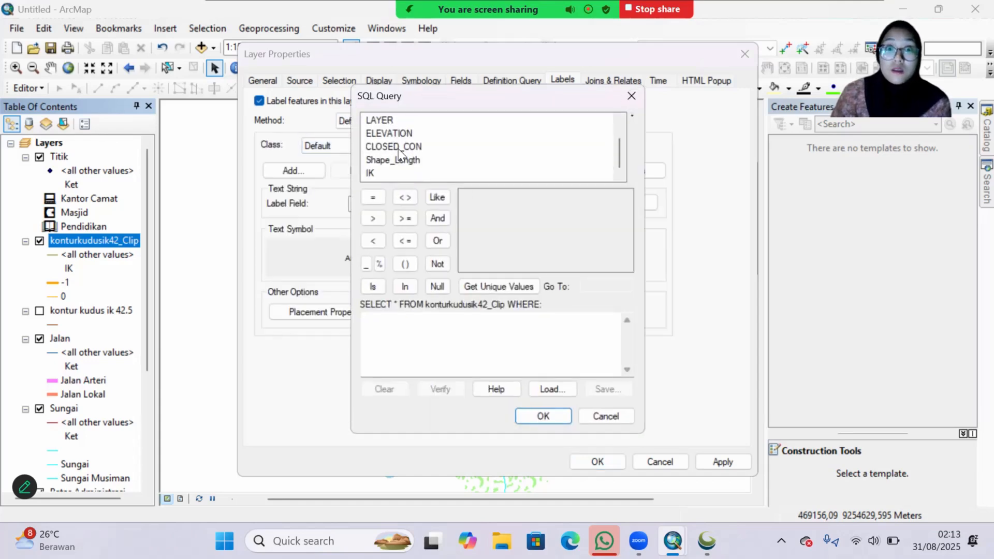
pyautogui.doubleClick(370, 173)
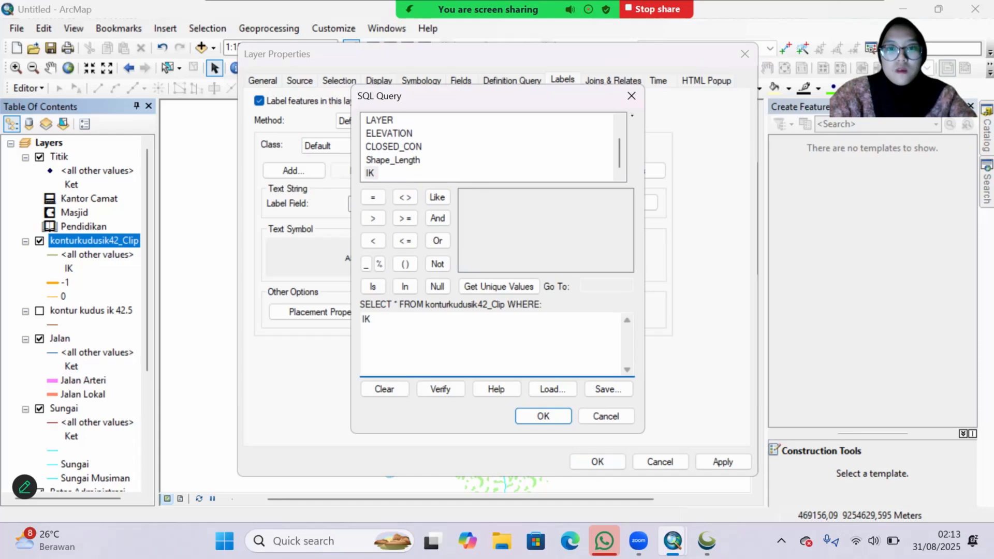
pyautogui.click(373, 198)
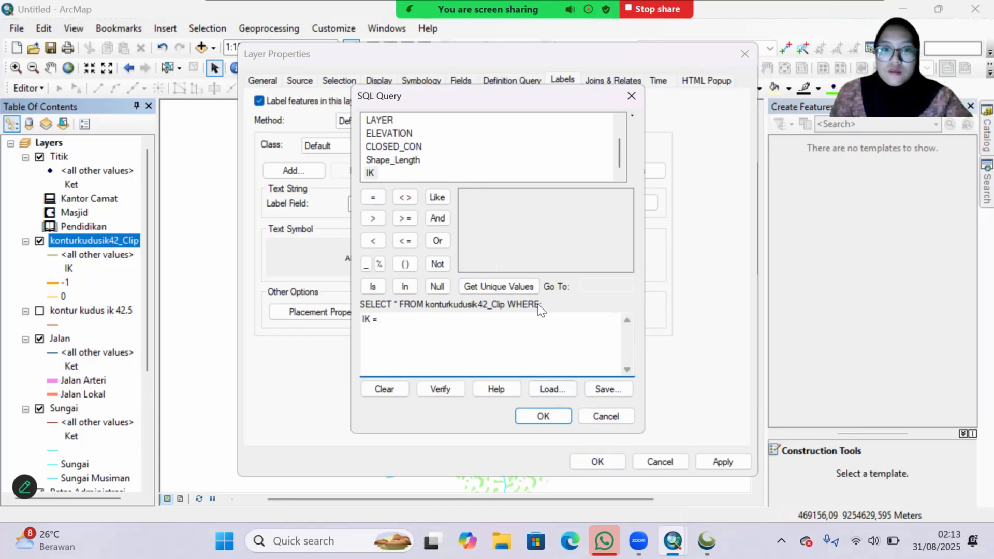
pyautogui.click(530, 287)
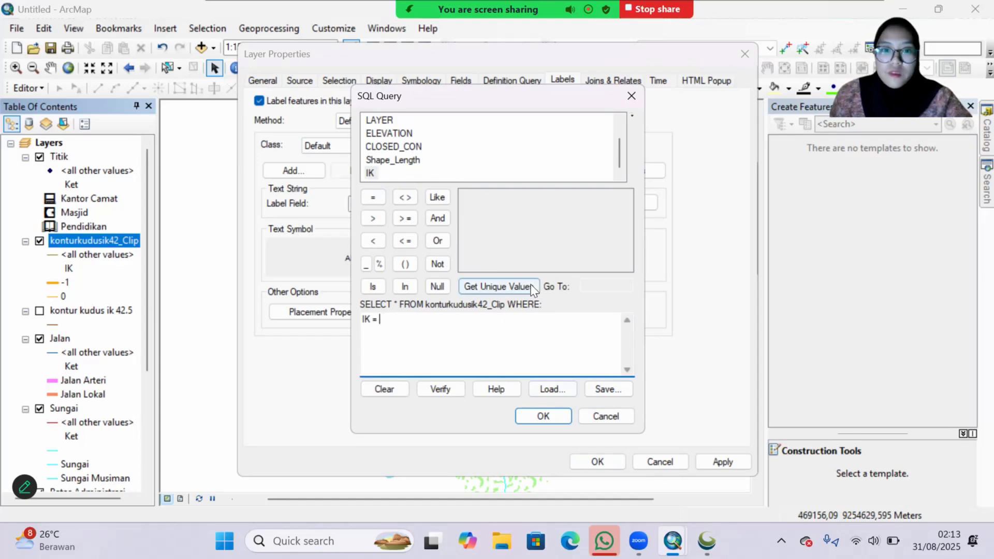
pyautogui.doubleClick(467, 196)
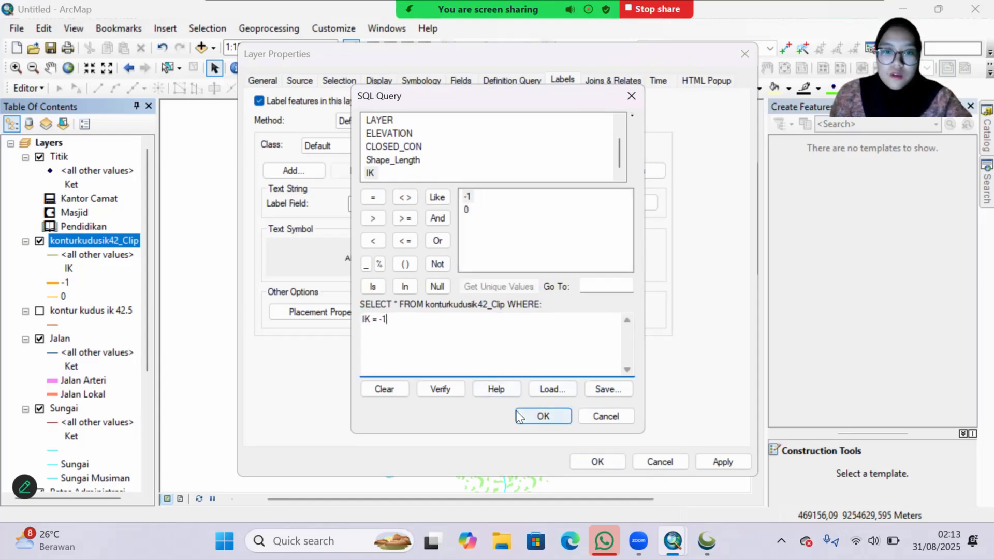
pyautogui.click(542, 416)
# Step: Label the contours by the ELEVATION field with the expression [ELEVATION] + " m"
pyautogui.click(354, 207)
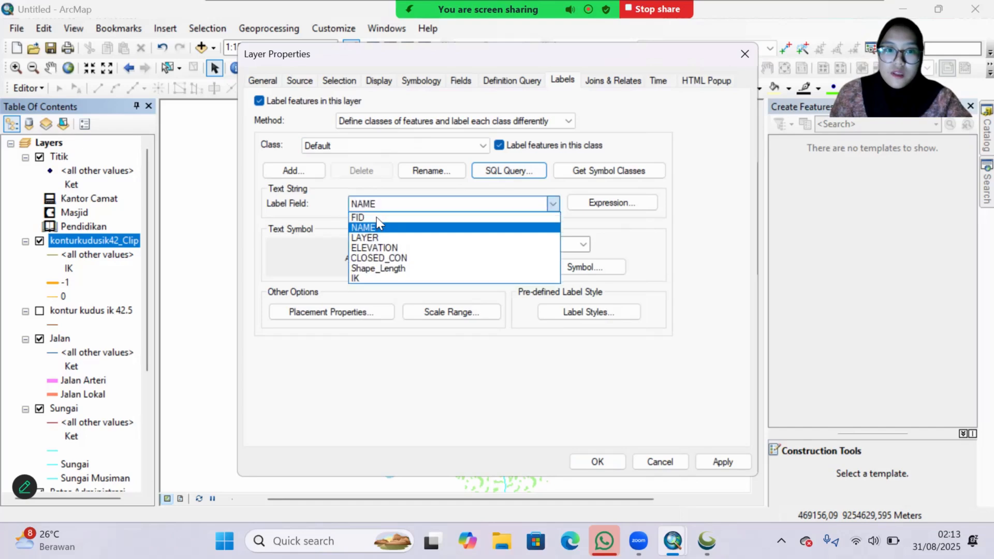
pyautogui.click(378, 246)
pyautogui.click(625, 205)
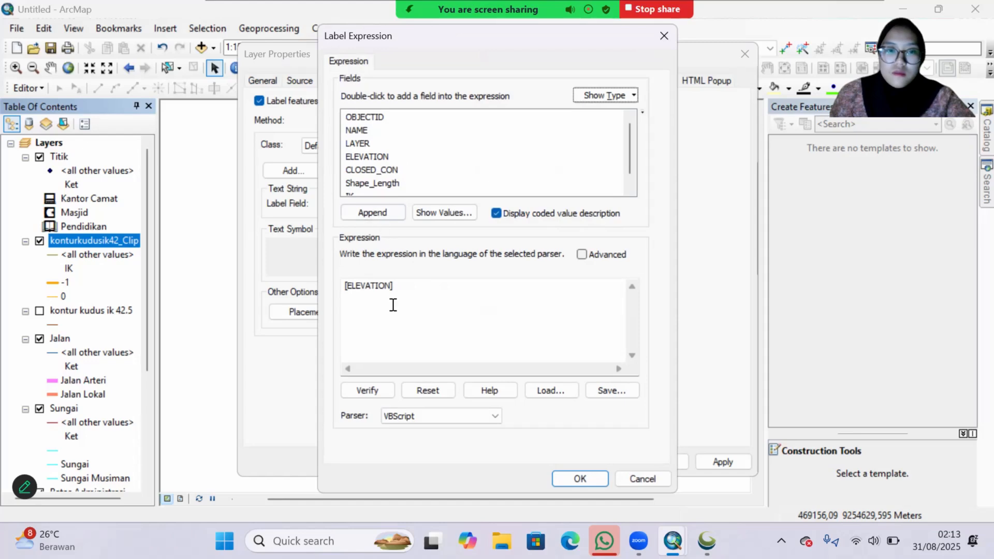
pyautogui.click(405, 287)
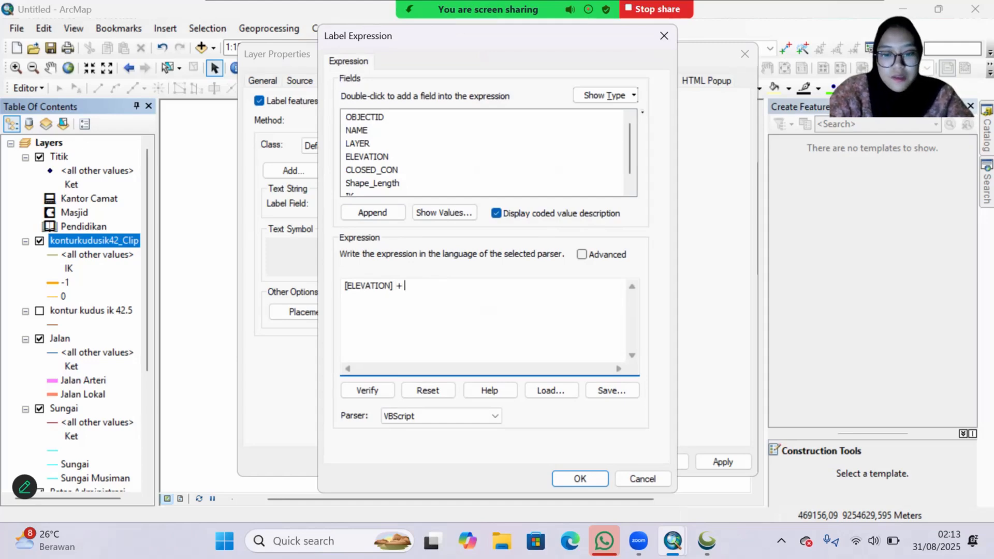
pyautogui.write('+ " ')
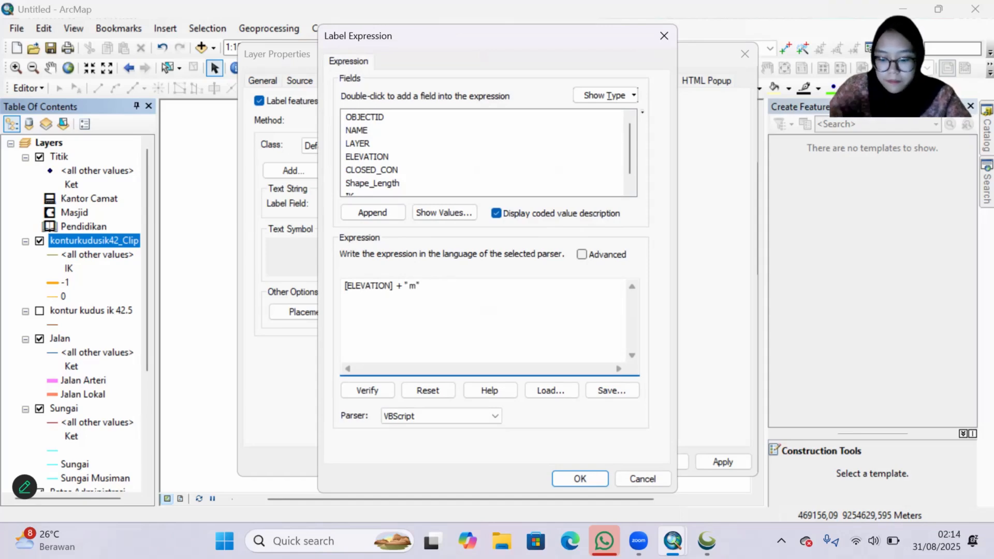
pyautogui.write('m"')
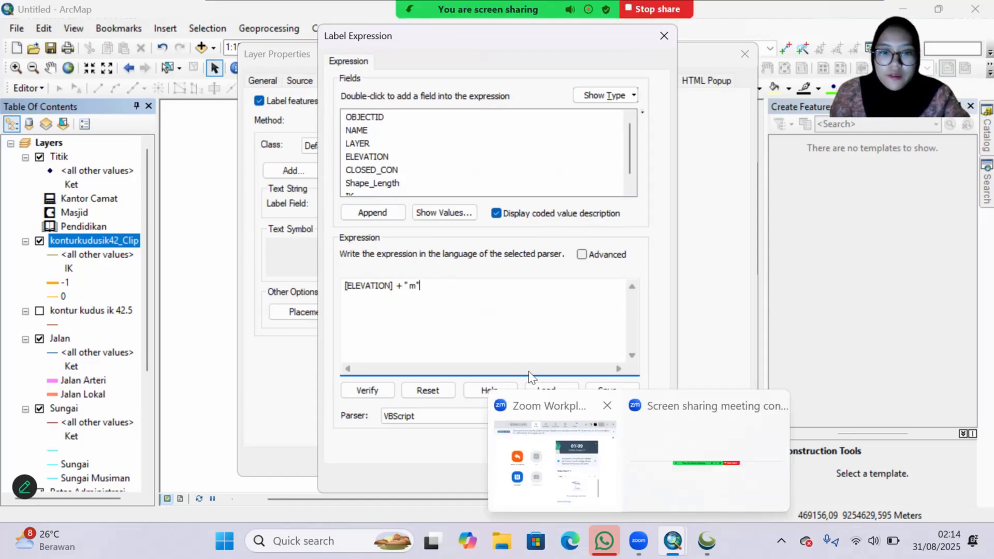
pyautogui.click(580, 478)
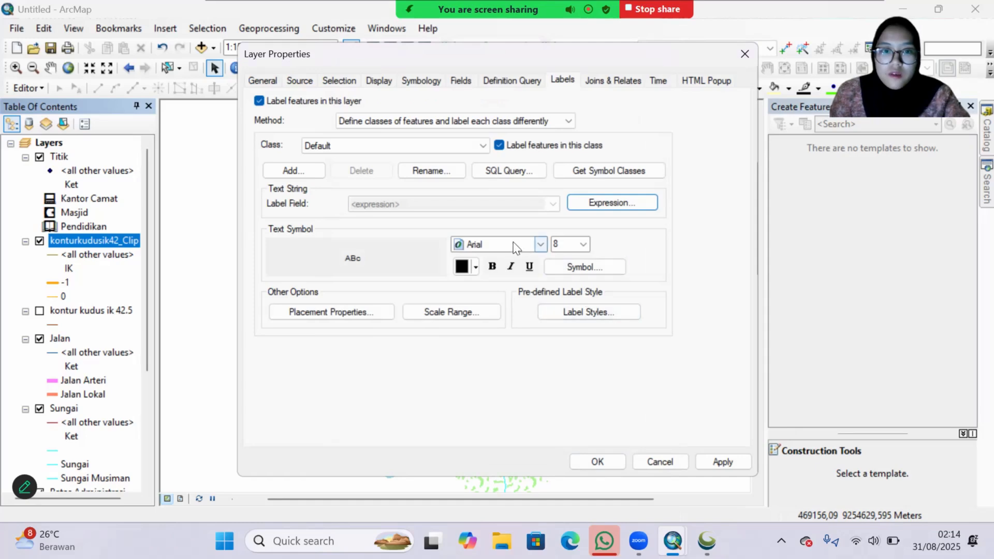
# Step: Set the contour label font to Times New Roman at size 12 and accept the layer's label settings
pyautogui.click(558, 269)
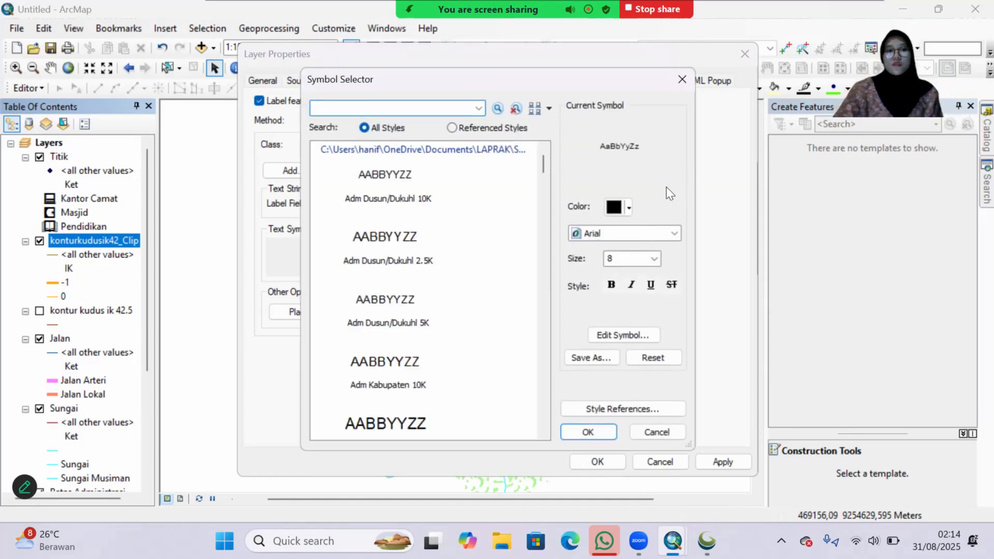
pyautogui.click(657, 232)
pyautogui.click(656, 227)
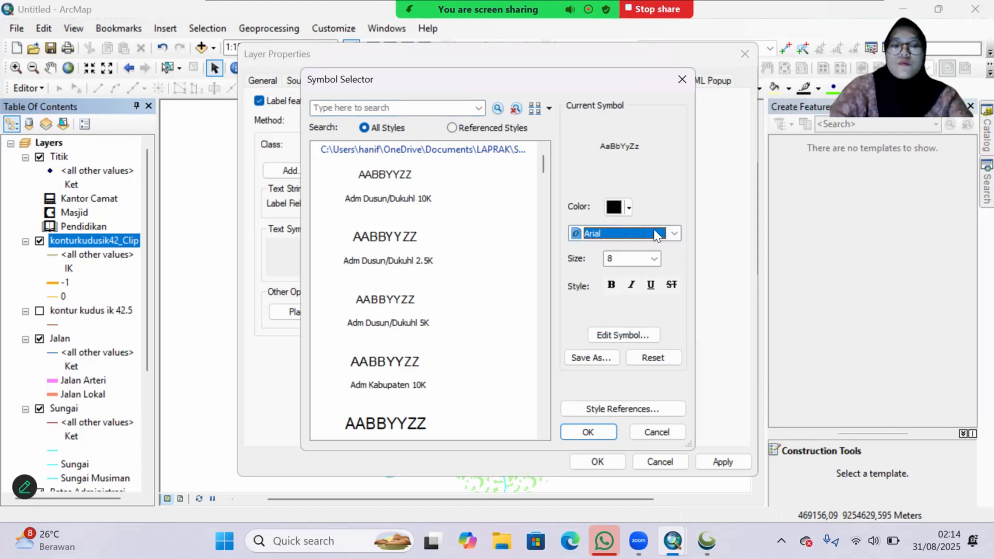
pyautogui.write('times')
pyautogui.press('Return')
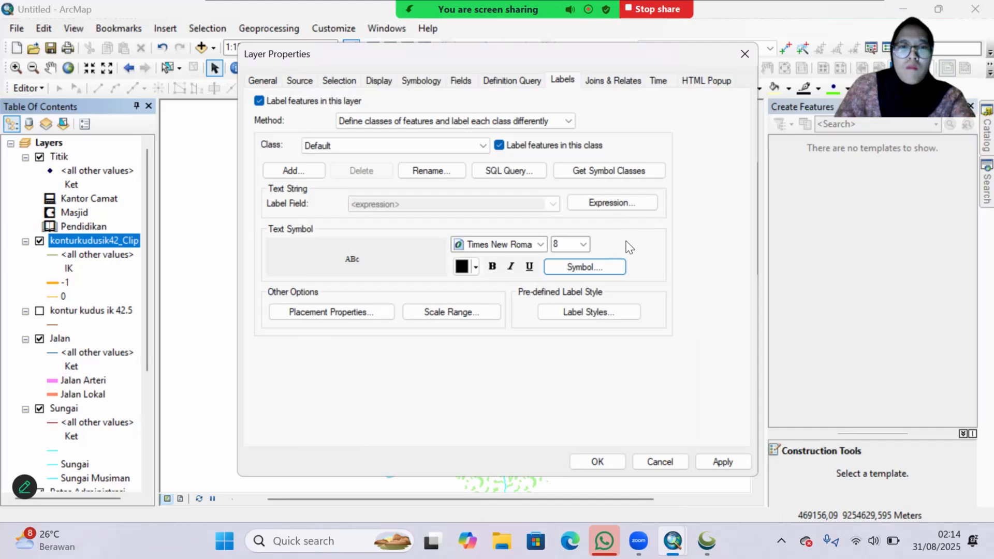
pyautogui.click(583, 244)
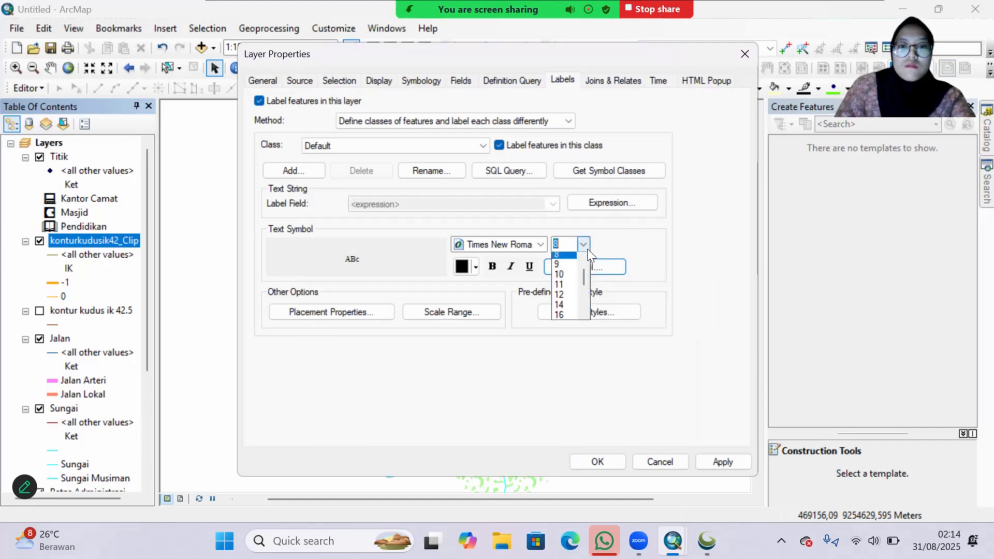
pyautogui.click(562, 298)
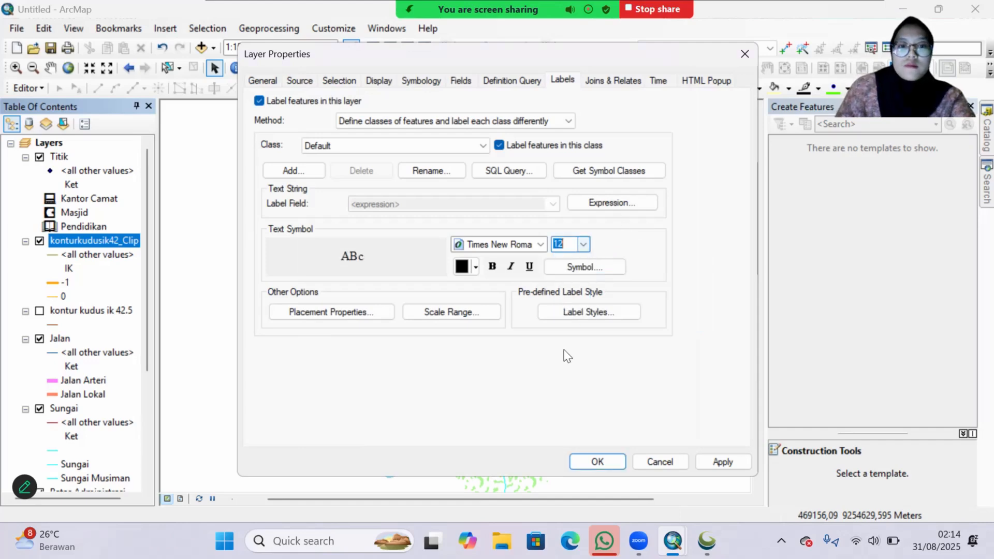
pyautogui.click(722, 461)
pyautogui.click(597, 461)
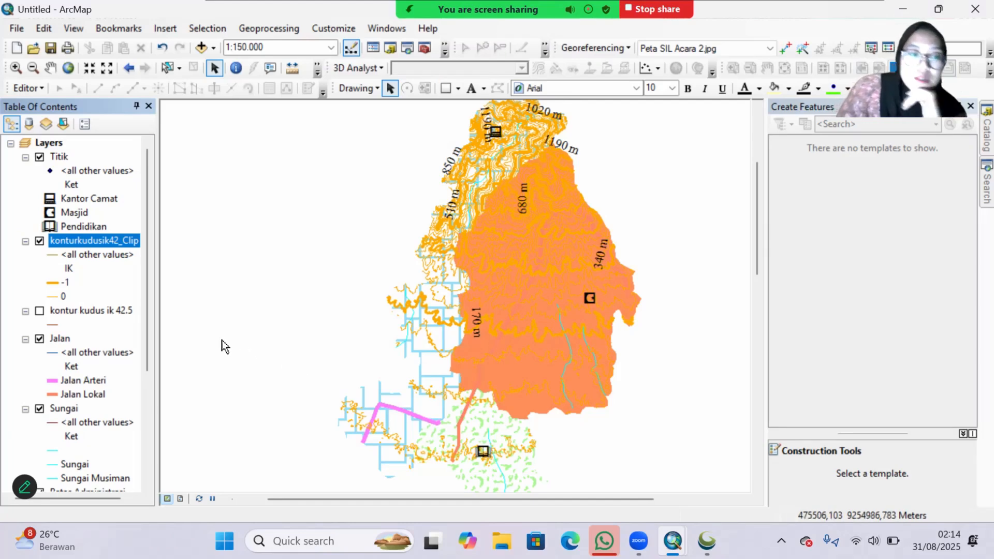
# Step: Turn on labels for the Batas Administrasi layer and use PL as the label field
pyautogui.scroll(-2, 95, 408)
pyautogui.click(92, 408)
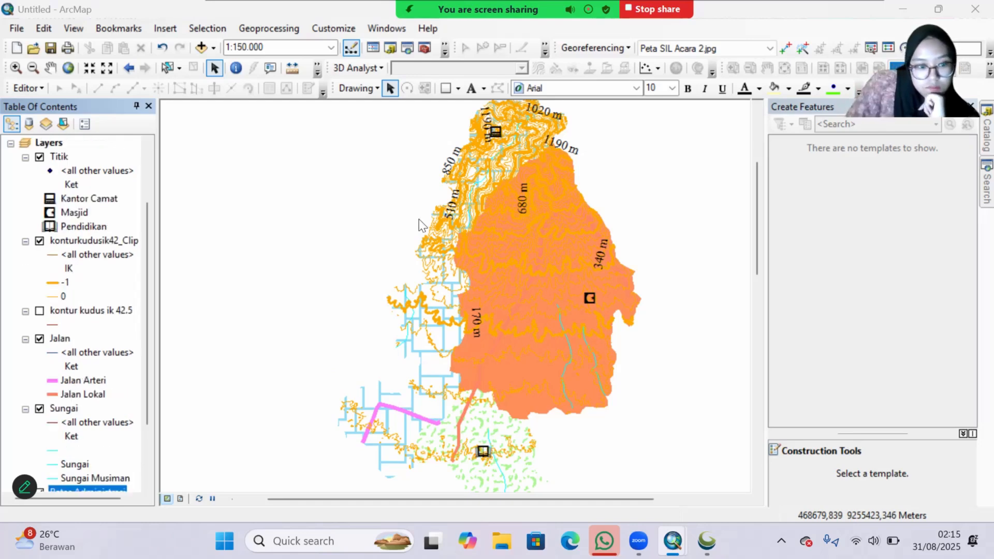
pyautogui.click(259, 129)
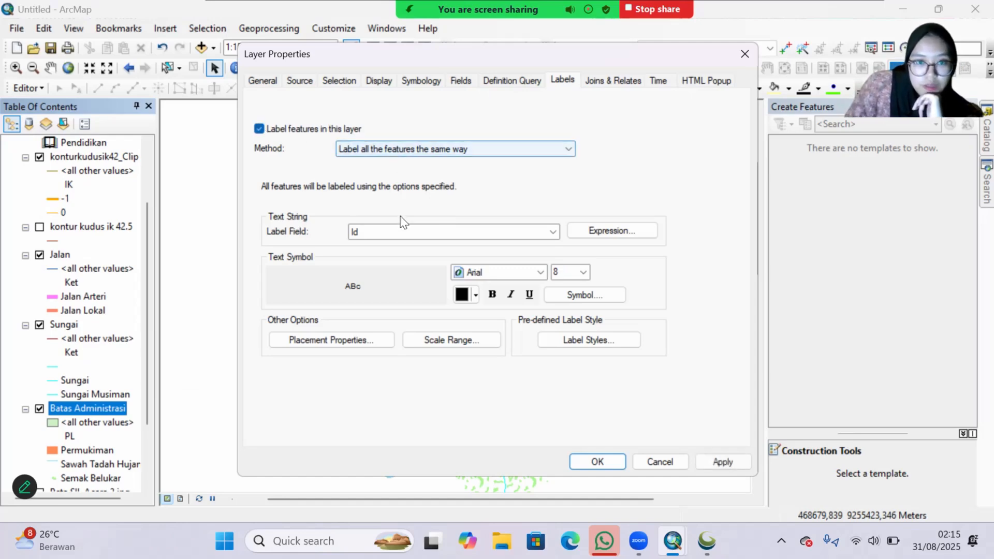
pyautogui.click(368, 235)
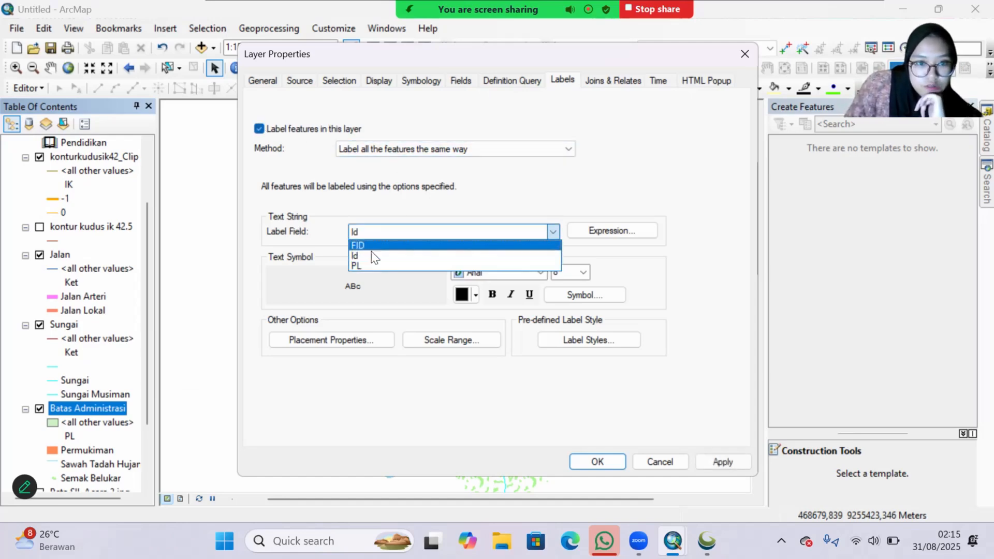
pyautogui.click(517, 261)
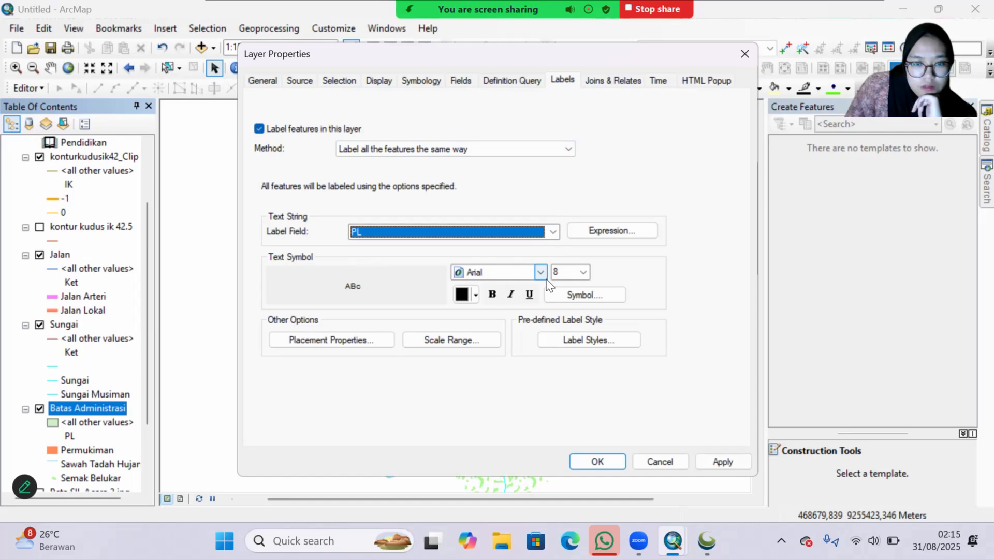
# Step: Edit the Batas Administrasi label symbol to use the Times New Roman font at size 12
pyautogui.click(557, 301)
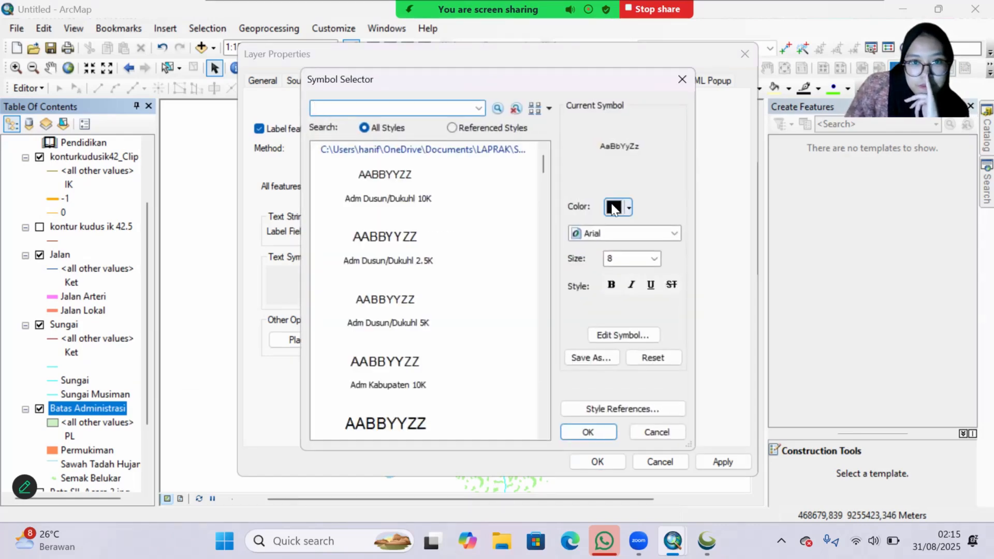
pyautogui.click(635, 339)
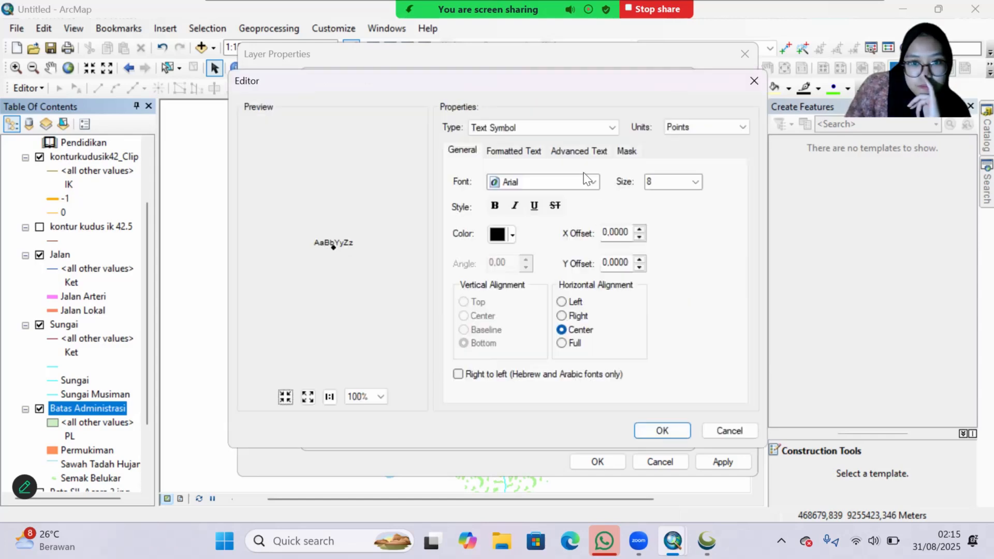
pyautogui.click(548, 181)
pyautogui.write('times')
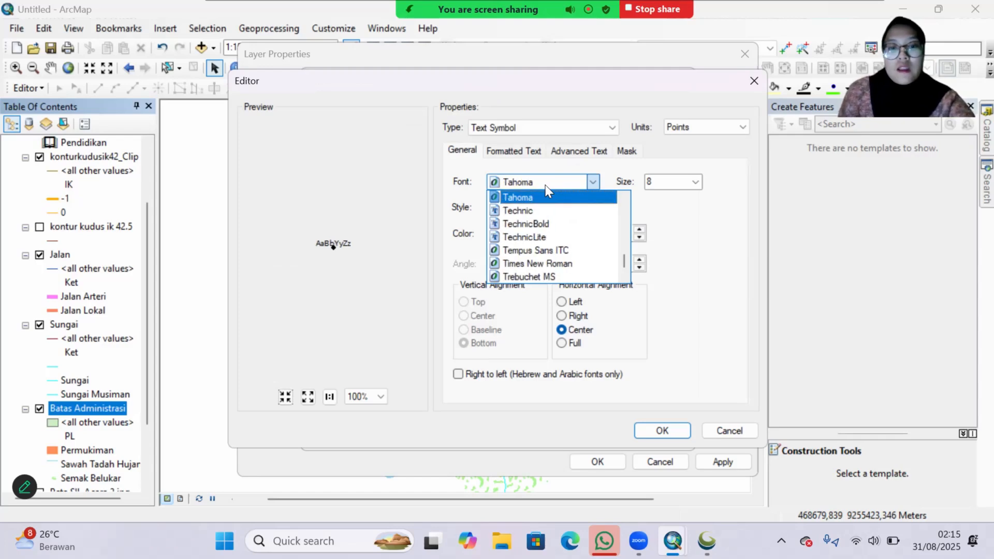
pyautogui.press('Tab')
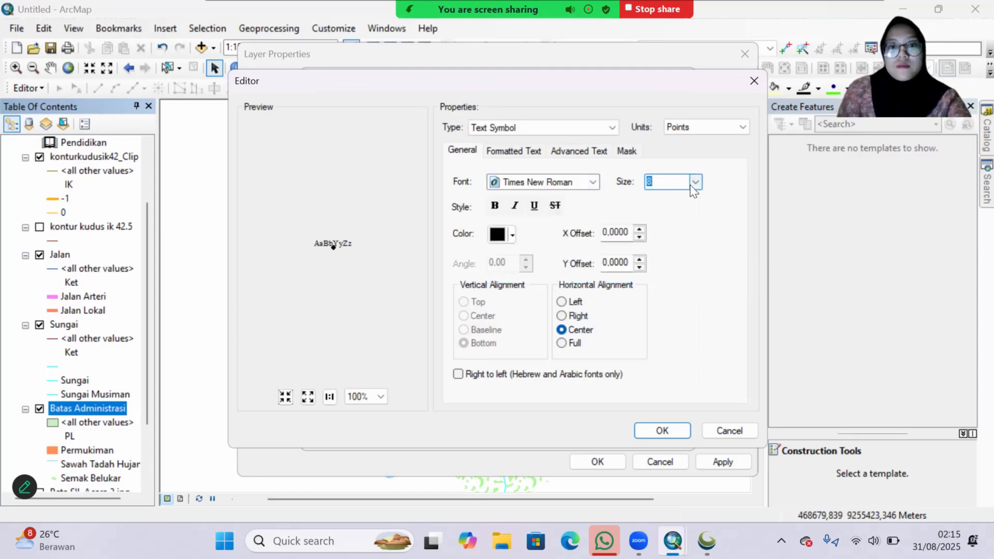
pyautogui.click(696, 182)
pyautogui.click(663, 235)
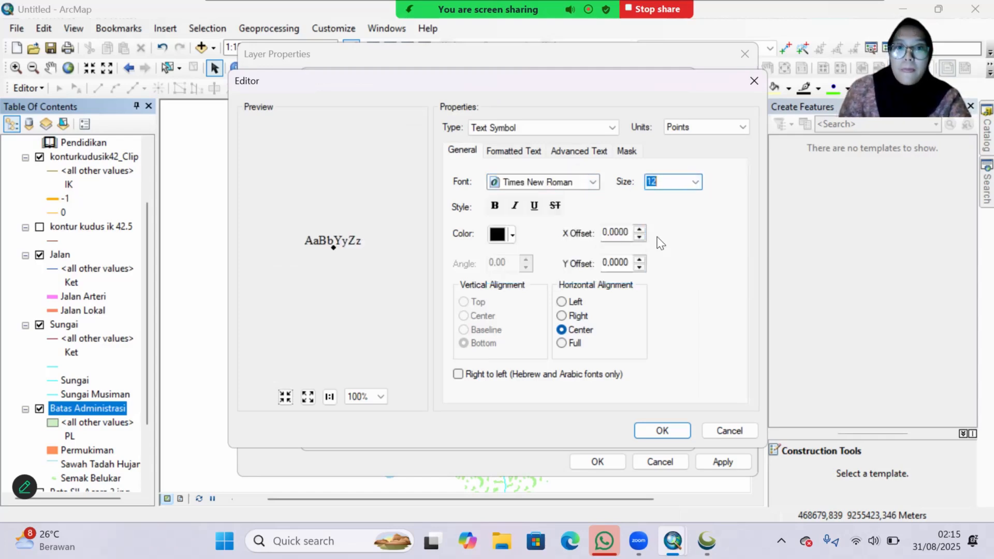
# Step: Give the Batas Administrasi label text a Halo mask and apply the label settings
pyautogui.click(627, 151)
pyautogui.click(463, 219)
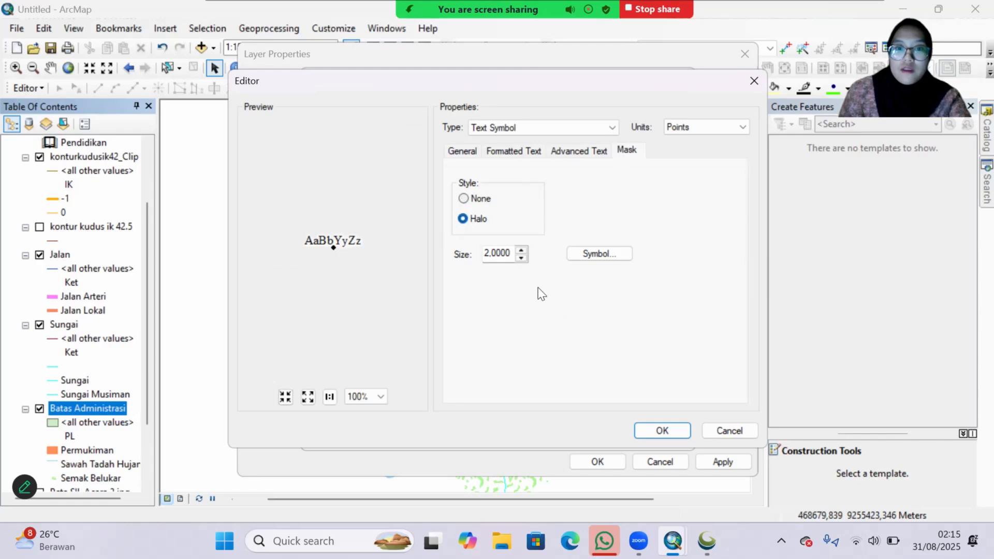
pyautogui.click(659, 430)
pyautogui.click(598, 437)
pyautogui.click(723, 461)
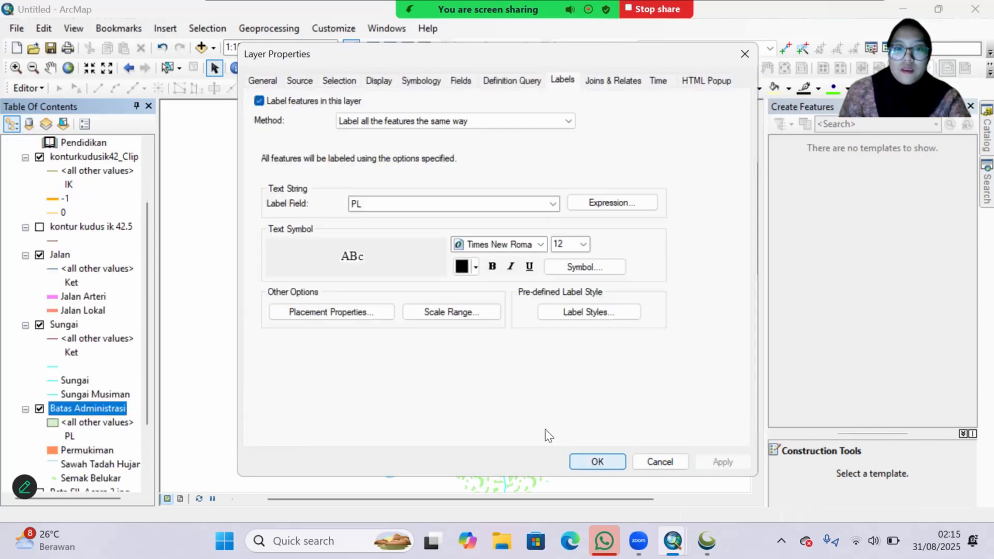
# Step: Set the Batas Administrasi label placement to remove duplicate labels and accept the layer's label settings
pyautogui.click(351, 311)
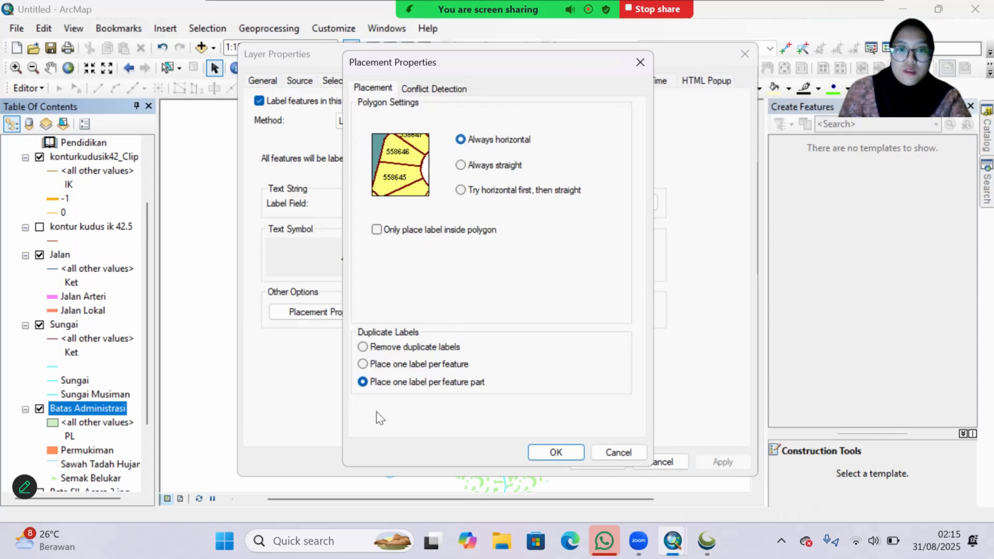
pyautogui.click(363, 348)
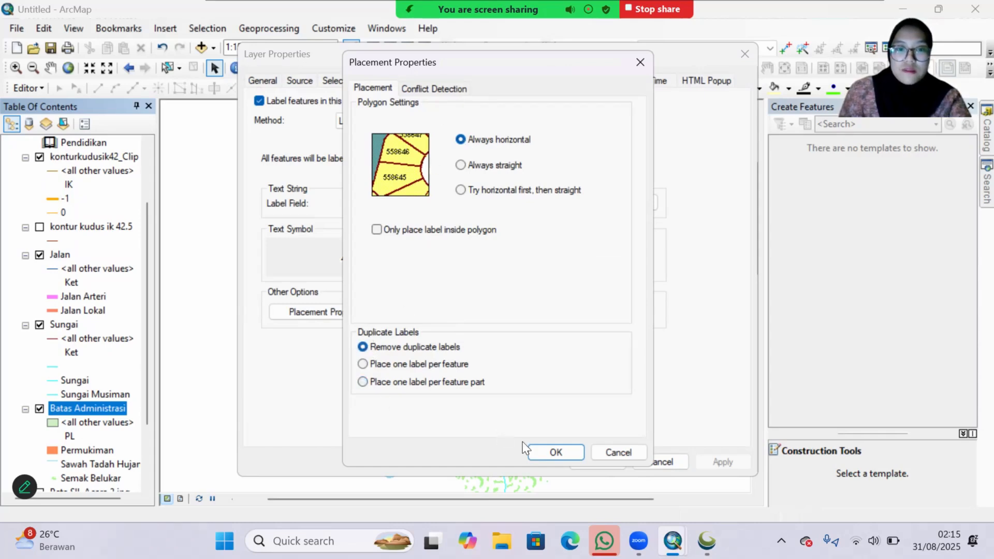
pyautogui.click(544, 453)
pyautogui.click(721, 461)
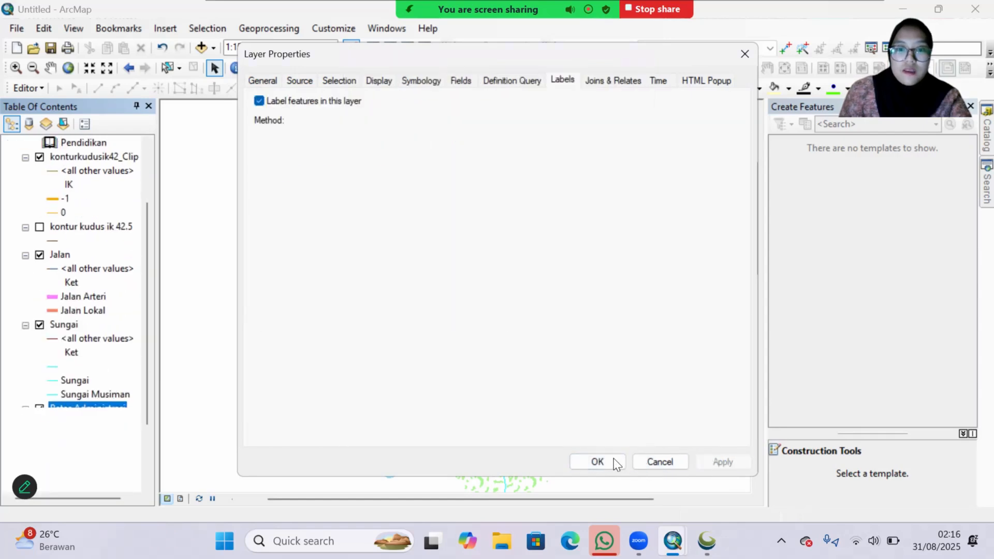
pyautogui.click(610, 461)
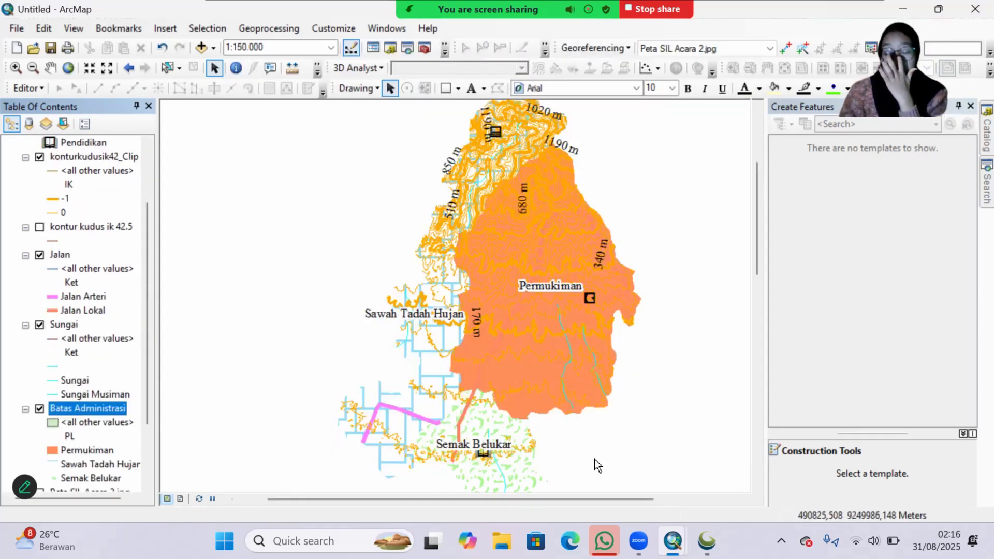
# Step: Set the konturkudusik42_Clip label placement to curved orientation with only the On the line position enabled
pyautogui.scroll(-2, 103, 390)
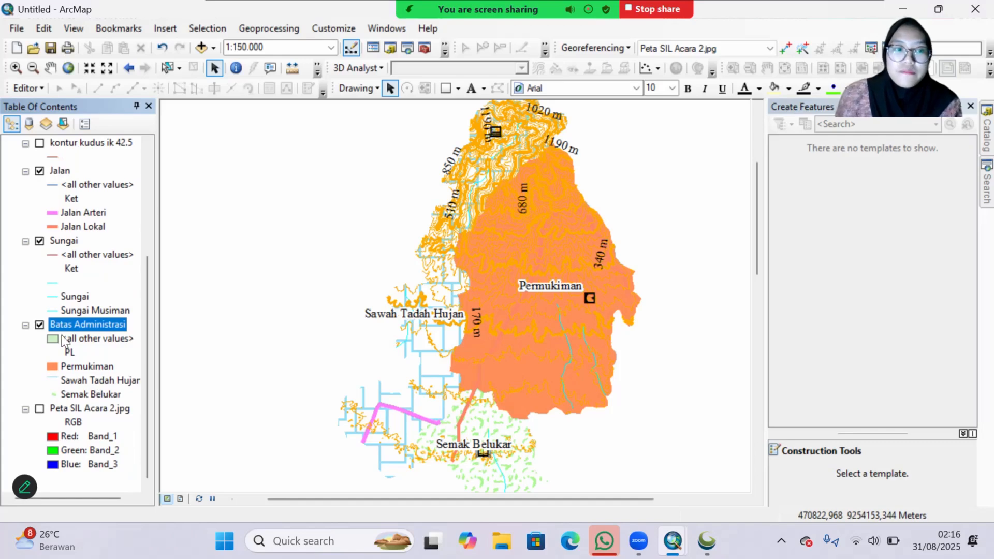
pyautogui.scroll(3, 64, 311)
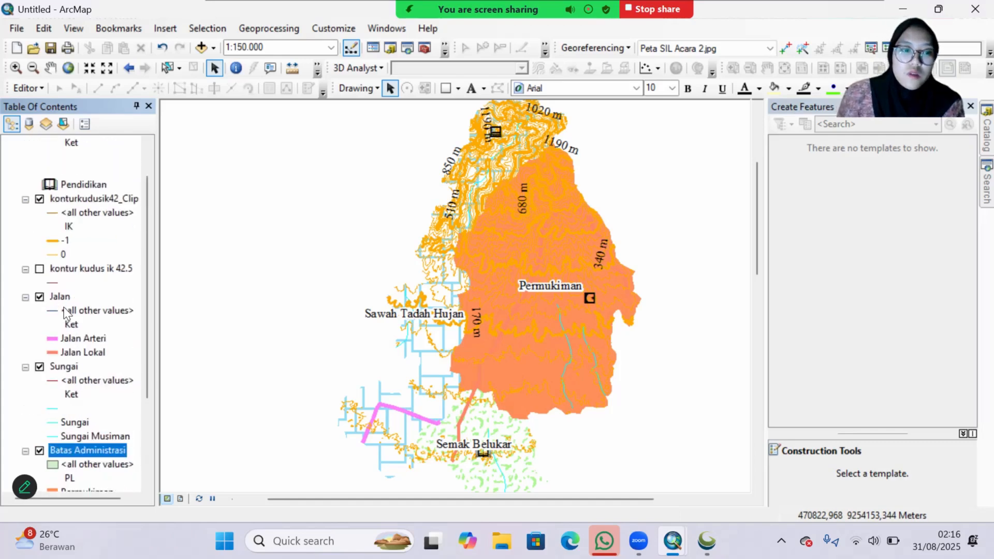
pyautogui.moveTo(90, 201); pyautogui.dragTo(201, 359)
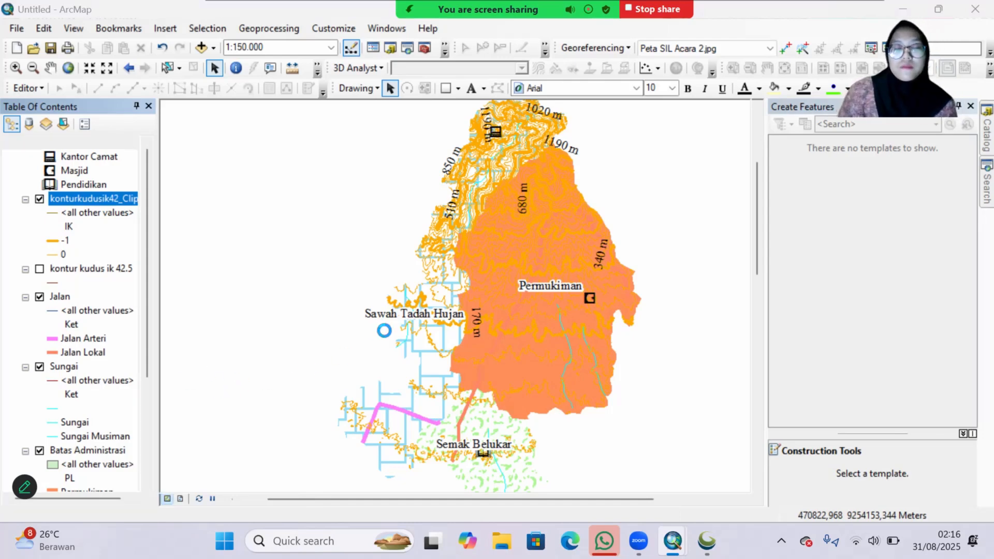
pyautogui.click(367, 342)
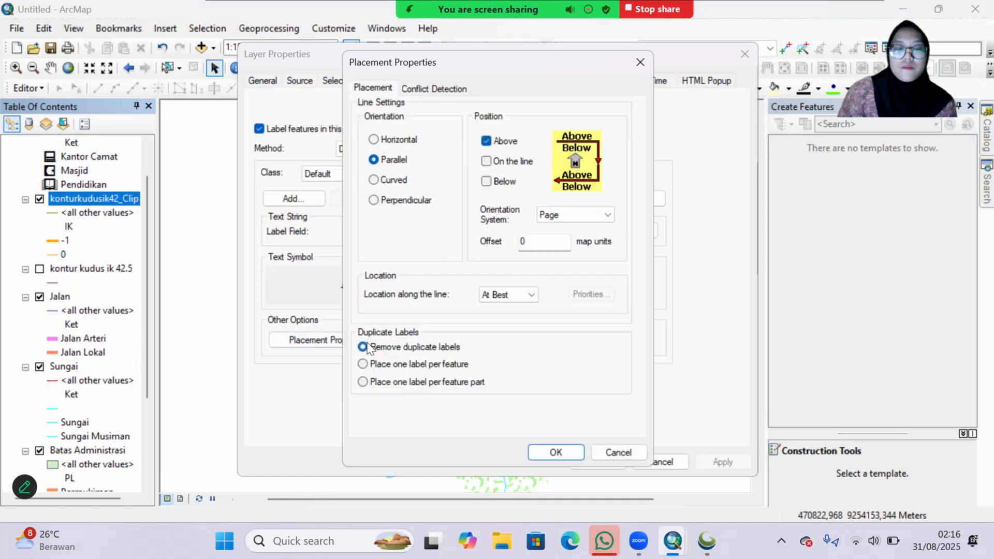
pyautogui.click(486, 142)
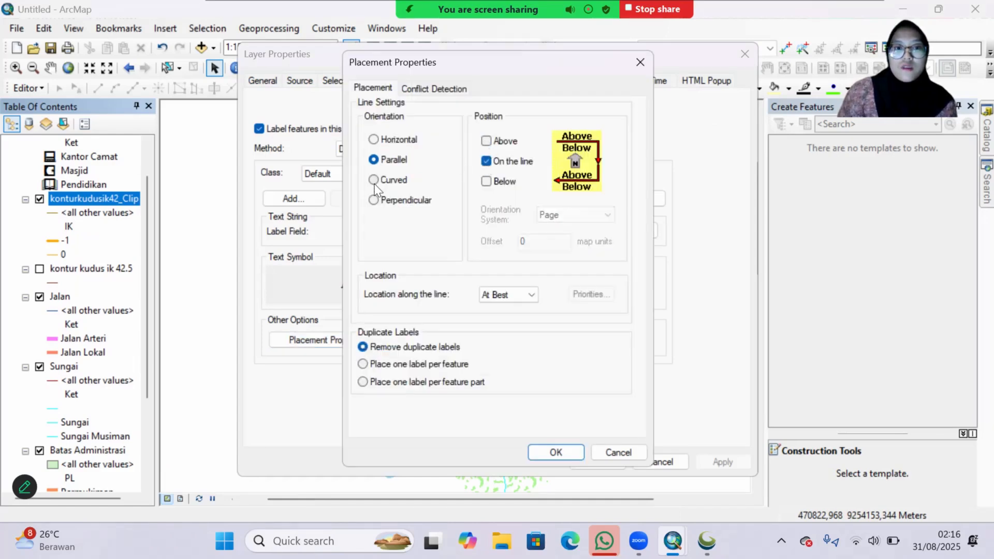
pyautogui.click(373, 181)
pyautogui.click(557, 452)
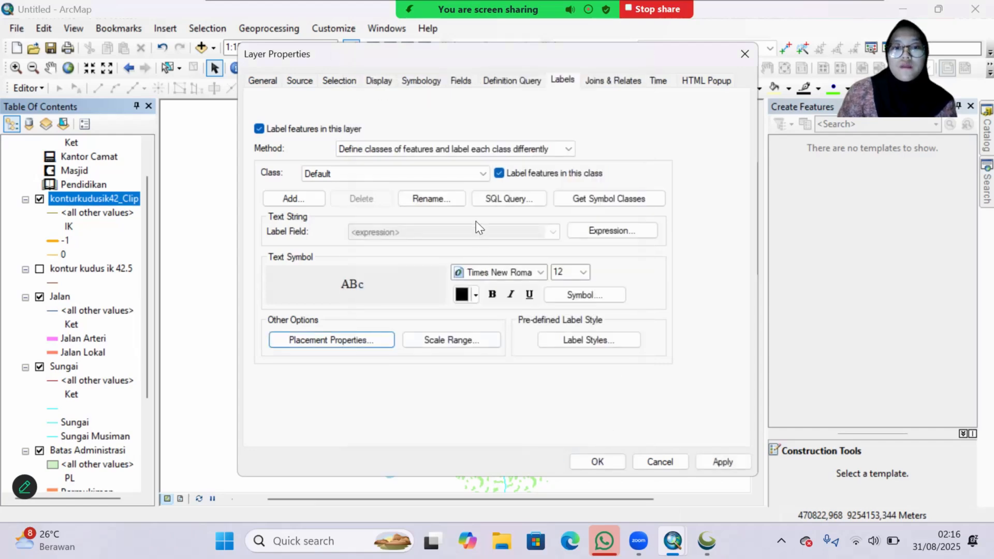
# Step: Give the konturkudusik42_Clip label text a Halo mask and accept the layer's label settings
pyautogui.click(592, 294)
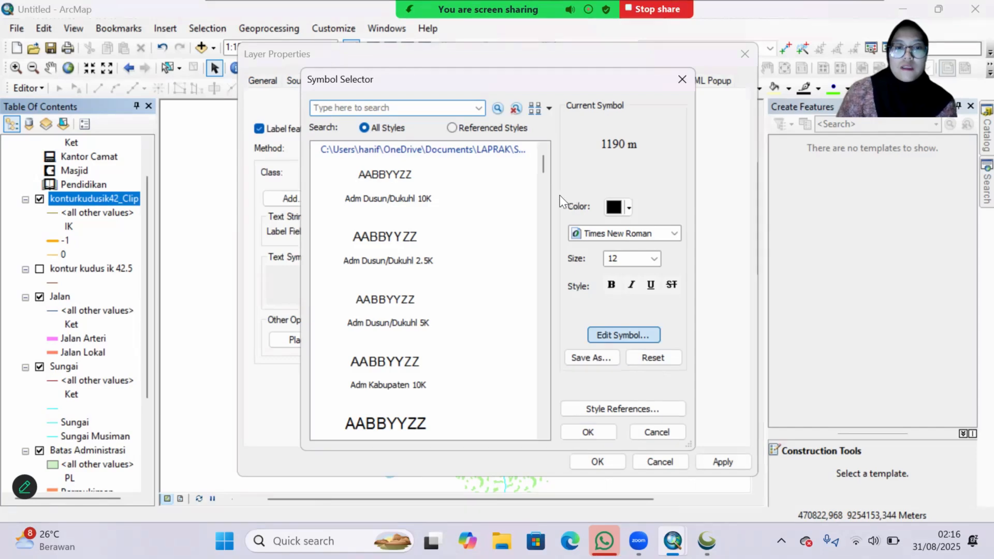
pyautogui.click(623, 335)
pyautogui.click(627, 150)
pyautogui.click(472, 219)
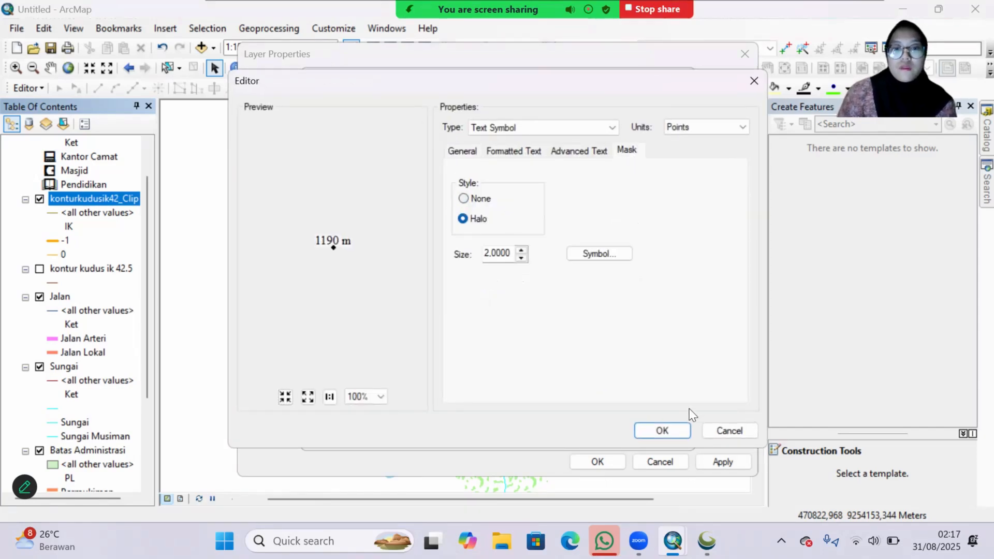
pyautogui.click(662, 430)
pyautogui.click(597, 461)
pyautogui.click(598, 460)
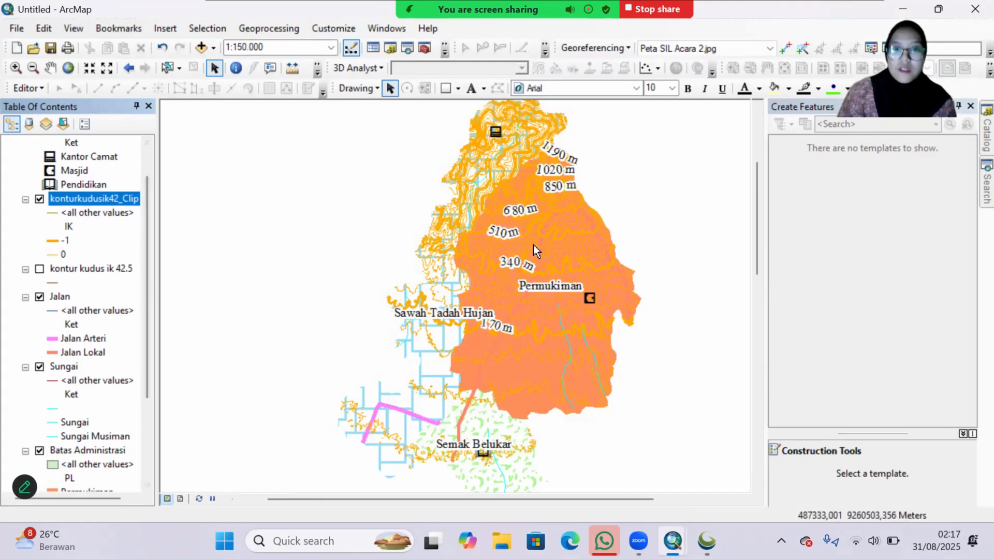
# Step: Turn on labels for the Sungai layer and use Ket as the label field
pyautogui.scroll(-3, 89, 331)
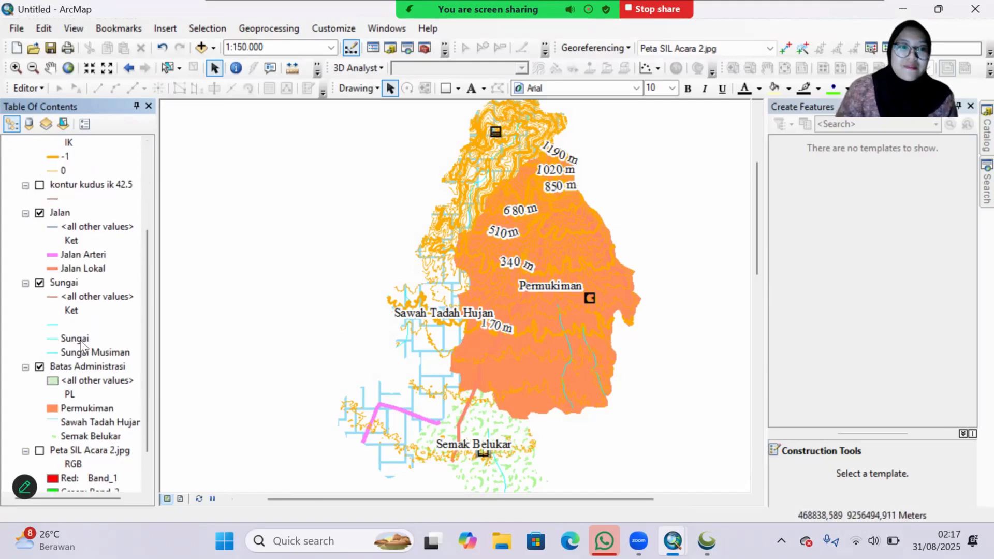
pyautogui.rightClick(63, 241)
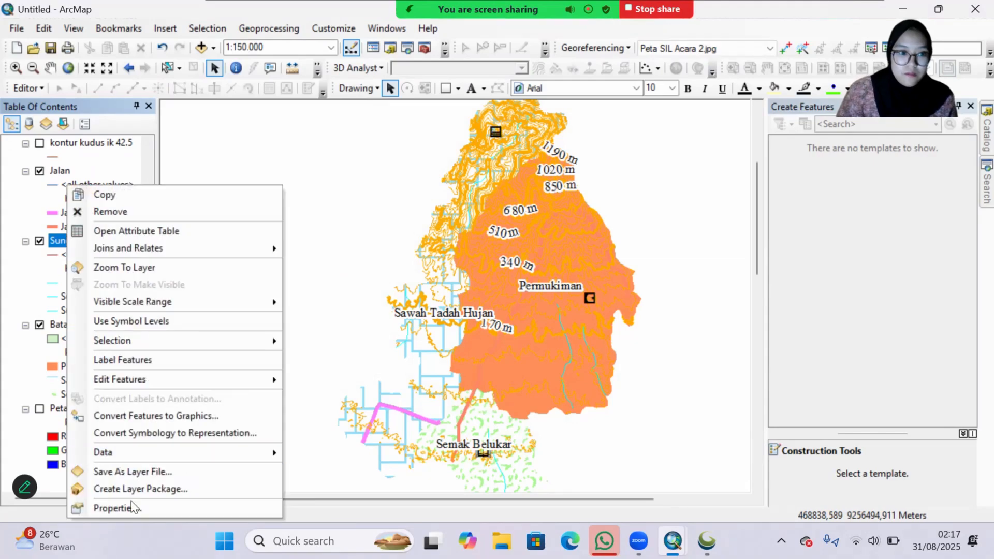
pyautogui.click(132, 503)
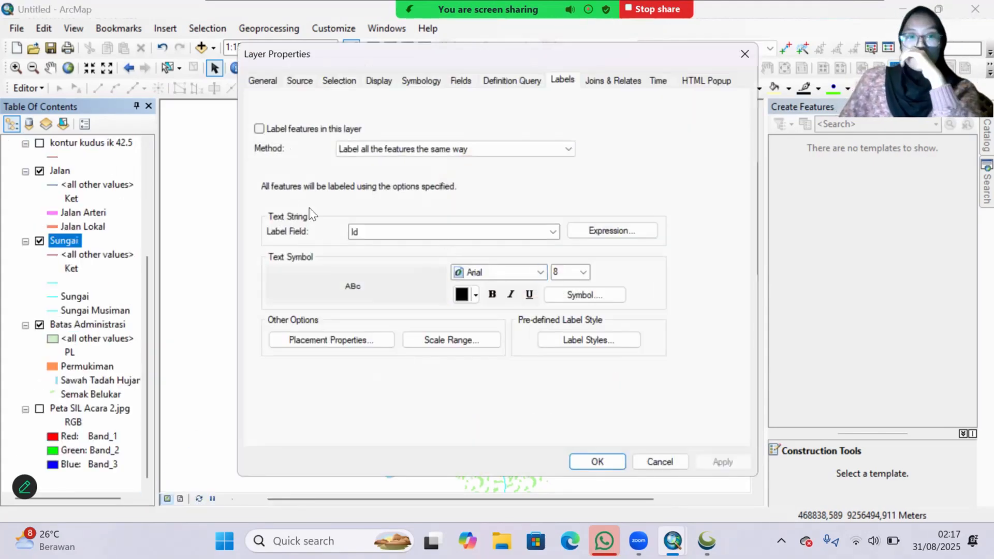
pyautogui.click(259, 129)
pyautogui.click(399, 232)
pyautogui.click(391, 263)
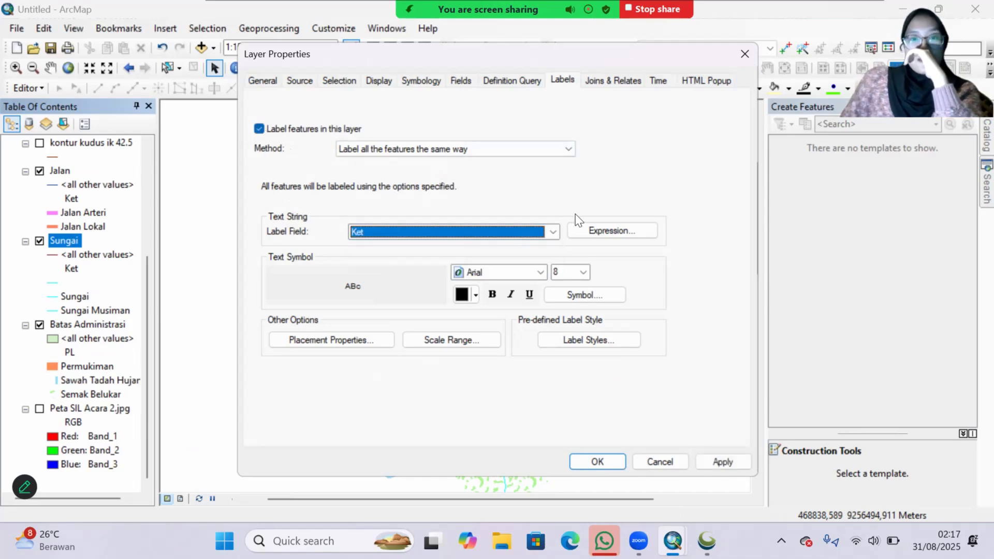
# Step: Edit the Sungai label symbol to use Times New Roman at size 12 with a Halo mask
pyautogui.click(578, 295)
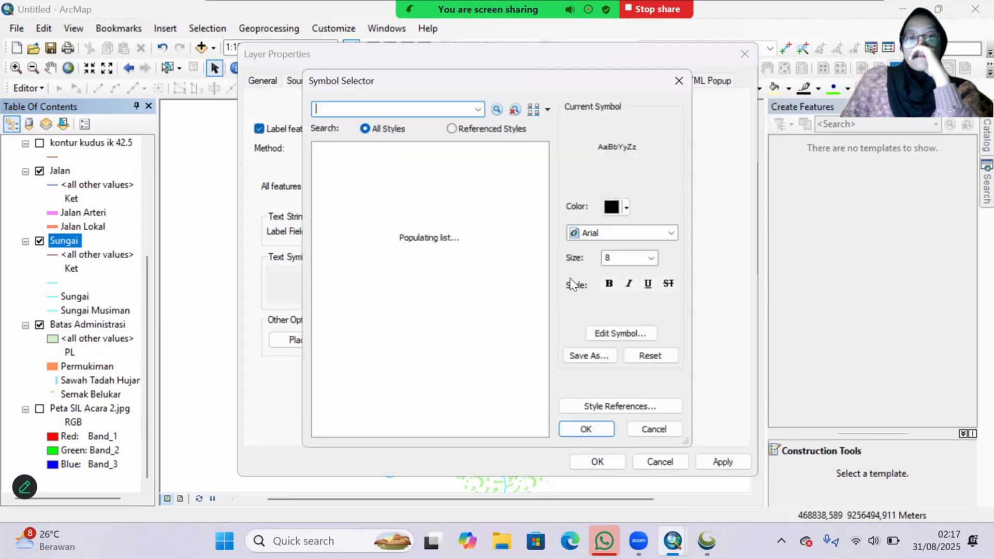
pyautogui.click(635, 338)
pyautogui.click(535, 179)
pyautogui.write('ti')
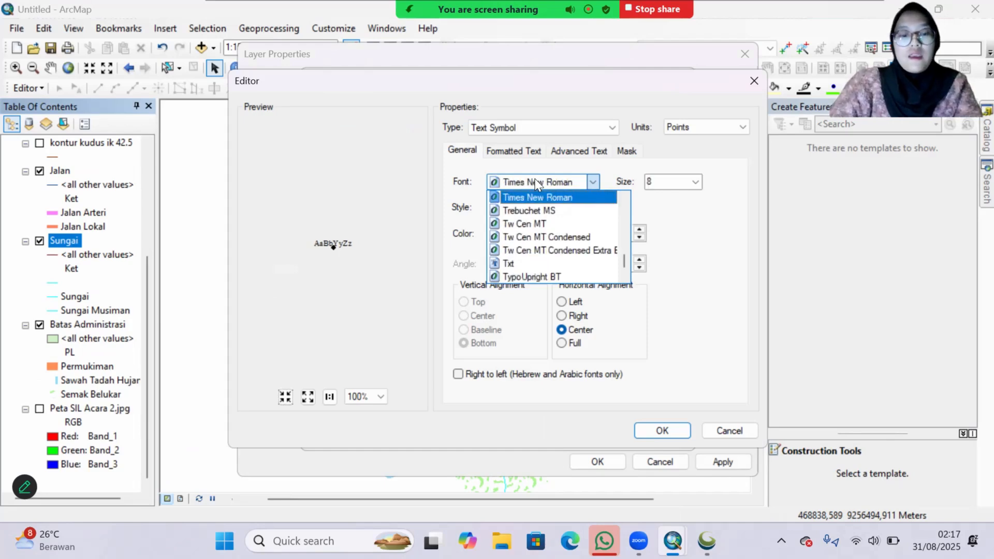
pyautogui.click(535, 178)
pyautogui.click(695, 181)
pyautogui.click(672, 238)
pyautogui.click(626, 150)
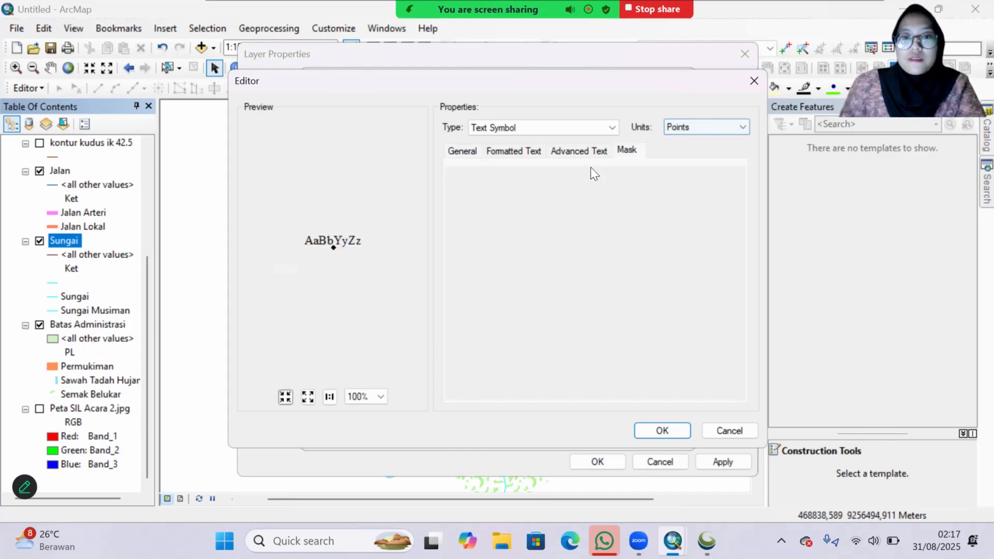
pyautogui.click(662, 430)
pyautogui.click(590, 431)
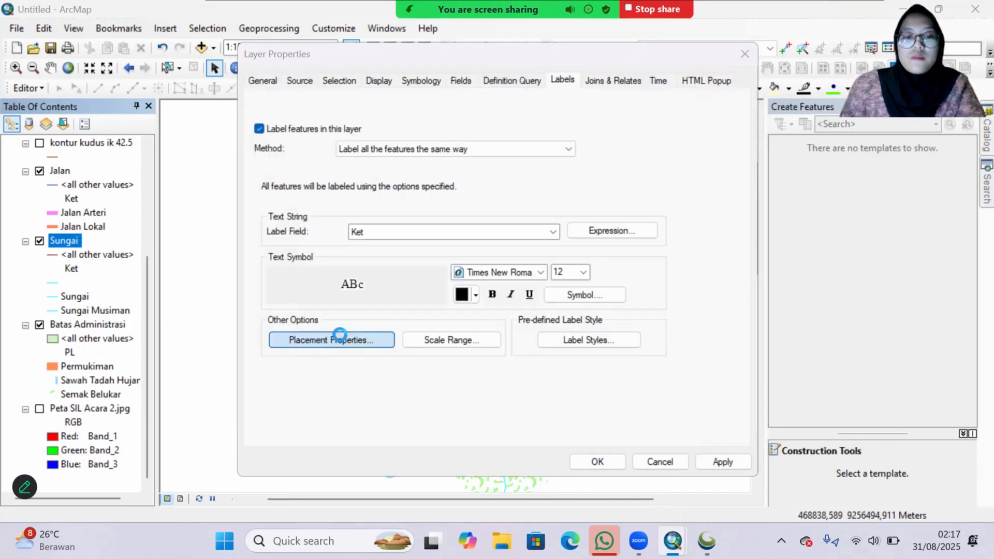
# Step: Place the Sungai labels curved and only on the line, and apply the layer's label settings
pyautogui.click(357, 339)
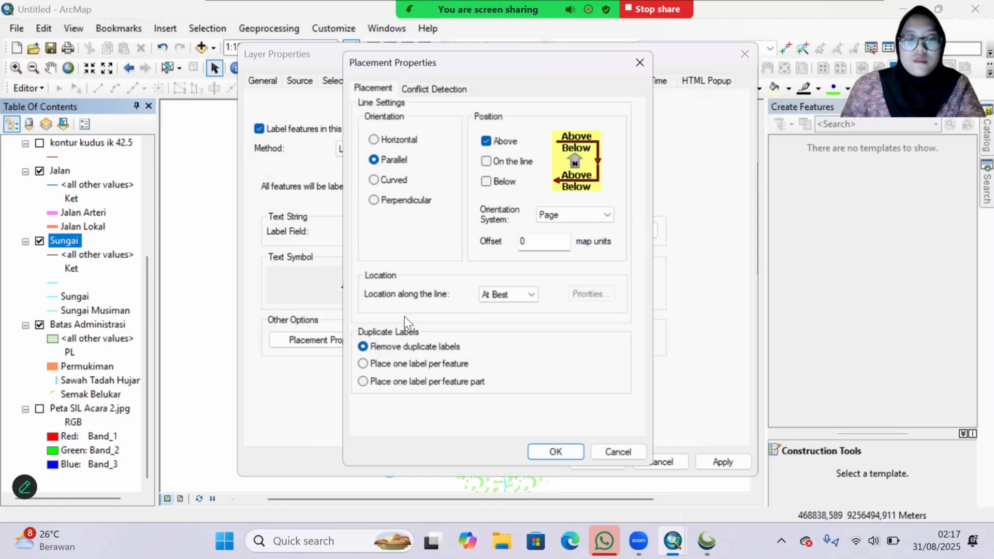
pyautogui.click(486, 140)
pyautogui.click(374, 179)
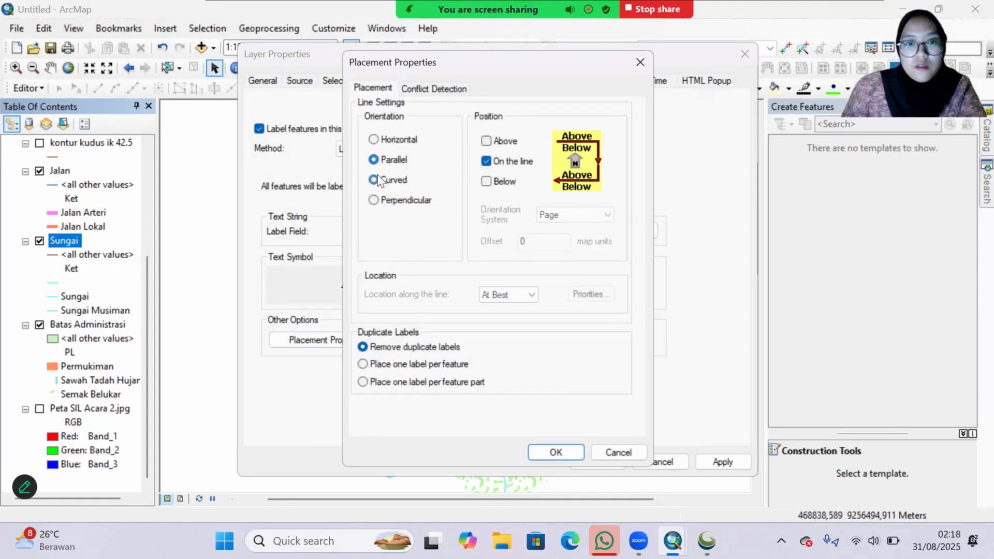
pyautogui.click(566, 460)
pyautogui.click(721, 461)
pyautogui.click(595, 462)
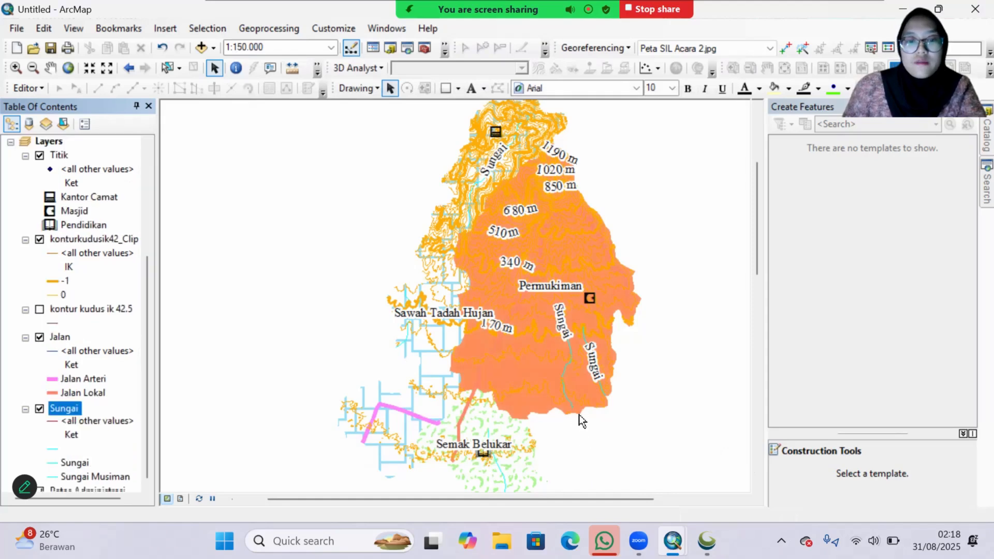
# Step: Turn on labels for the Jalan layer, labelling all features the same way with the Ket field
pyautogui.scroll(-3, 73, 311)
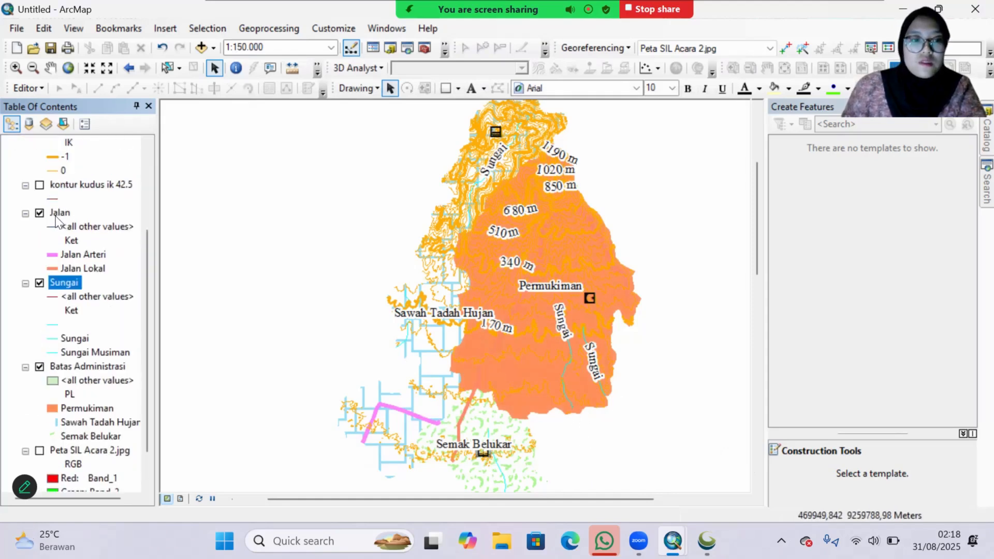
pyautogui.rightClick(57, 215)
pyautogui.click(539, 278)
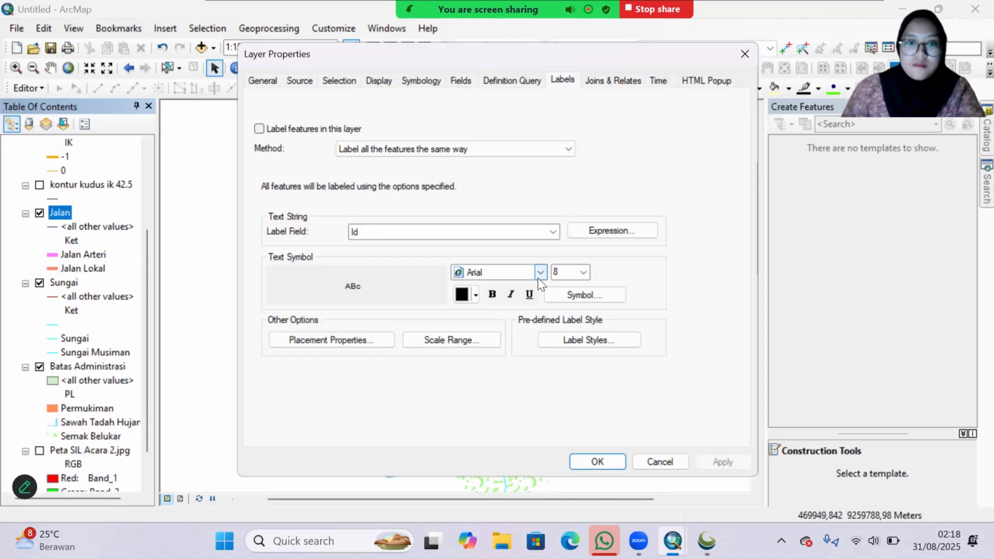
pyautogui.click(259, 129)
pyautogui.click(456, 150)
pyautogui.click(404, 160)
pyautogui.click(507, 233)
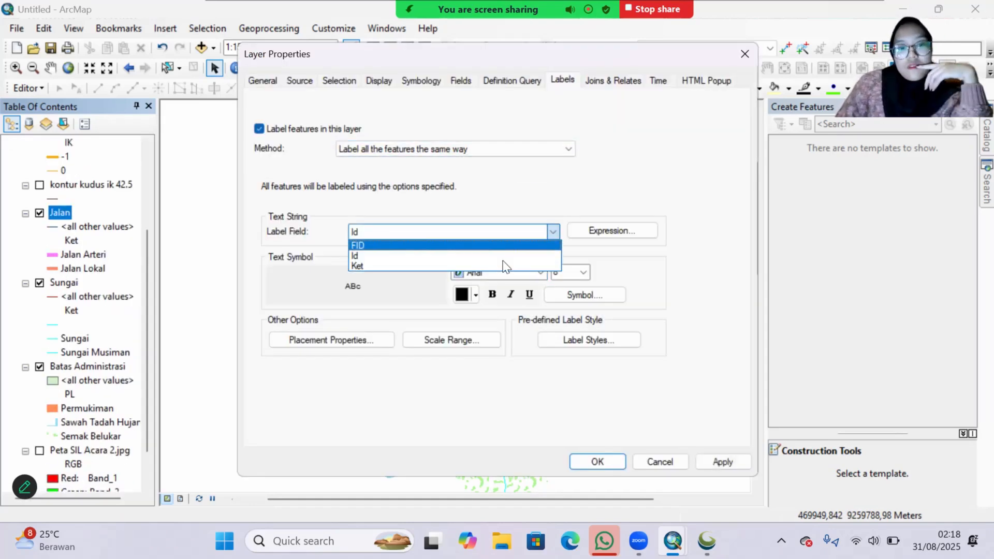
pyautogui.click(506, 264)
# Step: Edit the Jalan label symbol to use Times New Roman at size 12 with a Halo mask
pyautogui.click(579, 297)
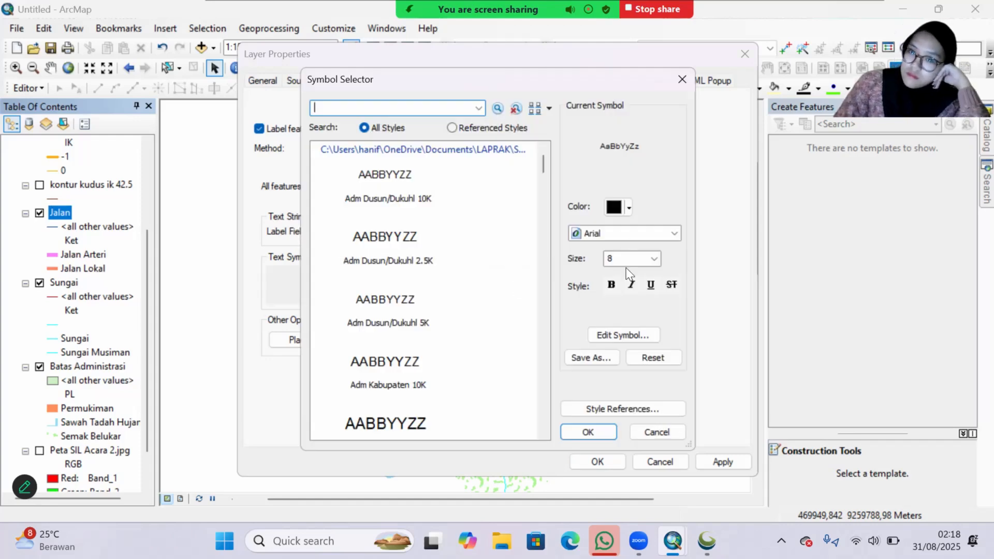
pyautogui.click(616, 337)
pyautogui.click(531, 184)
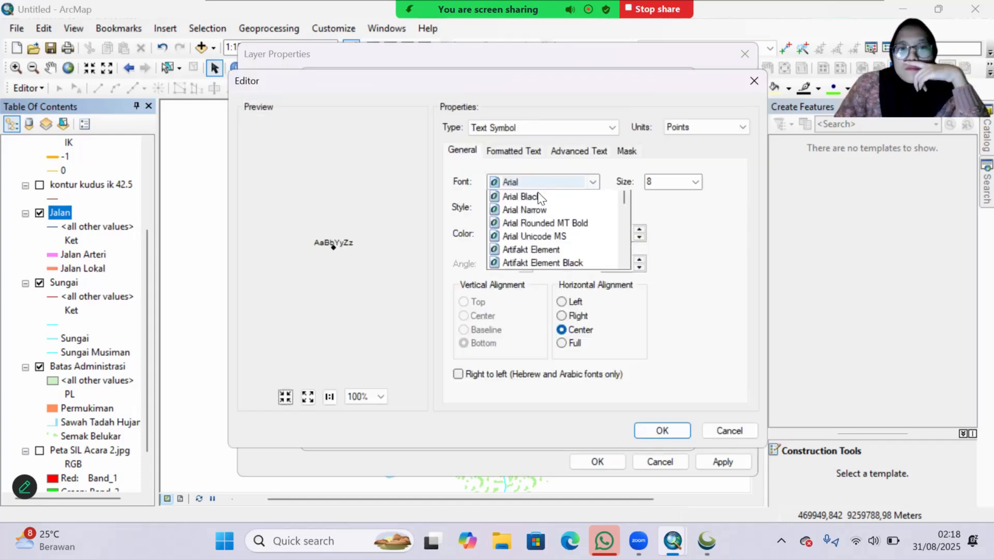
pyautogui.write('ti')
pyautogui.press('Return')
pyautogui.click(695, 181)
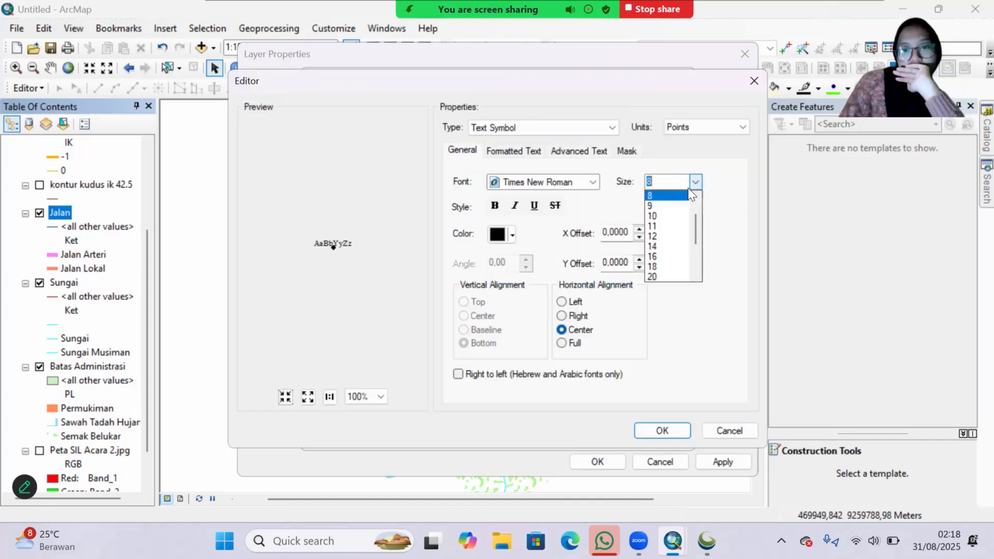
pyautogui.click(668, 254)
pyautogui.click(627, 151)
pyautogui.click(463, 221)
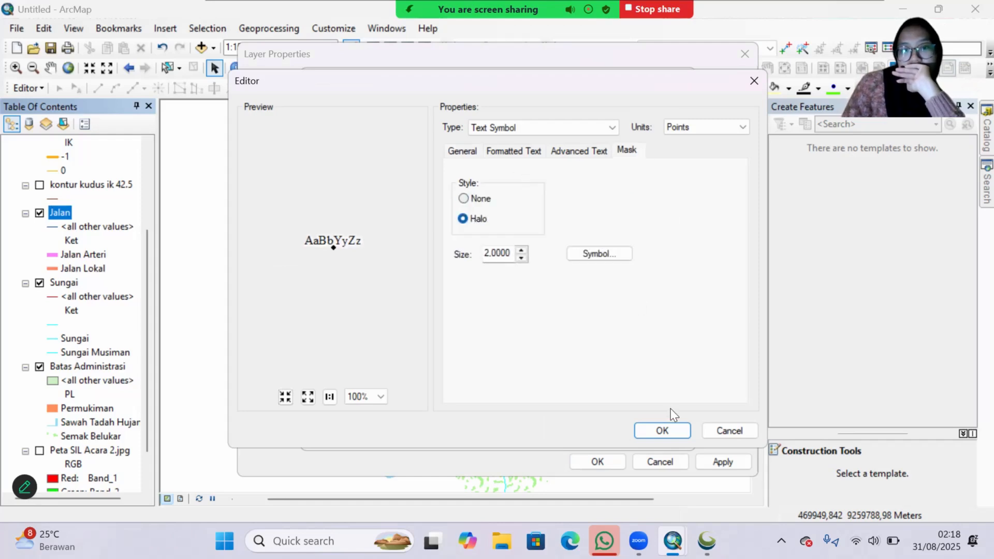
pyautogui.click(662, 430)
pyautogui.click(657, 430)
# Step: Place the Jalan labels curved and only on the line, and accept the layer's label settings
pyautogui.click(346, 344)
pyautogui.click(491, 160)
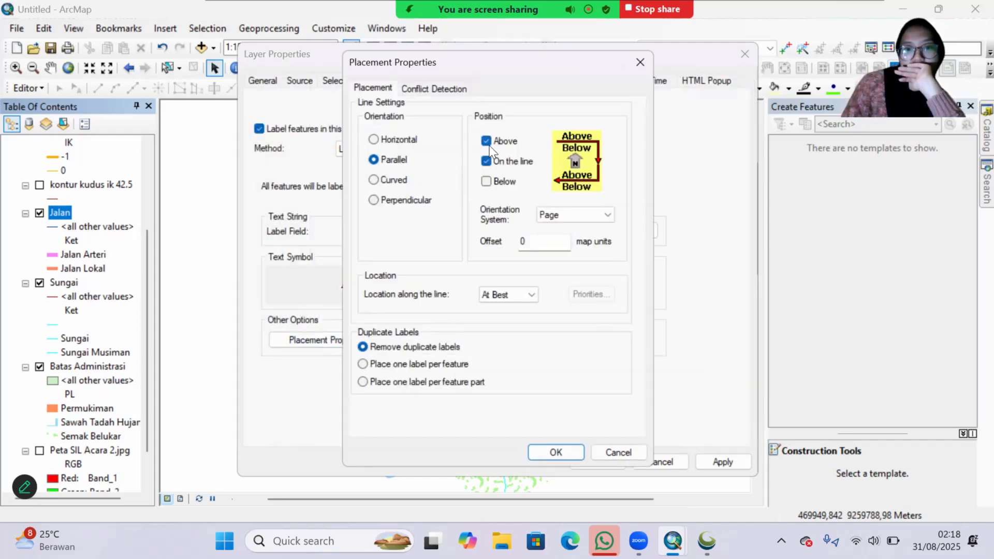
pyautogui.click(492, 140)
pyautogui.click(554, 451)
pyautogui.click(599, 461)
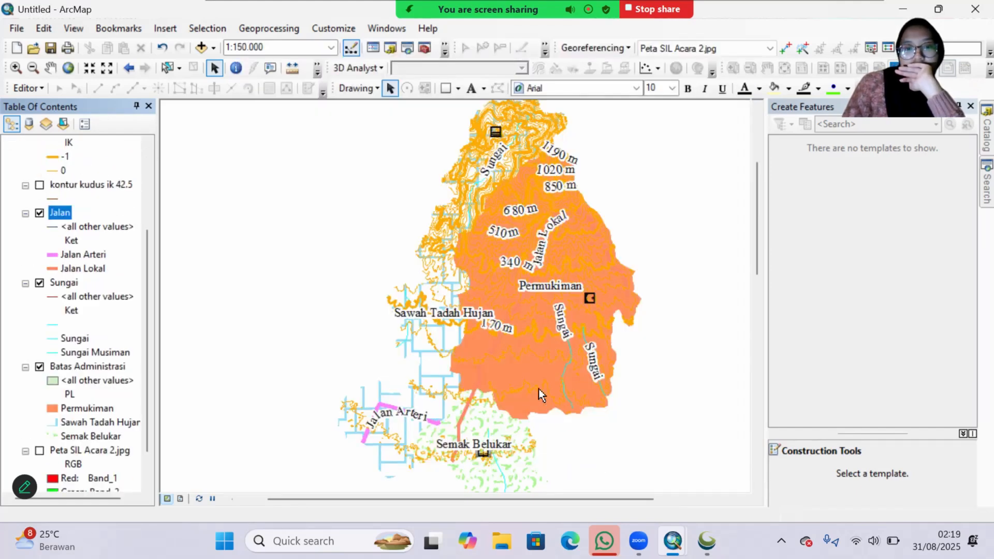
# Step: Turn on labels for the Titik layer, labelling all features the same way with the Ket field
pyautogui.scroll(3, 73, 233)
pyautogui.click(69, 158)
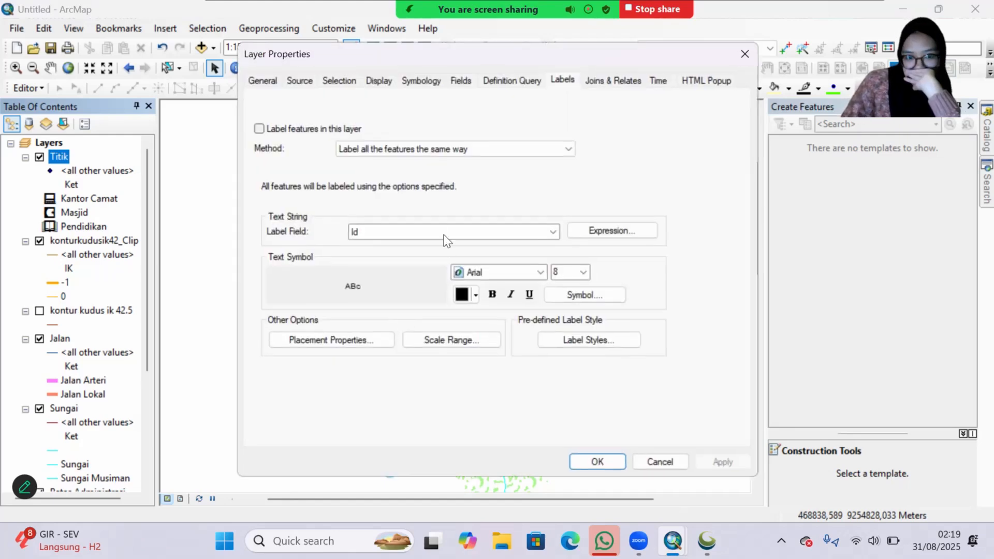
pyautogui.click(259, 128)
pyautogui.click(551, 232)
pyautogui.click(549, 258)
# Step: Edit the Titik label symbol to use Times New Roman at size 12 with a Halo mask
pyautogui.click(591, 296)
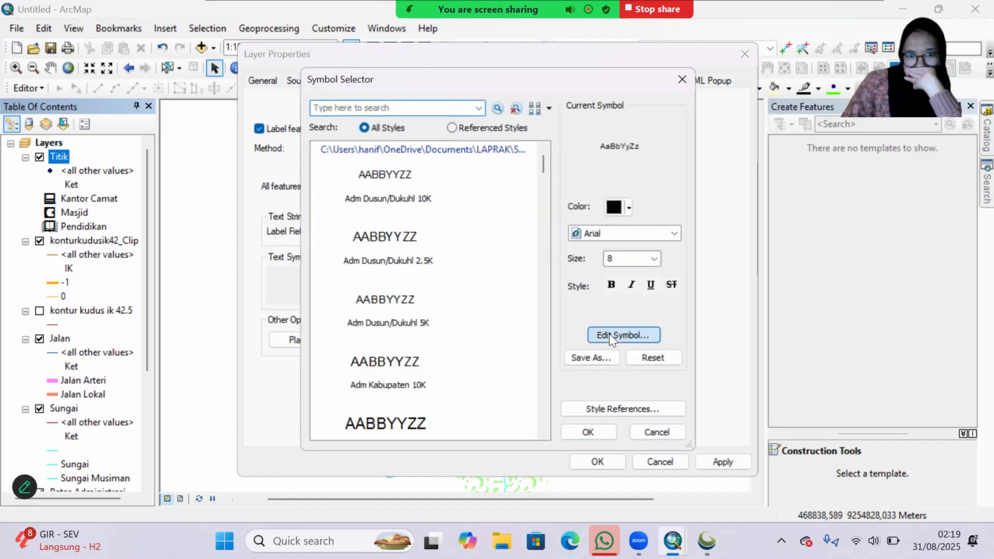
pyautogui.click(612, 339)
pyautogui.click(593, 182)
pyautogui.click(566, 206)
pyautogui.click(696, 182)
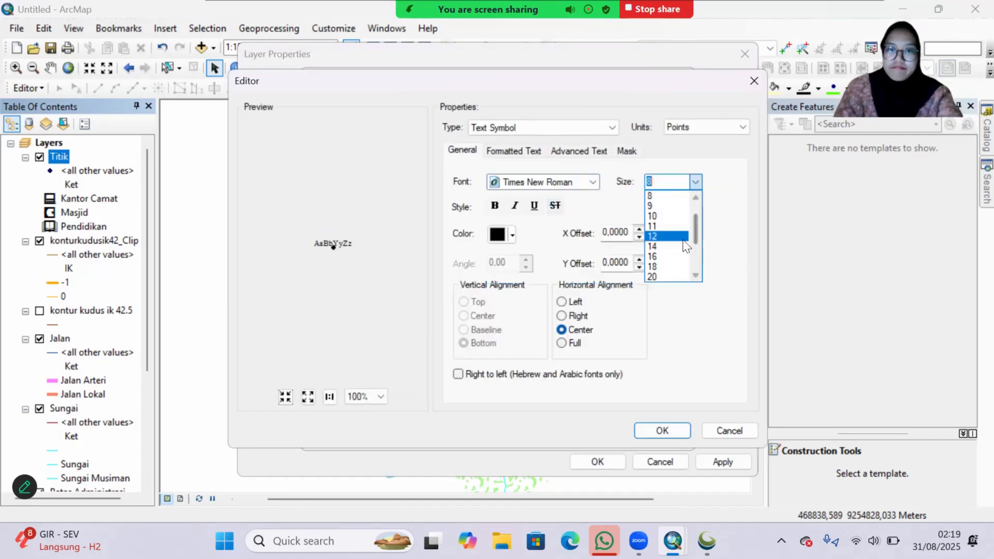
pyautogui.click(683, 236)
pyautogui.click(627, 151)
pyautogui.click(647, 431)
pyautogui.click(592, 429)
# Step: Offset the Titik labels around the points with Prefer Bottom Center, all allowed, and apply the layer's label settings
pyautogui.click(336, 340)
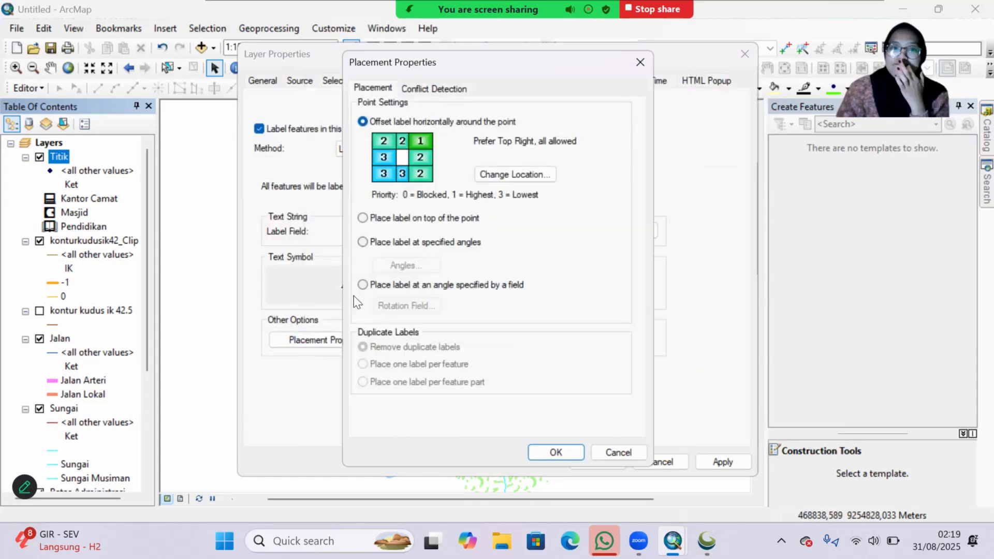
pyautogui.click(540, 175)
pyautogui.scroll(-3, 543, 245)
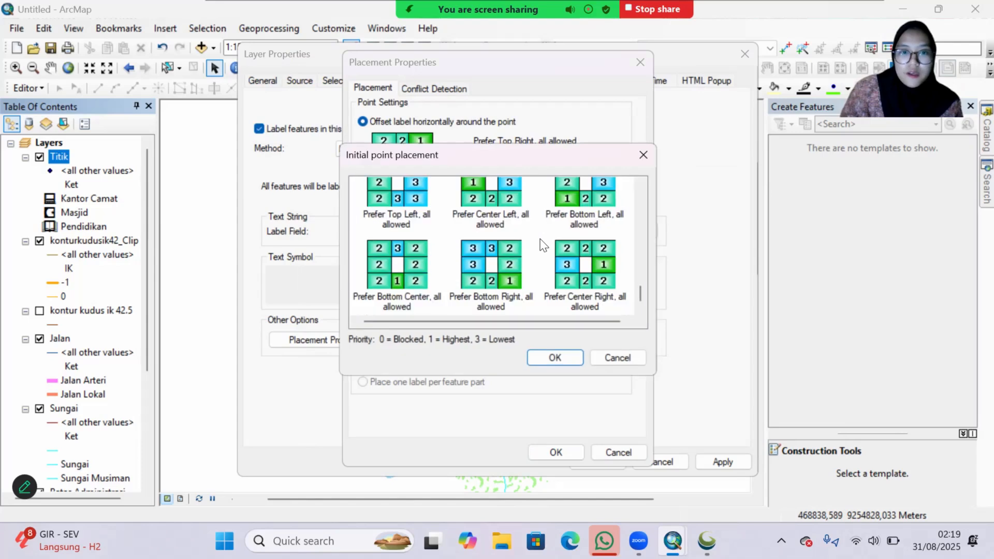
pyautogui.click(415, 273)
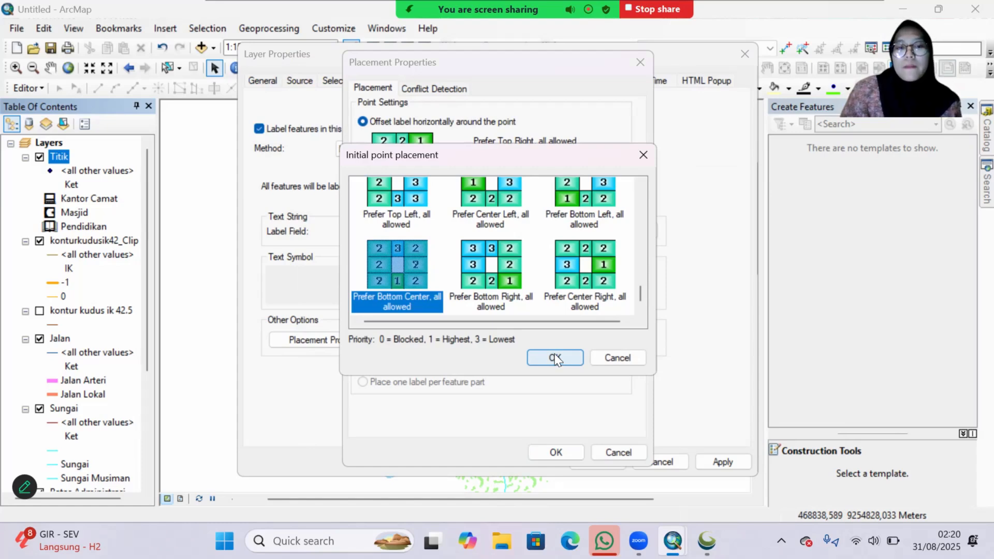
pyautogui.click(555, 358)
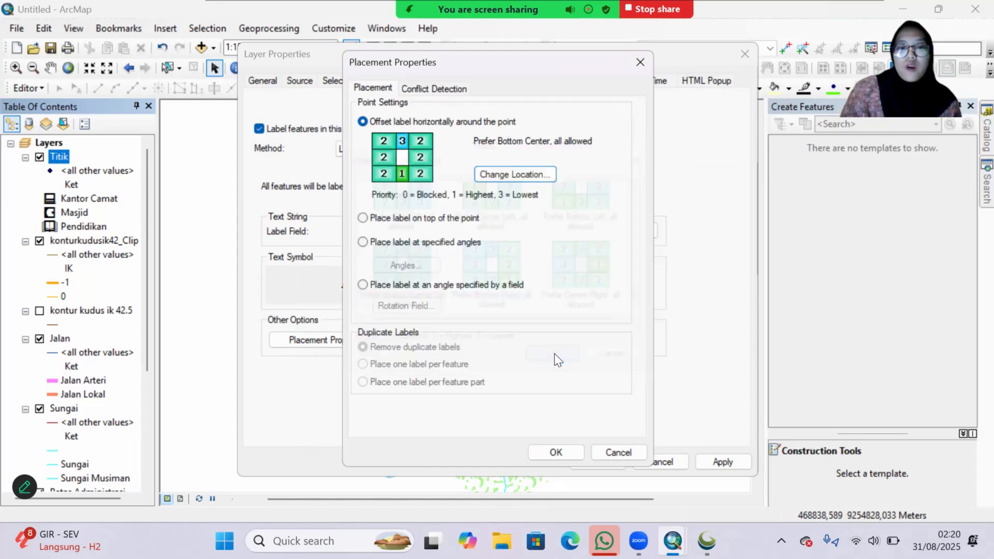
pyautogui.click(562, 452)
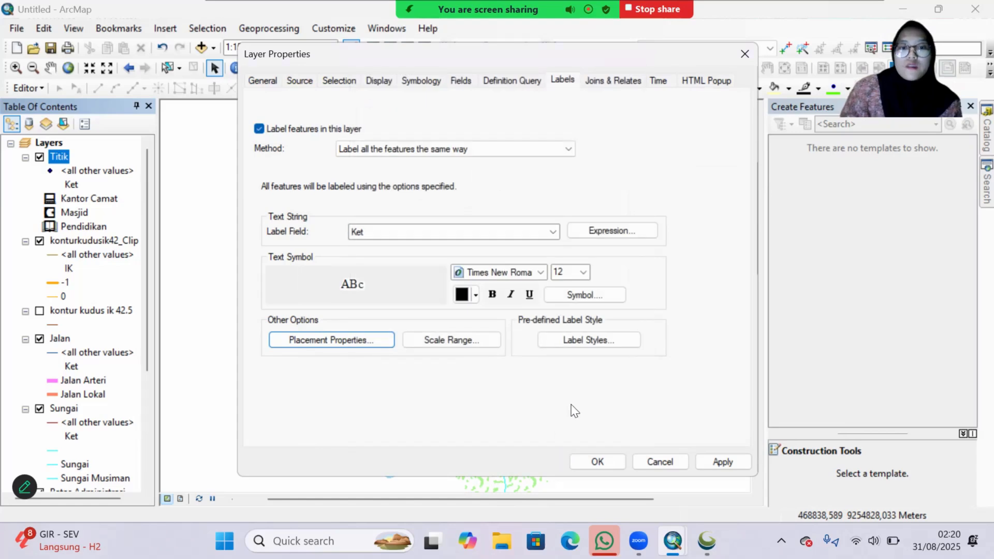
pyautogui.click(724, 463)
pyautogui.click(590, 463)
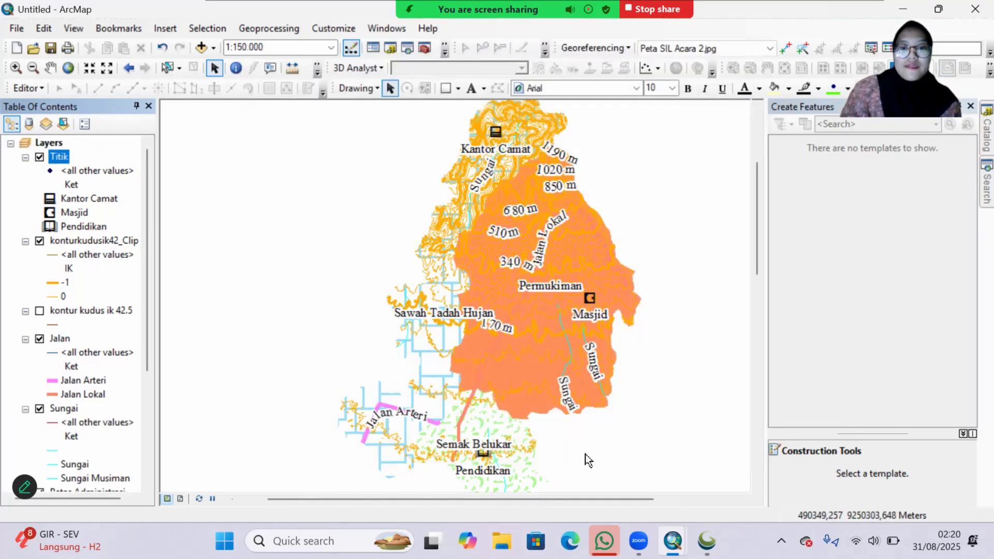
# Step: Examine the contour, land use, river, road and point labels across the map from its northern to its southern part
pyautogui.scroll(-1, 587, 460)
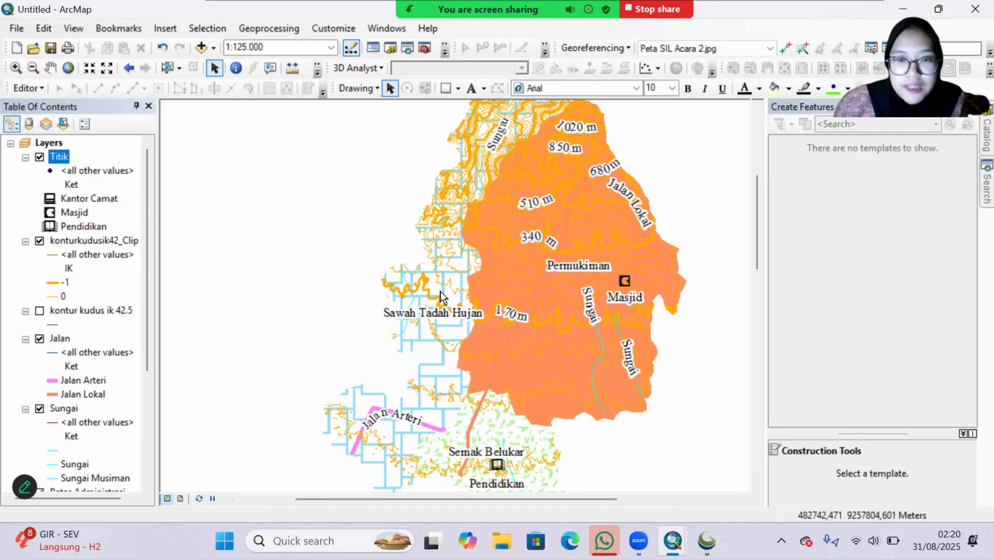
pyautogui.moveTo(366, 241); pyautogui.dragTo(362, 324)
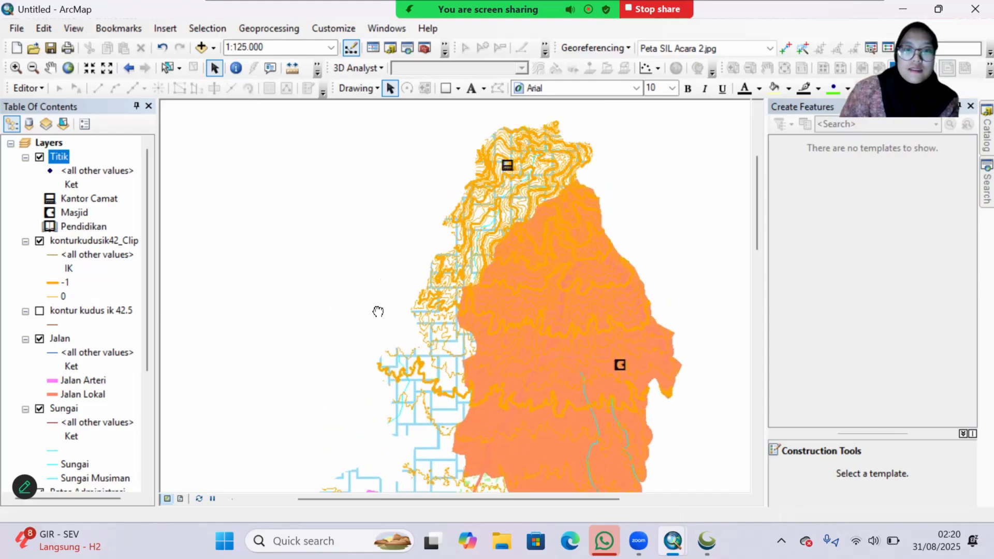
pyautogui.scroll(-1, 668, 297)
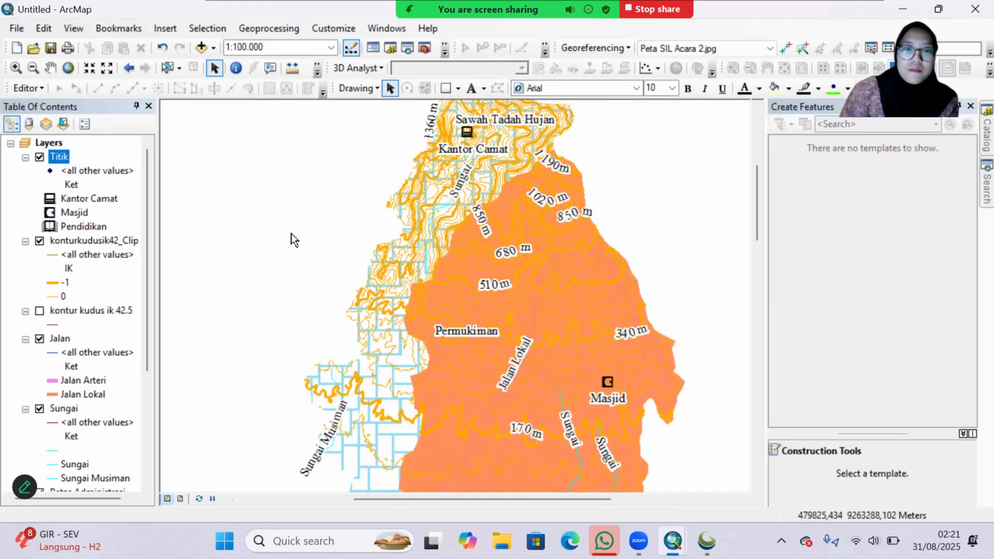
pyautogui.scroll(-2, 292, 234)
pyautogui.moveTo(322, 233); pyautogui.dragTo(216, 271)
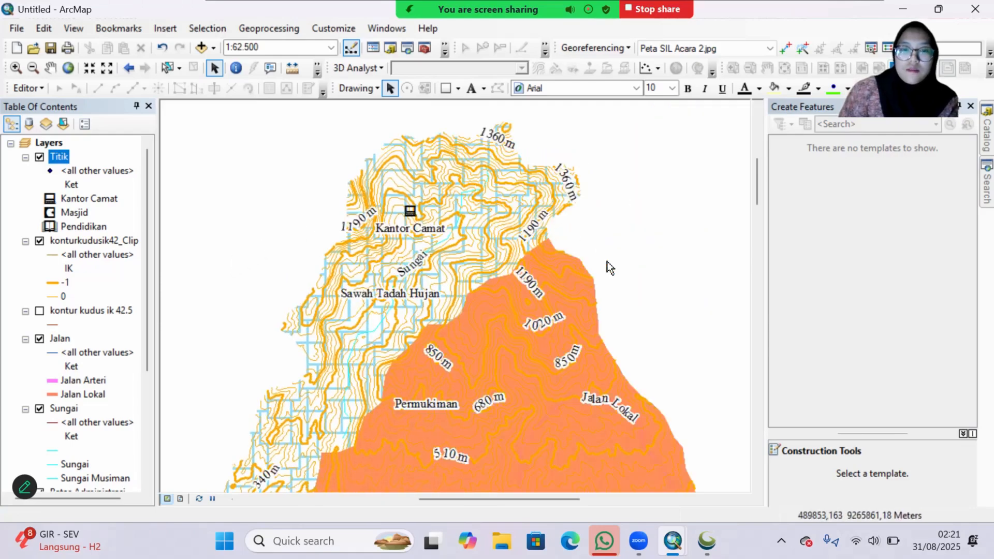
pyautogui.moveTo(666, 340); pyautogui.dragTo(657, 239)
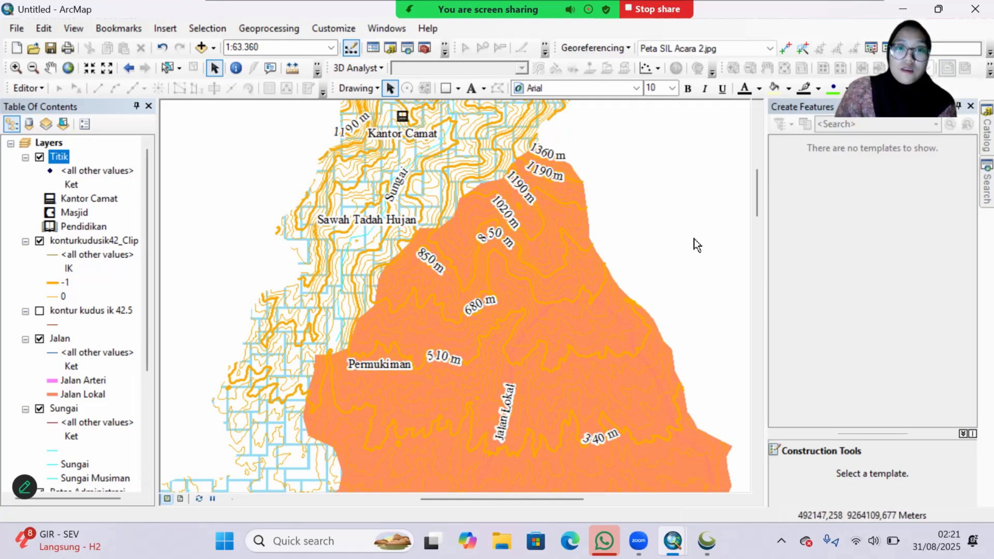
pyautogui.moveTo(660, 243); pyautogui.dragTo(665, 176)
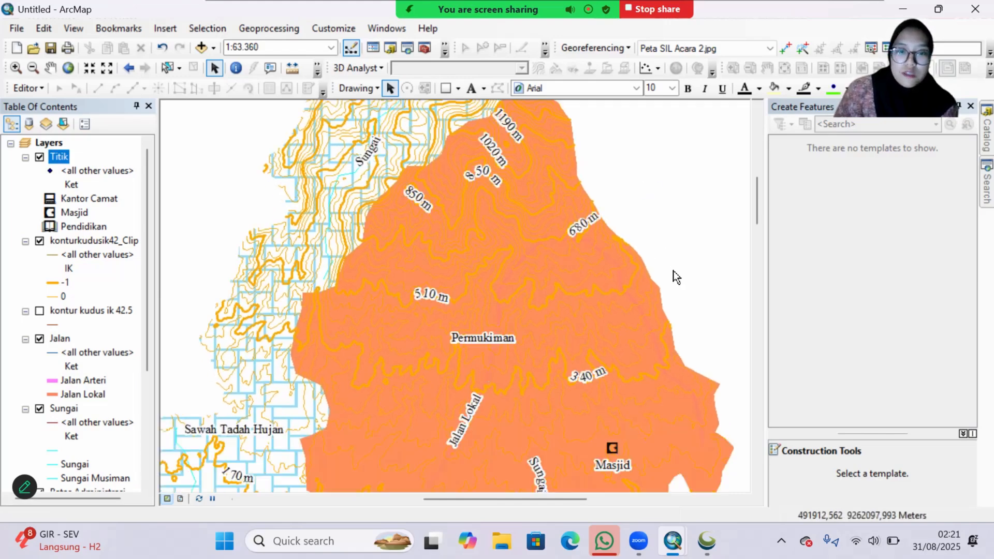
pyautogui.moveTo(673, 274); pyautogui.dragTo(679, 182)
pyautogui.moveTo(679, 246); pyautogui.dragTo(660, 163)
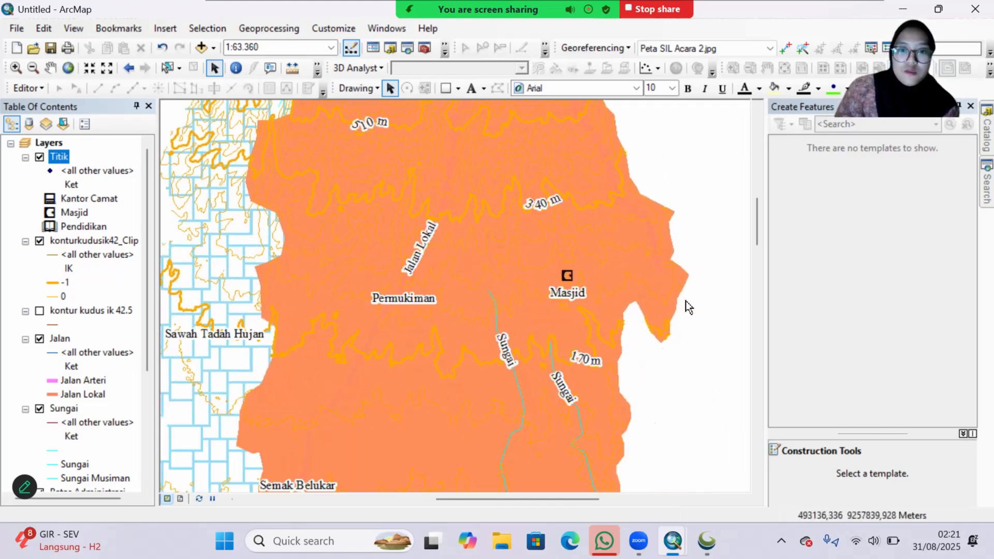
pyautogui.moveTo(686, 378); pyautogui.dragTo(696, 236)
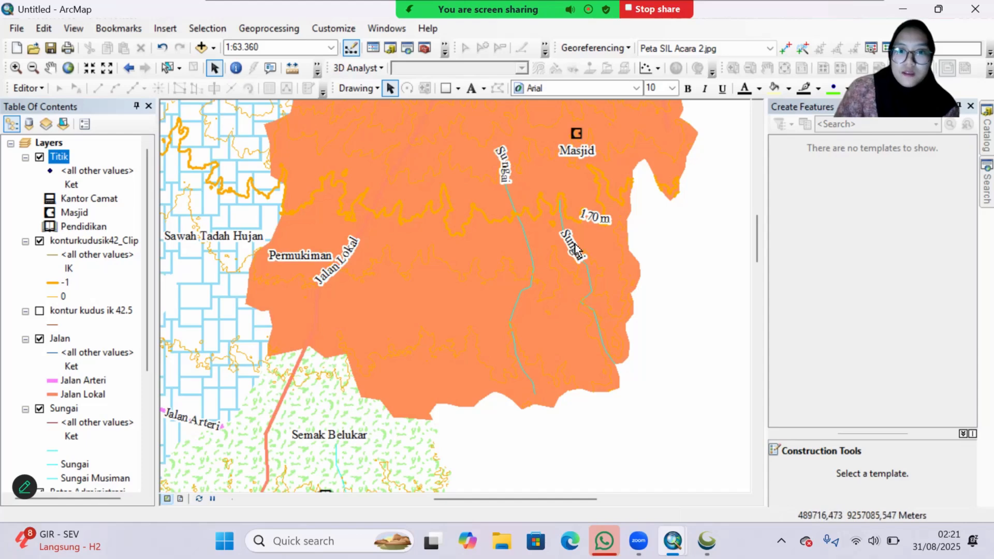
pyautogui.moveTo(511, 446); pyautogui.dragTo(632, 368)
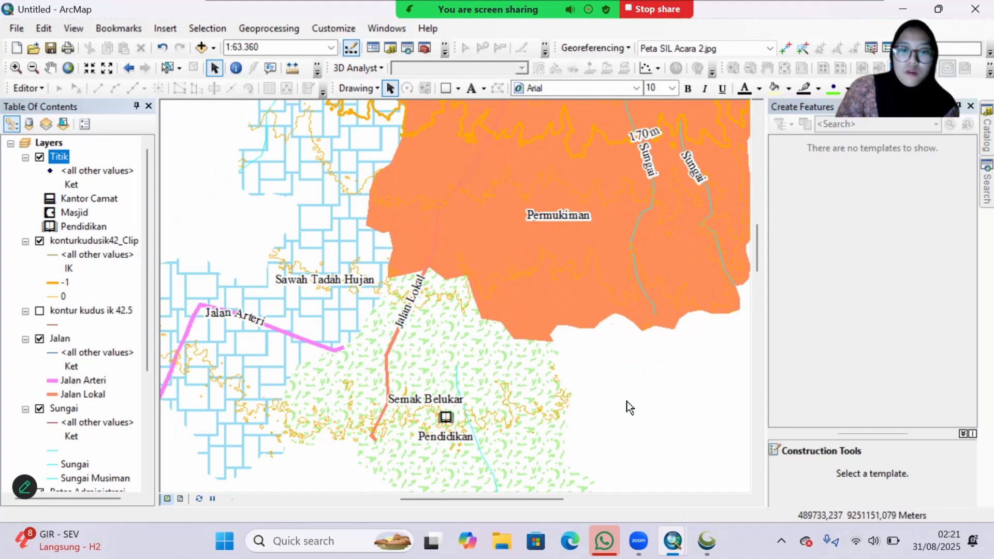
pyautogui.scroll(3, 599, 355)
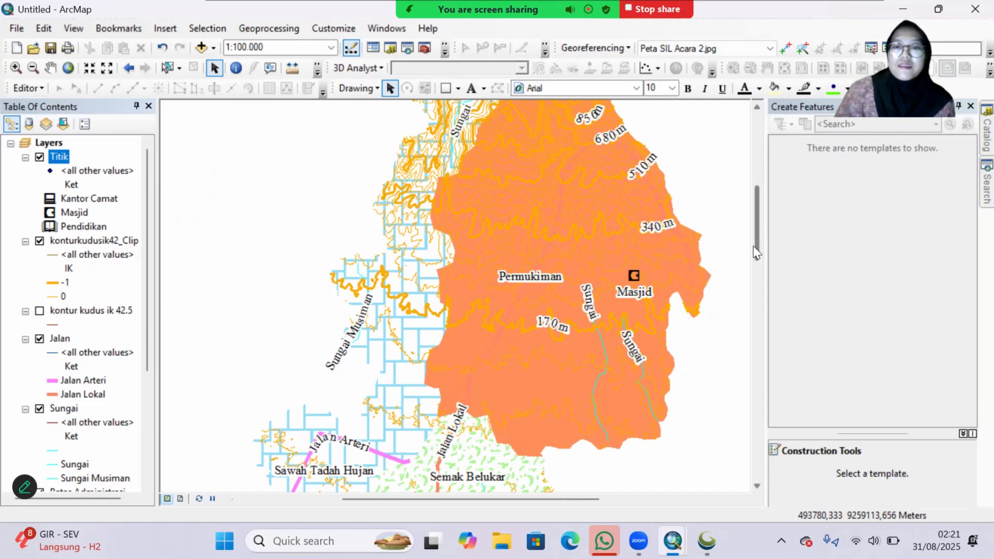
pyautogui.click(15, 32)
pyautogui.click(25, 80)
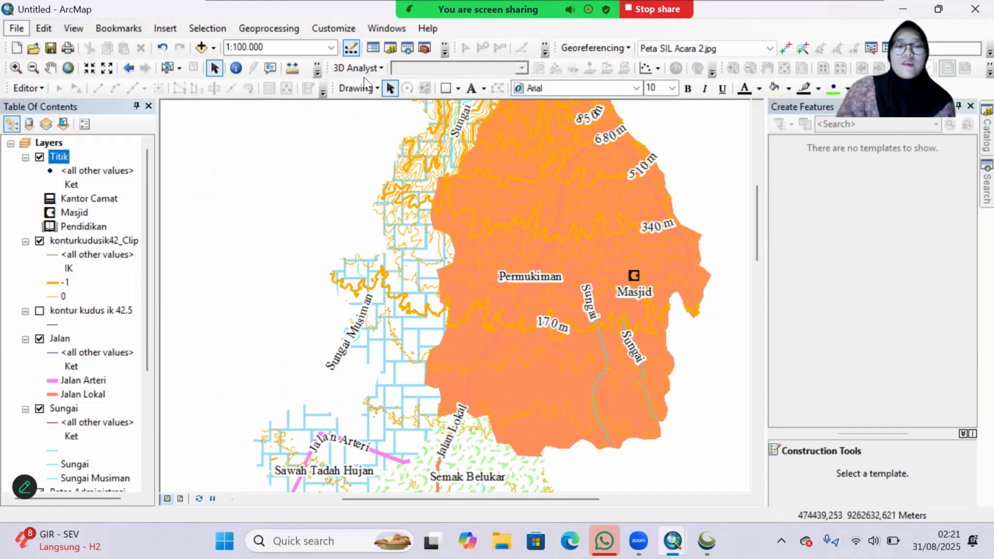
pyautogui.click(703, 109)
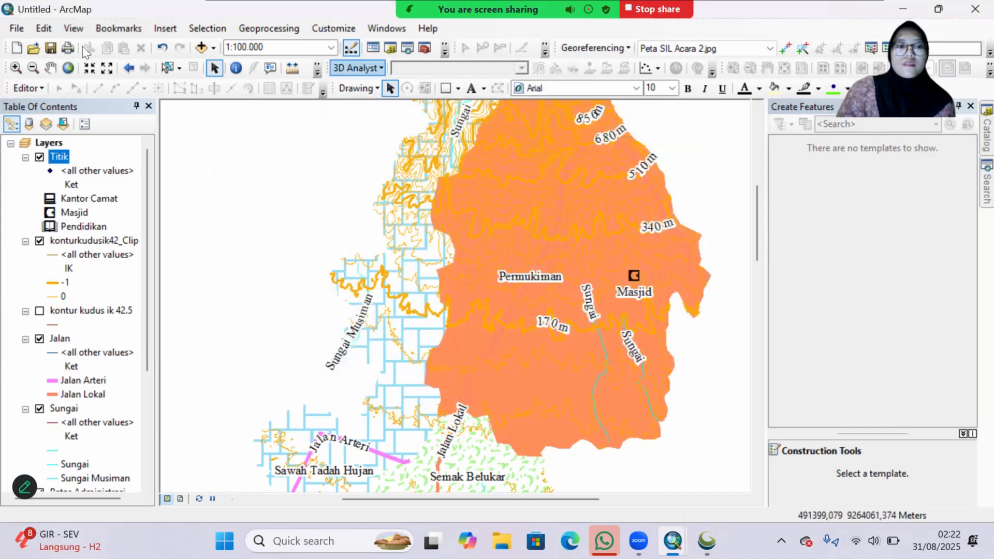
# Step: Save the map document as "A2 arcmap" in the ACARA 2 SIL folder inside SIL PJ
pyautogui.click(19, 30)
pyautogui.click(31, 98)
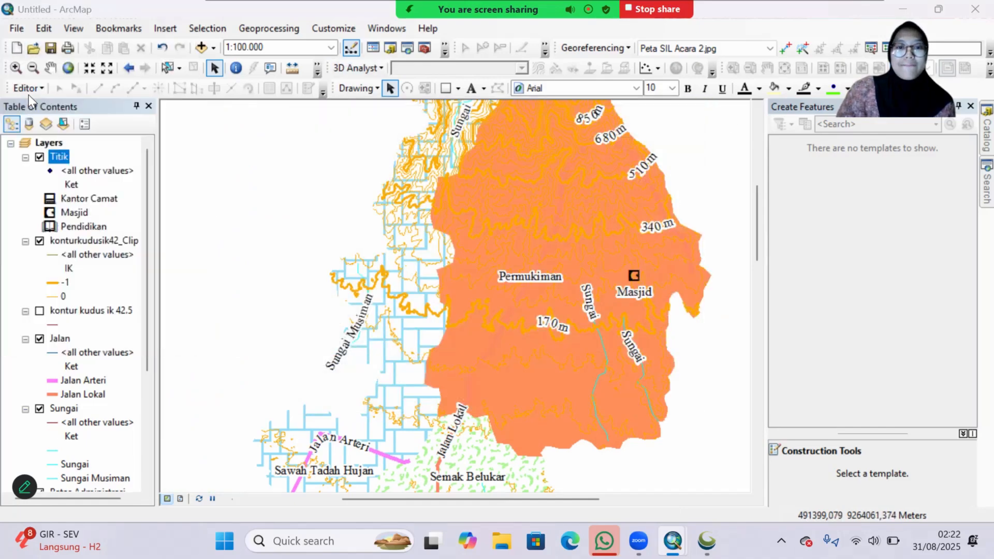
pyautogui.click(409, 134)
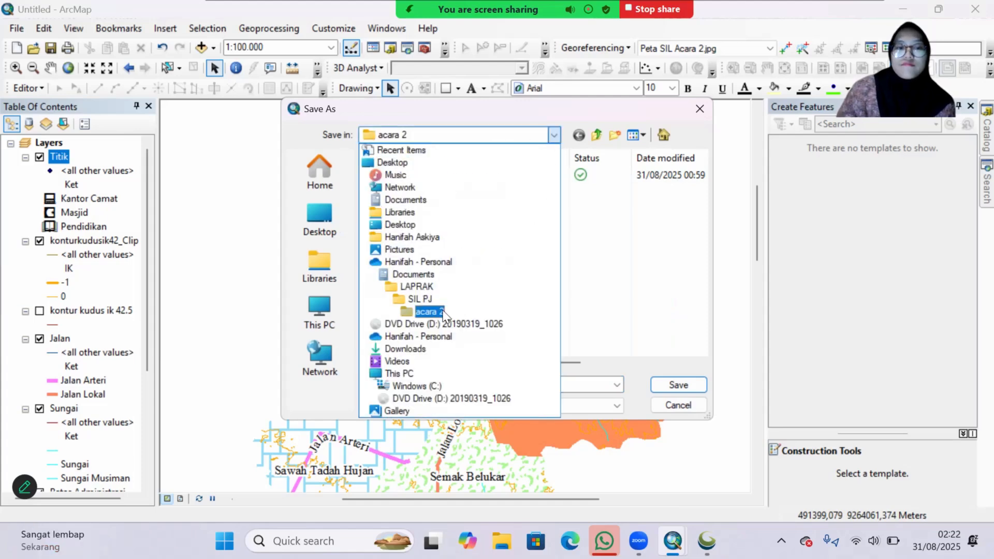
pyautogui.click(553, 136)
pyautogui.click(553, 136)
pyautogui.click(420, 300)
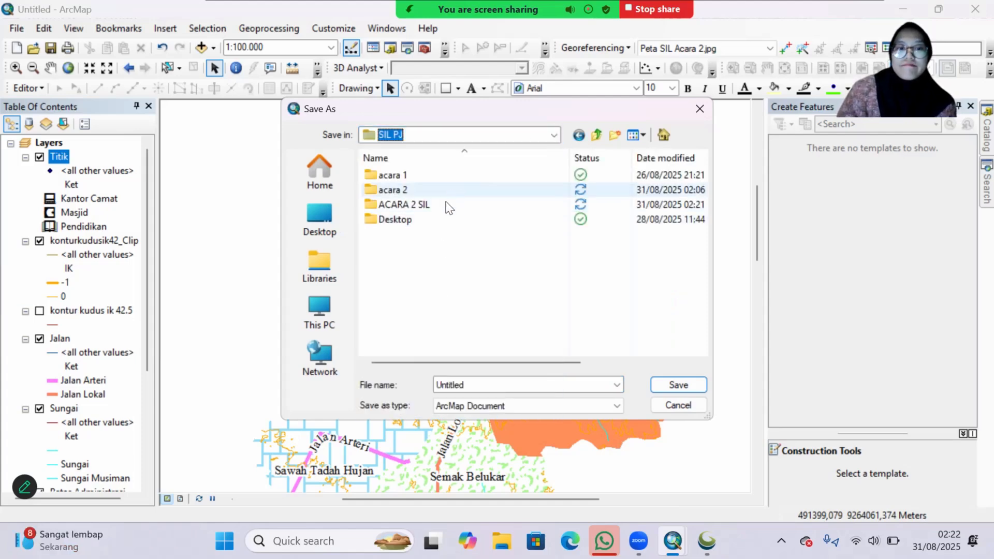
pyautogui.doubleClick(398, 202)
pyautogui.doubleClick(450, 385)
pyautogui.write('A2 arcmap')
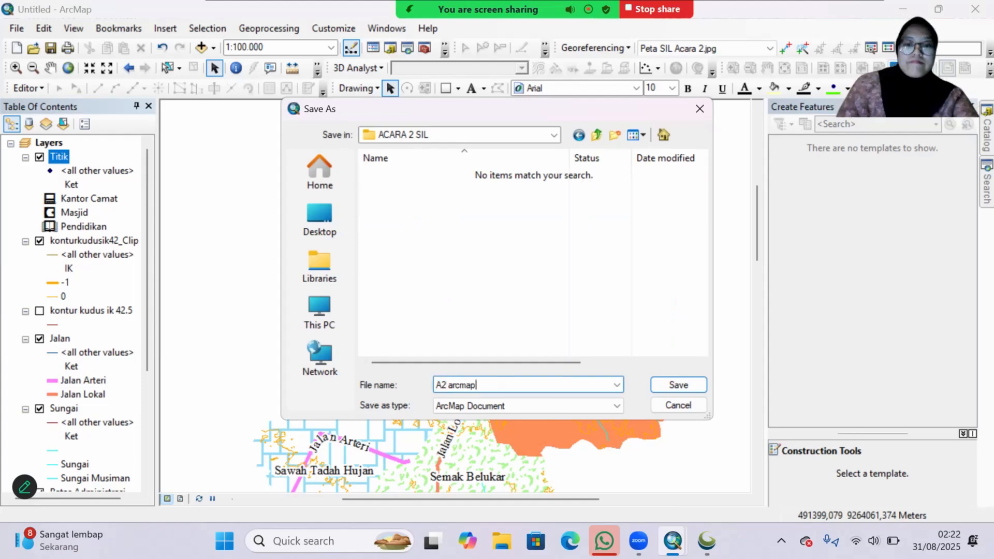
pyautogui.click(691, 387)
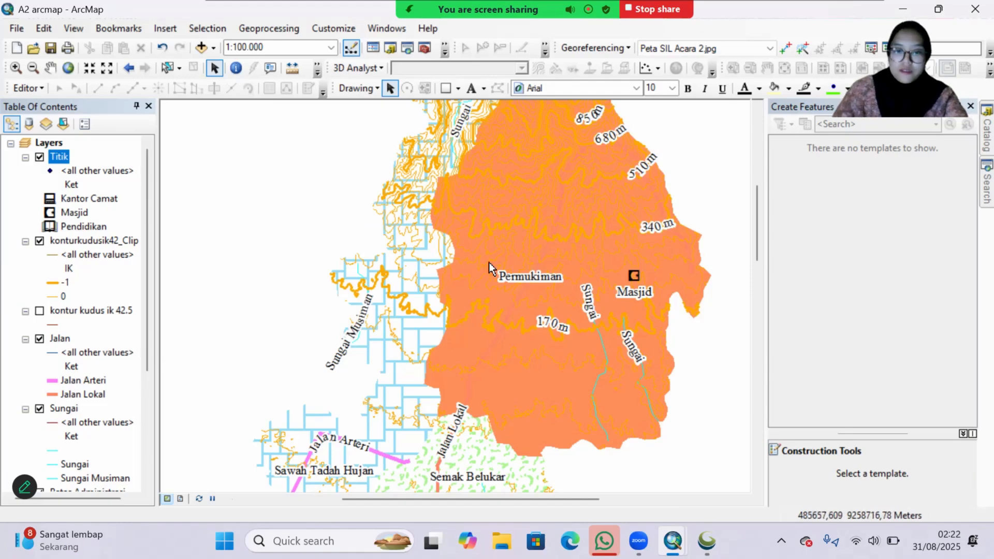
pyautogui.moveTo(754, 237); pyautogui.dragTo(754, 207)
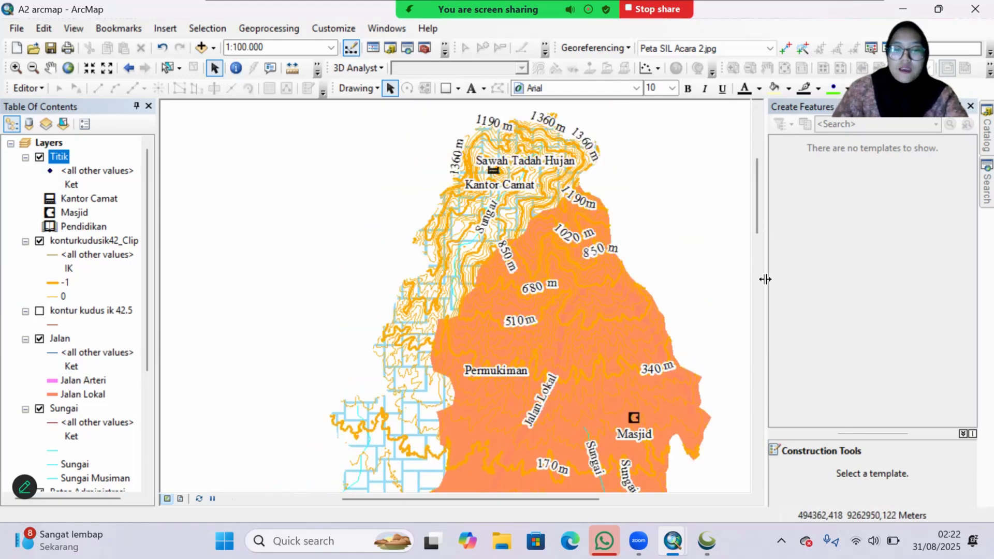